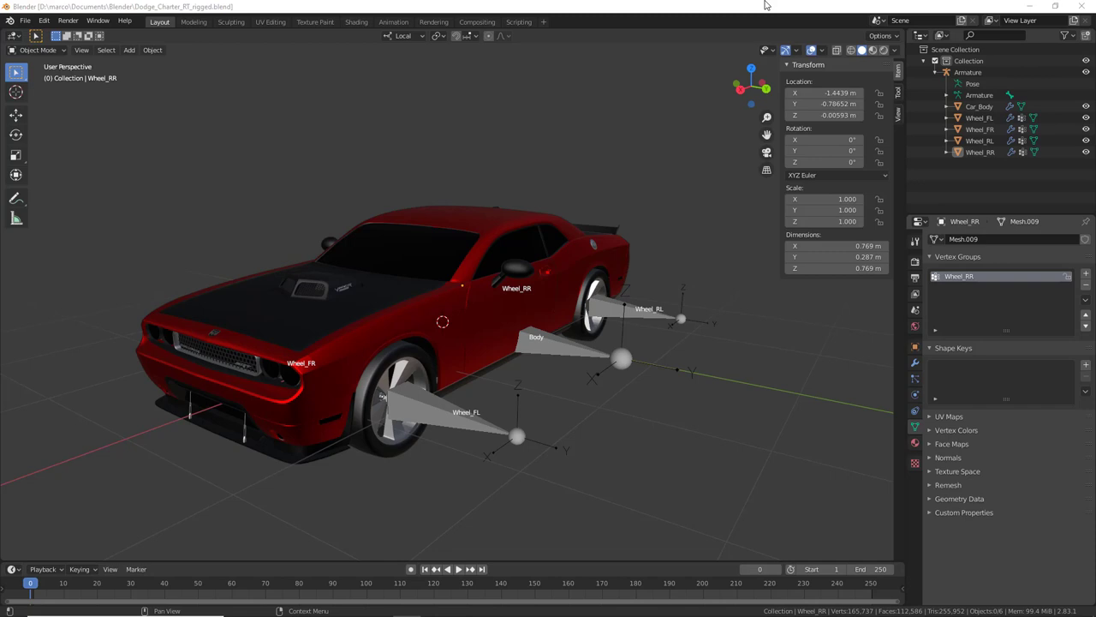
Step: Select the car's armature in the viewport so its Object Data settings appear
left_click(414, 420)
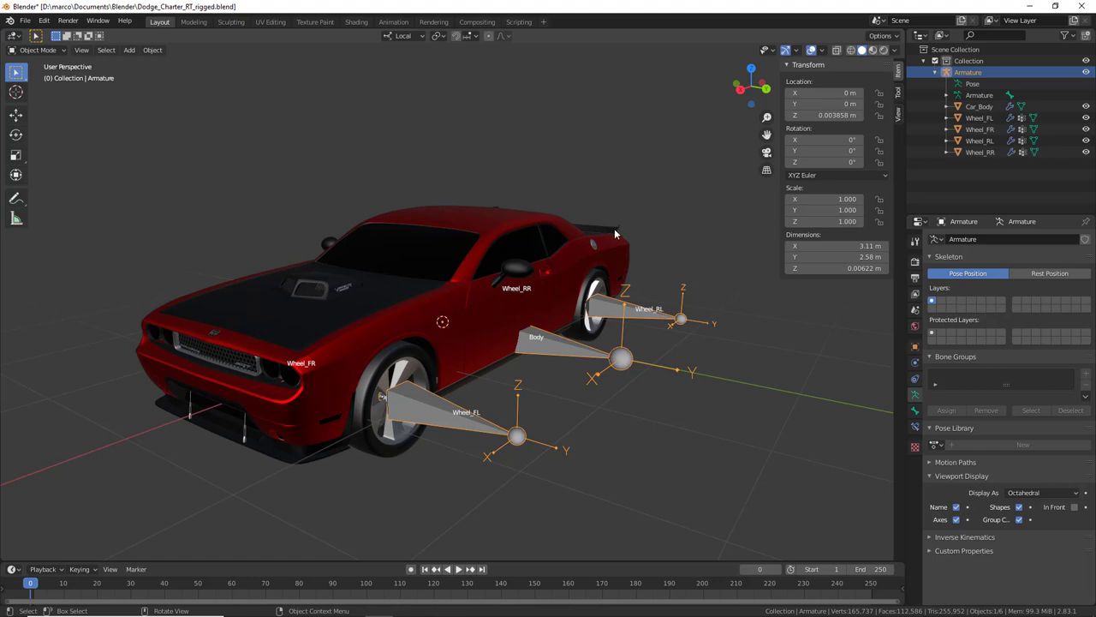
Step: Confirm Unit Scale 0.01, then apply Rotation & Scale to all car objects and reselect them
left_click(914, 311)
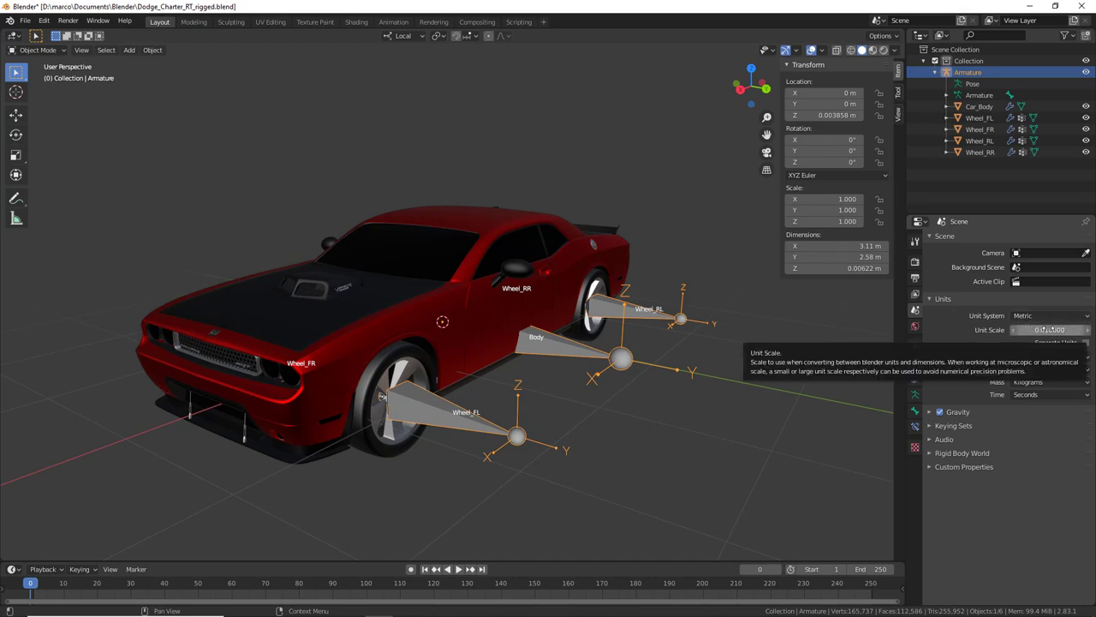
left_click(424, 218)
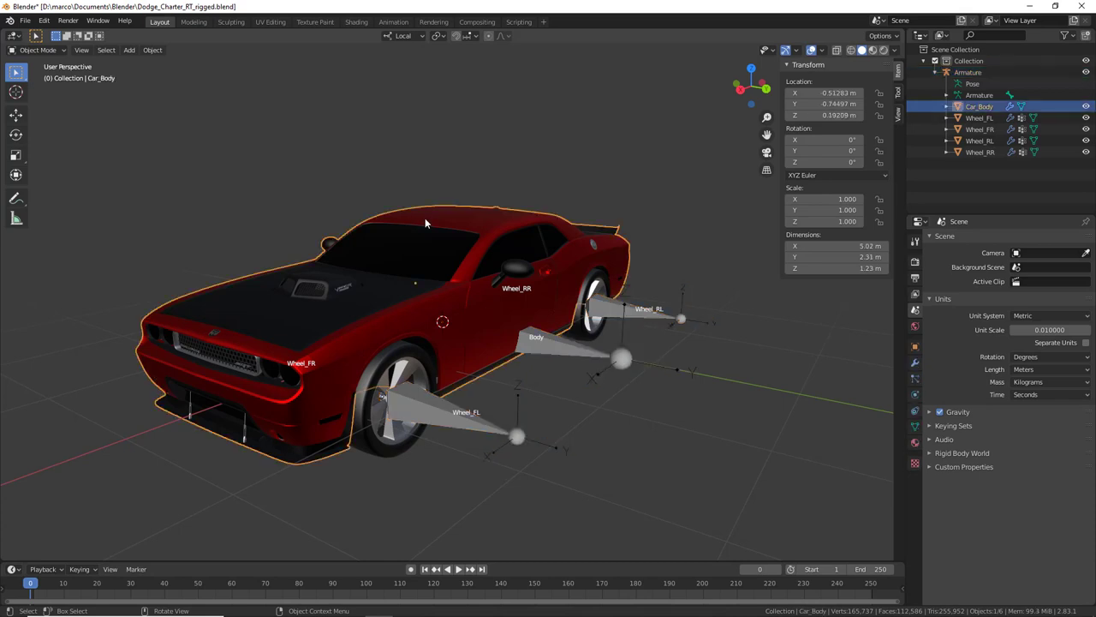
key("a")
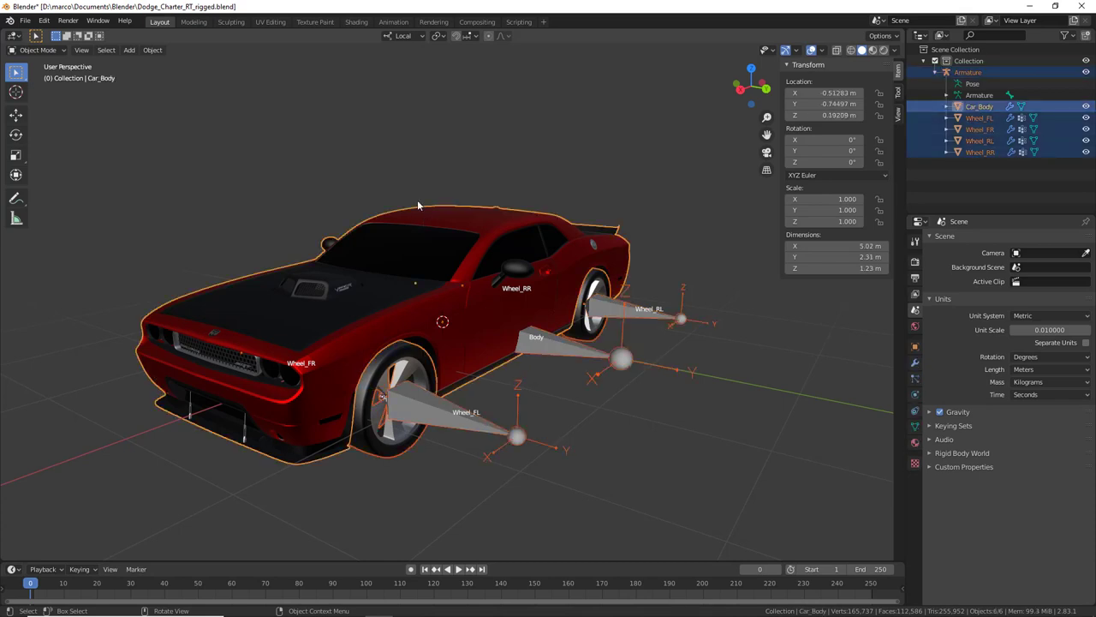
left_click(154, 50)
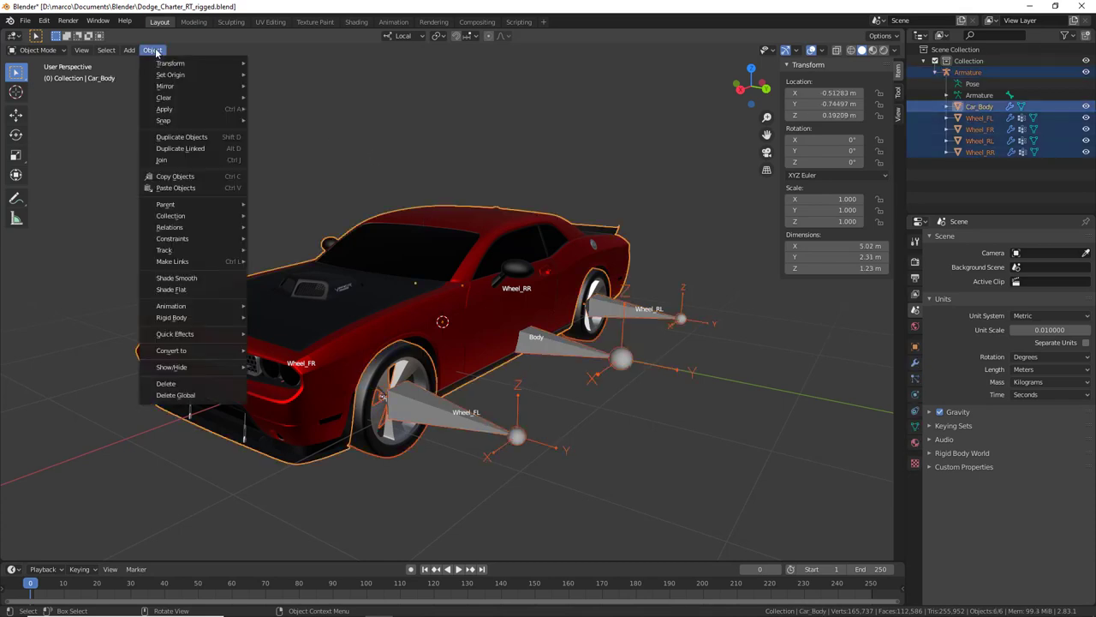
mouse_move(178, 108)
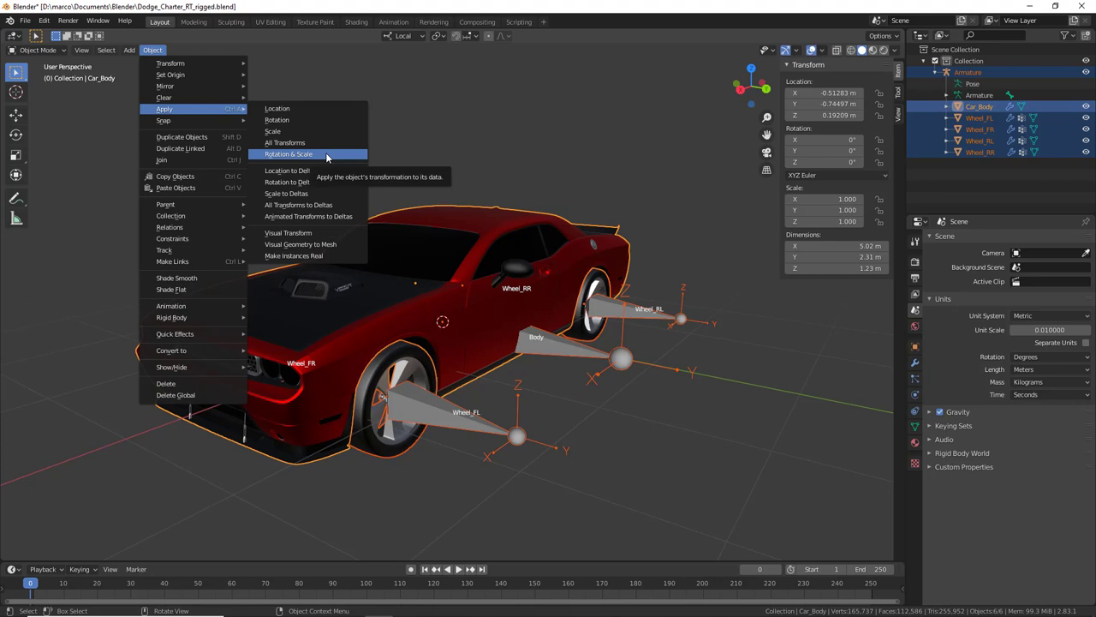
left_click(663, 234)
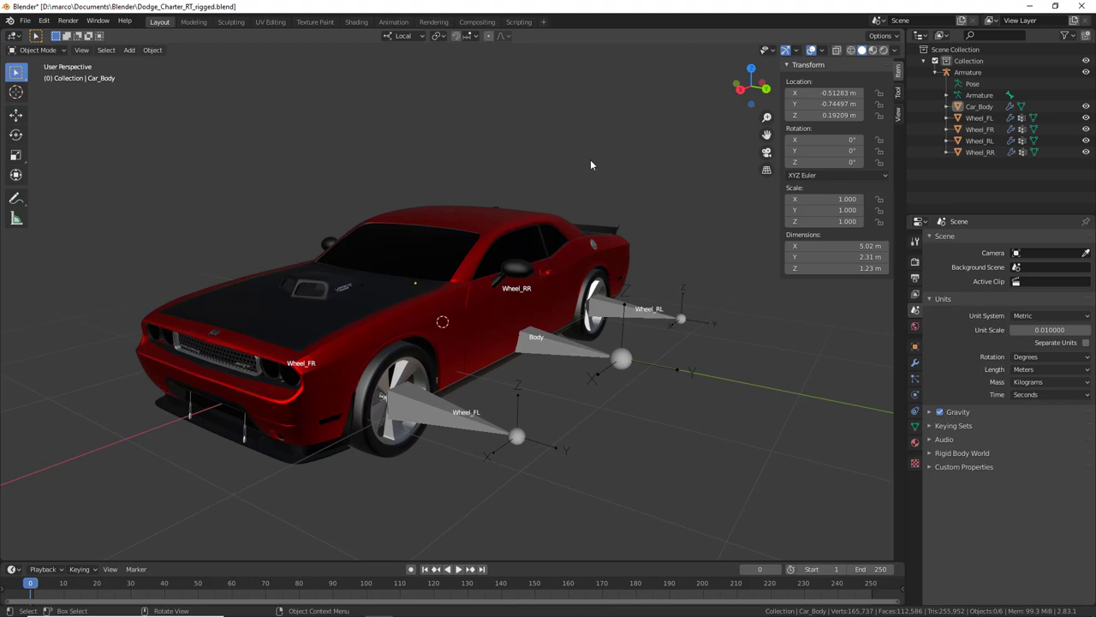
key("a")
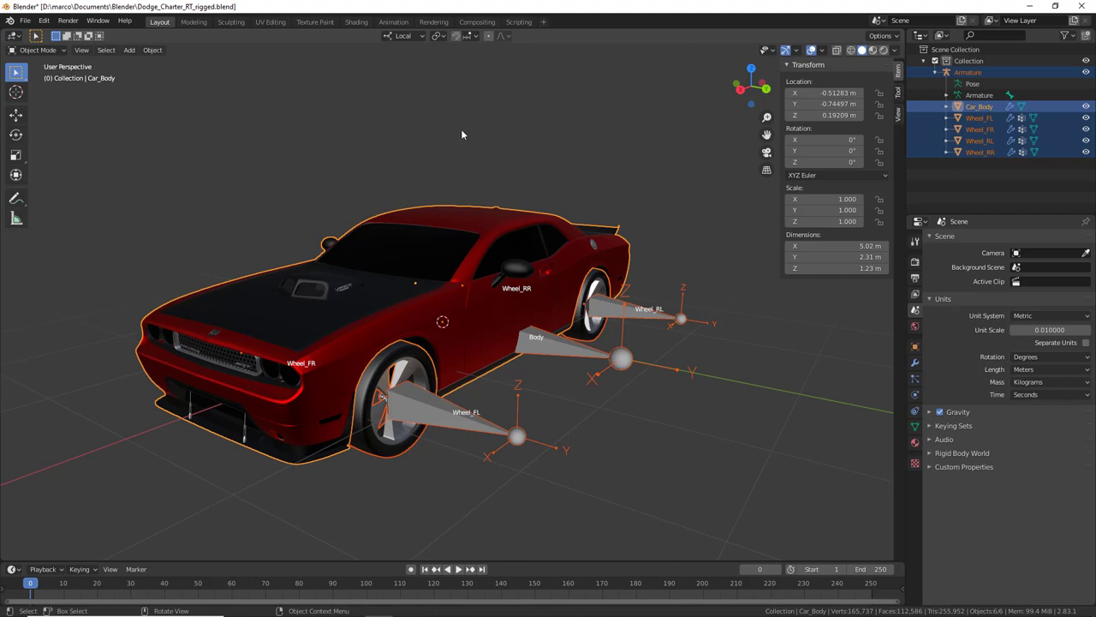
Step: Start an FBX export using the Unreal Engine 4 operator preset
left_click(25, 20)
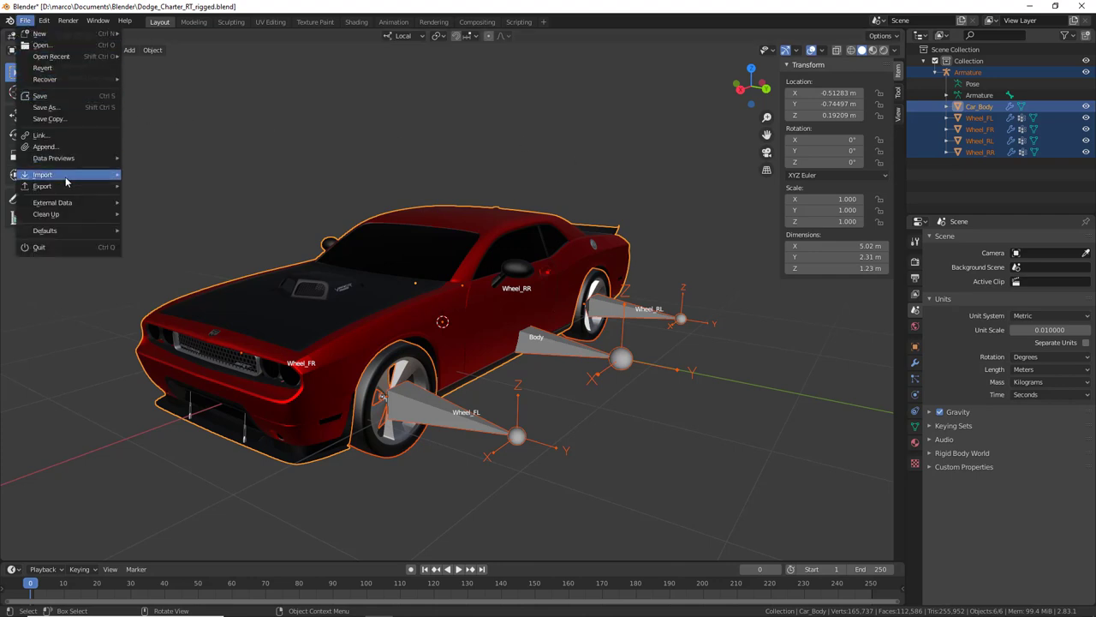
mouse_move(66, 181)
left_click(174, 254)
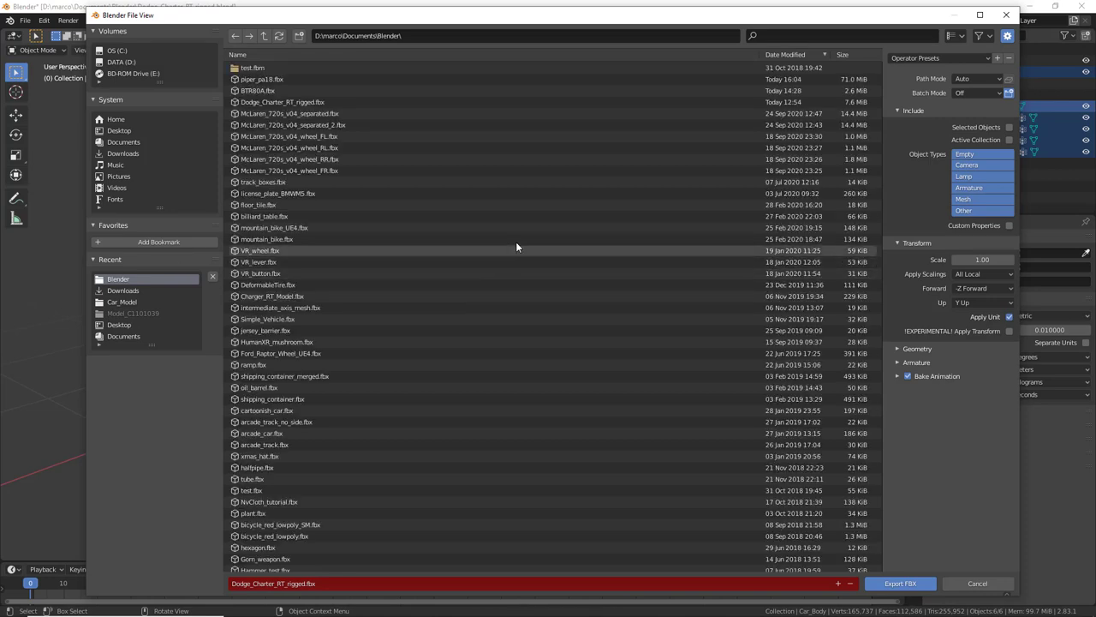
left_click(987, 57)
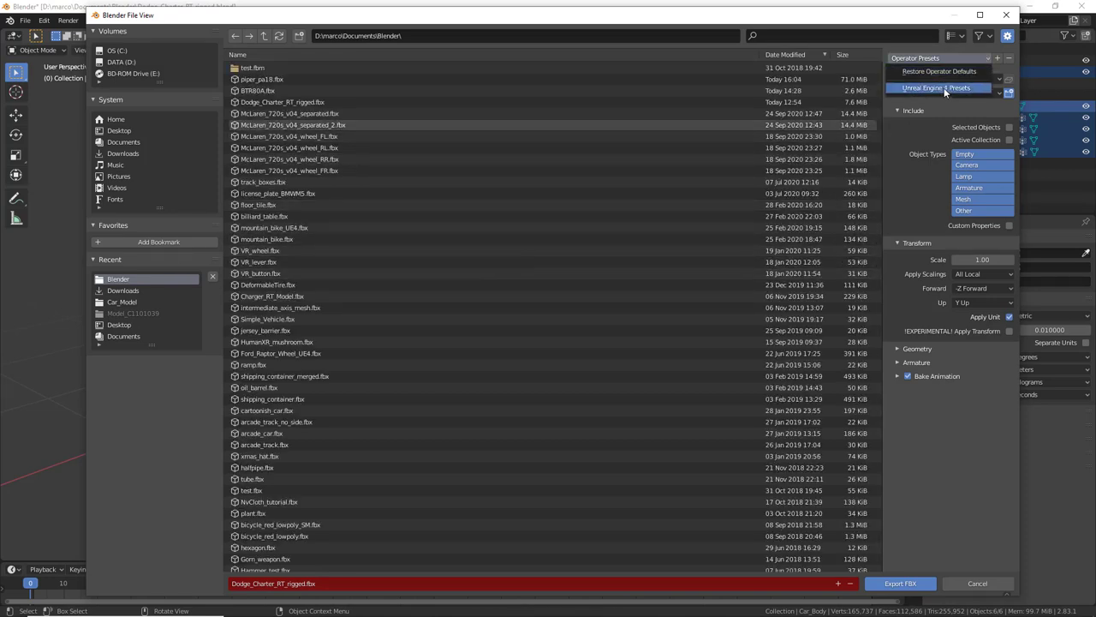
left_click(944, 87)
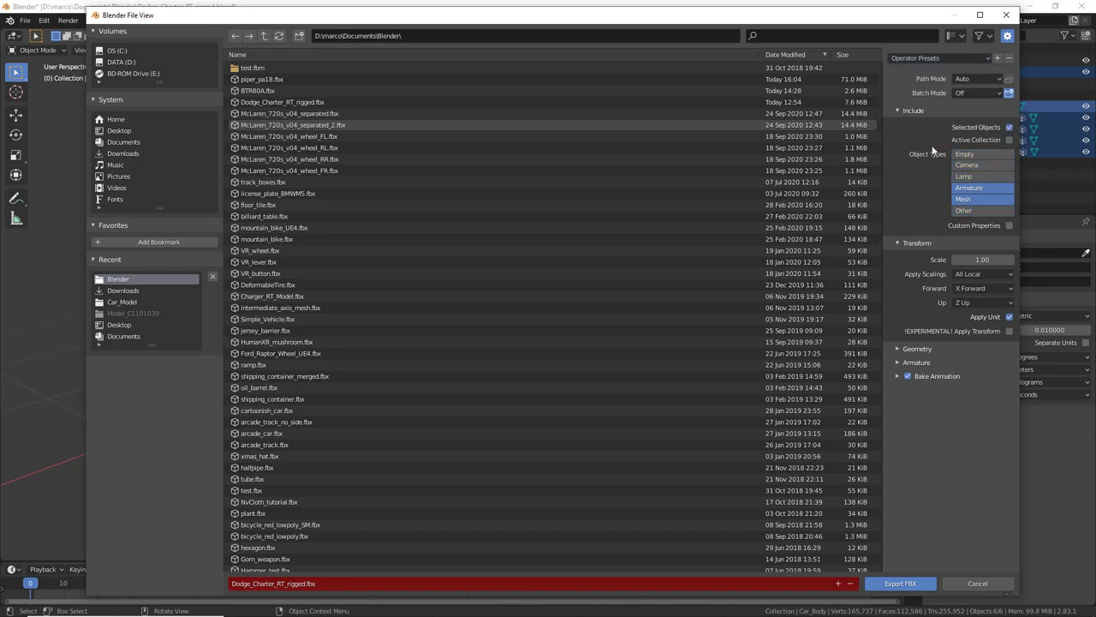
Step: Review the Geometry and Armature options and export Dodge_Charter_RT_rigged.fbx
left_click(897, 349)
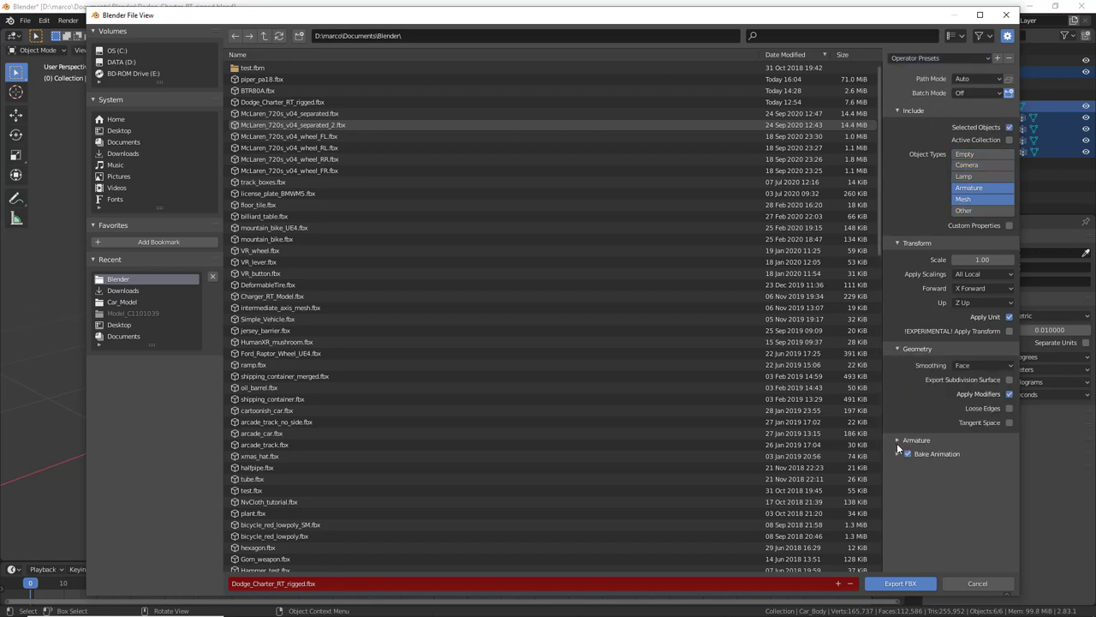
left_click(897, 440)
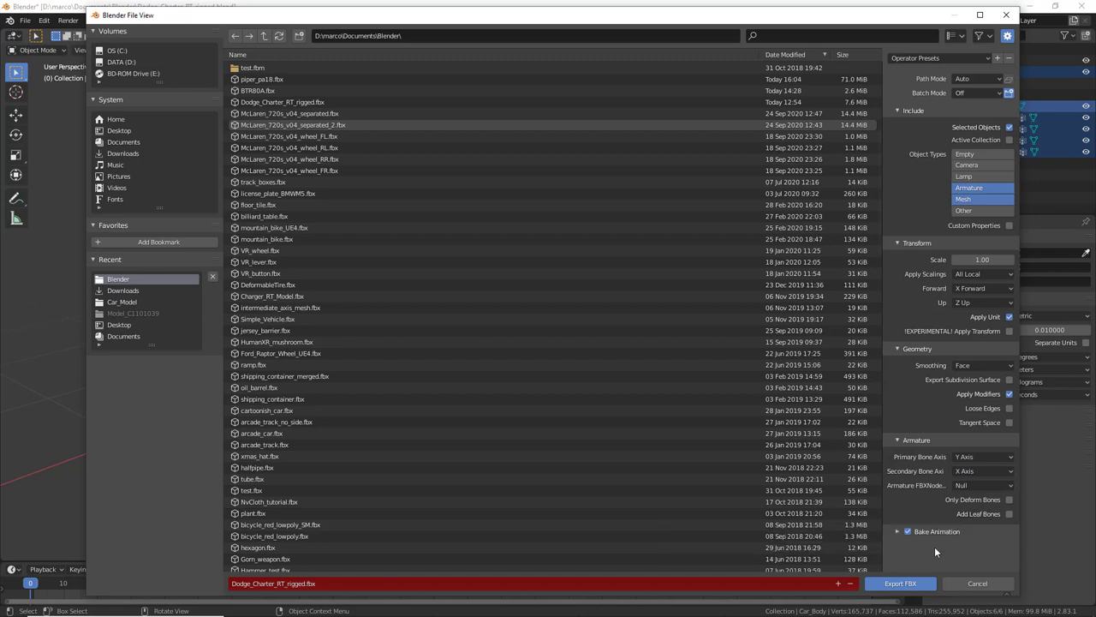
left_click(904, 585)
Step: Open the Epic Games Launcher, close Blender, and launch 4.26.0 Preview 1 from the Library
left_click(946, 606)
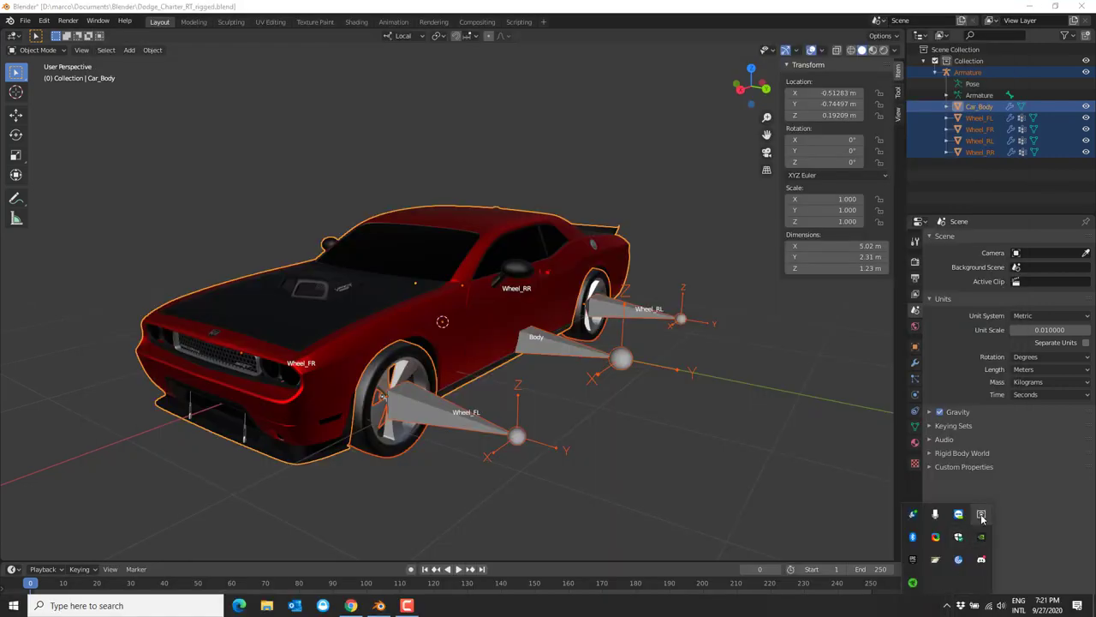
left_click(913, 560)
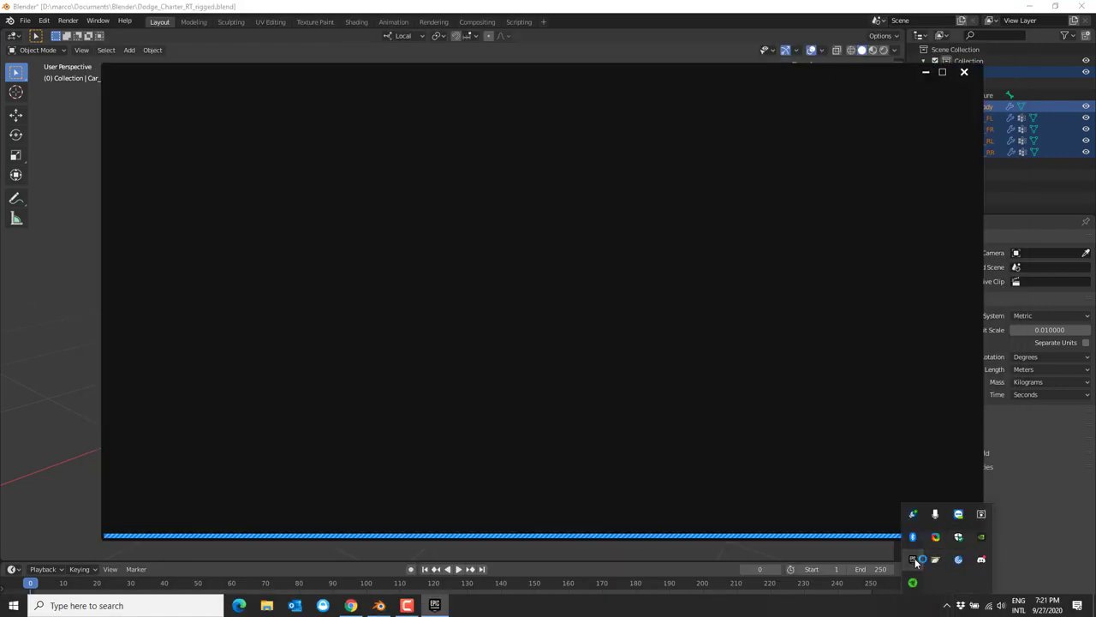
left_click(1081, 6)
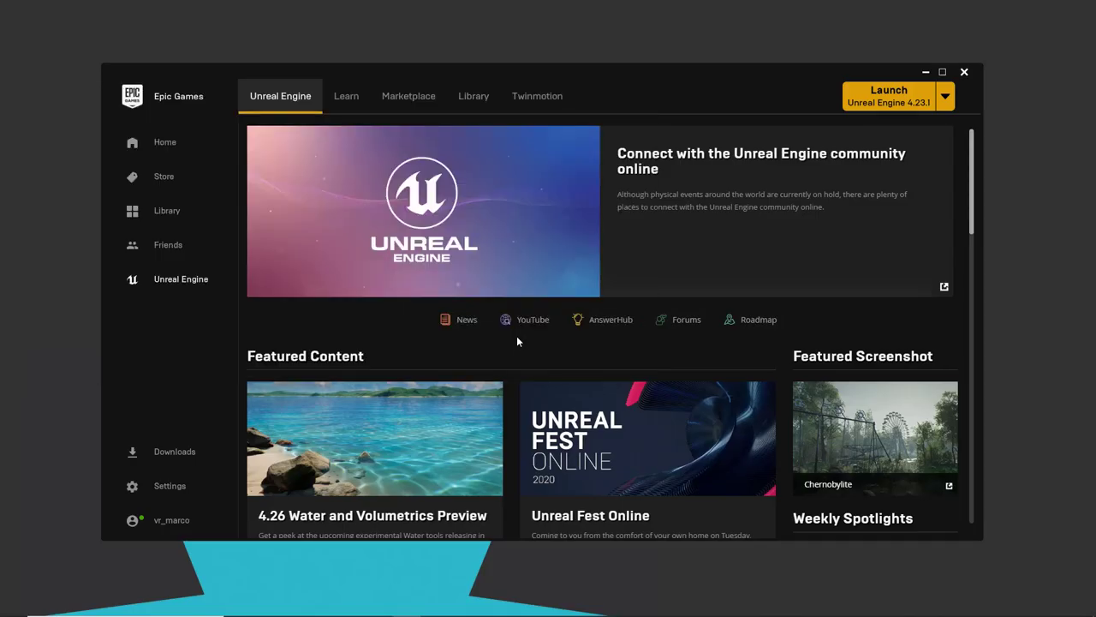
left_click(476, 97)
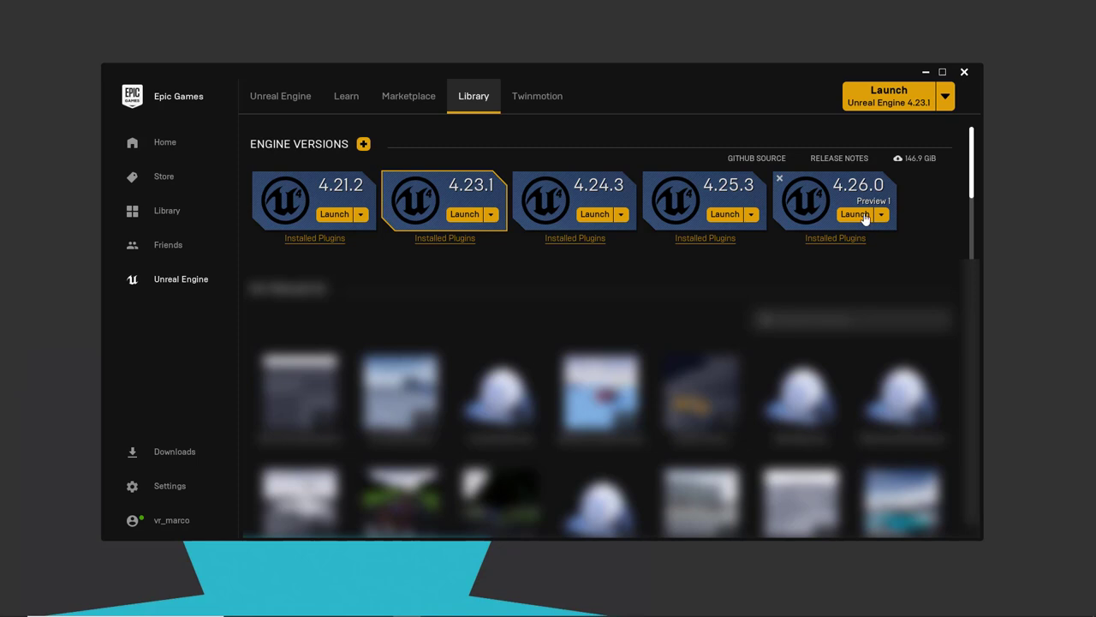
left_click(865, 218)
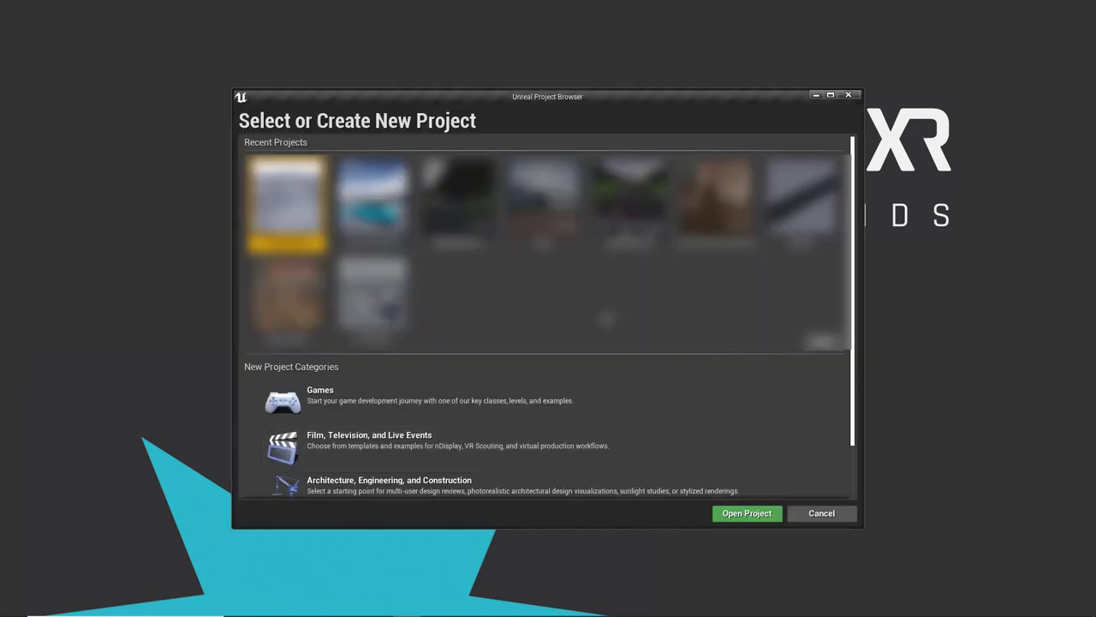
Step: Create a Blank Games template project with Blueprint settings named ChaosVehicleTut
left_click(348, 400)
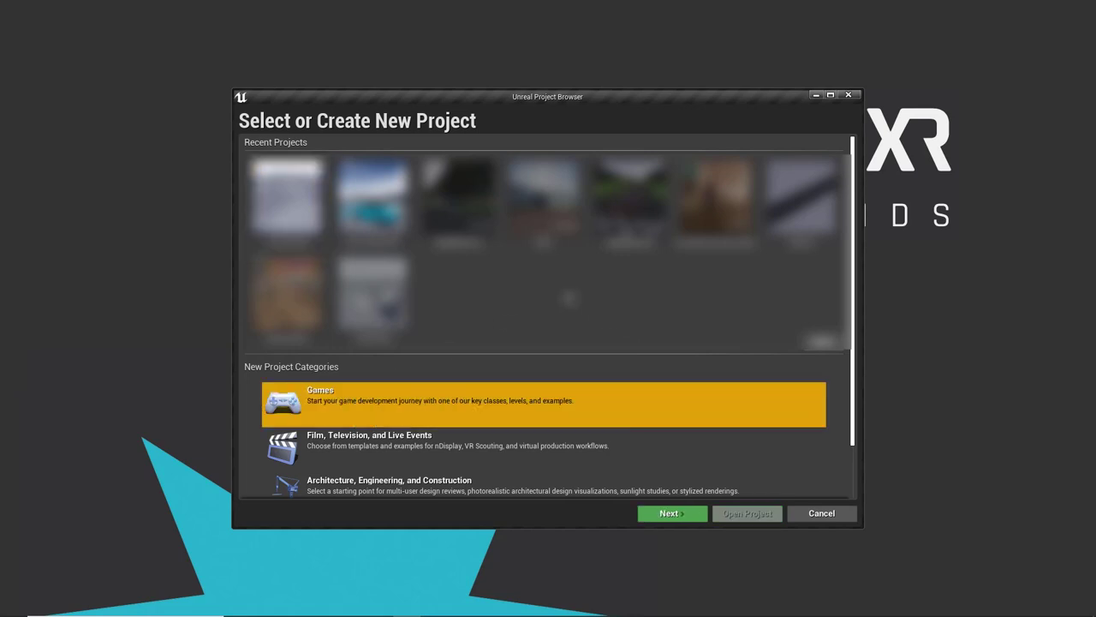
left_click(671, 513)
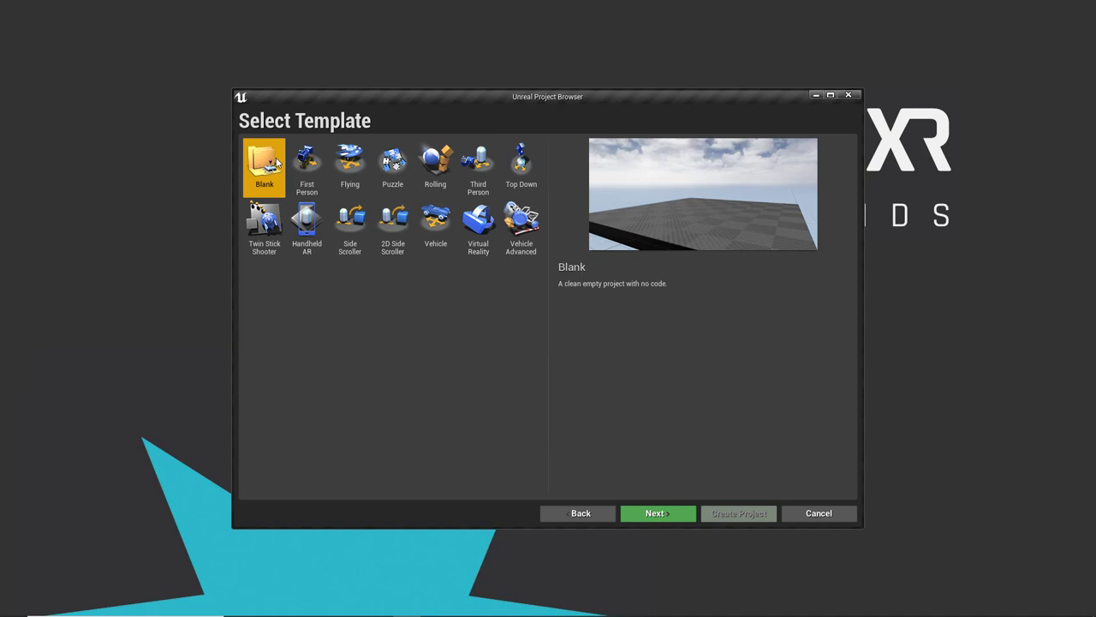
left_click(656, 514)
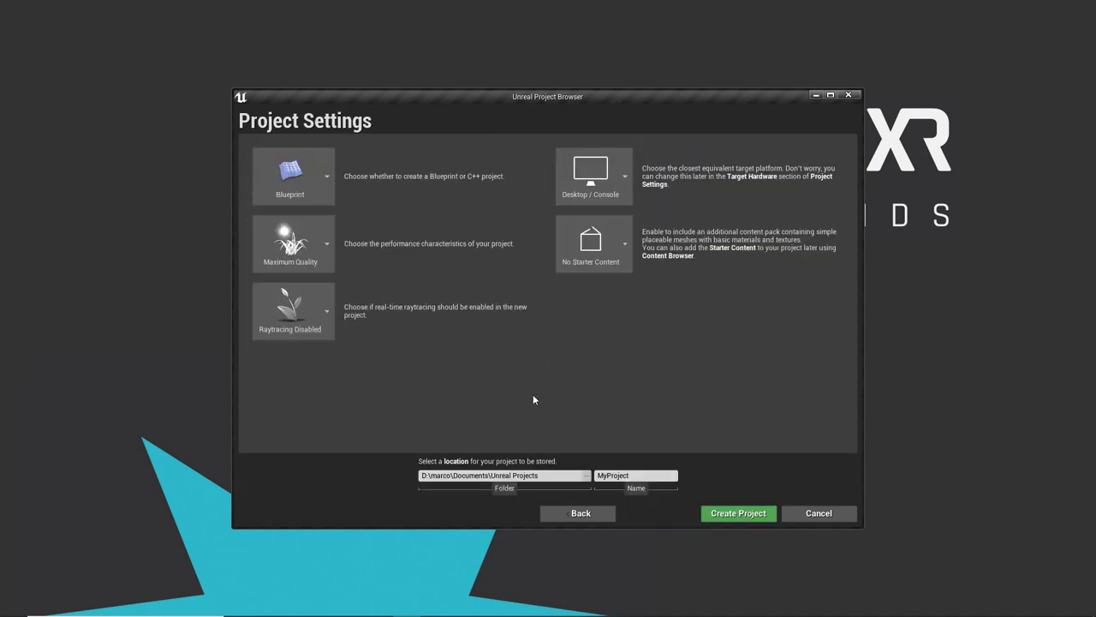
left_click_drag(665, 477, 562, 477)
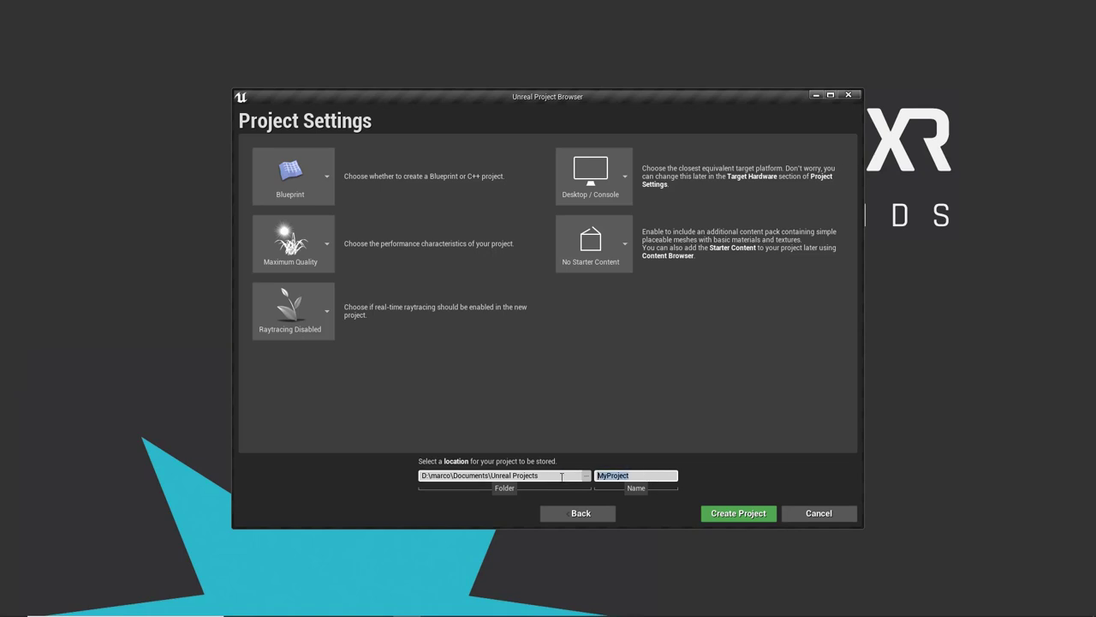
type("ChaosVehicleTUt")
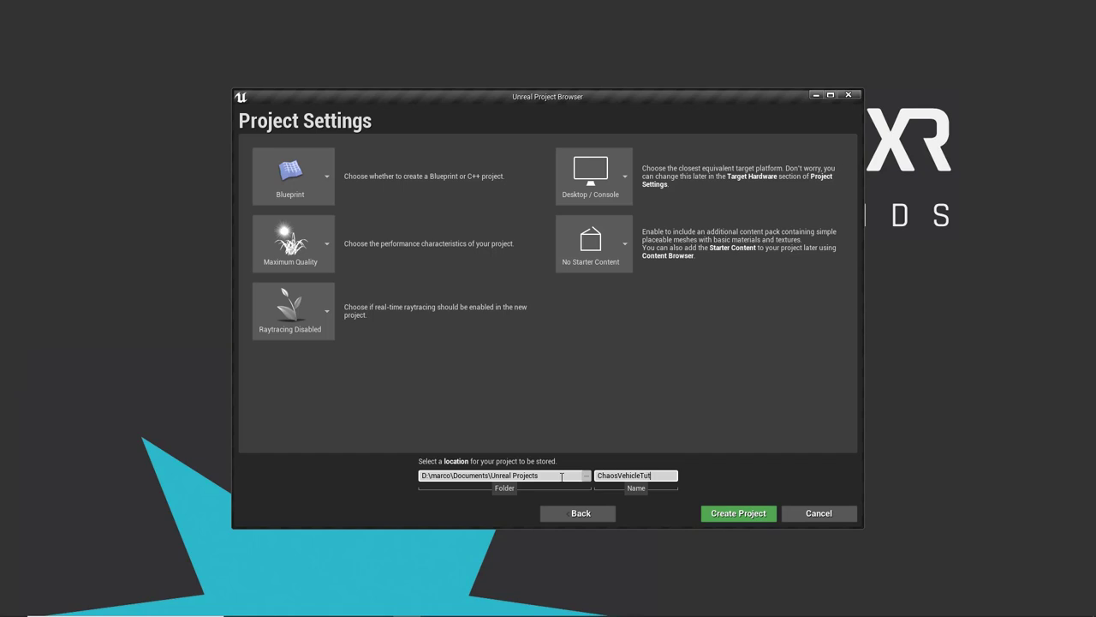
left_click(754, 514)
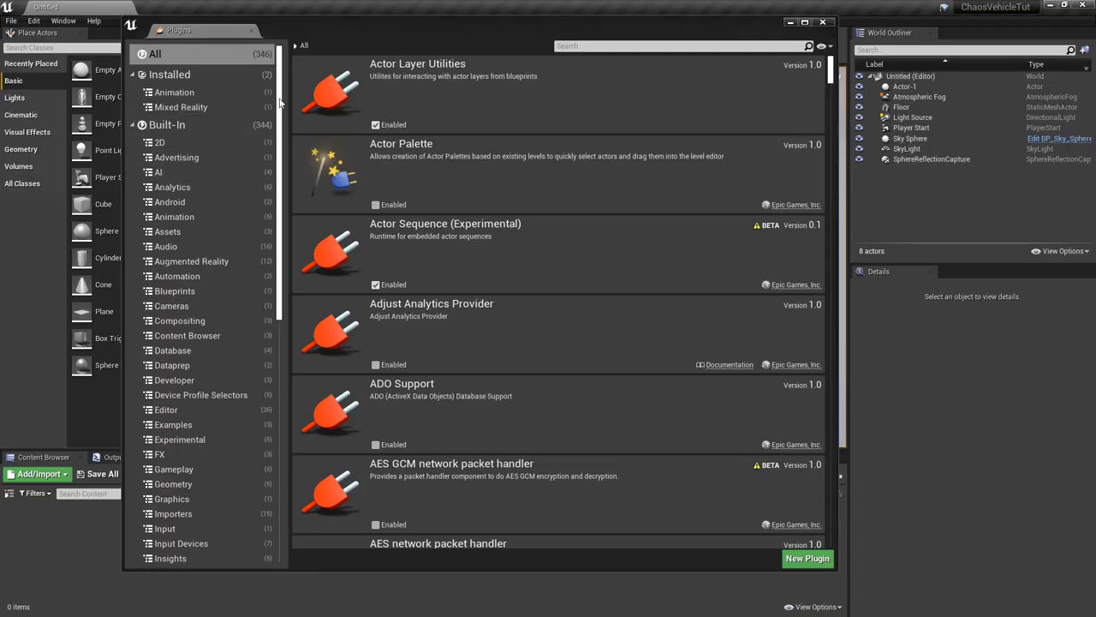
Step: Search the plugins for 'chaos', enable ChaosVehiclesPlugin, and close the Plugins window
left_click(607, 45)
type("chaos")
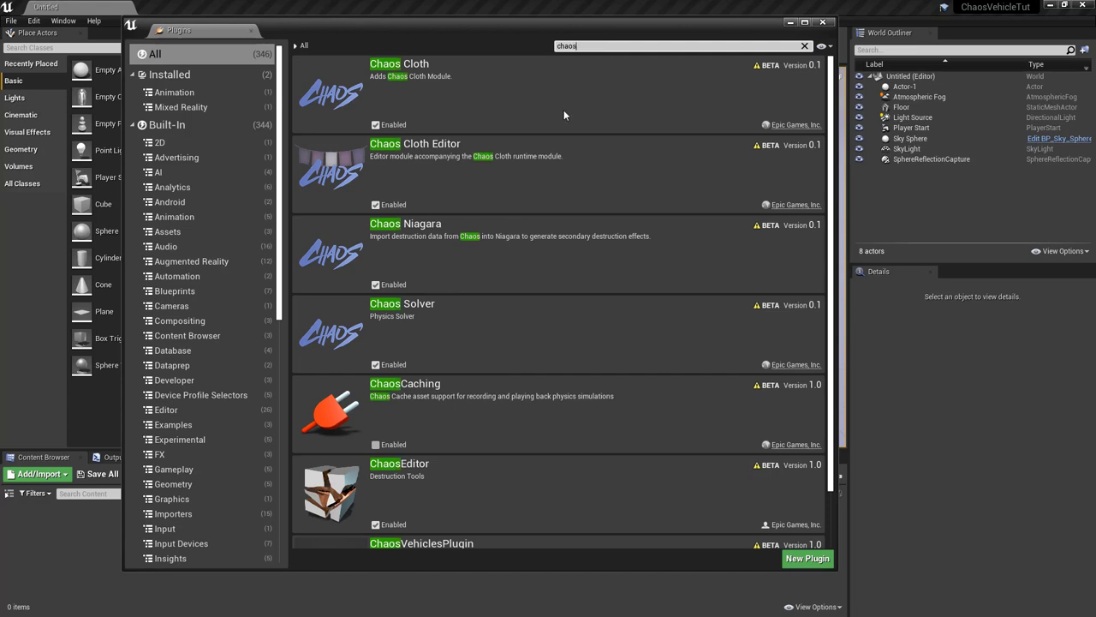
scroll(514, 188, "down", 2)
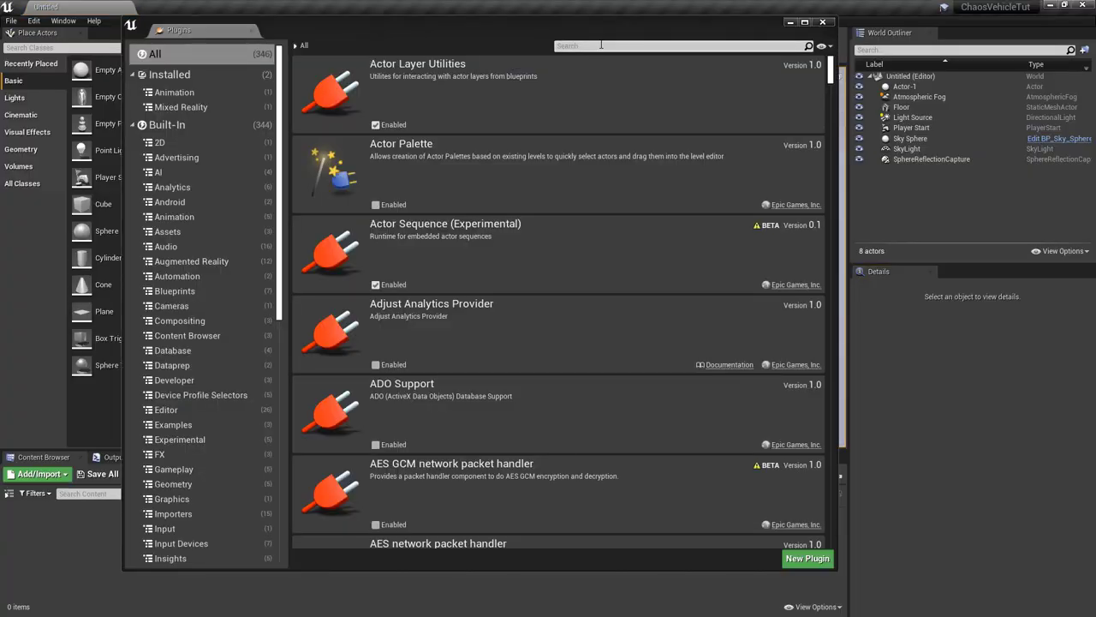
left_click(601, 46)
type("chaos")
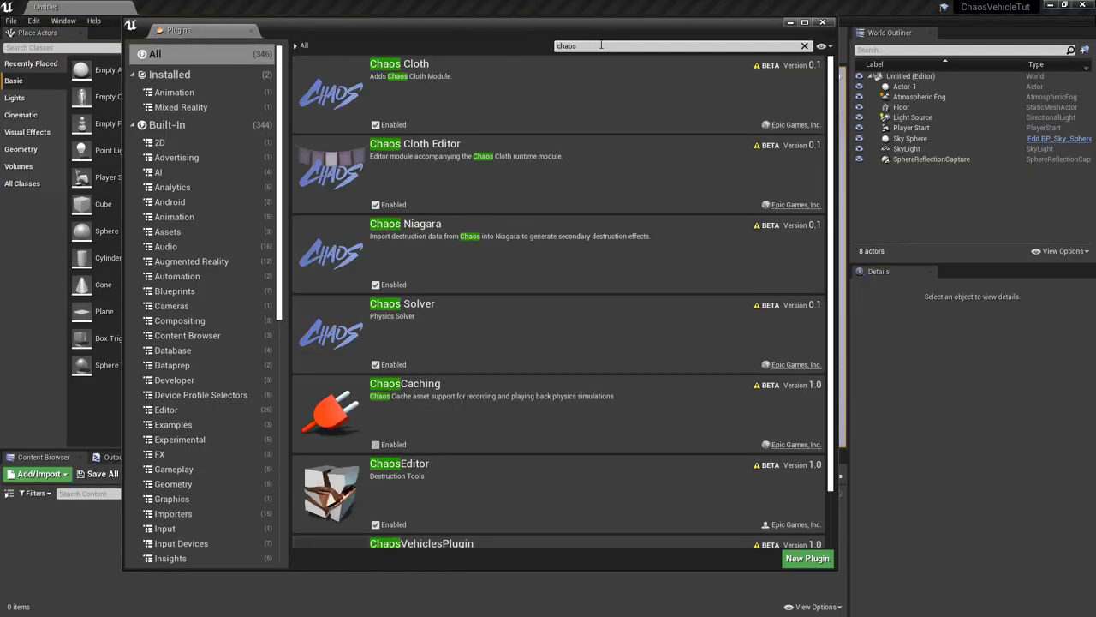
scroll(553, 289, "down", 2)
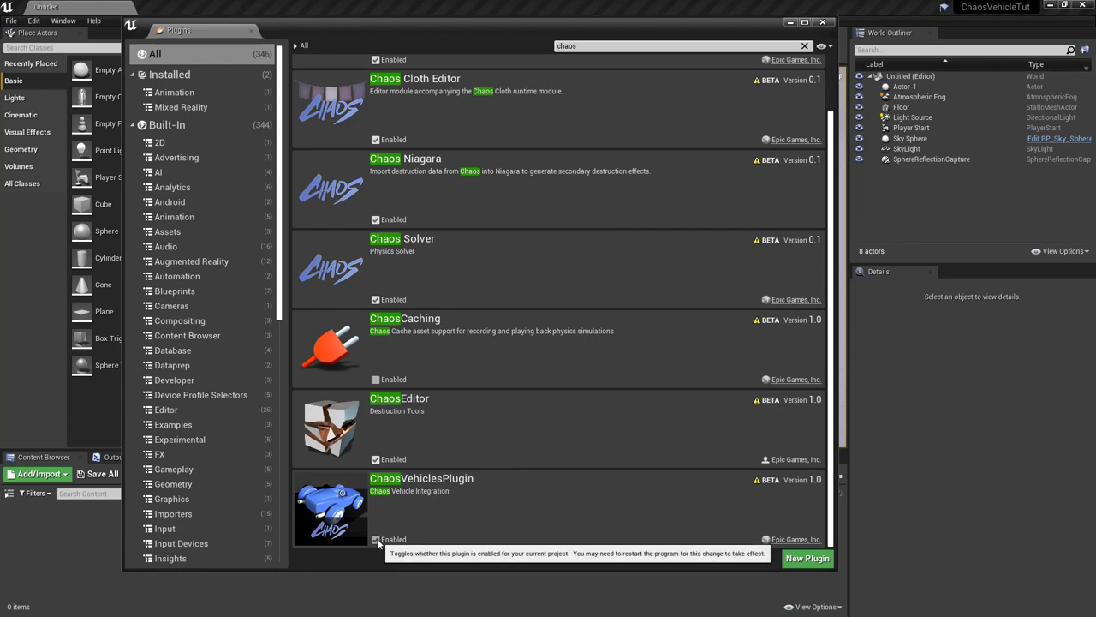
scroll(391, 461, "up", 2)
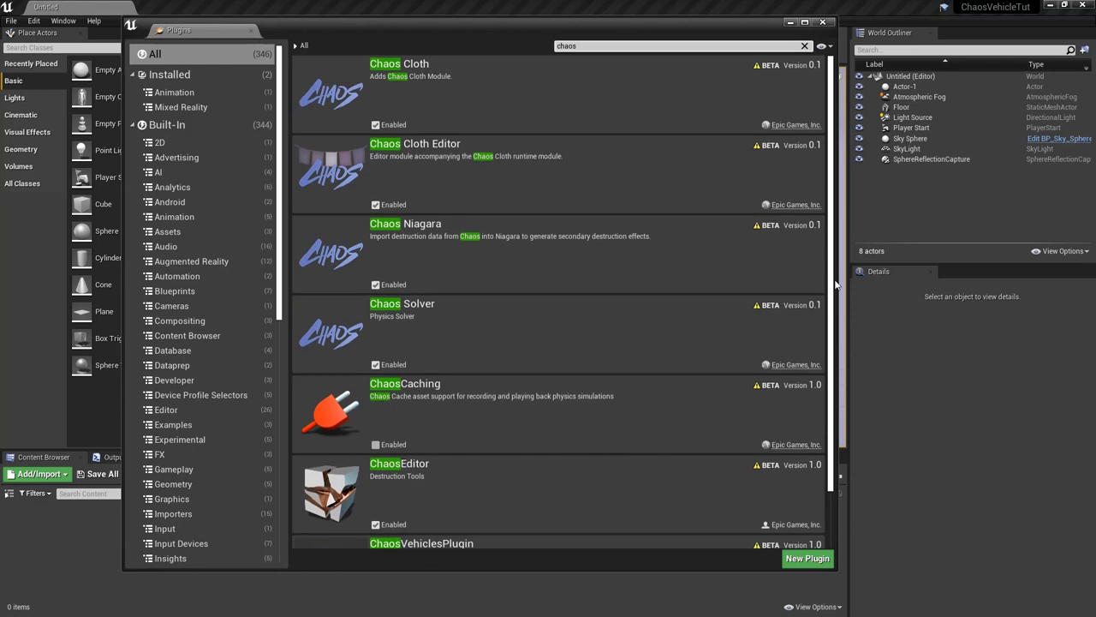
left_click(827, 23)
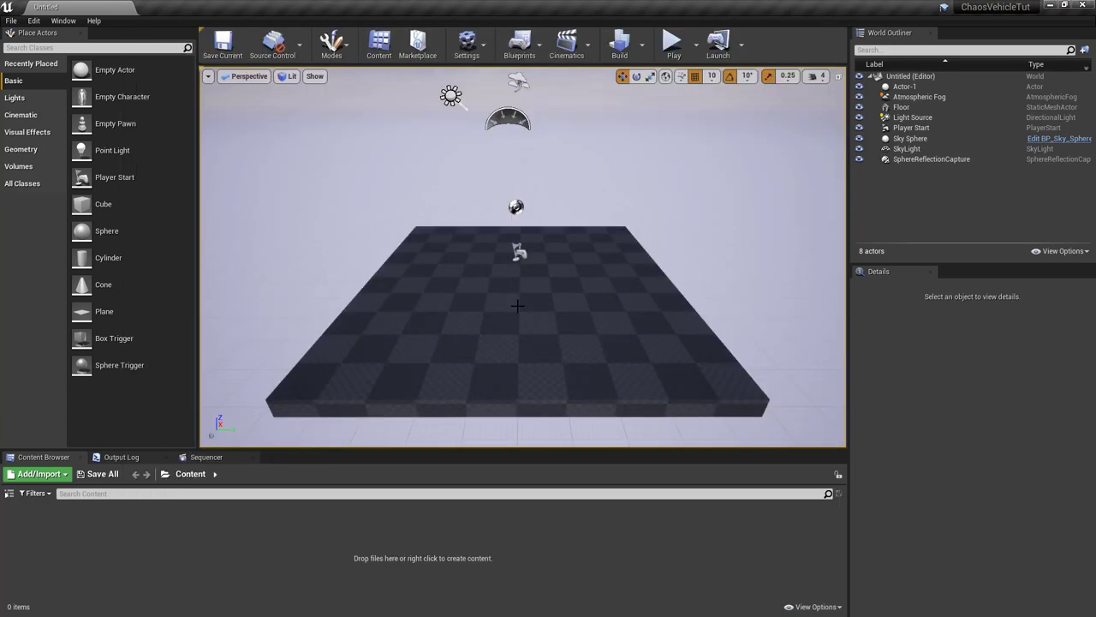
Step: Delete the Player Start from the level and create a Dodge folder under Content
left_click(519, 252)
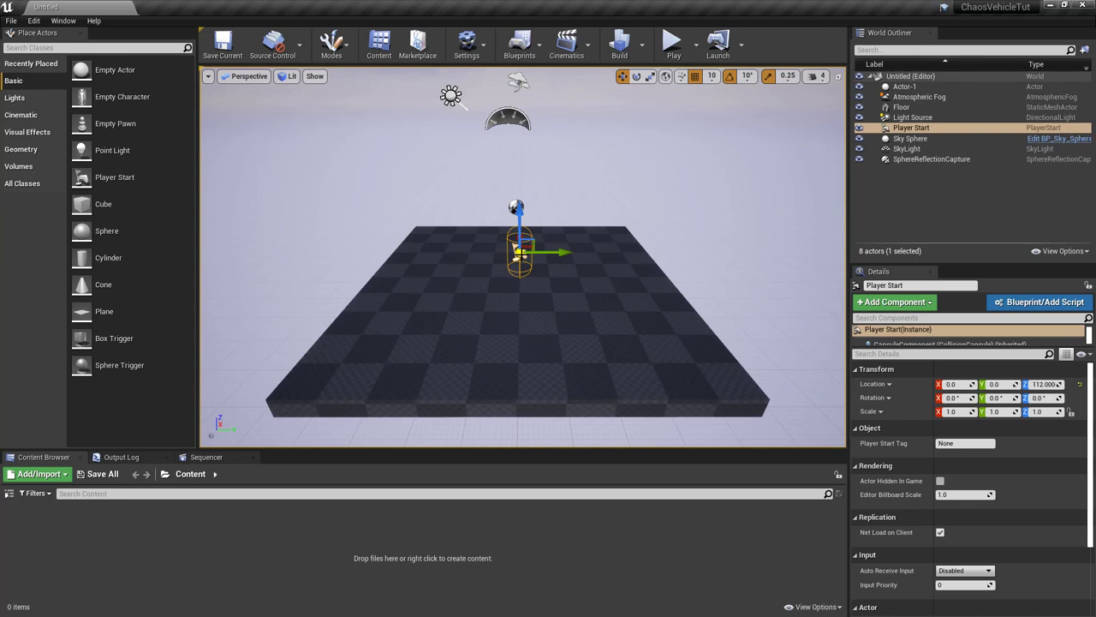
key("Delete")
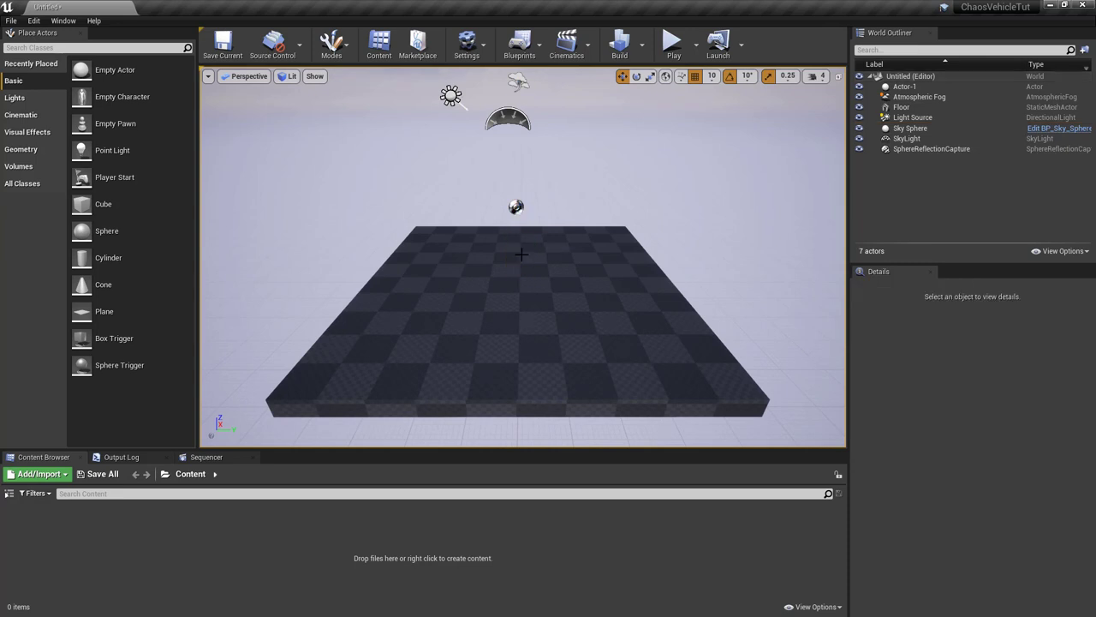
left_click(10, 494)
left_click(39, 510)
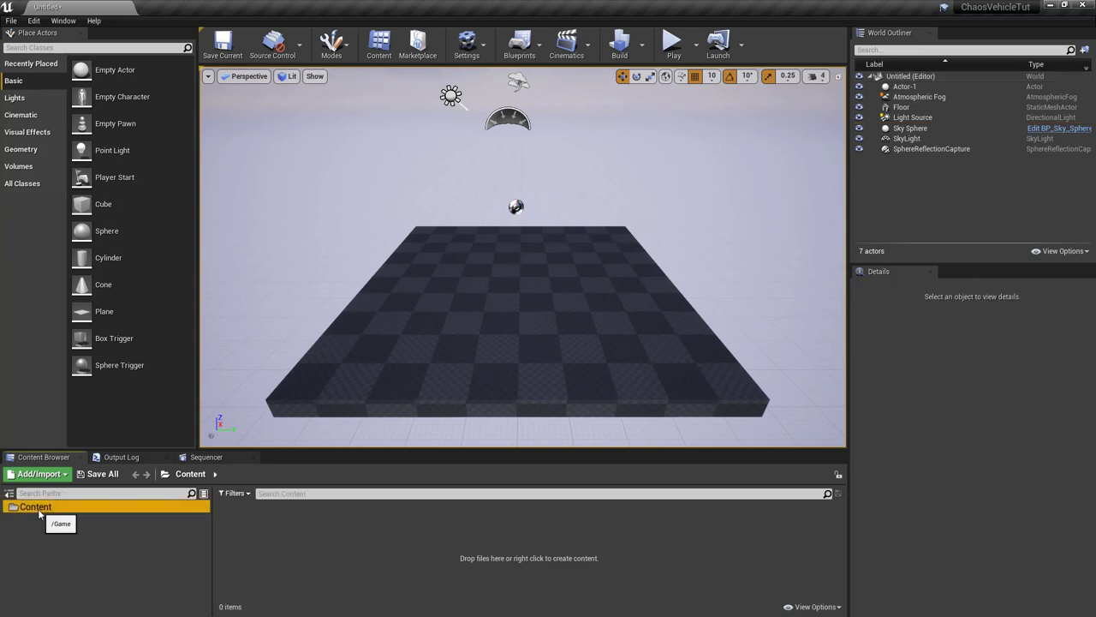
right_click(39, 513)
left_click(90, 250)
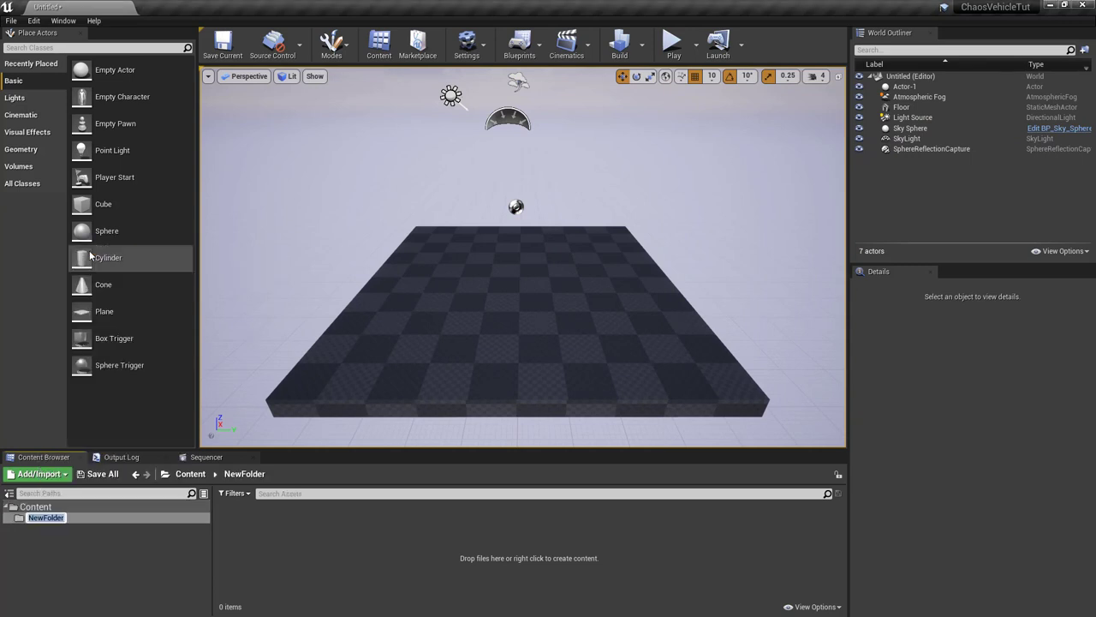
type("Dodge")
key("Return")
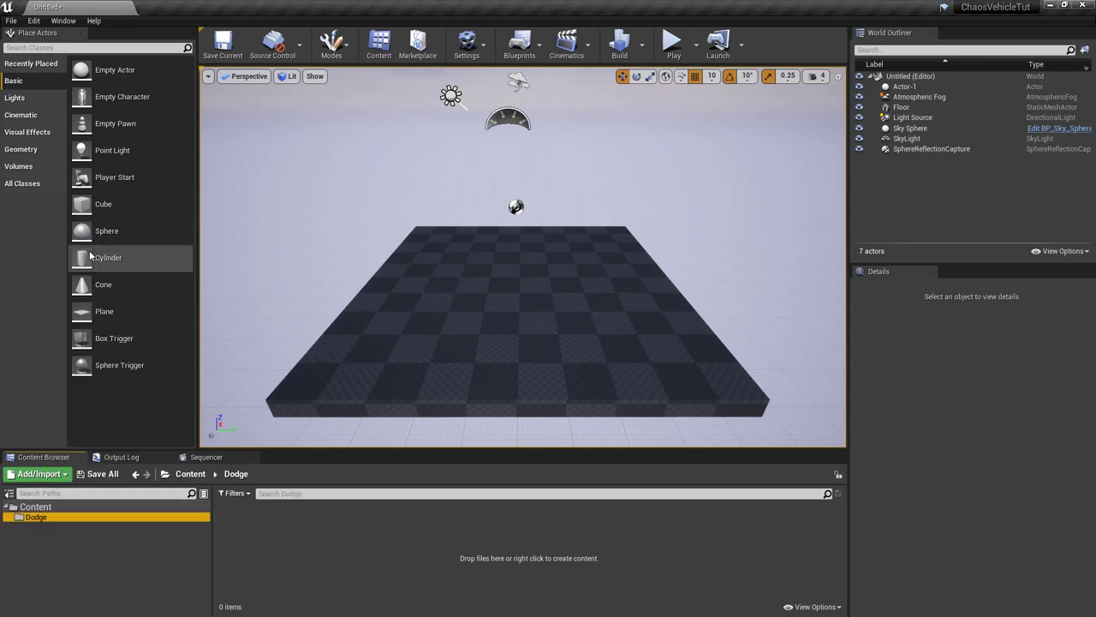
left_click(58, 480)
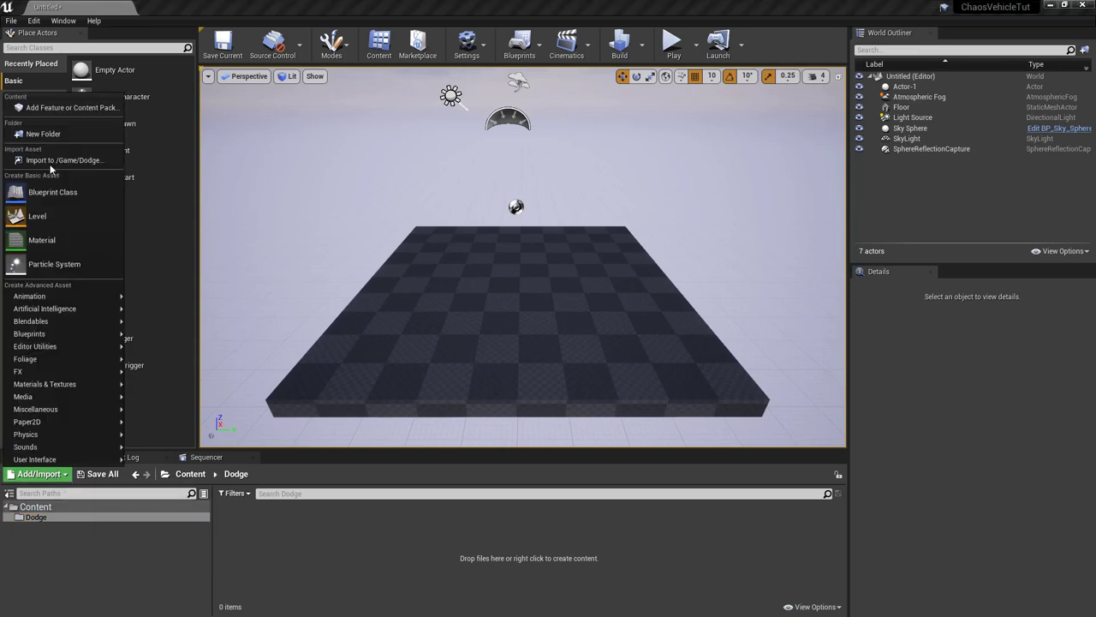
Step: Browse to Documents > Blender and select Dodge_Charter_RT_rigged.fbx for import into Dodge
left_click(48, 159)
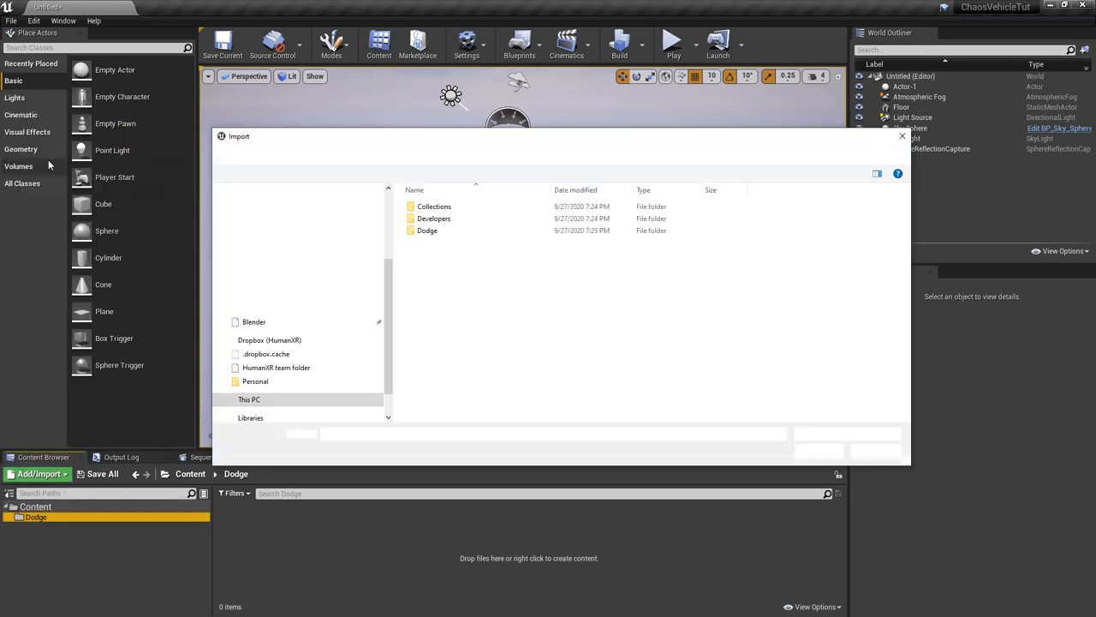
left_click_drag(391, 304, 396, 221)
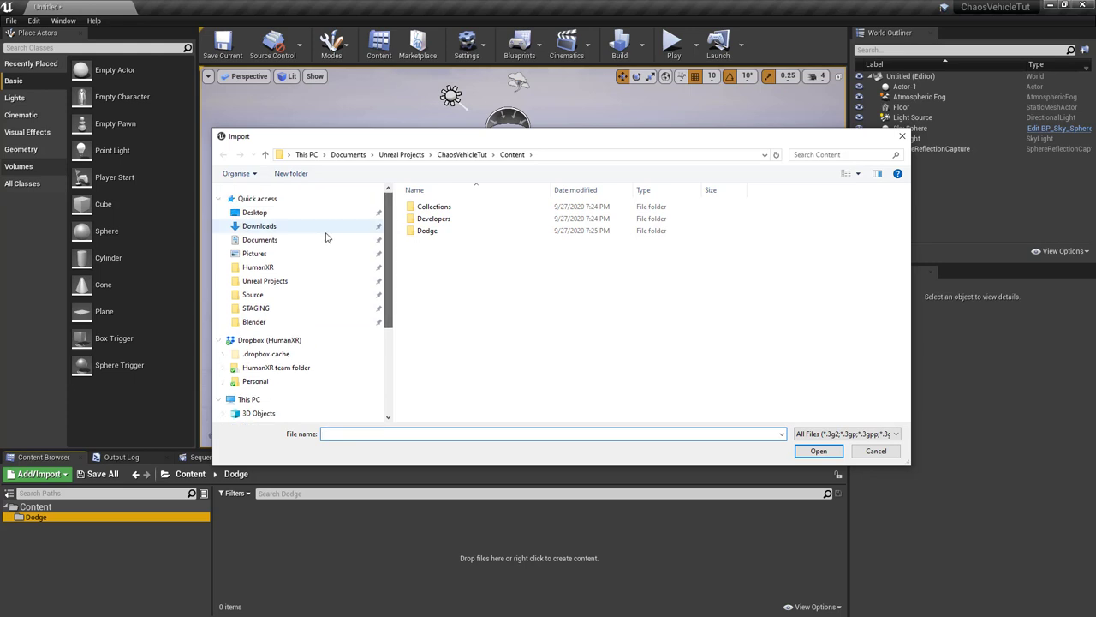
left_click(265, 244)
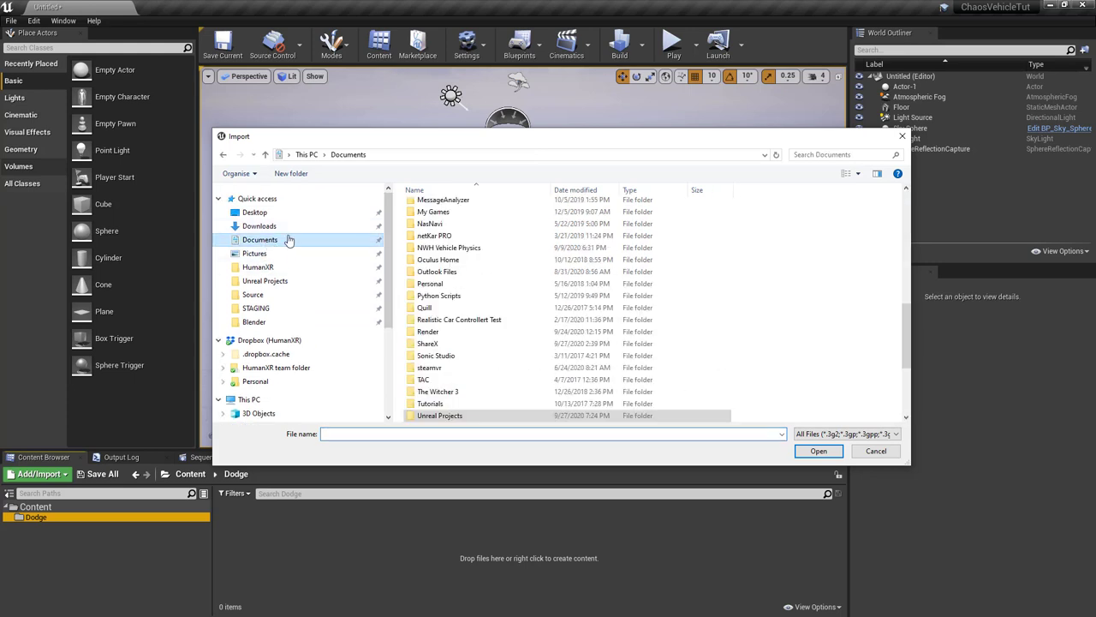
left_click_drag(906, 342, 906, 227)
left_click(432, 306)
double_click(432, 305)
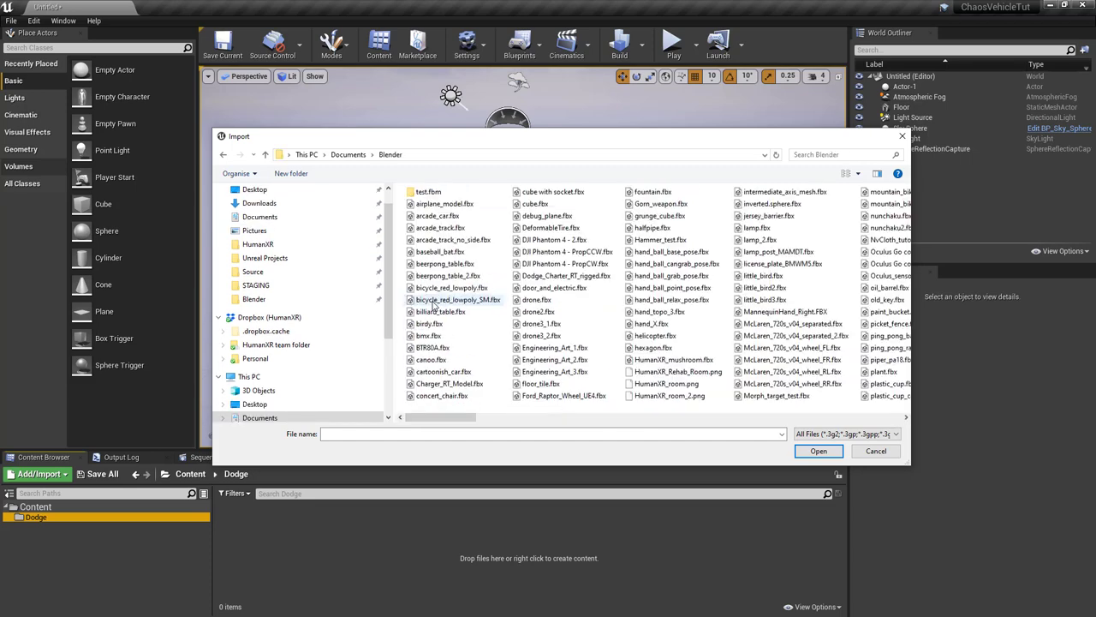
left_click(818, 154)
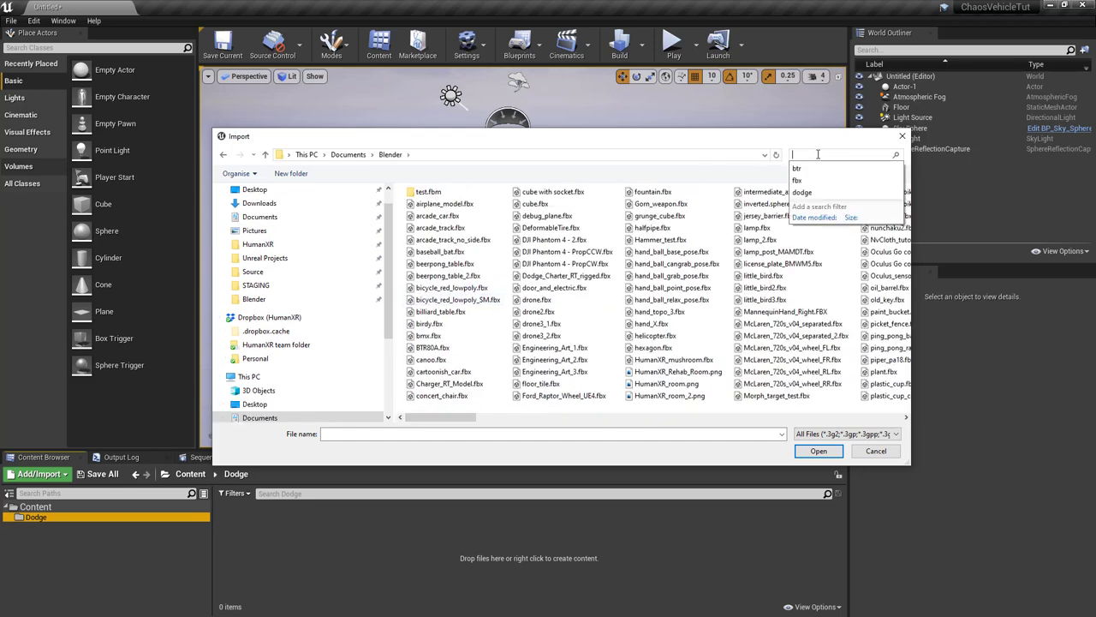
type("dodge")
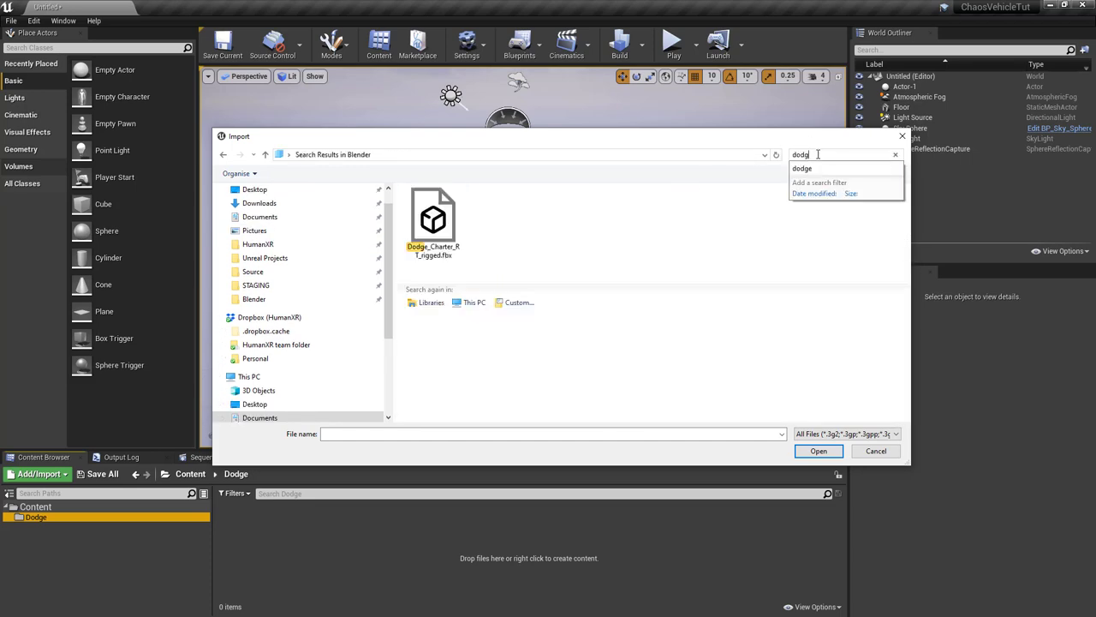
left_click(438, 227)
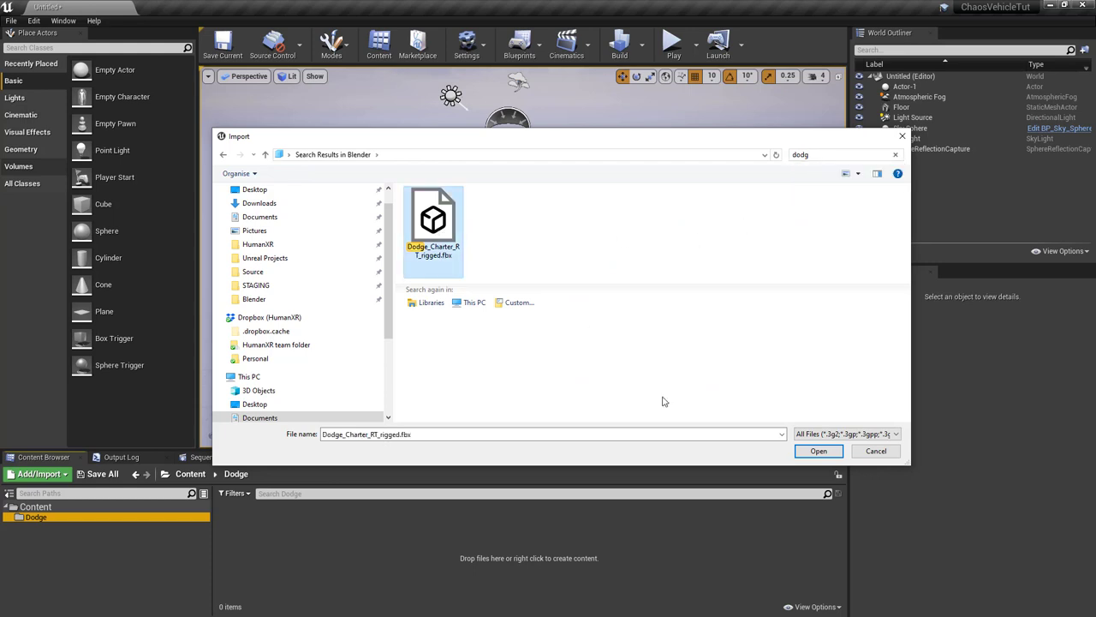
Step: Open the chosen FBX and Import All with Skeletal Mesh enabled
left_click(820, 451)
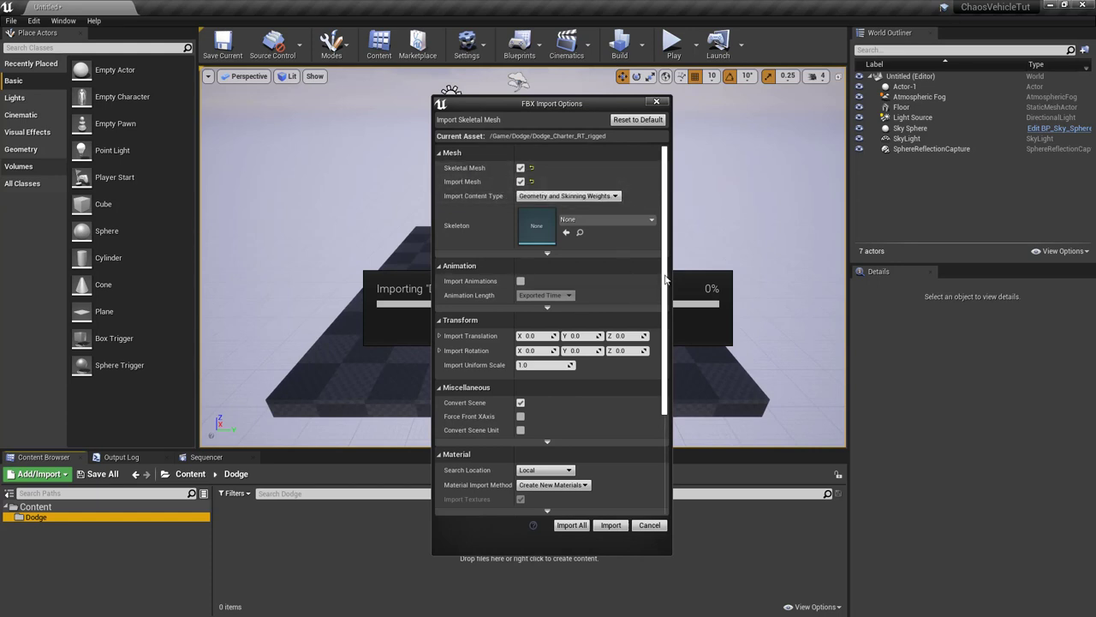
left_click_drag(666, 279, 664, 358)
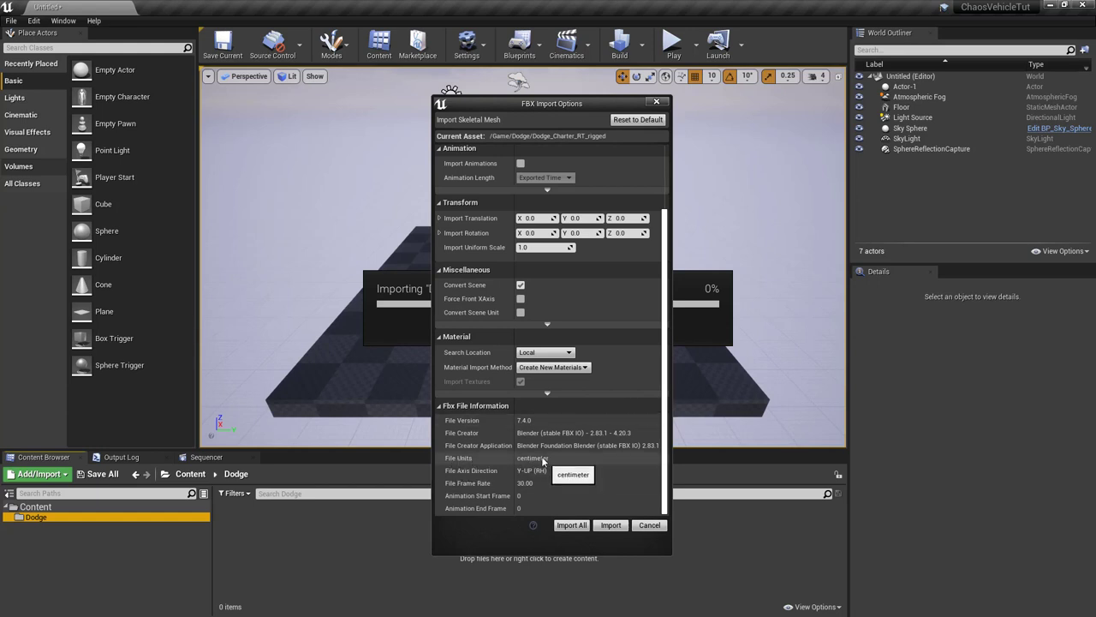
left_click(568, 525)
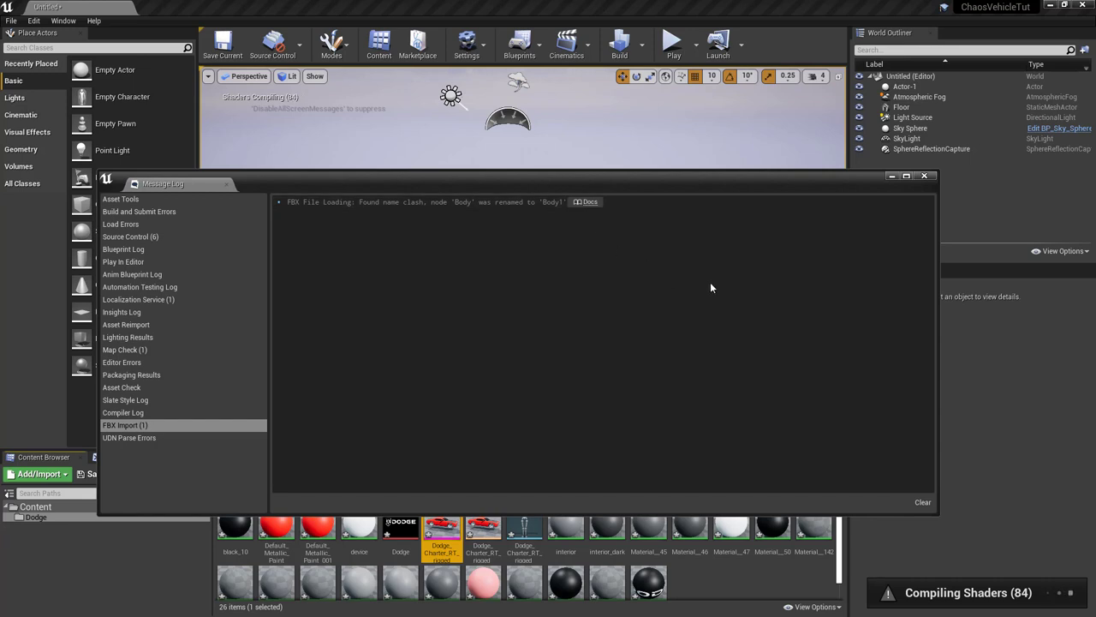
Step: Open Dodge_Charter_RT_rigged in the maximized Skeleton editor and select the Body1 root bone
left_click(925, 177)
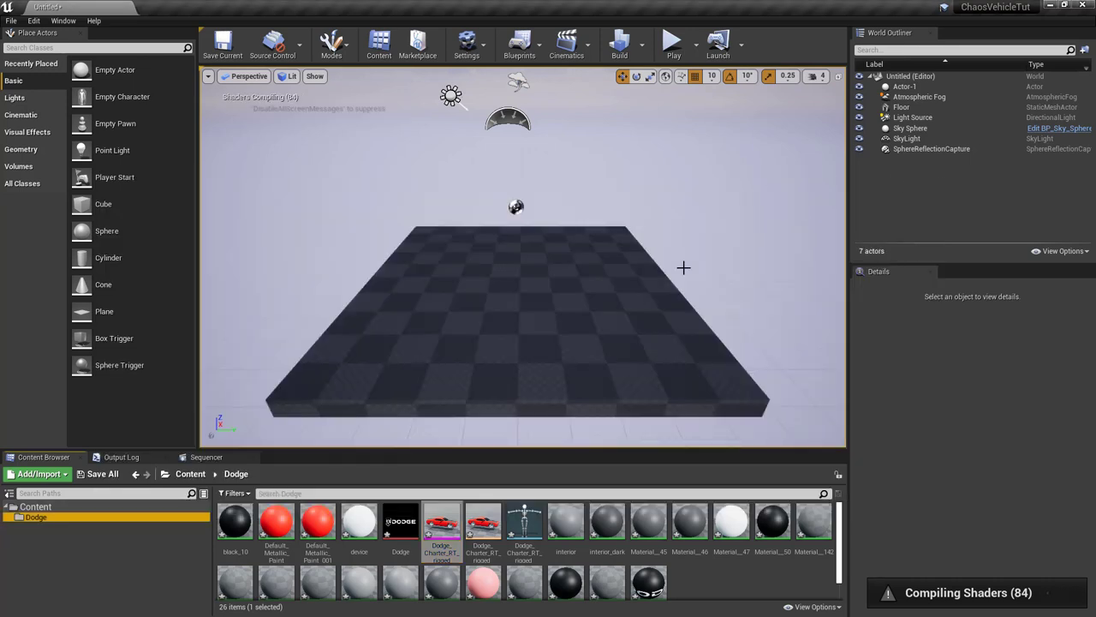
double_click(438, 523)
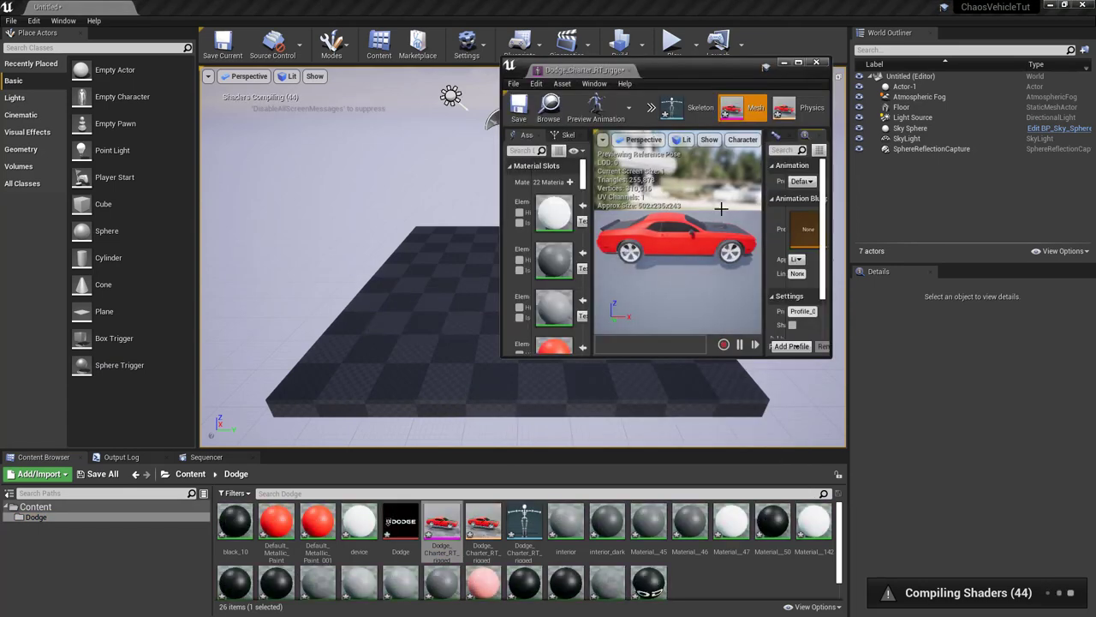
left_click(801, 61)
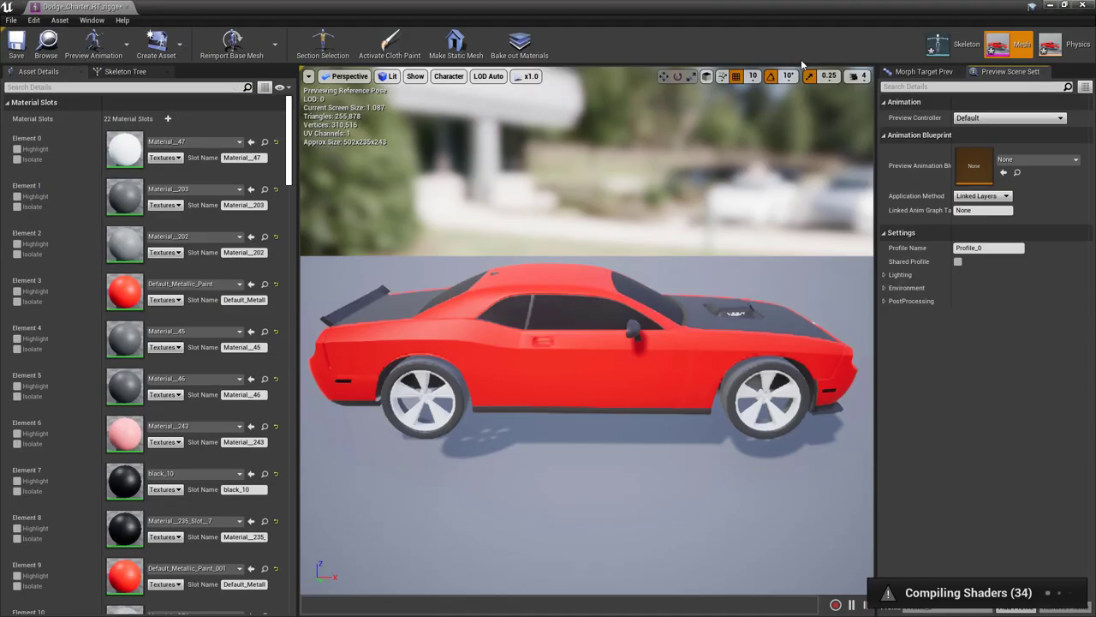
left_click(951, 53)
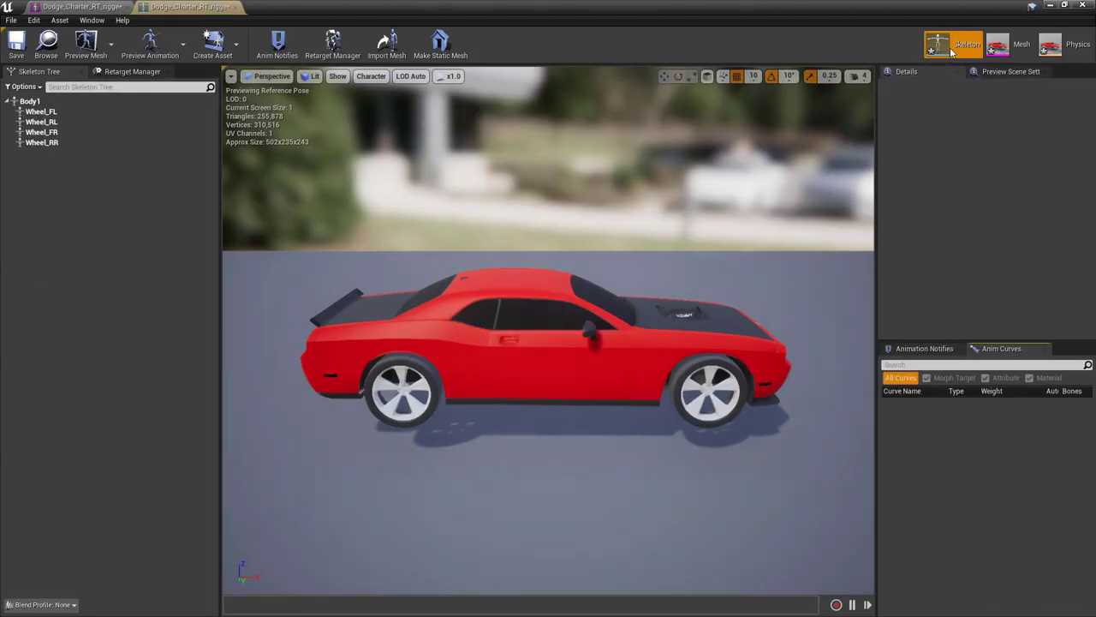
left_click(137, 101)
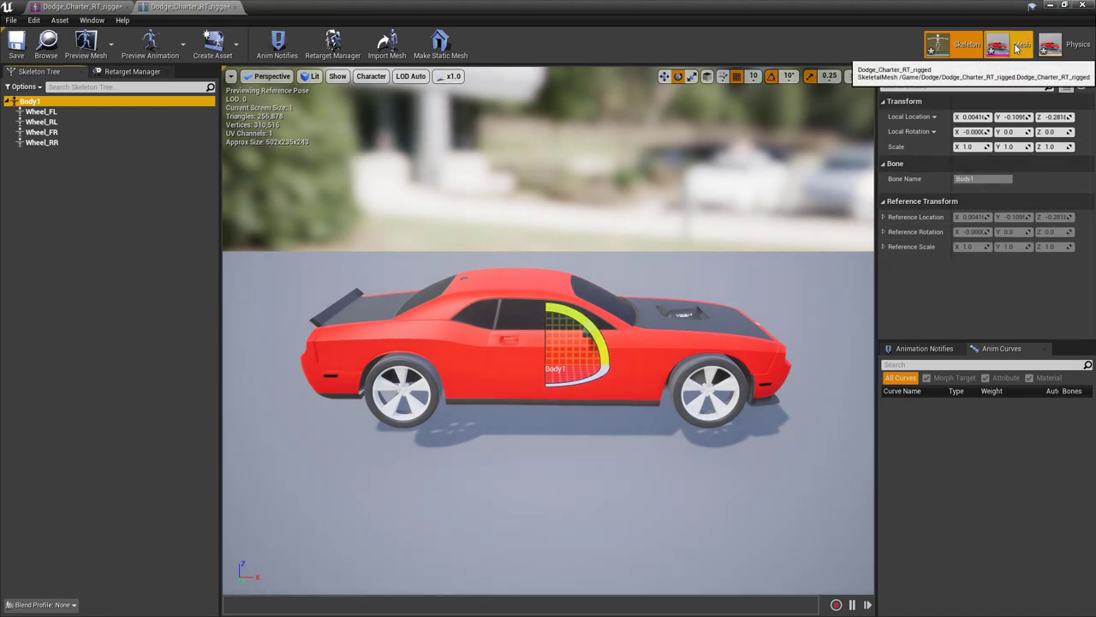
Step: In Physics mode, delete all auto-generated bodies below Body1, leaving 0 bodies
left_click(1059, 47)
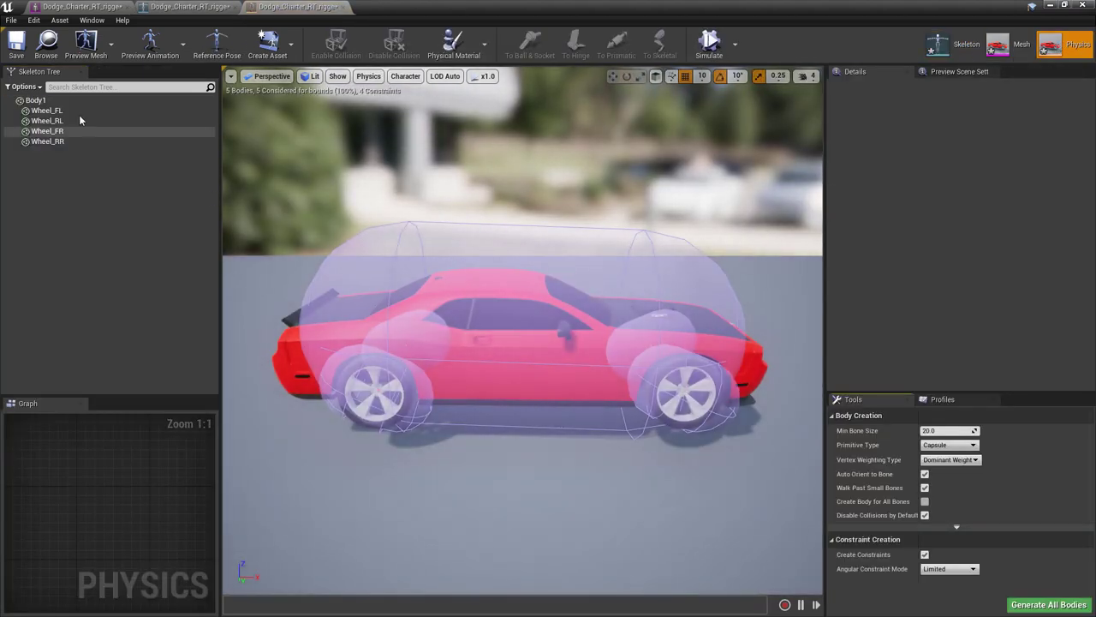
right_click(51, 103)
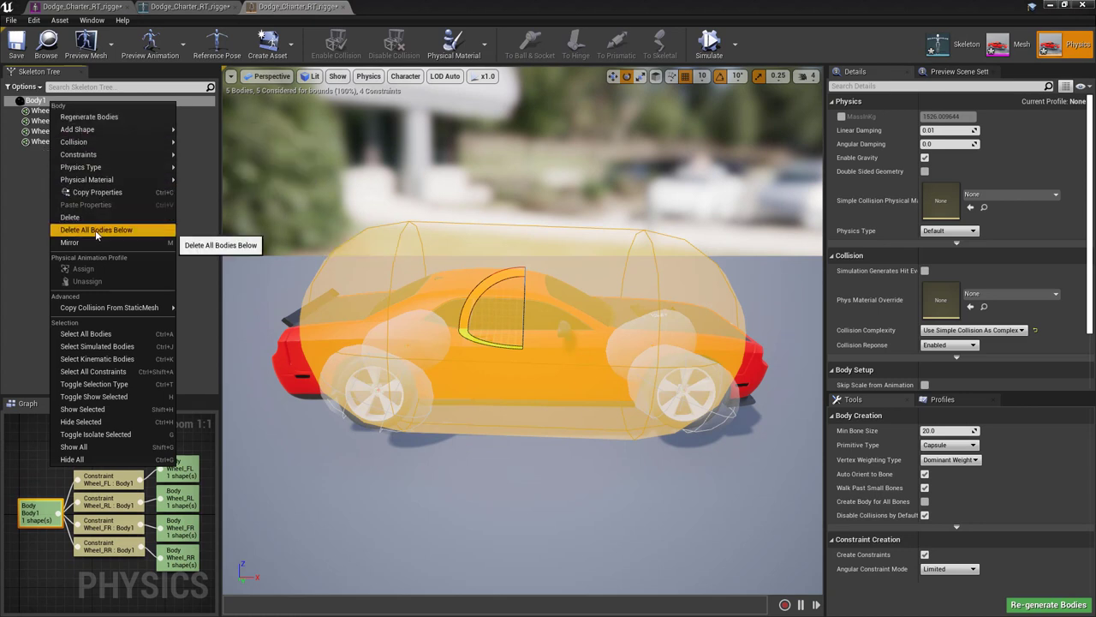
left_click(128, 231)
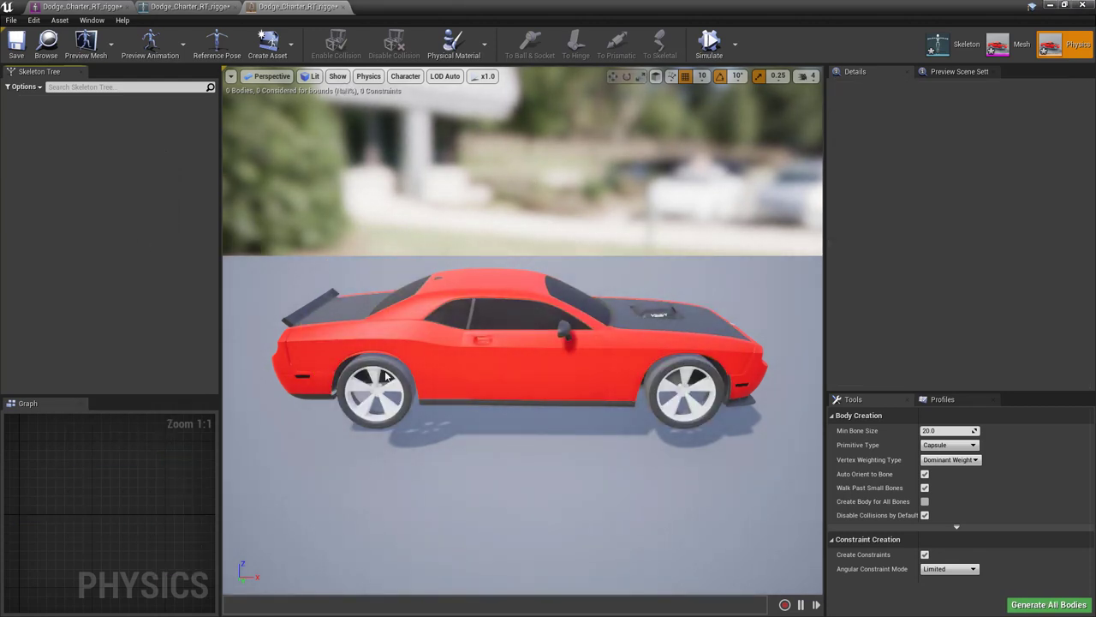
Step: Make the Skeleton Tree list every bone
left_click(24, 87)
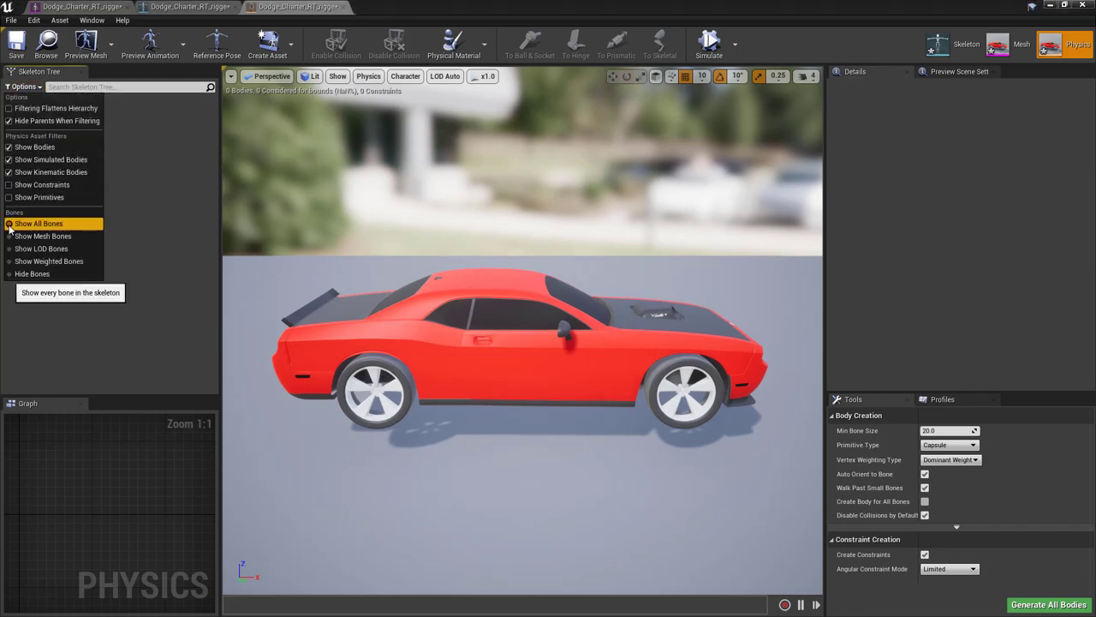
left_click(9, 185)
left_click(7, 205)
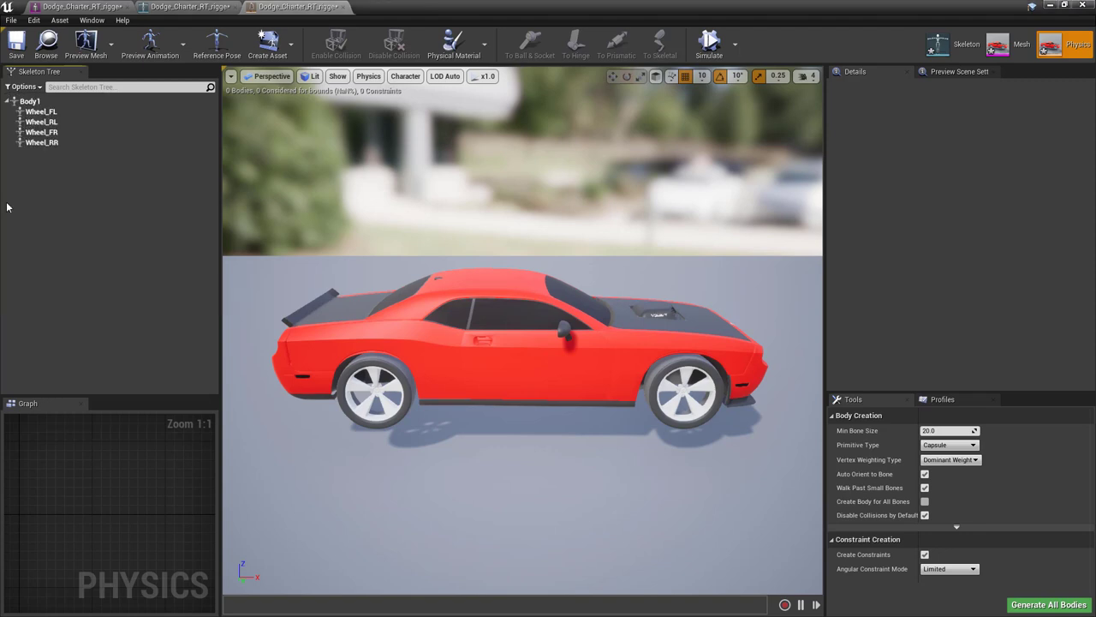
Step: Show bone names and the full bone hierarchy on the car in the viewport
left_click(406, 75)
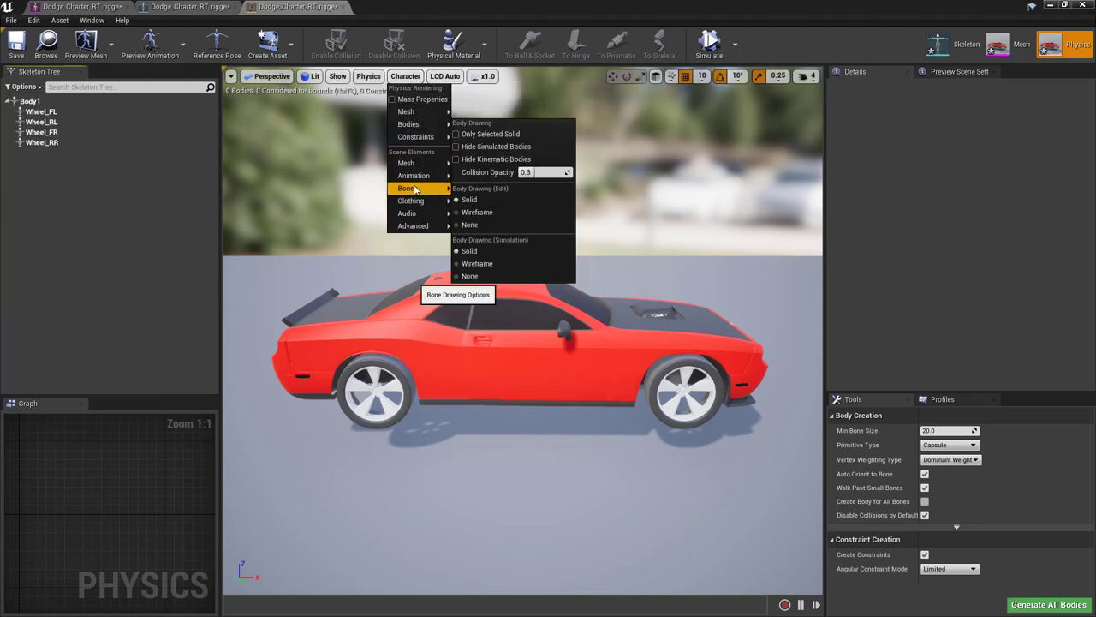
mouse_move(432, 190)
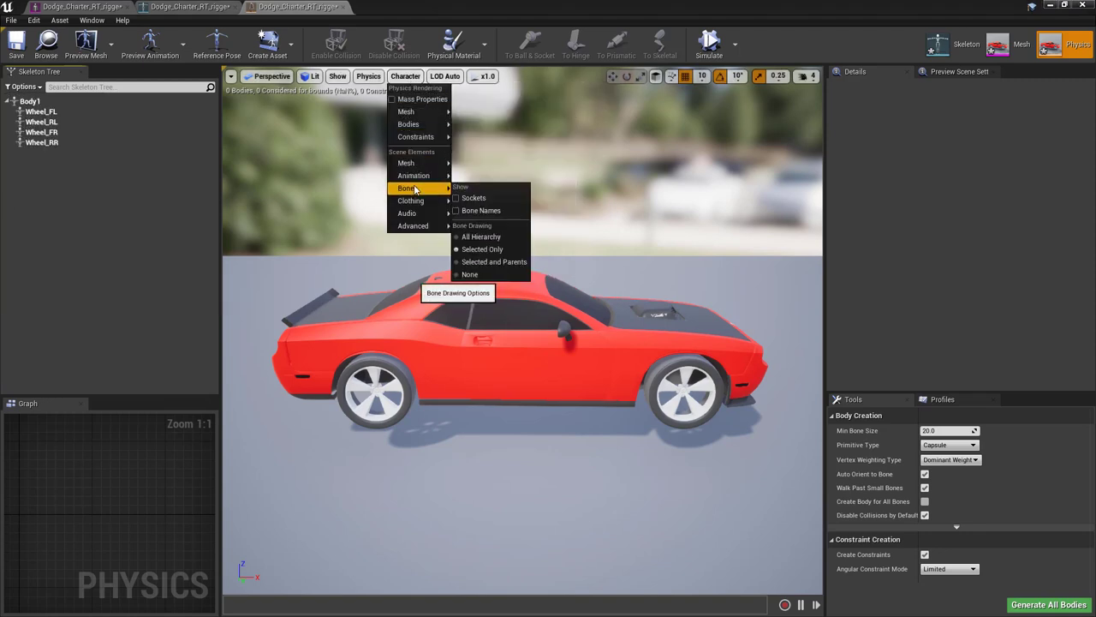
left_click(458, 211)
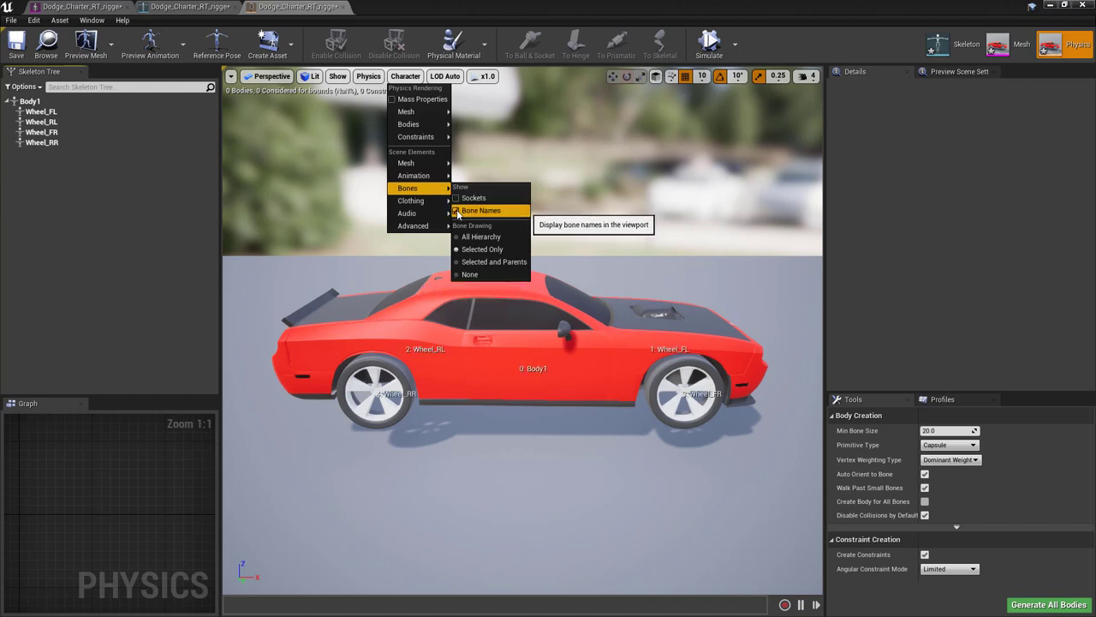
left_click(456, 238)
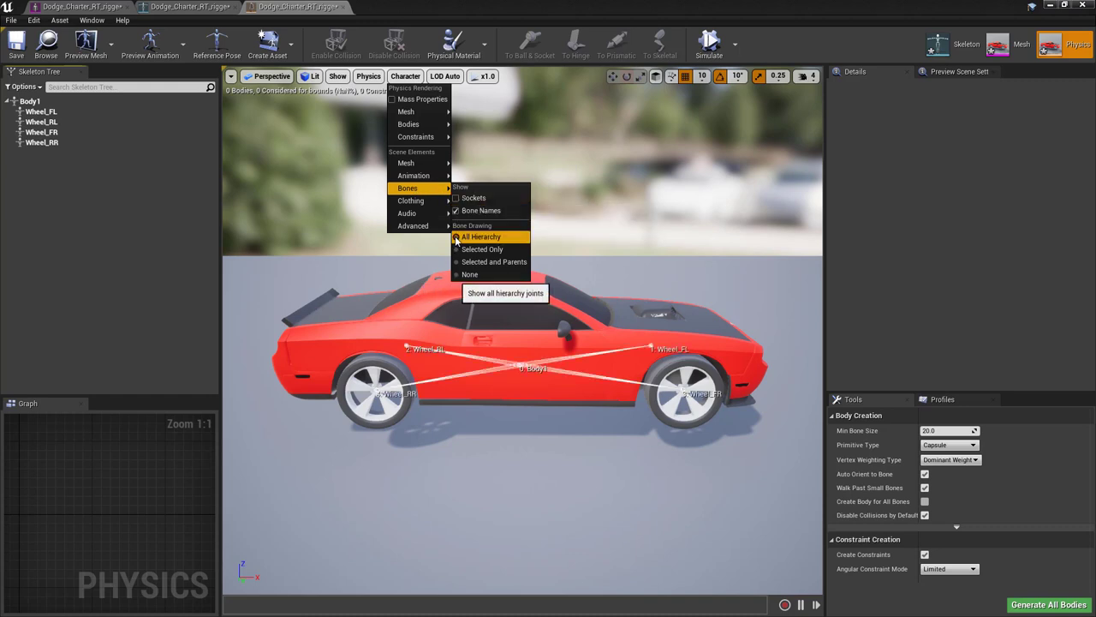
scroll(759, 408, "up", 3)
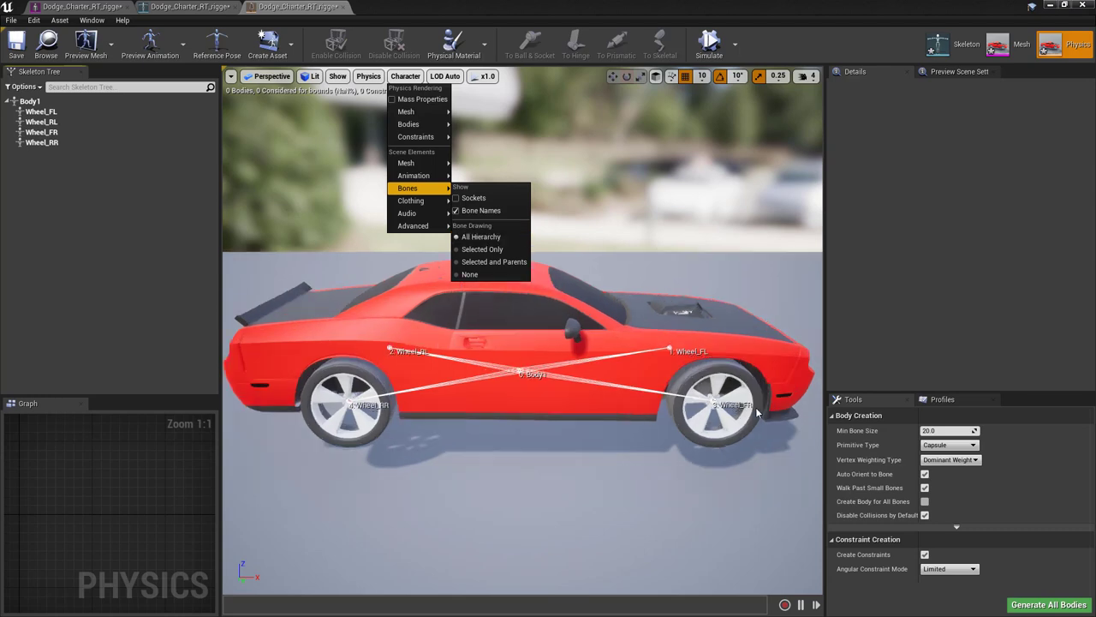
right_click_drag(760, 443, 759, 442)
right_click_drag(676, 443, 675, 443)
scroll(676, 443, "up", 5)
scroll(477, 432, "up", 6)
scroll(517, 332, "down", 6)
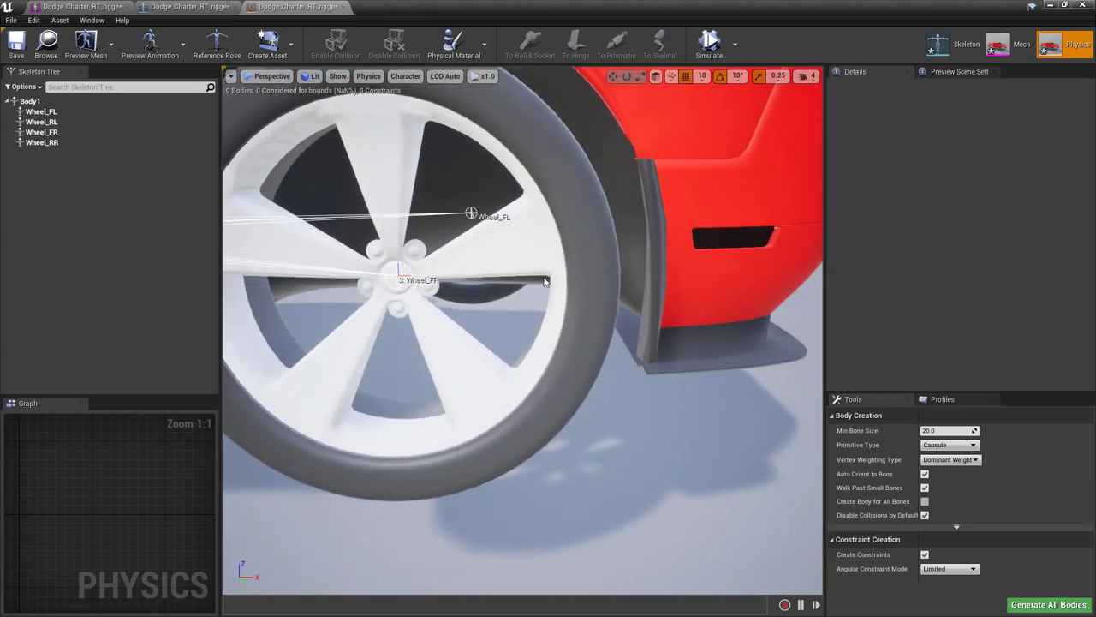
right_click_drag(509, 270, 370, 370)
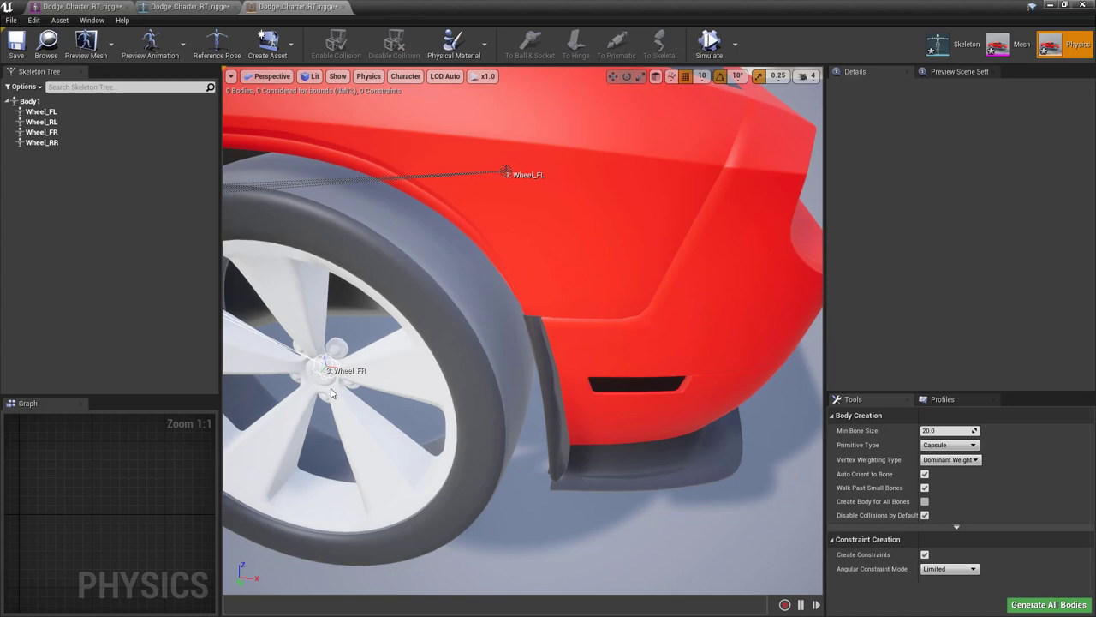
middle_click_drag(325, 415, 368, 417)
key("f")
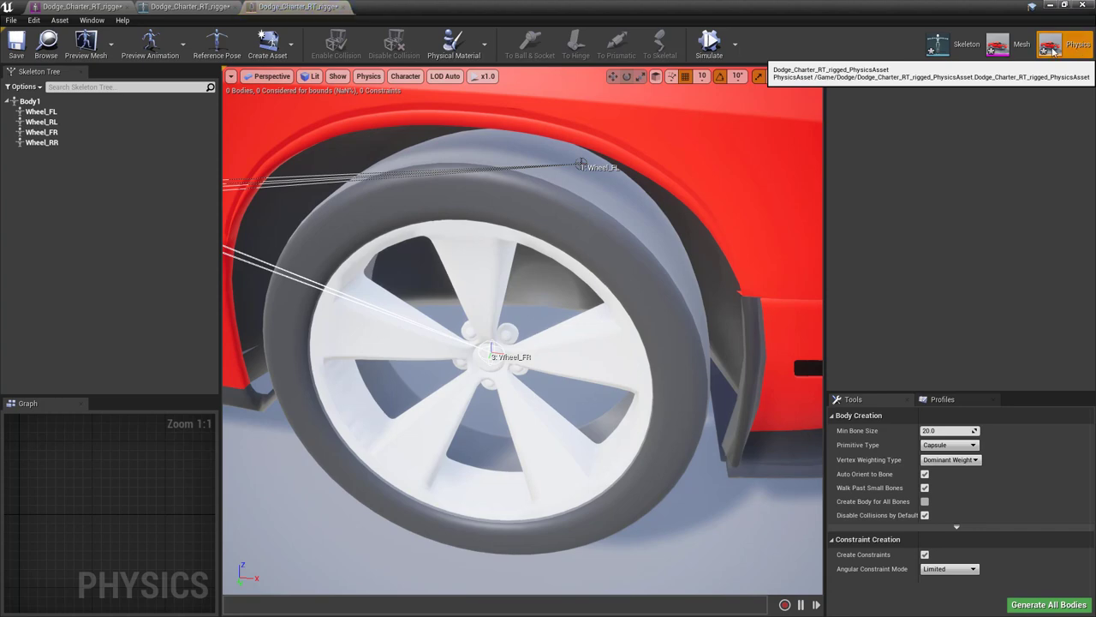
scroll(820, 170, "down", 5)
left_click_drag(820, 170, 609, 216)
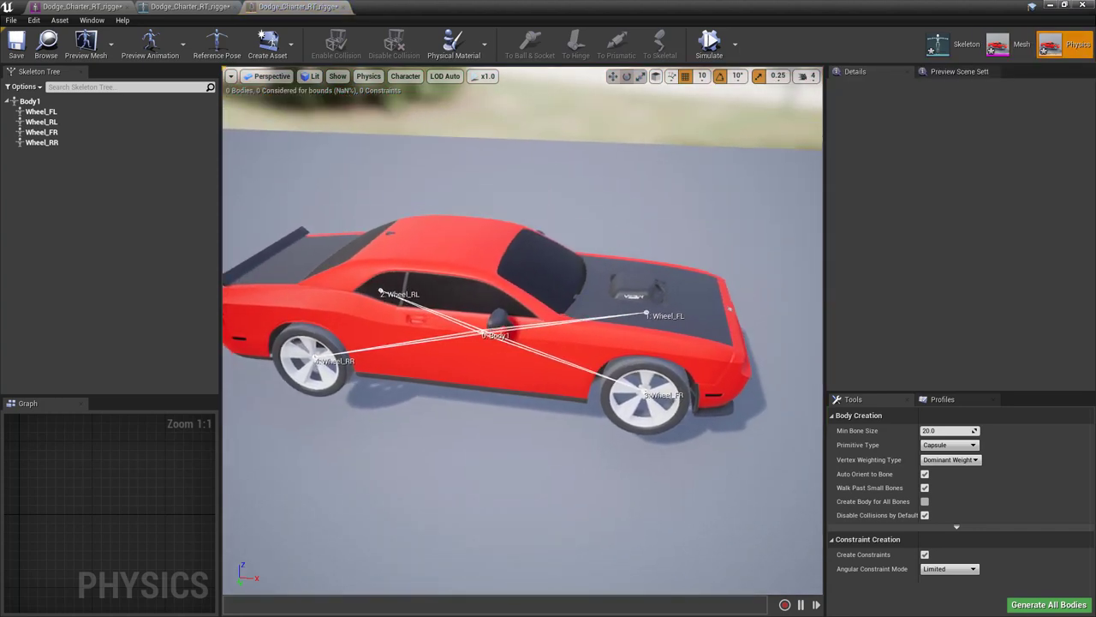
Step: Add a Multi Convex Hull body to Body1 with Hull Count 1
left_click(32, 103)
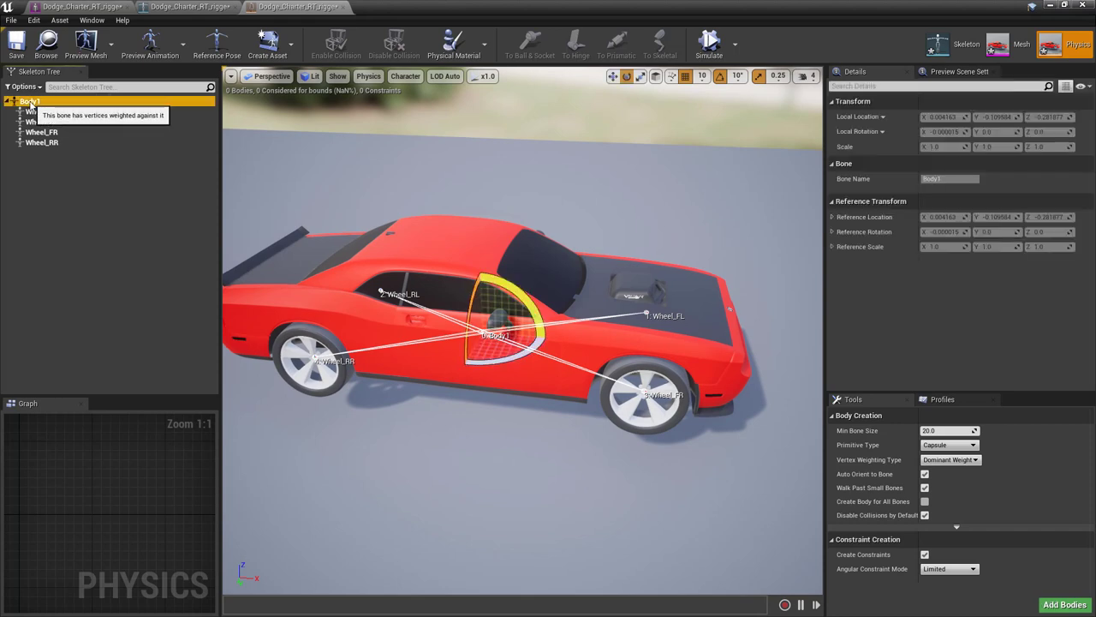
left_click(973, 447)
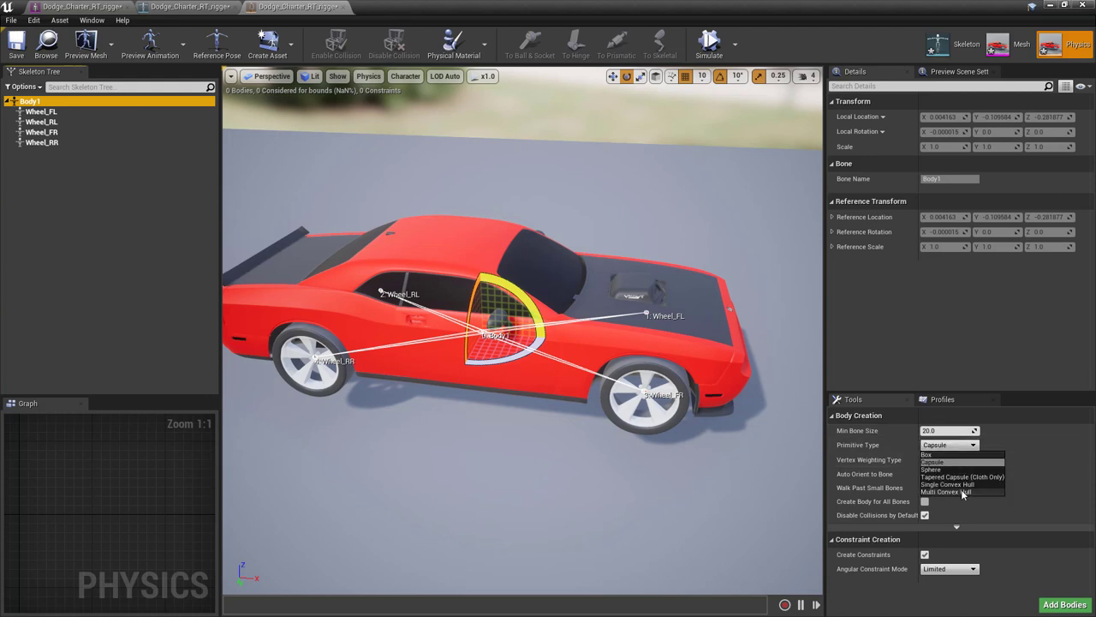
left_click(961, 492)
scroll(950, 514, "down", 2)
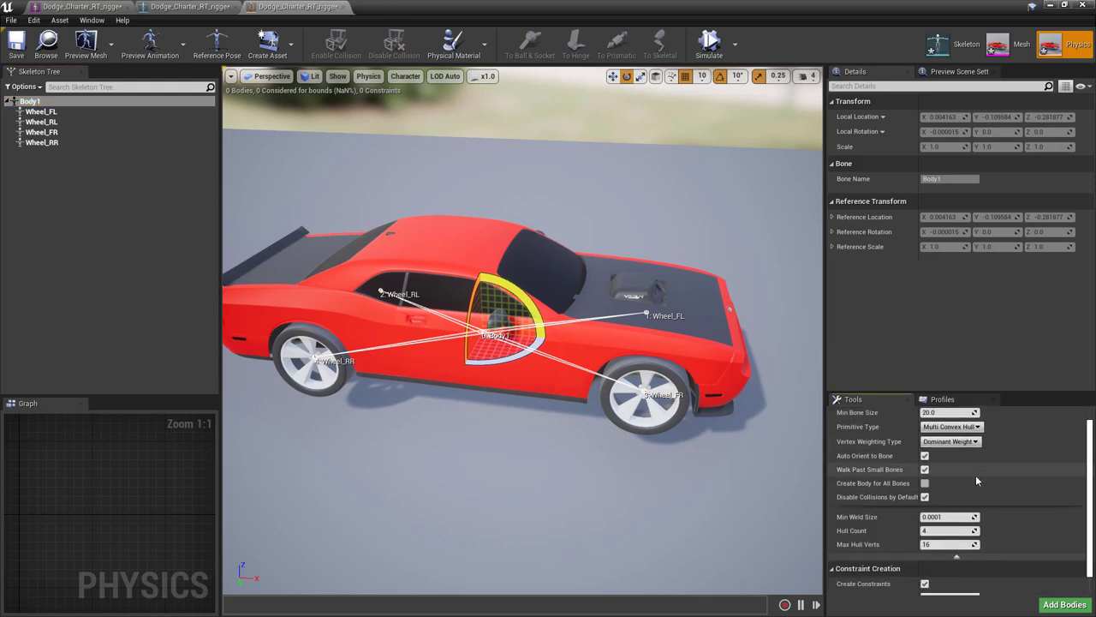
left_click(940, 512)
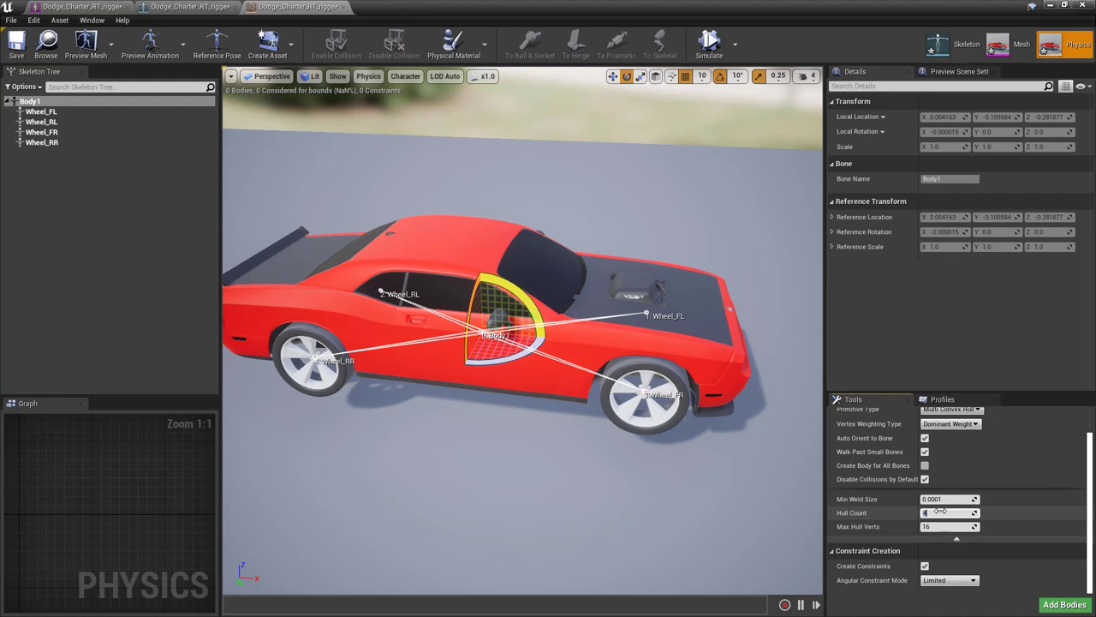
type("1")
key("Tab")
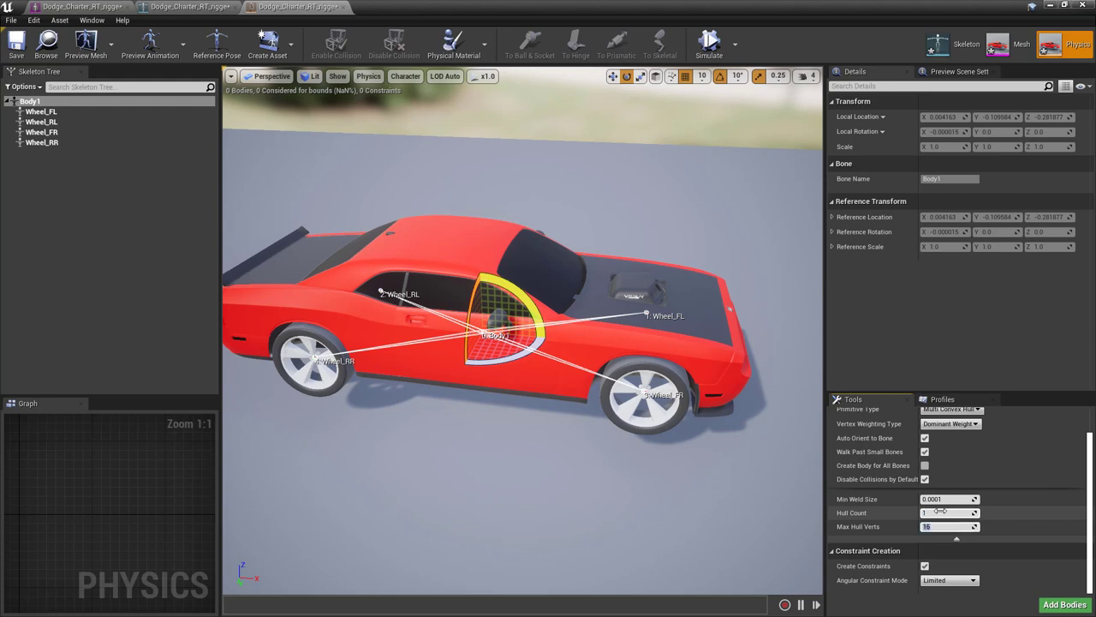
left_click(1064, 605)
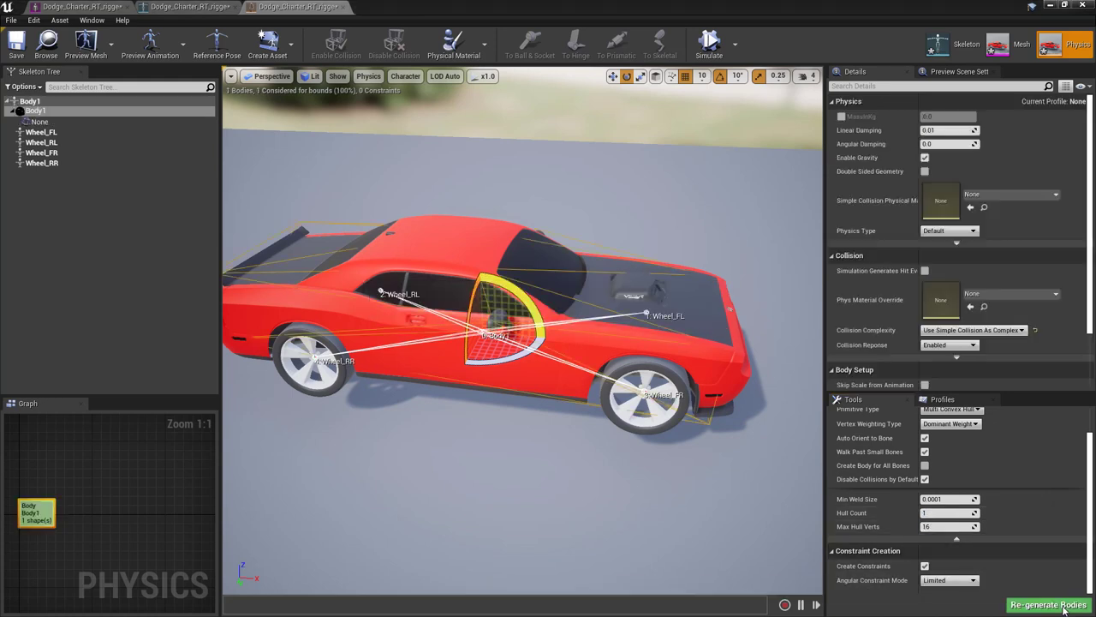
left_click_drag(497, 444, 607, 420)
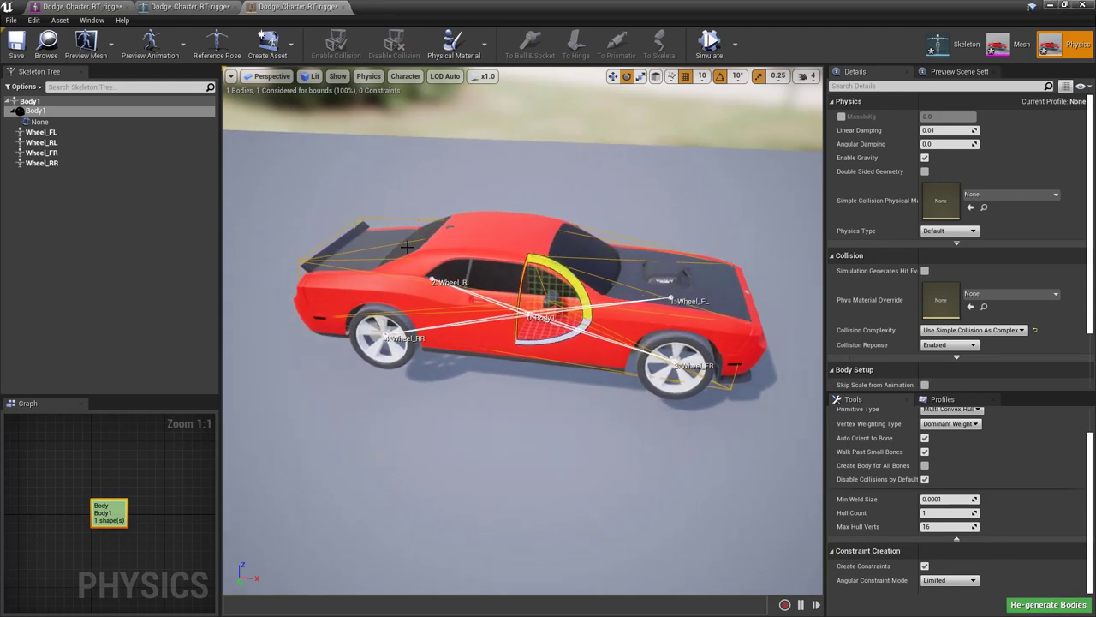
Step: Add Sphere bodies to Wheel_FL, Wheel_RL, Wheel_FR and Wheel_RR, each constrained to Body1
left_click(67, 133)
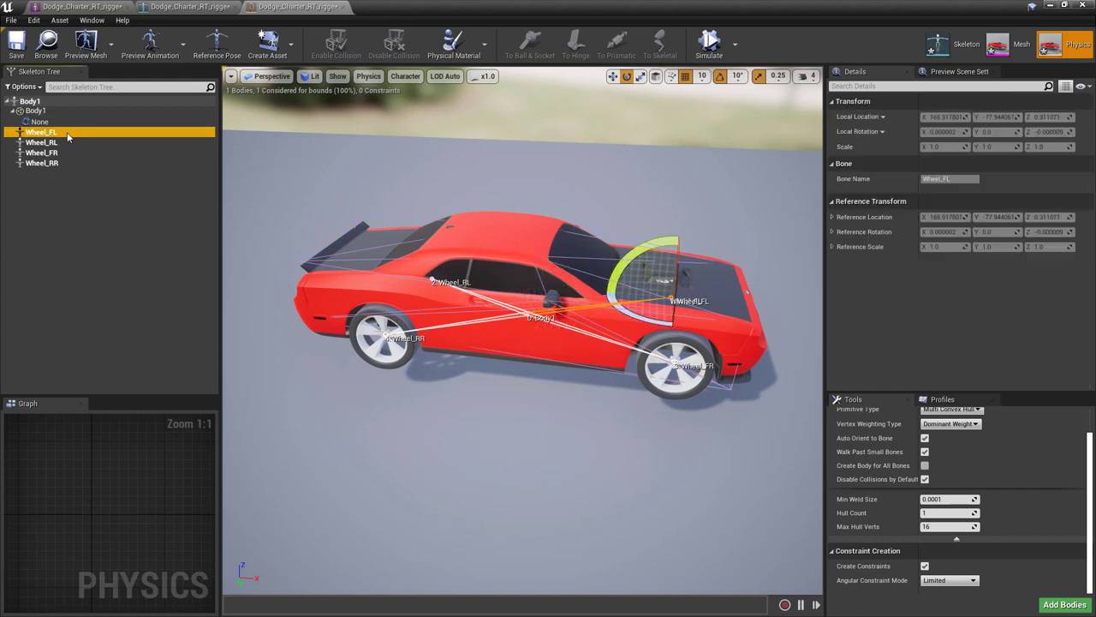
left_click(67, 142, "ctrl")
left_click(66, 153, "ctrl")
left_click(65, 162, "ctrl")
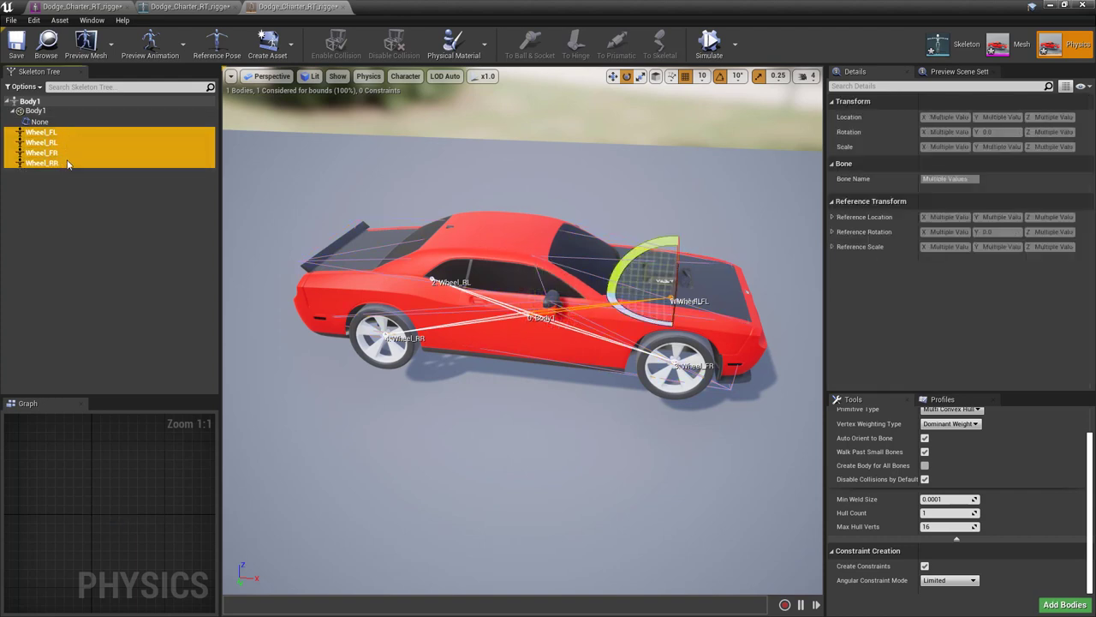
scroll(932, 417, "up", 2)
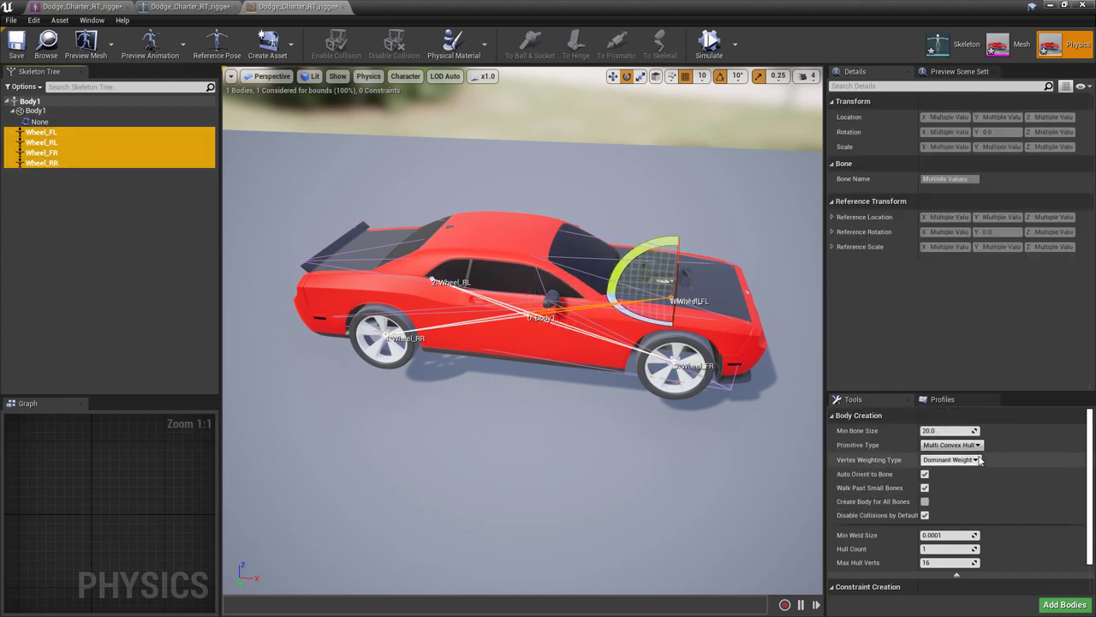
left_click(949, 444)
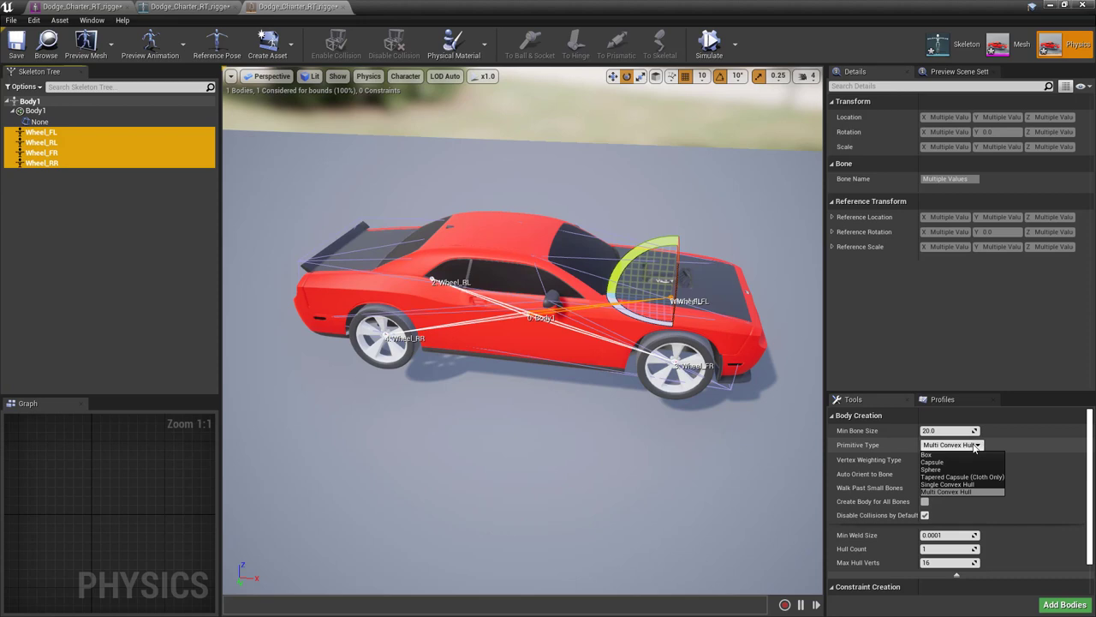
left_click(938, 470)
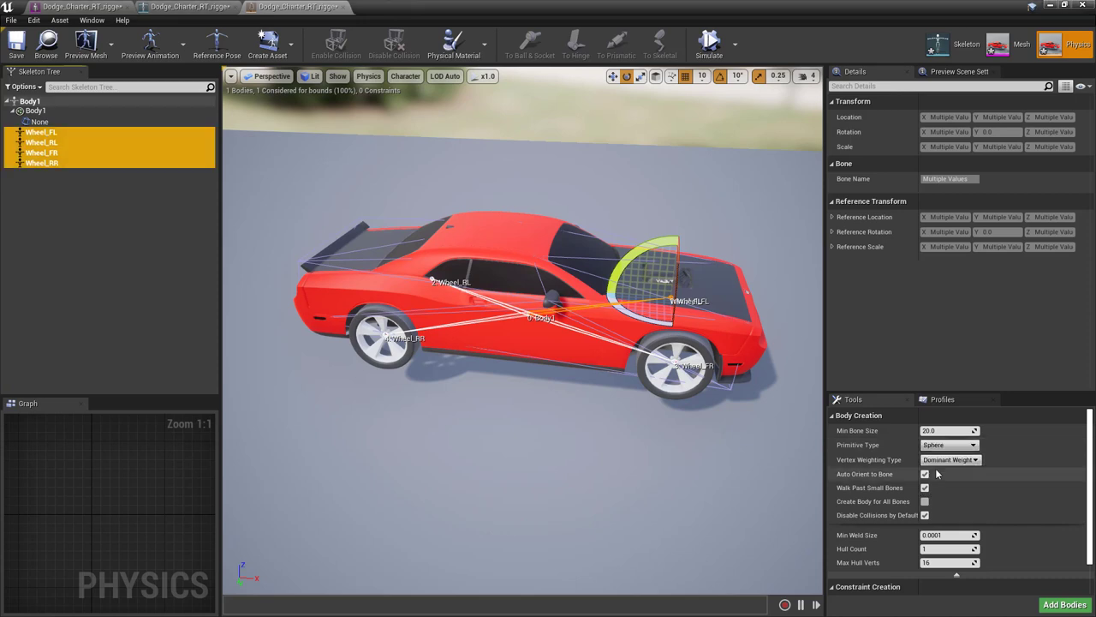
left_click(1064, 604)
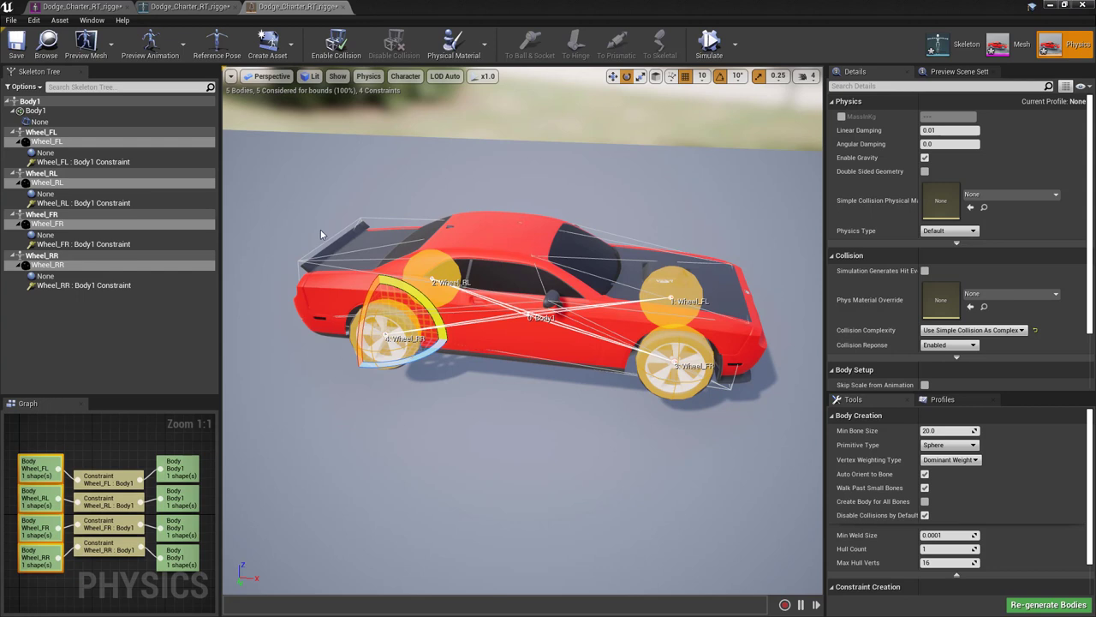
Step: Set Physics Type to Kinematic on the four wheel sphere bodies
left_click(75, 142)
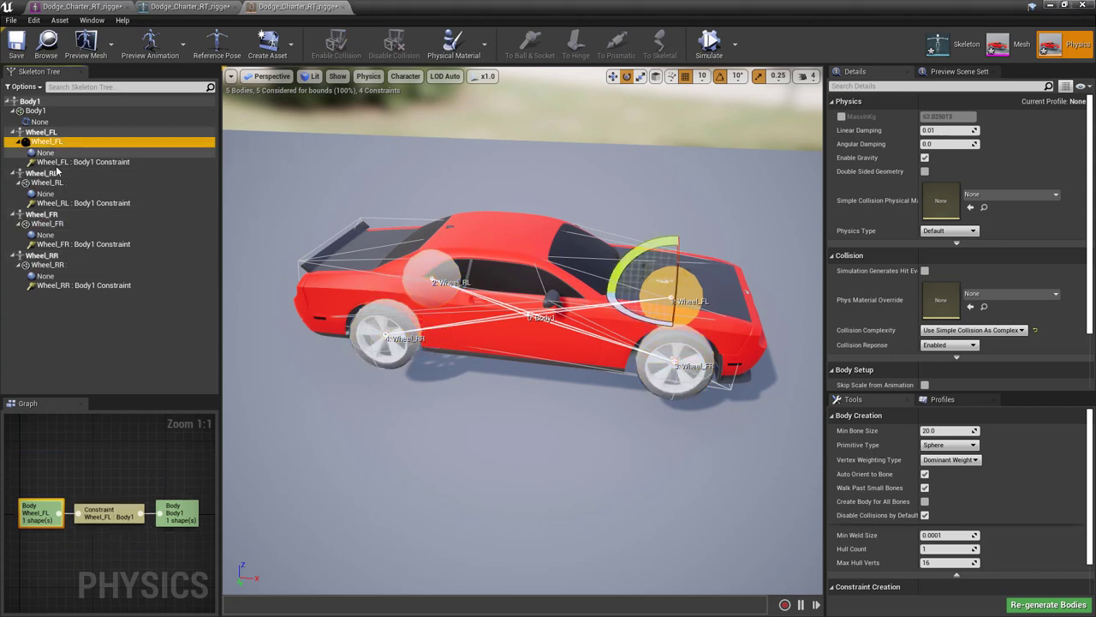
left_click(60, 181, "ctrl")
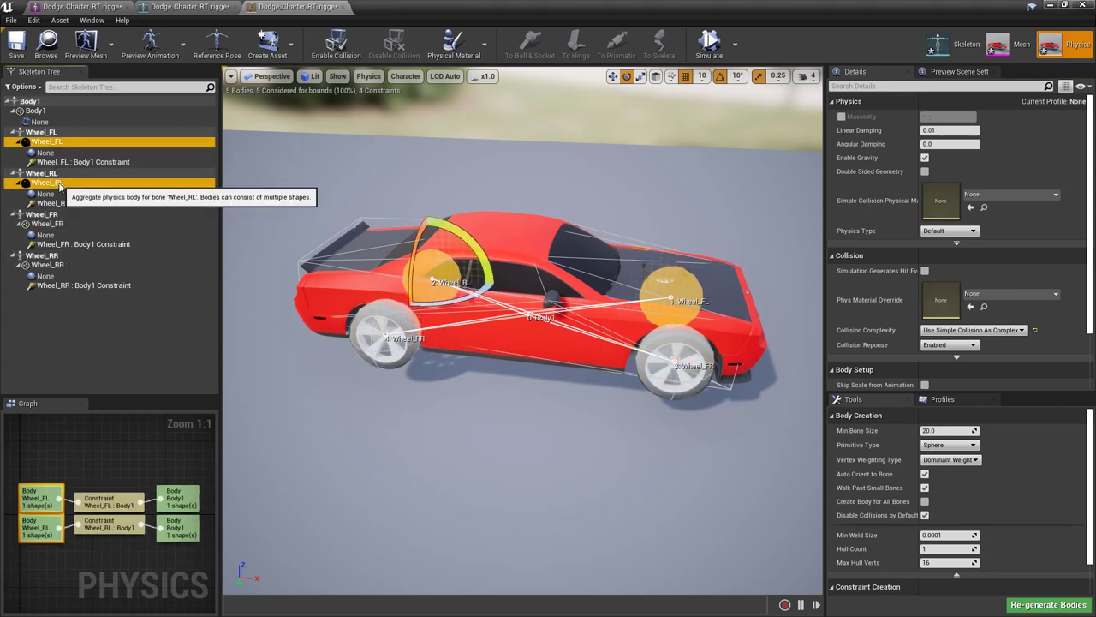
left_click(60, 224, "ctrl")
left_click(62, 265, "ctrl")
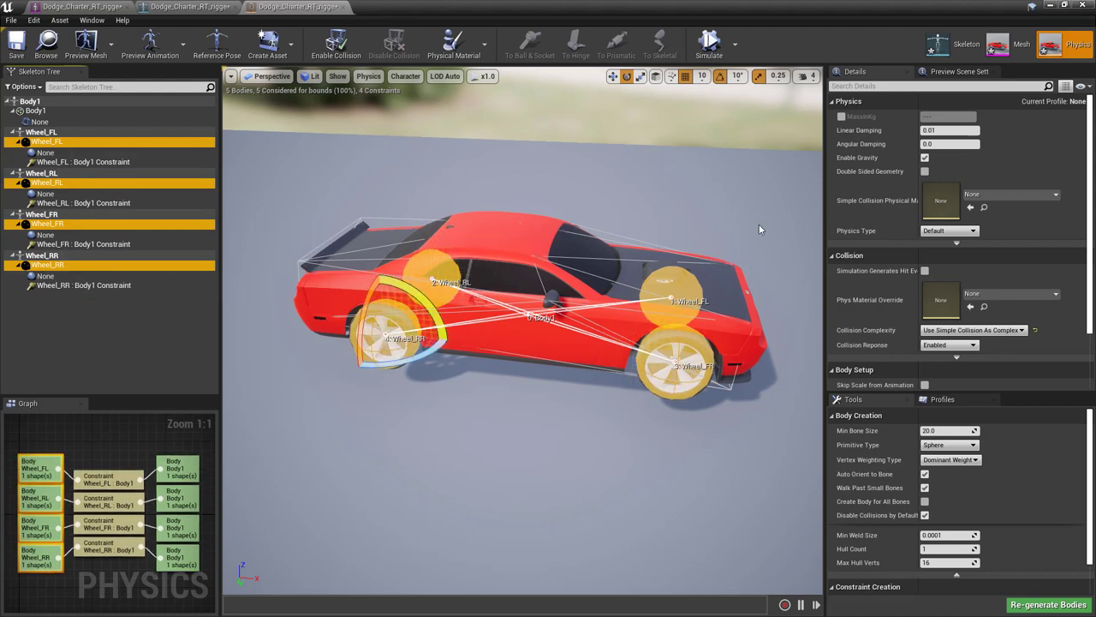
left_click(948, 230)
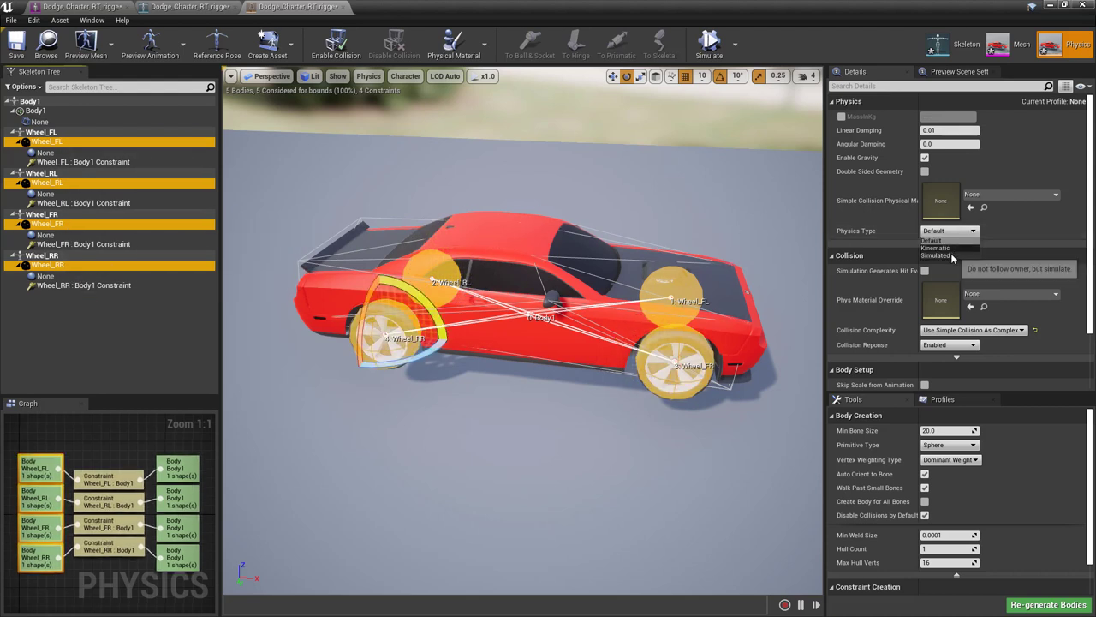
left_click(949, 248)
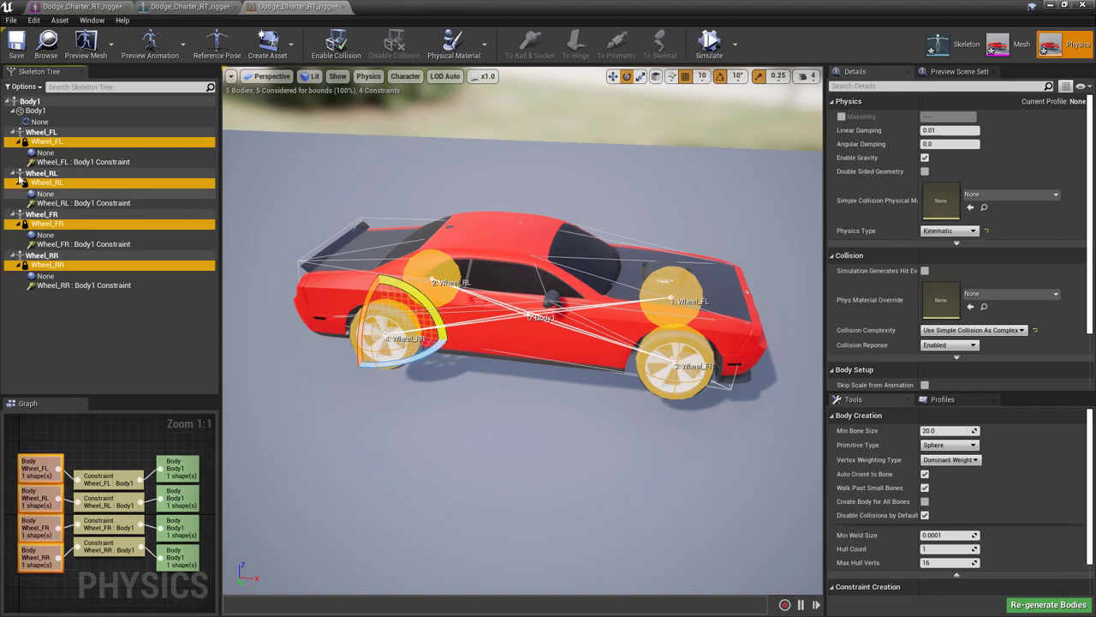
left_click(36, 153)
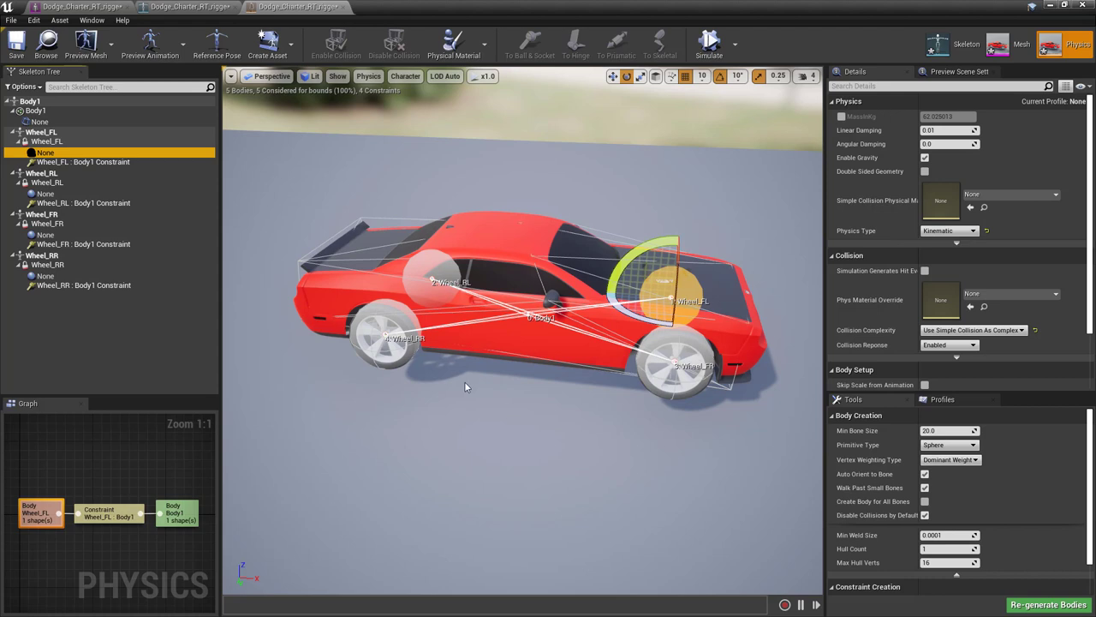
Step: Save the car's physics asset, skeletal mesh and skeleton
left_click(17, 52)
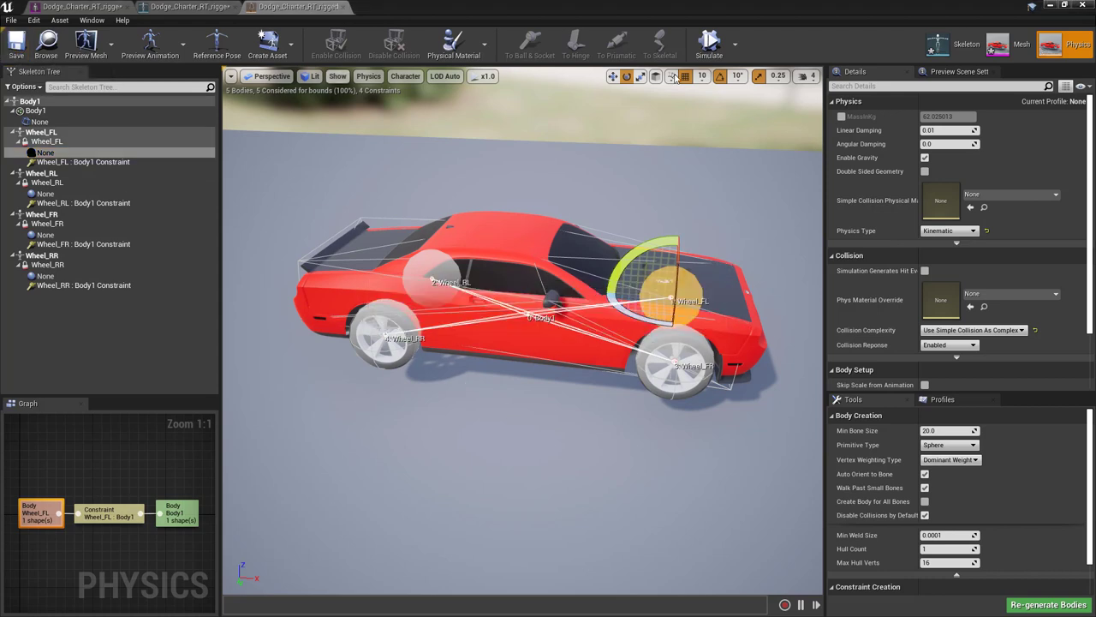
left_click(998, 44)
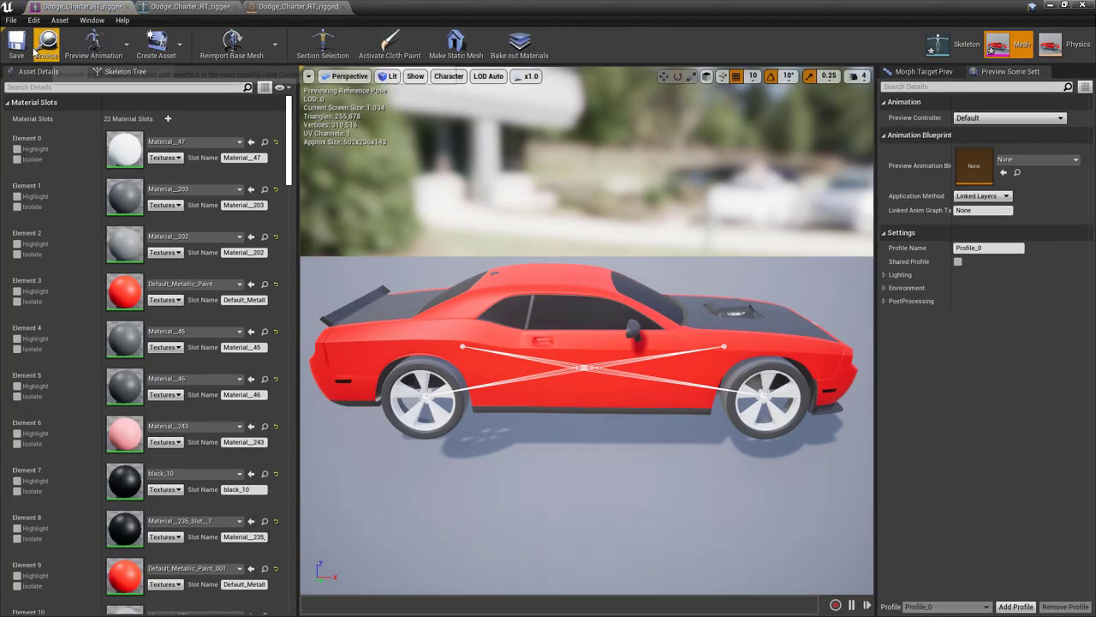
left_click(16, 43)
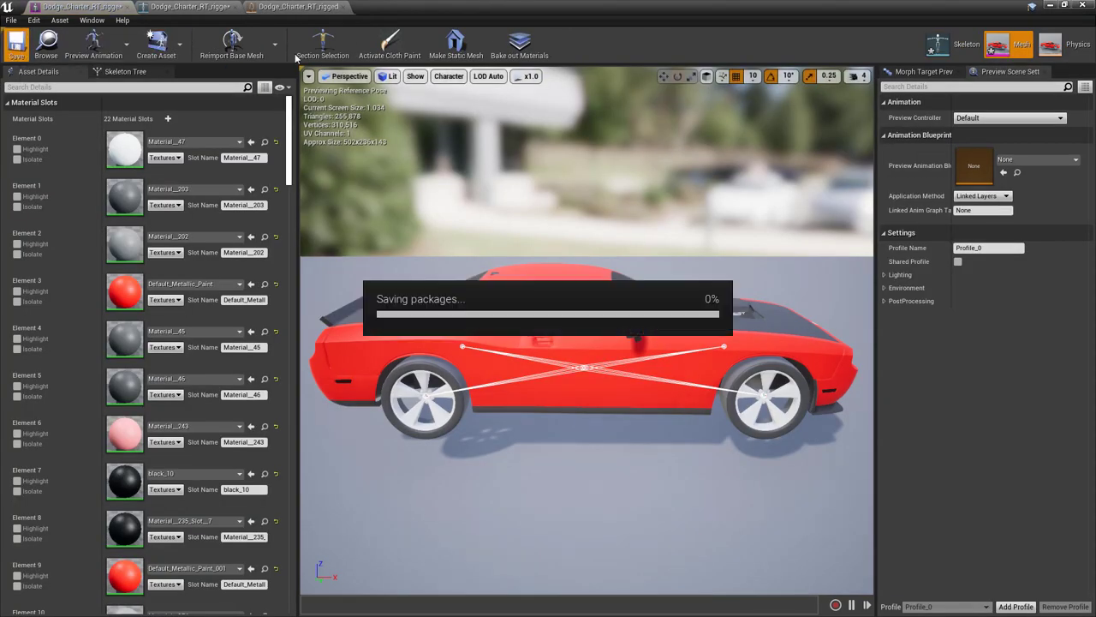
left_click(952, 48)
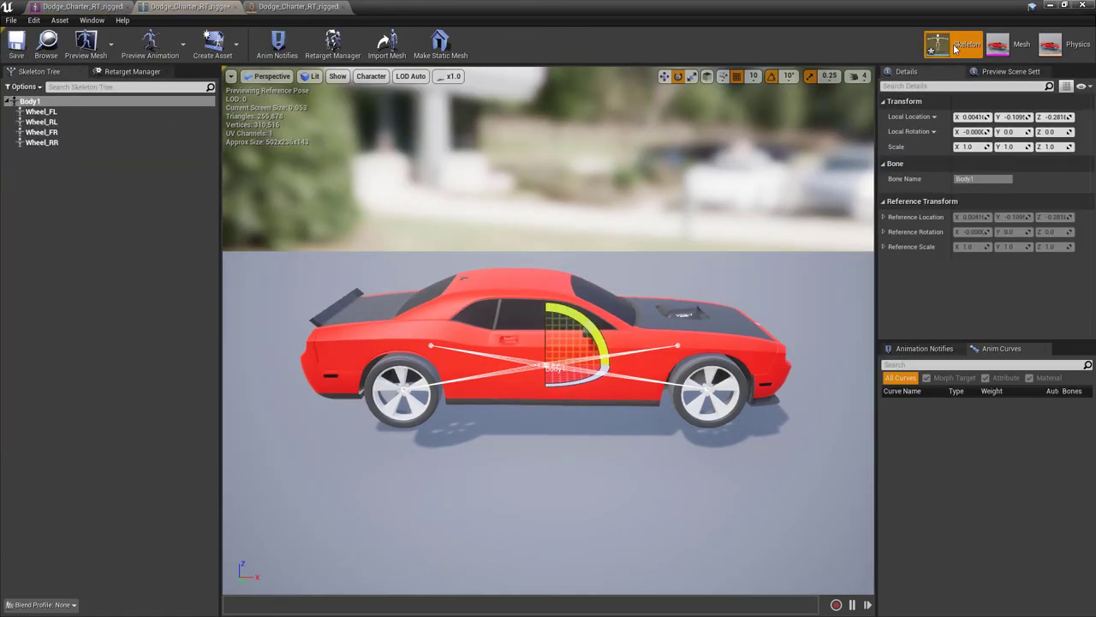
left_click(17, 53)
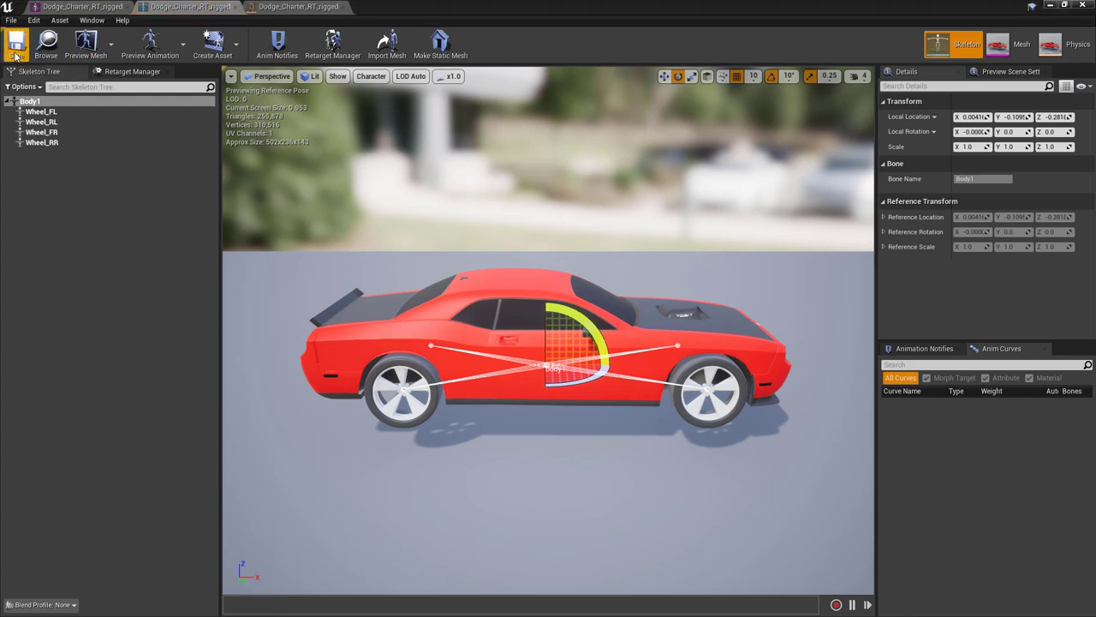
Step: Close the asset editor tabs to return to the level editor
left_click(237, 7)
left_click(236, 6)
left_click(131, 7)
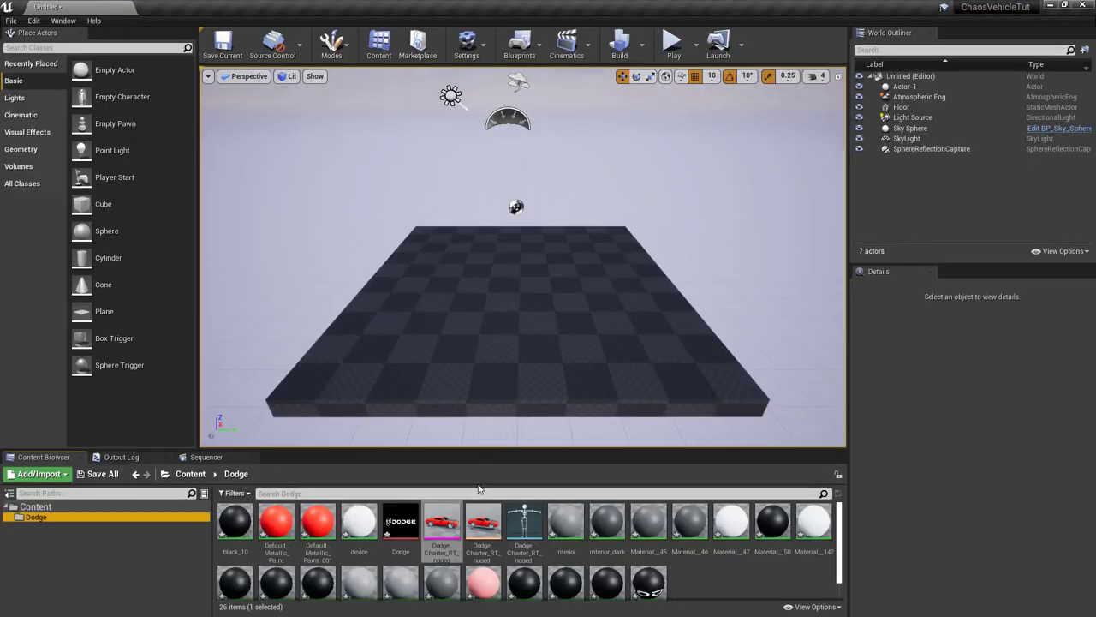
Step: Create an Anim Blueprint from Dodge_Charter_RT_rigged, keeping the default name
left_click_drag(241, 447, 247, 374)
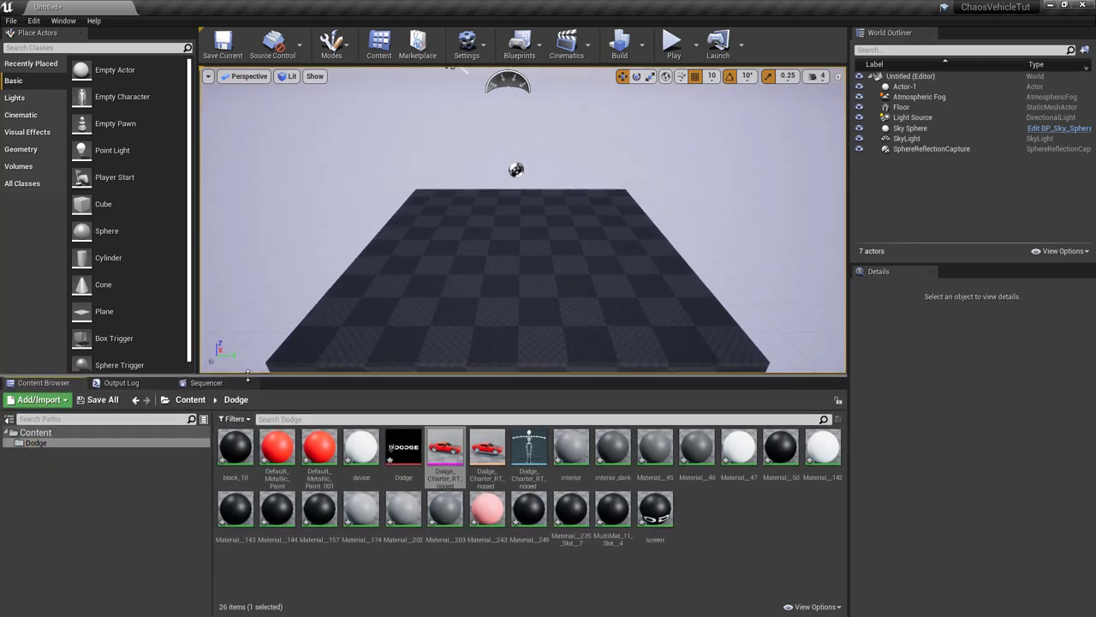
right_click(446, 448)
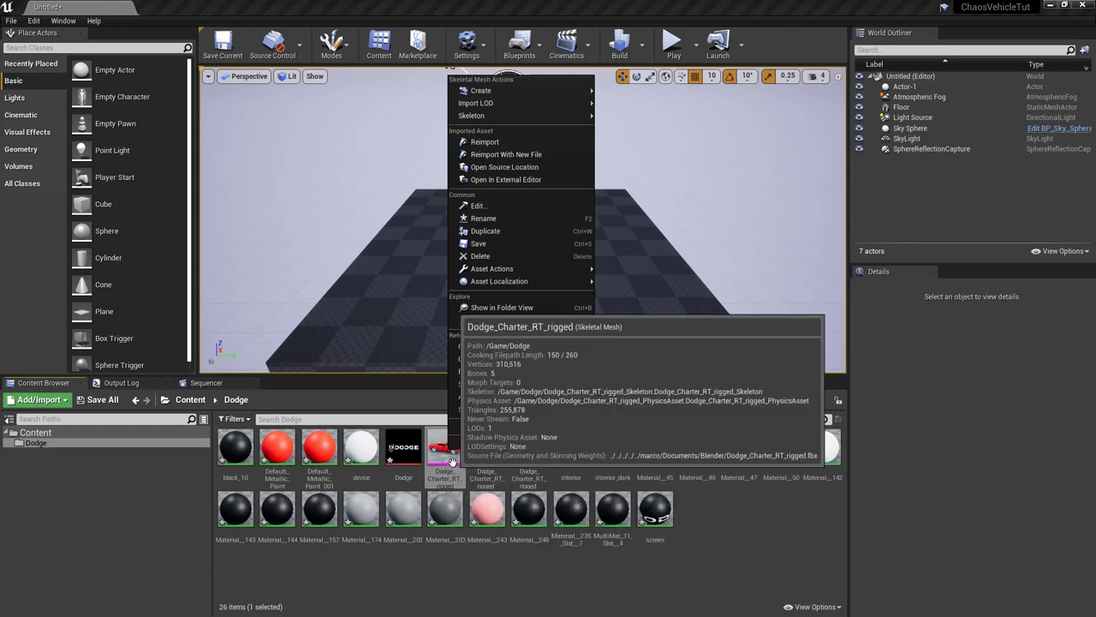
mouse_move(548, 91)
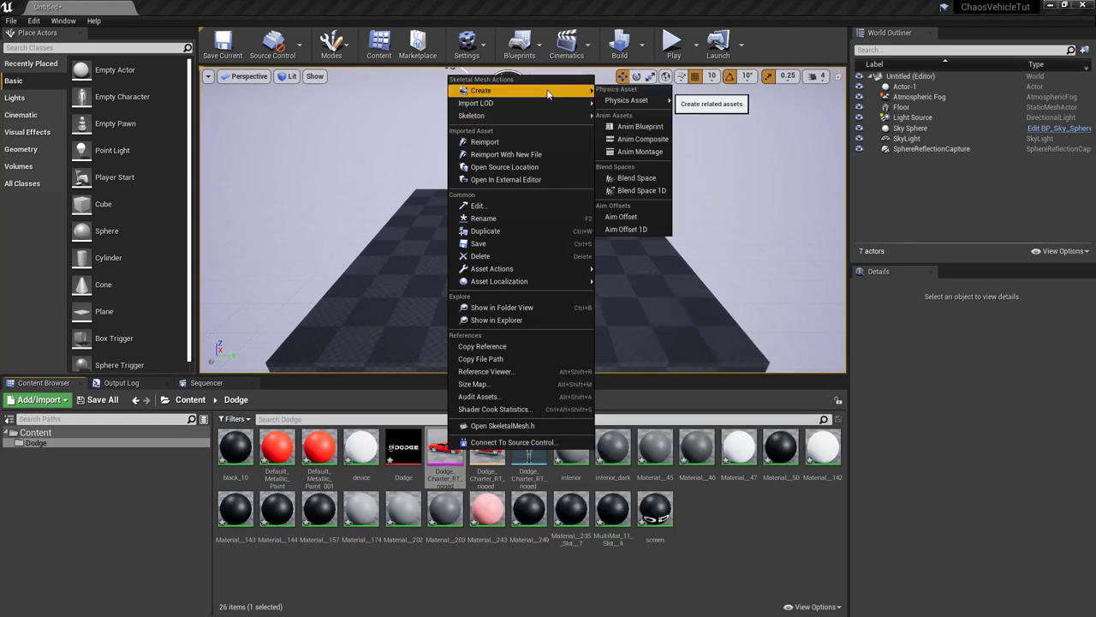
left_click(646, 126)
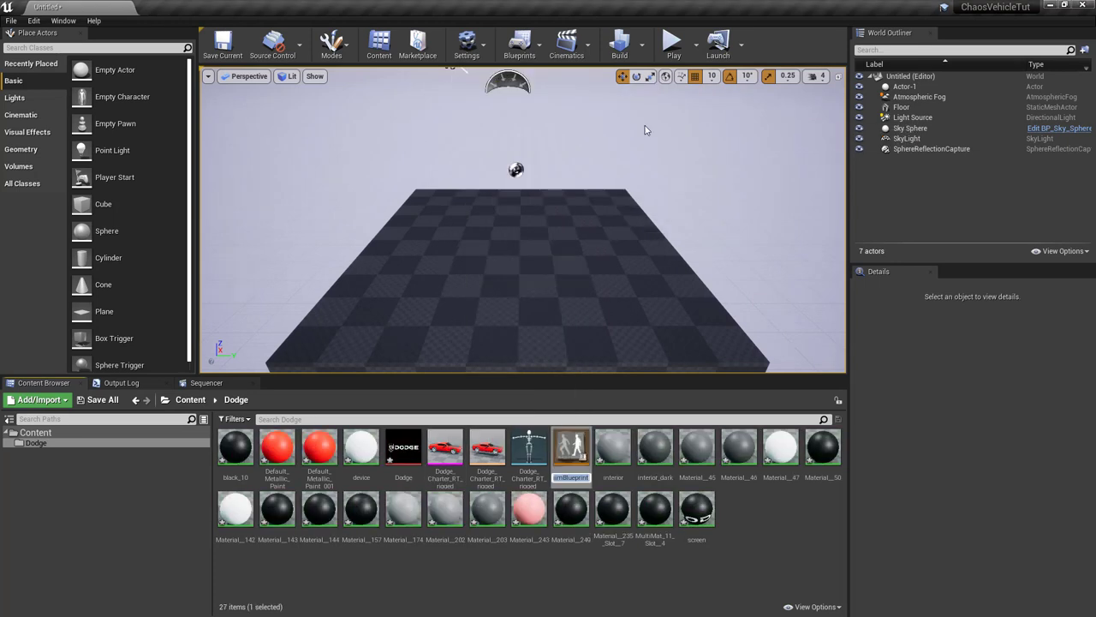
type("Dodge_Charter_RT_rigged")
key("Return")
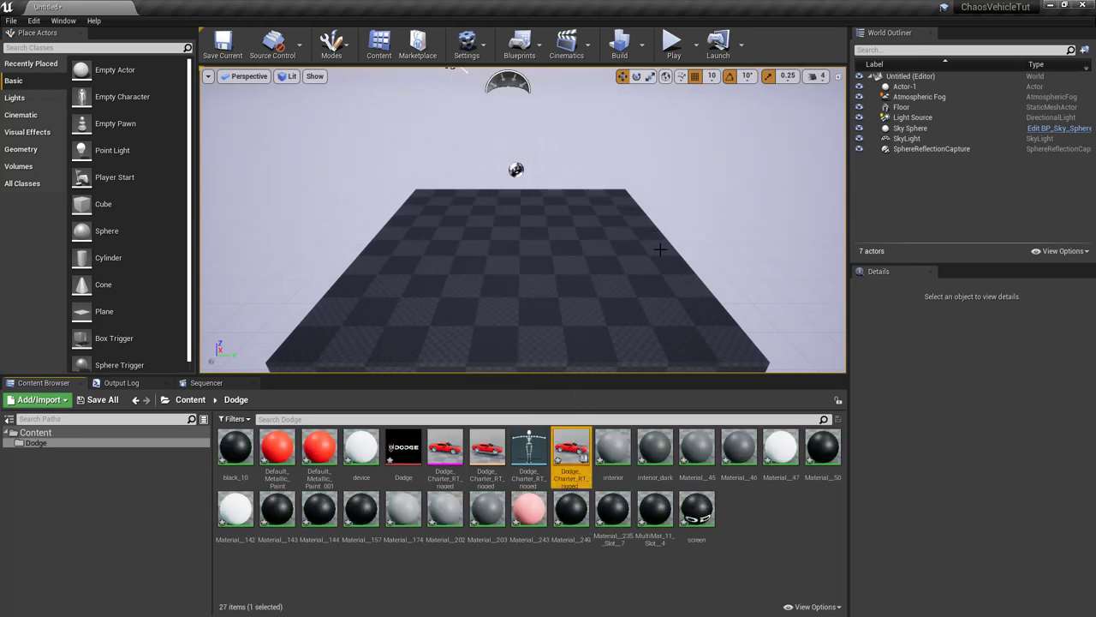
Step: Set the car Anim Blueprint's parent class to VehicleAnimationInstance in Class Settings
double_click(573, 446)
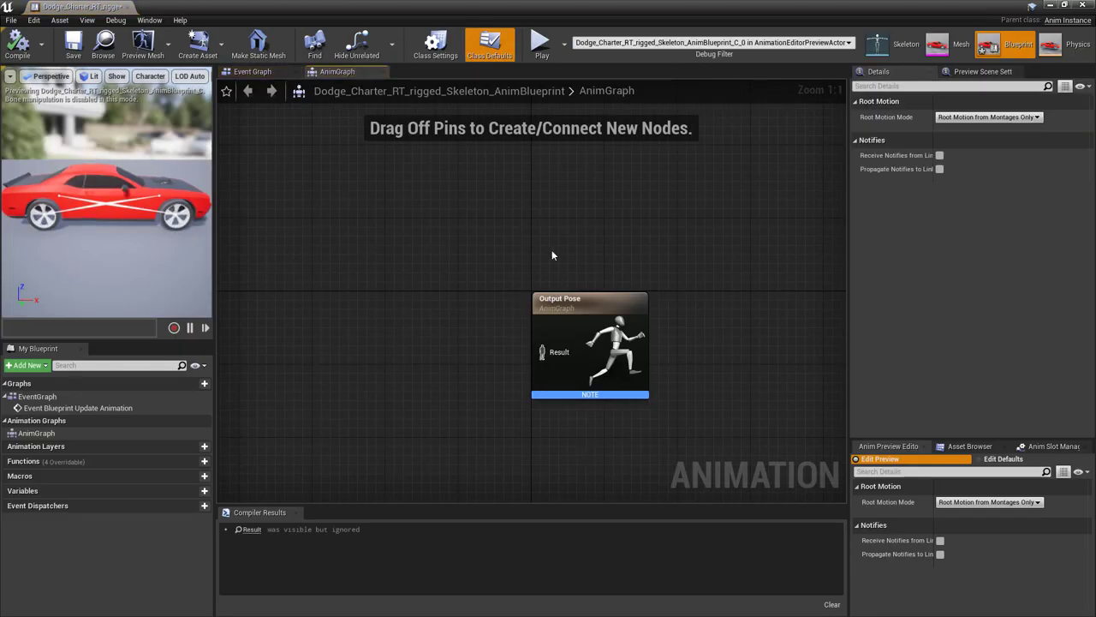
right_click_drag(552, 256, 677, 174)
left_click(435, 42)
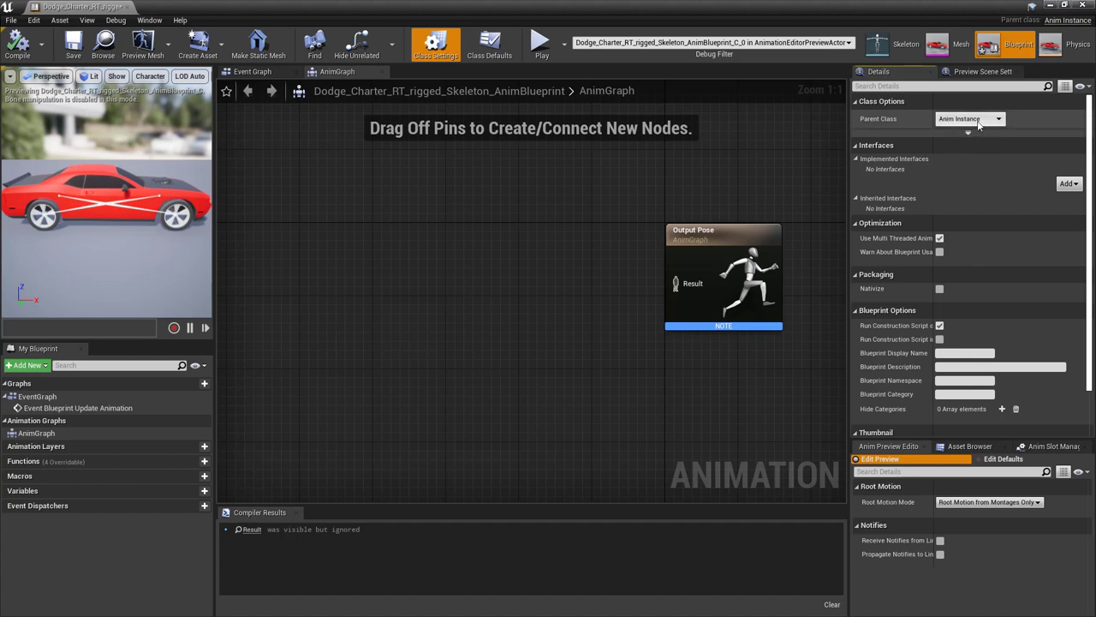
left_click(999, 120)
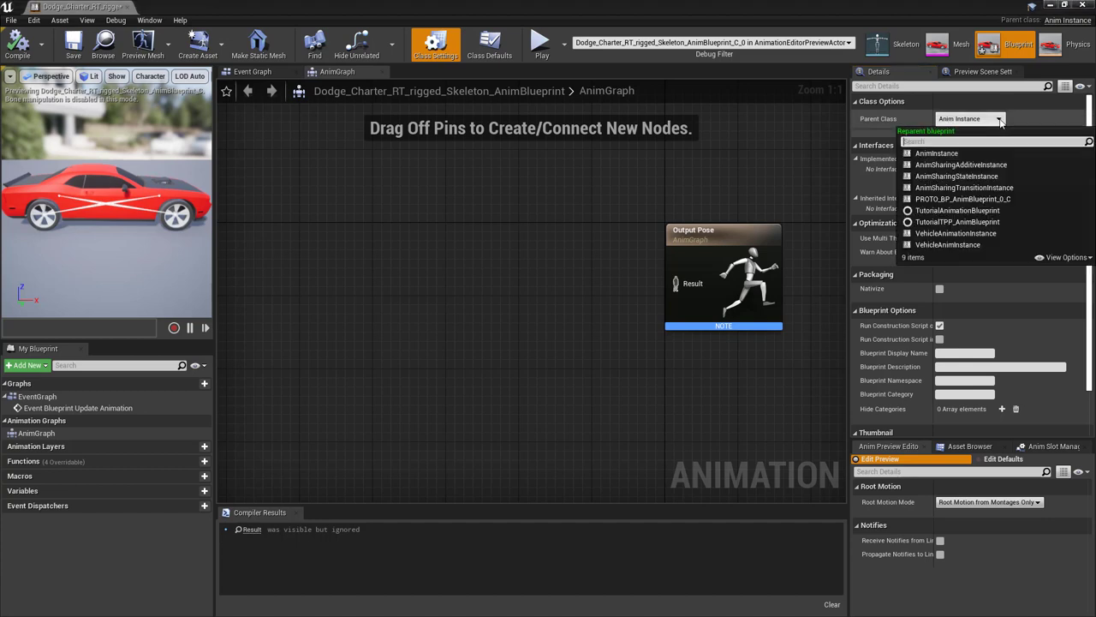
left_click(991, 233)
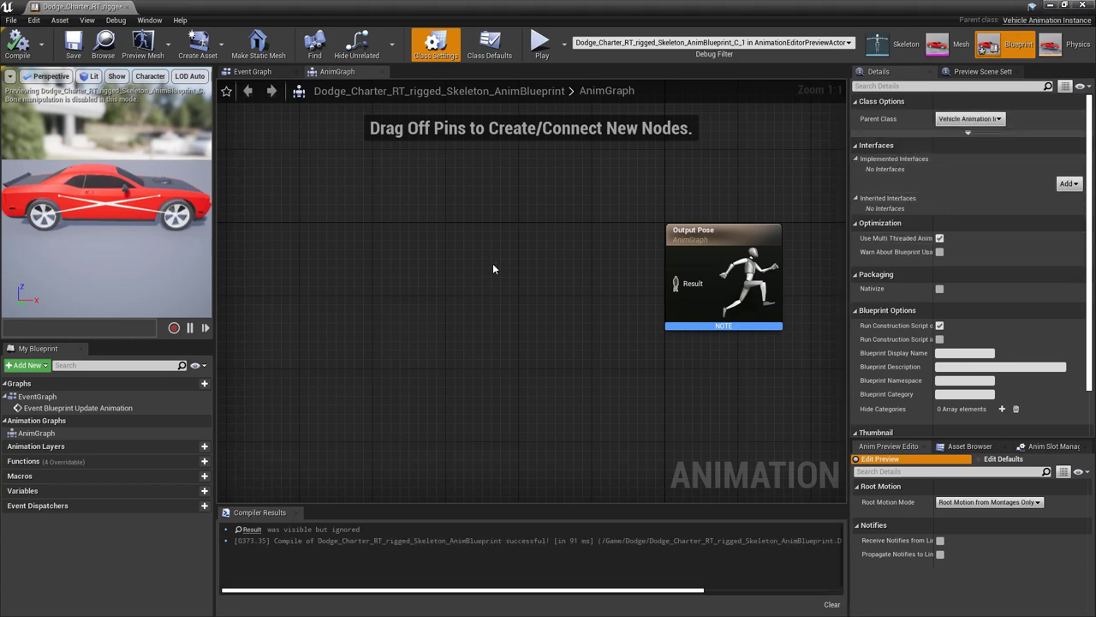
right_click_drag(512, 283, 488, 284)
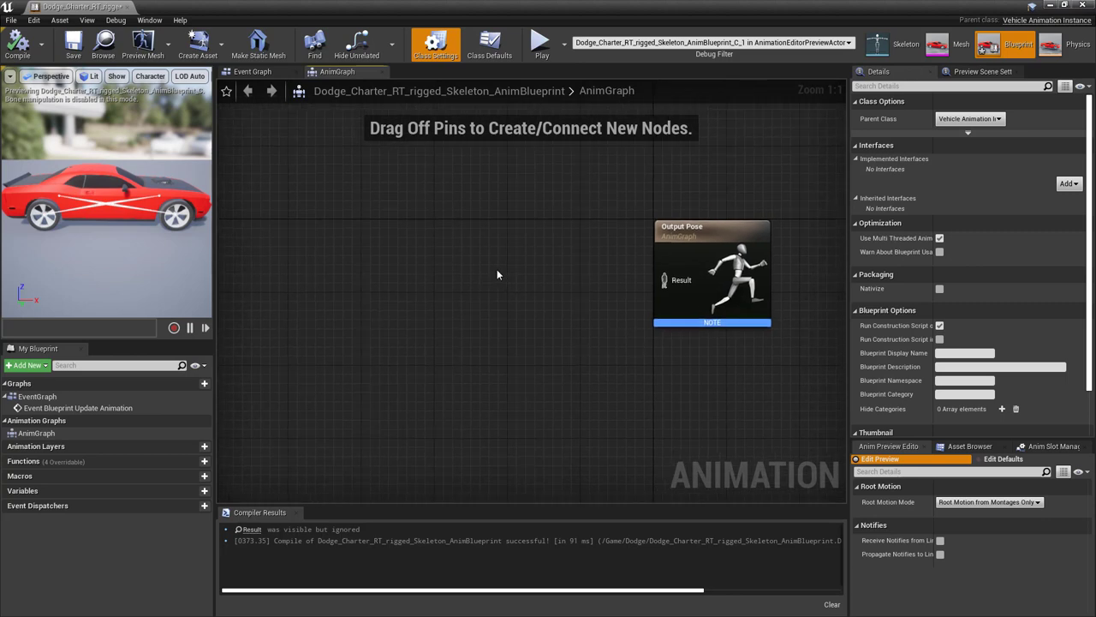
Step: Add a Wheel Controller node and wire it through Component To Local into Output Pose
right_click(497, 275)
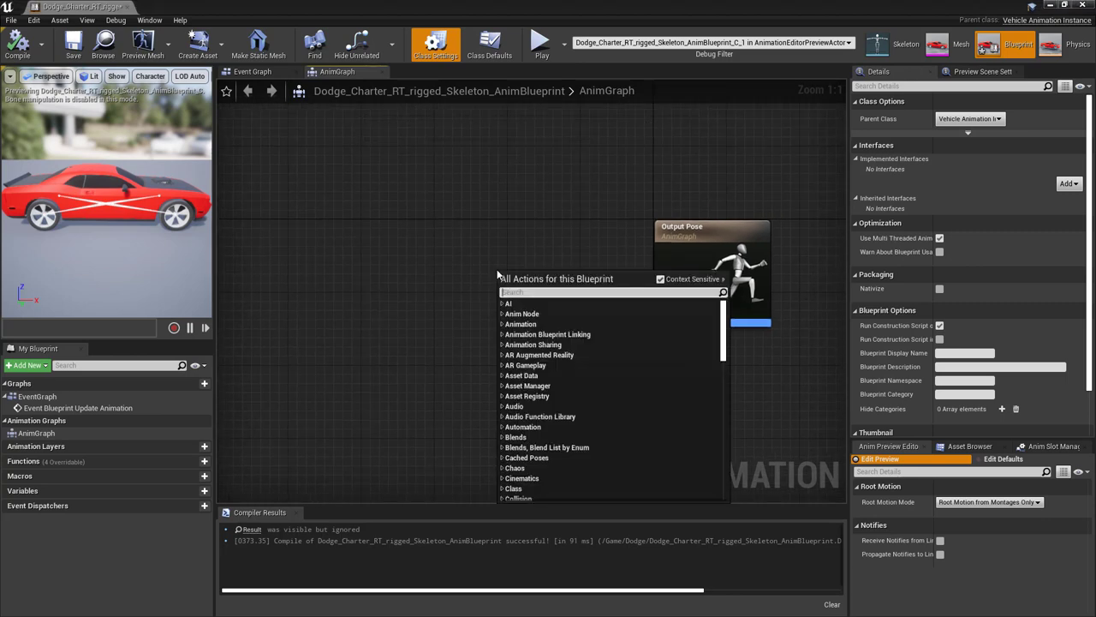
type("wheel")
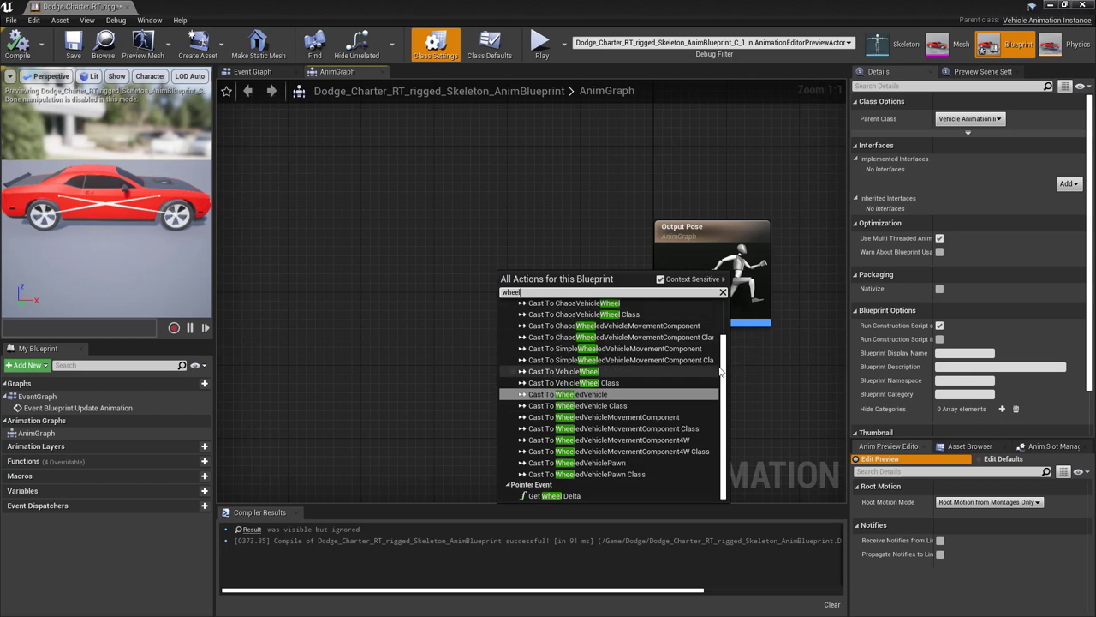
scroll(594, 315, "up", 2)
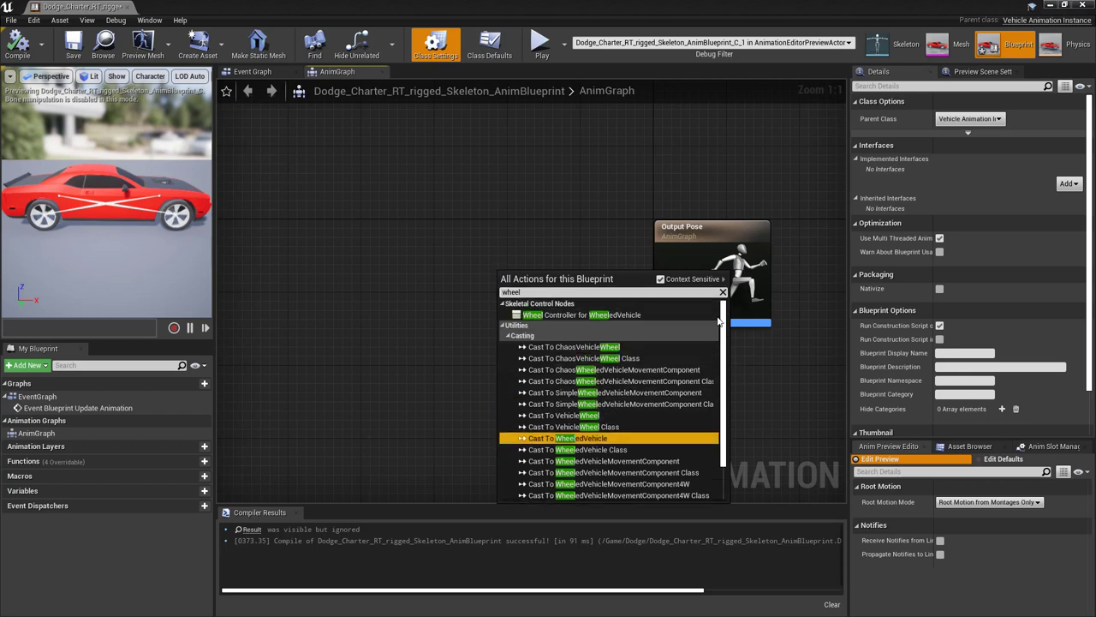
left_click(630, 317)
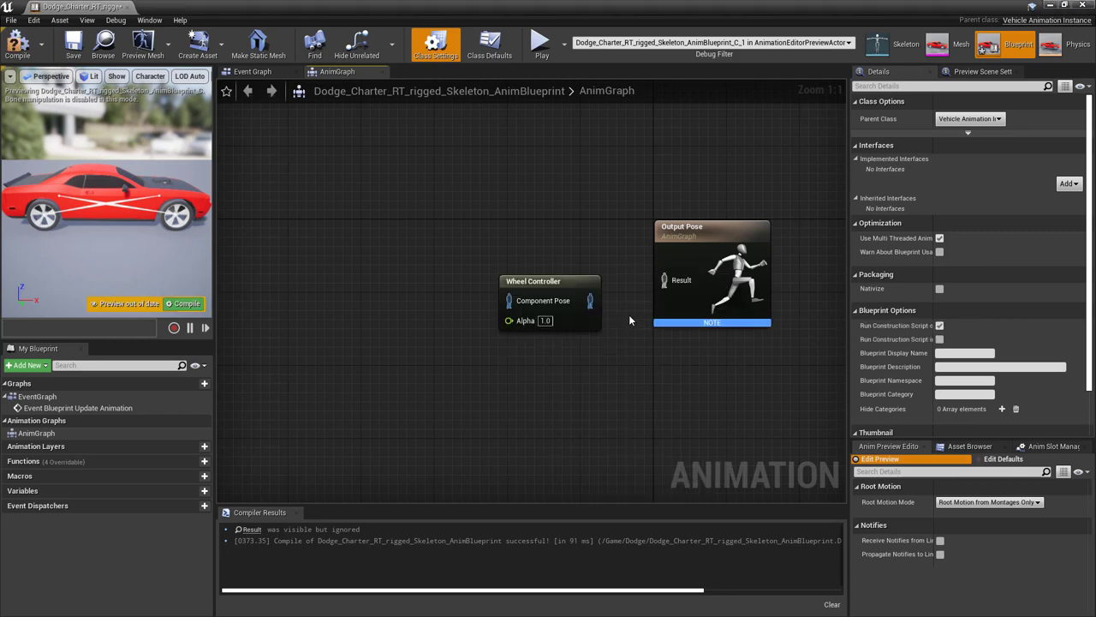
left_click(482, 274)
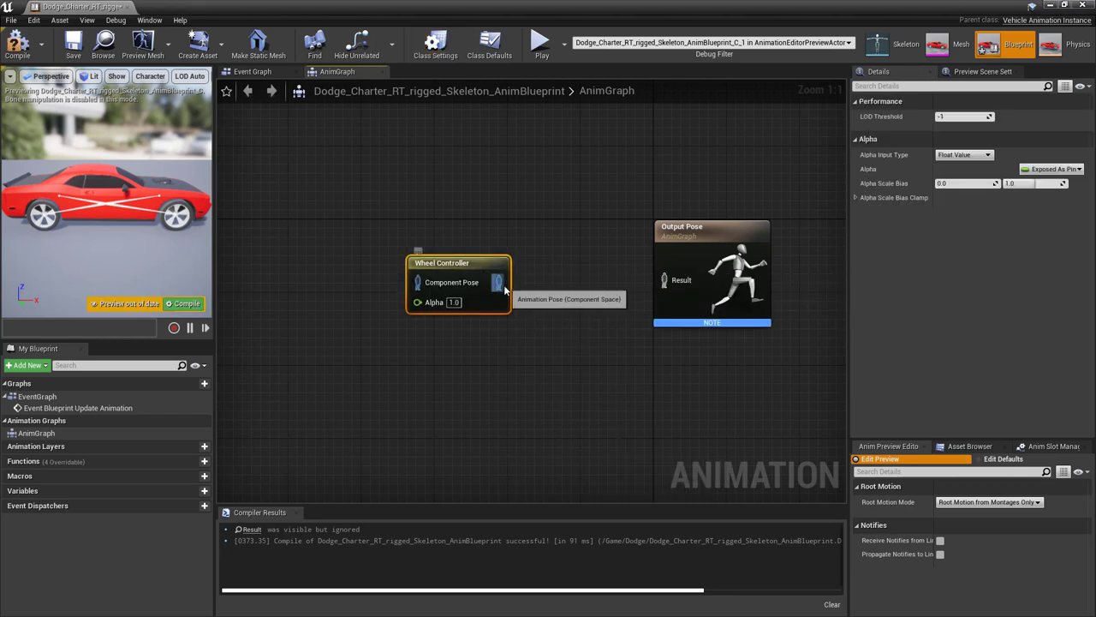
left_click_drag(500, 282, 664, 280)
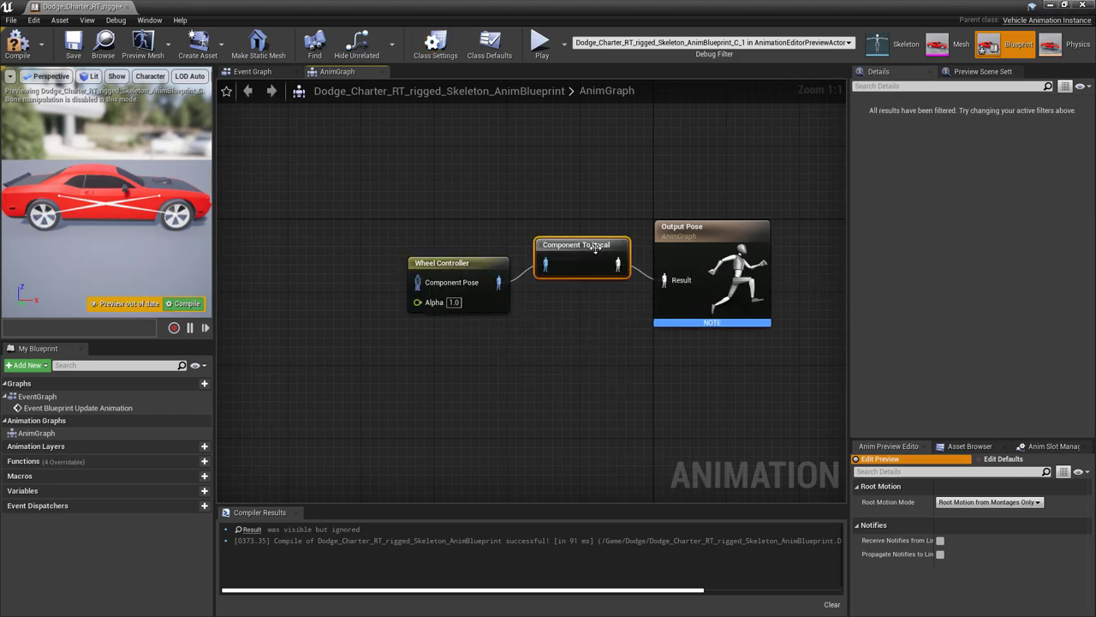
left_click_drag(592, 258, 591, 276)
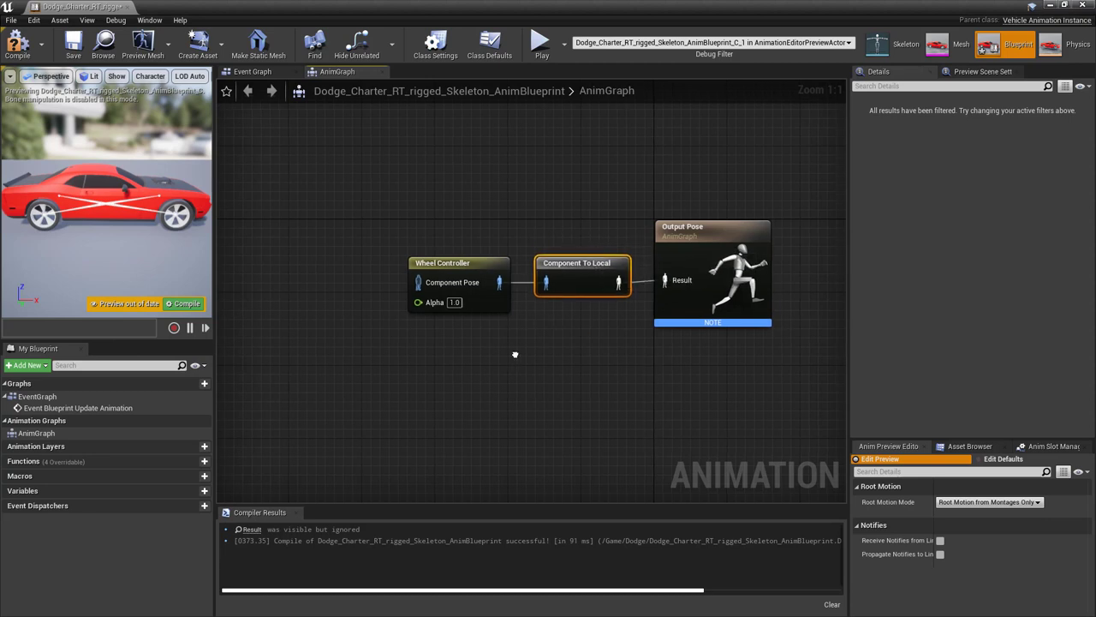
right_click_drag(517, 357, 626, 355)
Step: Add a Mesh Space Ref Pose node and feed it into Wheel Controller's Component Pose
right_click(397, 285)
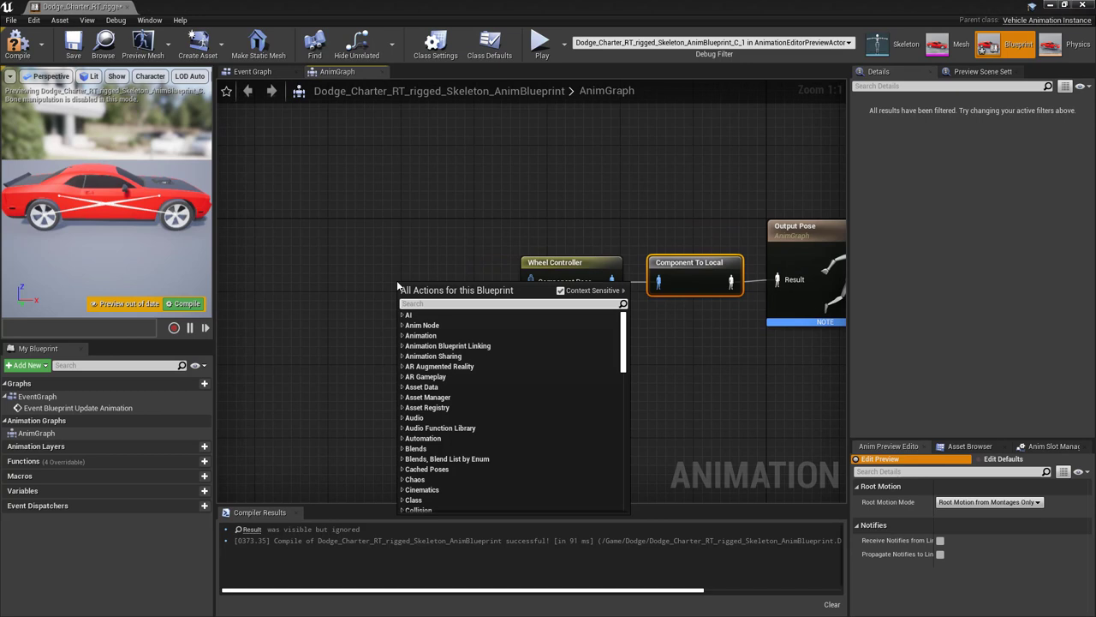
type("mesh pose")
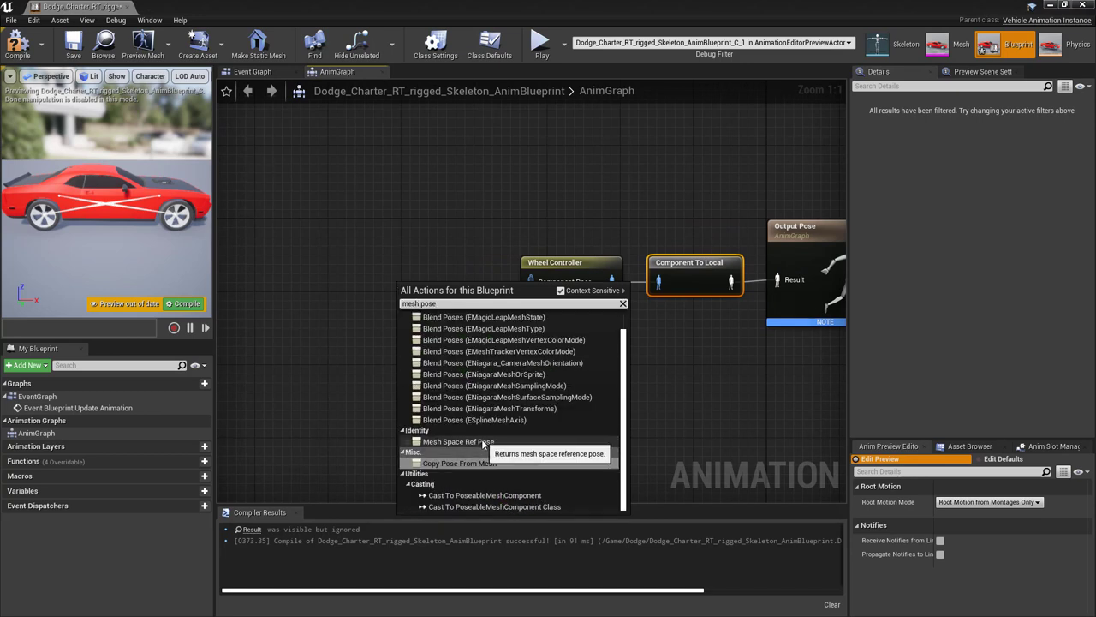
left_click(481, 442)
left_click_drag(437, 290, 532, 283)
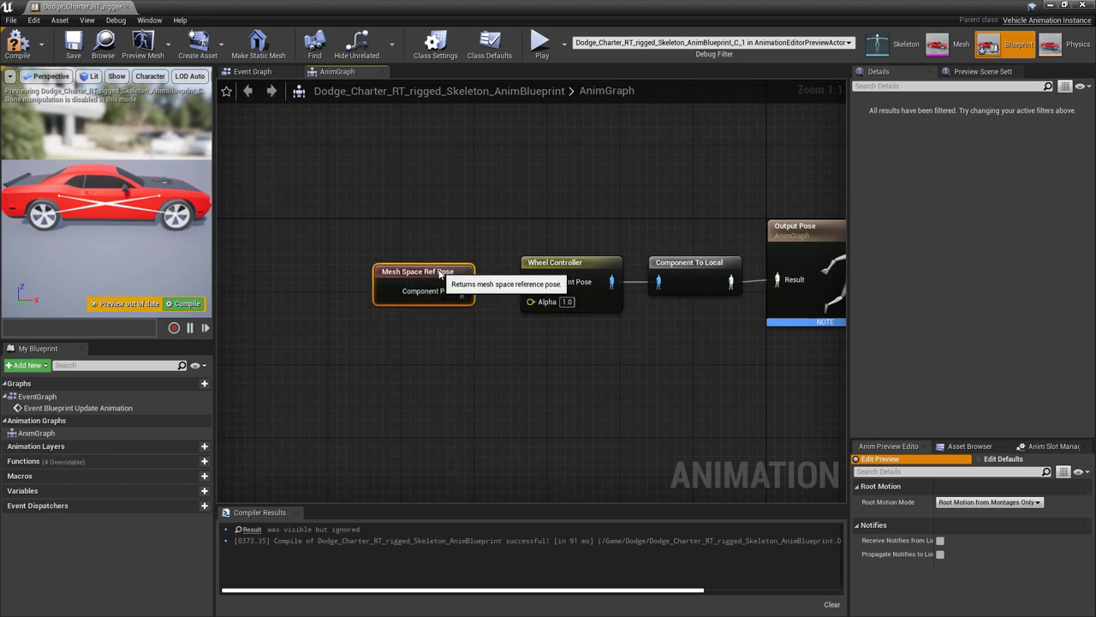
left_click_drag(445, 283, 445, 273)
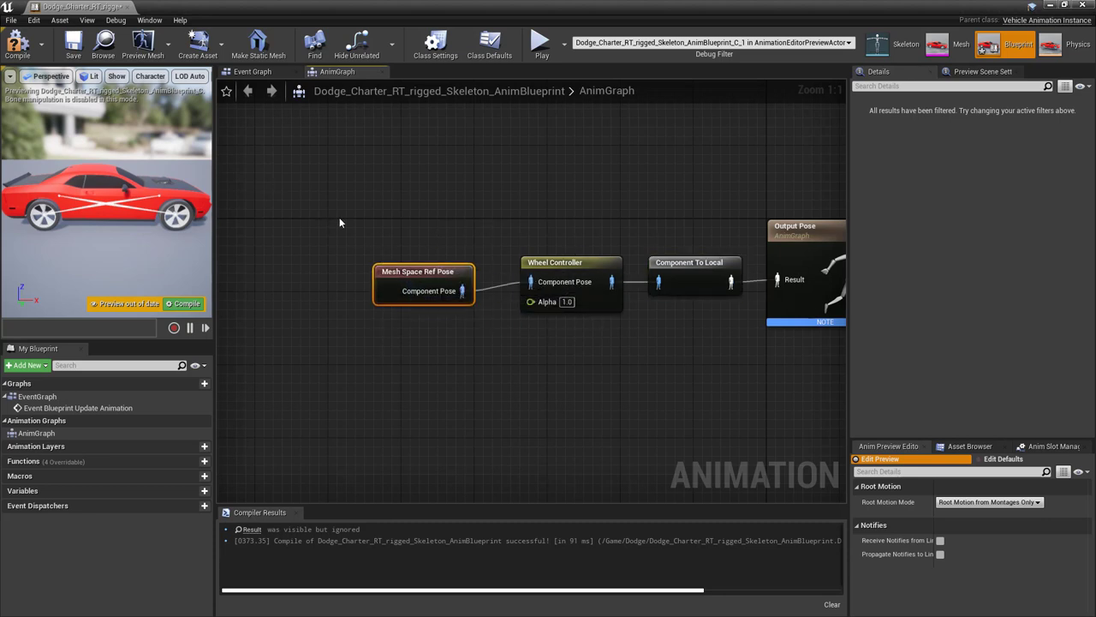
Step: Compile, tidy and save the car's Anim Blueprint, then close its editor
left_click(17, 42)
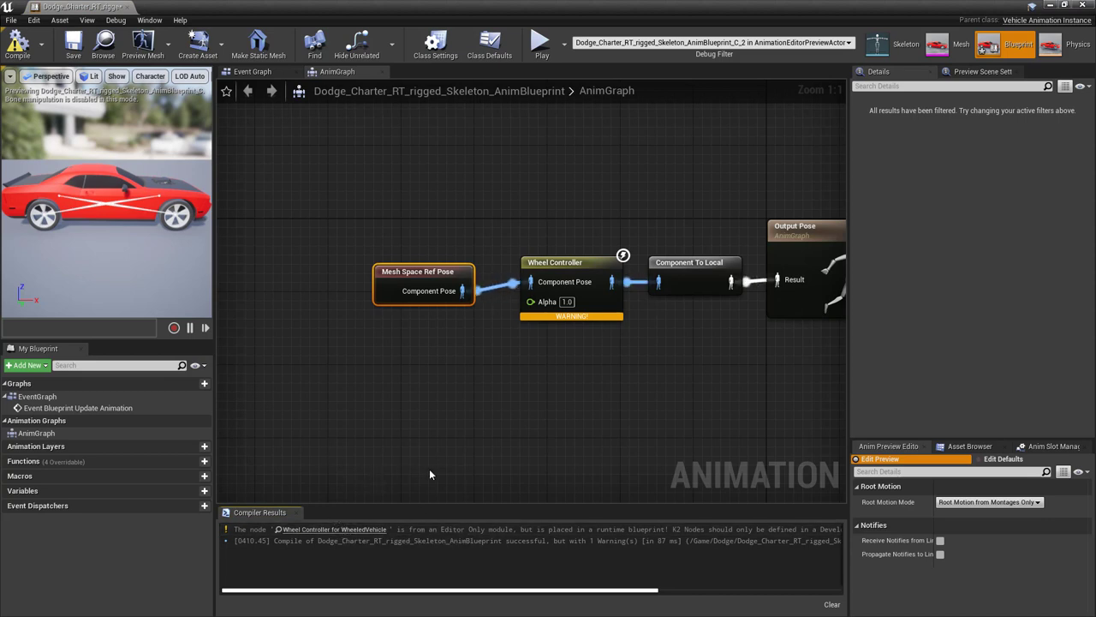
left_click_drag(591, 257, 581, 257)
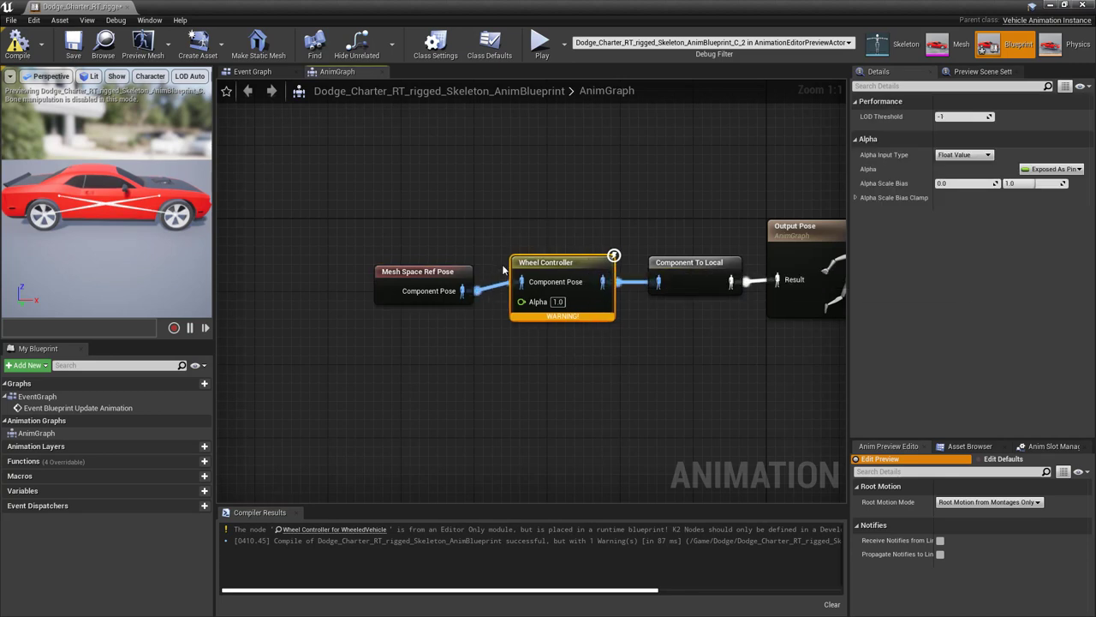
right_click_drag(670, 367, 585, 392)
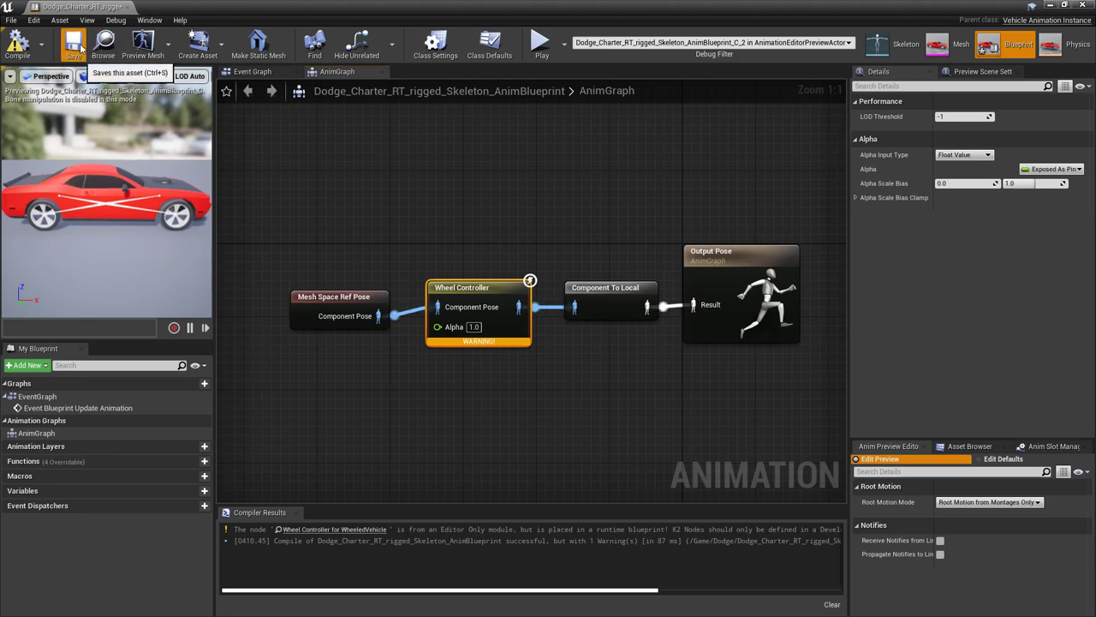
left_click(75, 44)
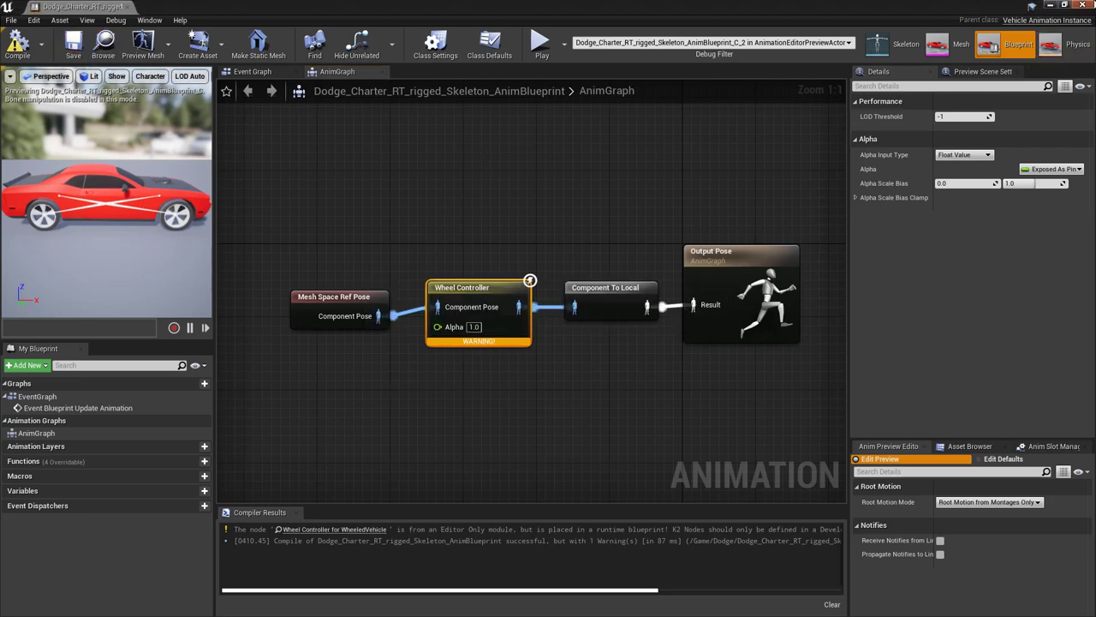
left_click(1086, 5)
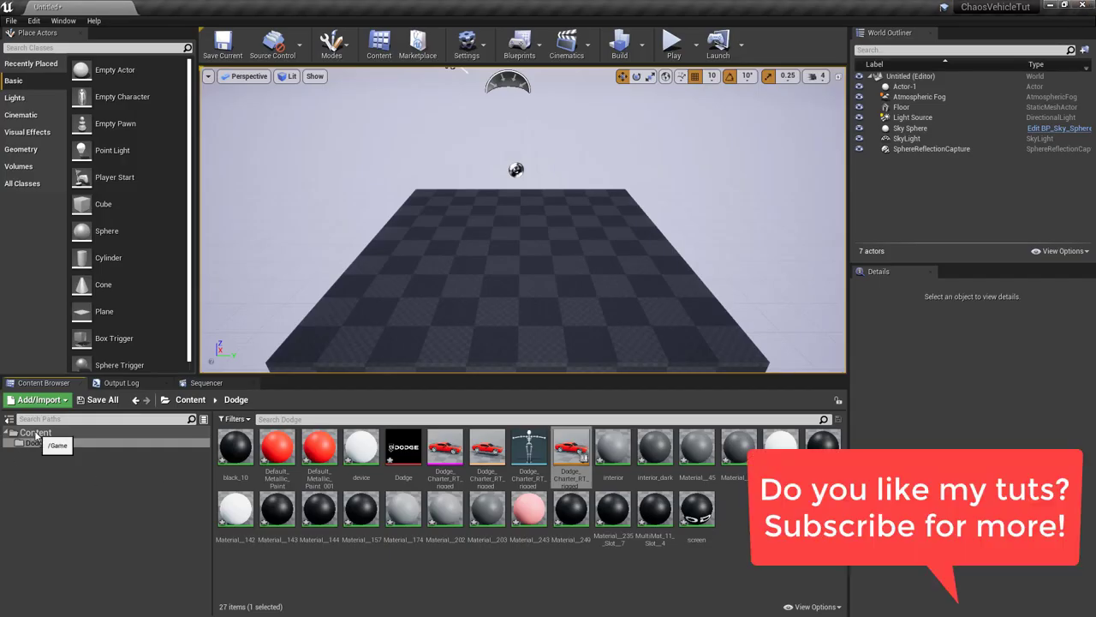
Step: Create a new folder named Blueprints inside the Content folder
left_click(36, 433)
right_click(36, 434)
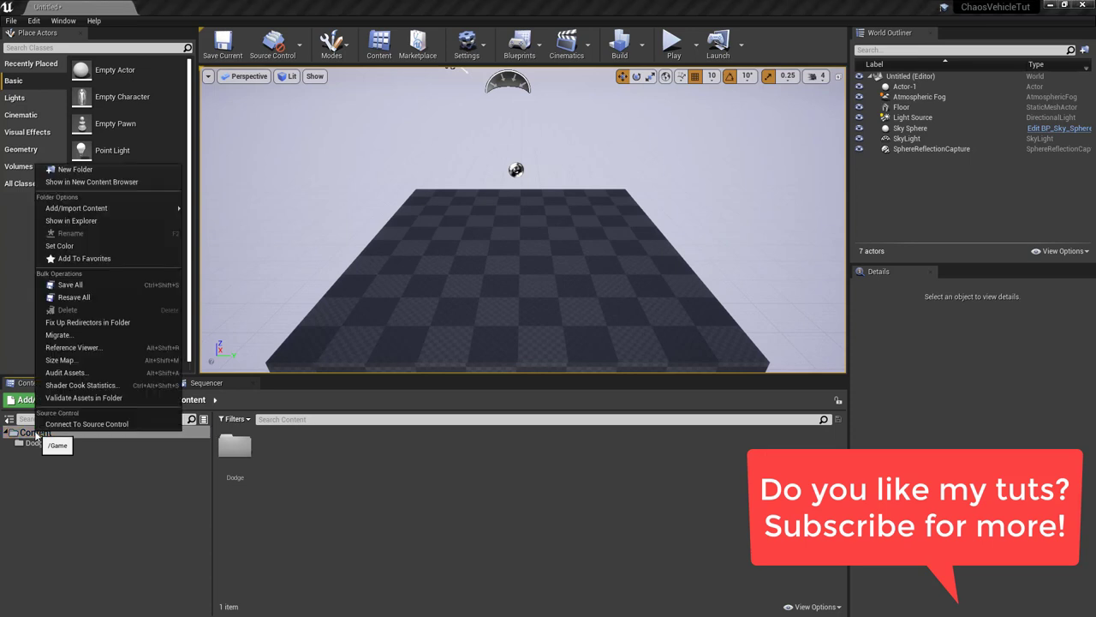
left_click(84, 179)
type("b")
type("l")
type("ueprints")
key("Return")
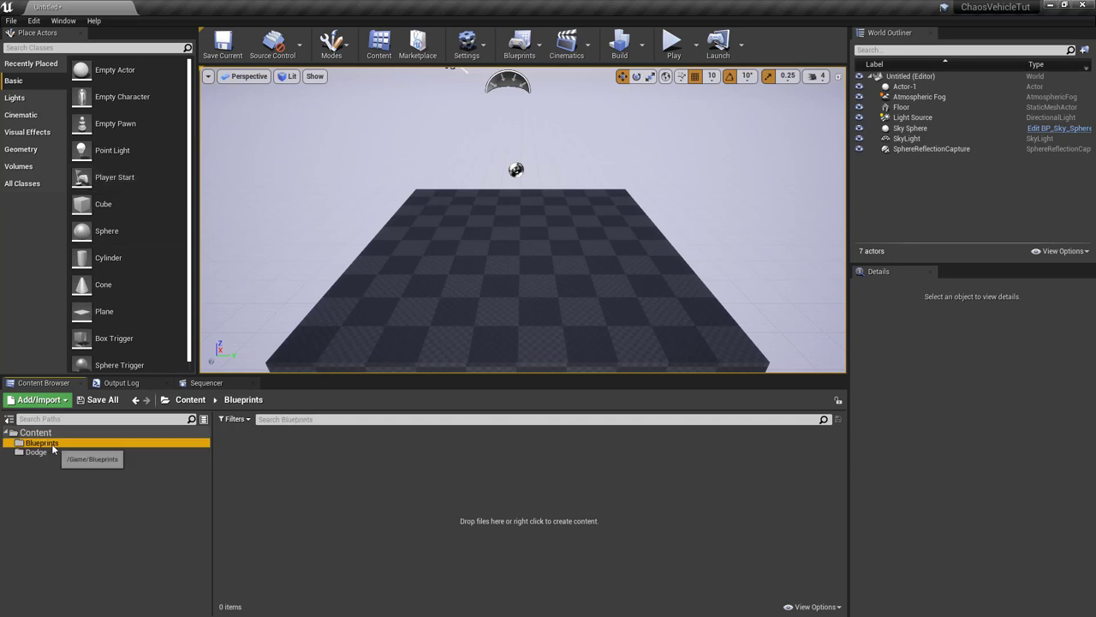
Step: Create a WheeledVehiclePawn Blueprint class in Blueprints named BP_ChaosDodge
right_click(285, 465)
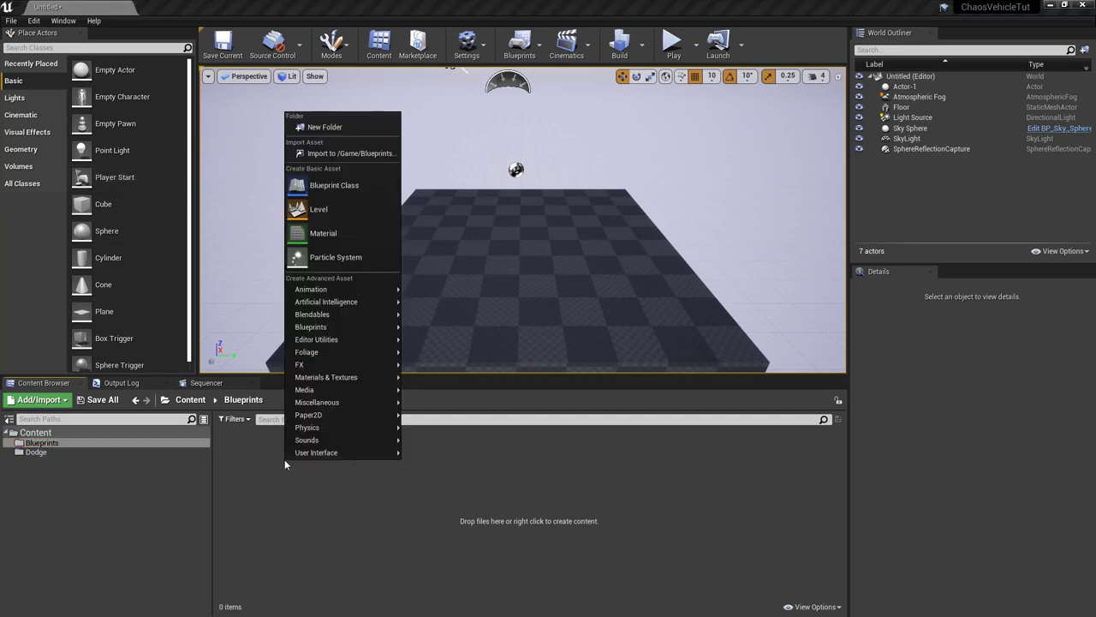
left_click(348, 184)
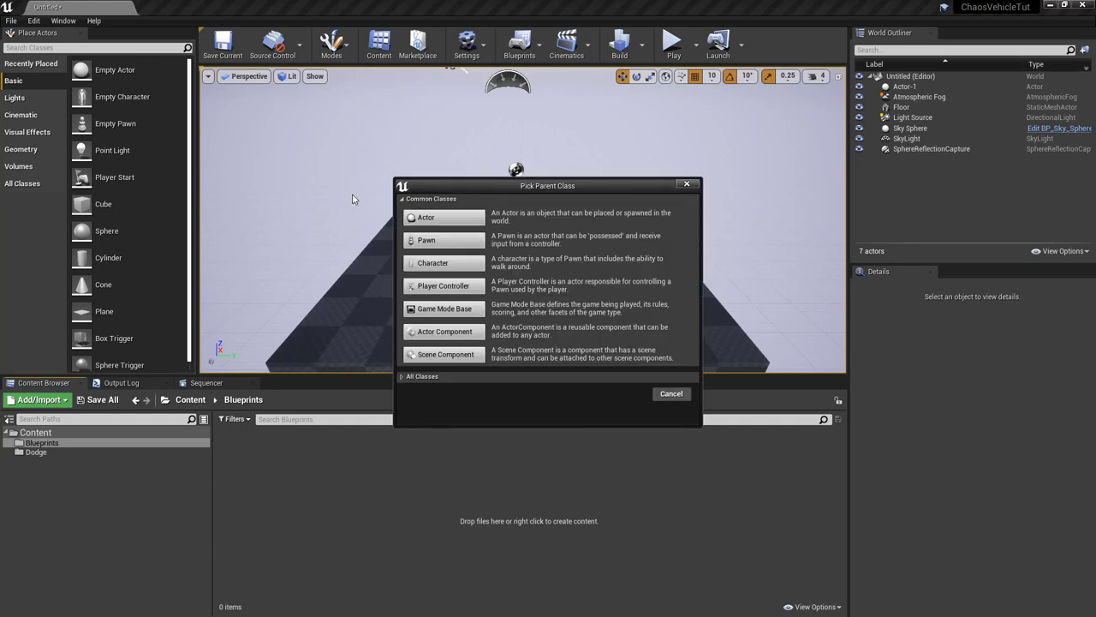
left_click(423, 377)
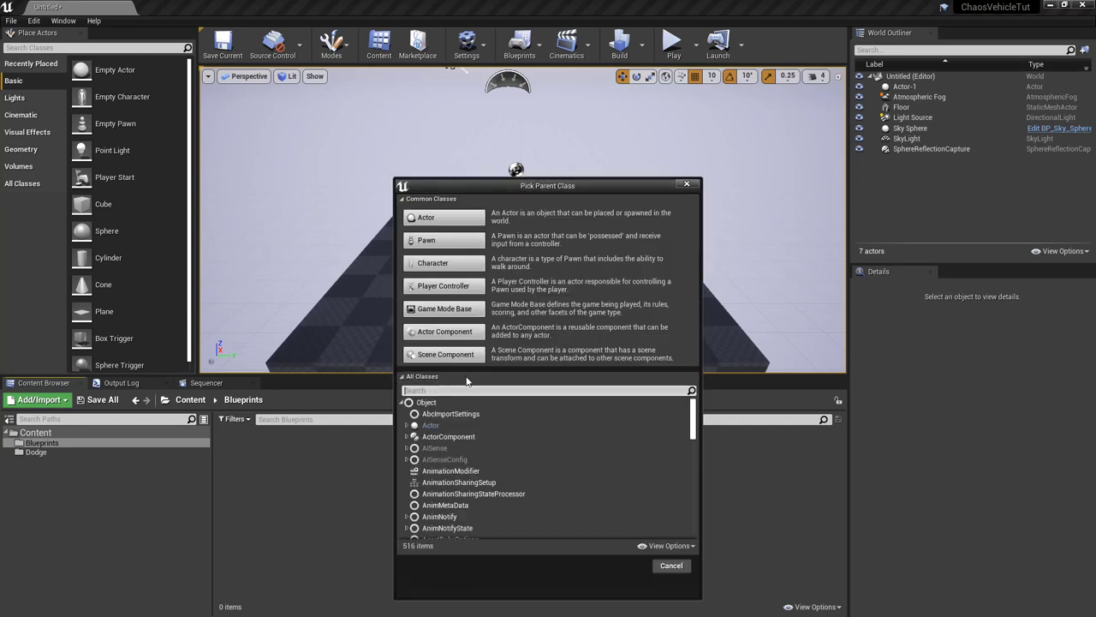
type("whe")
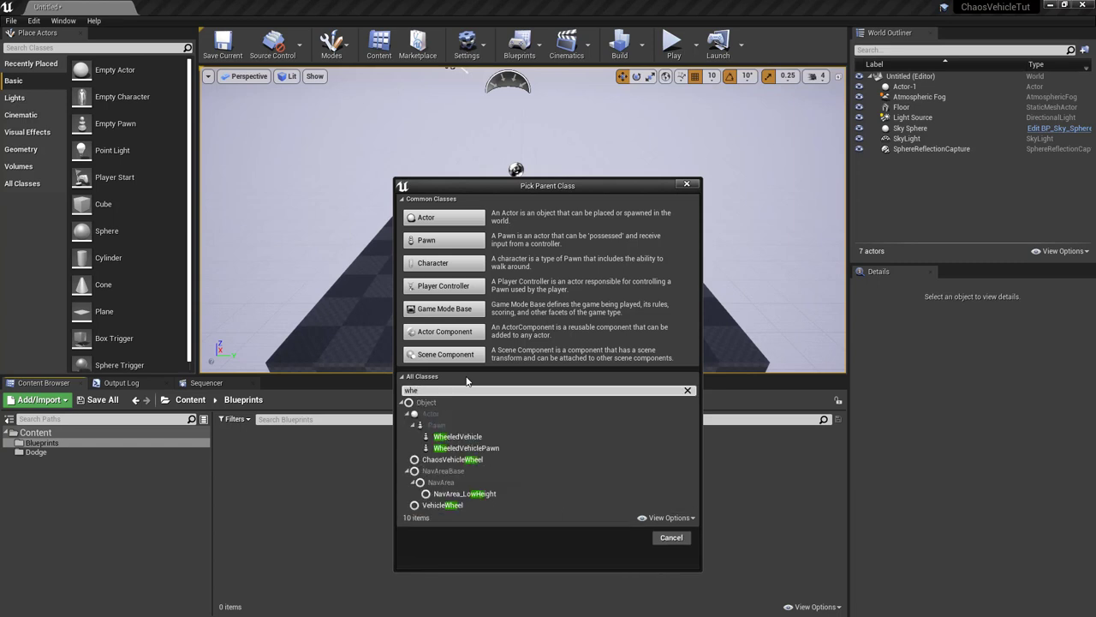
type("el")
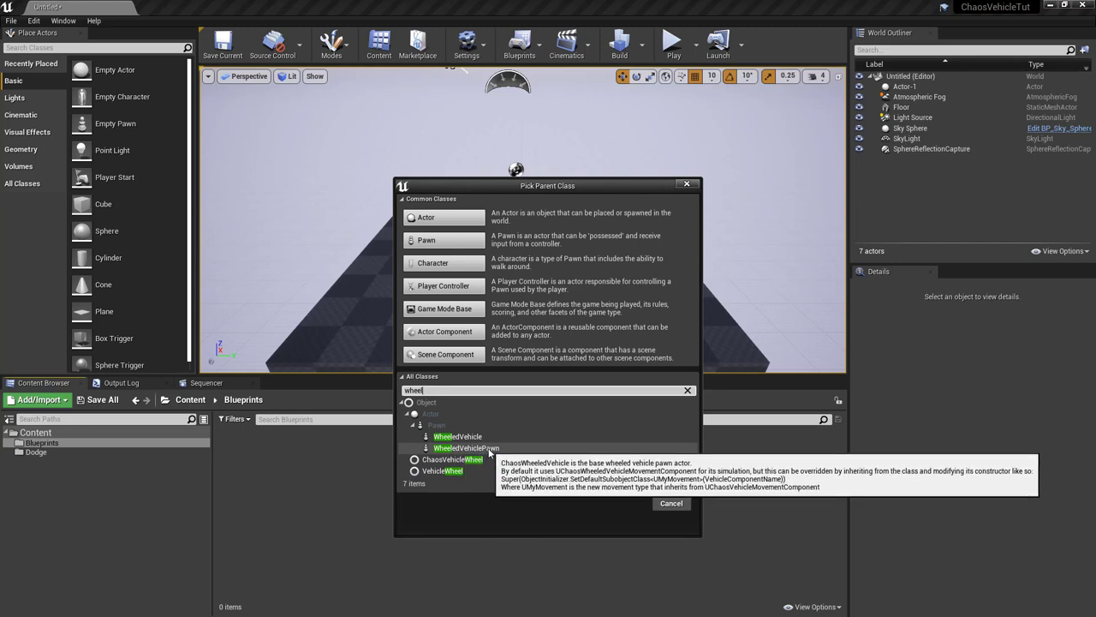
left_click(488, 449)
left_click(624, 505)
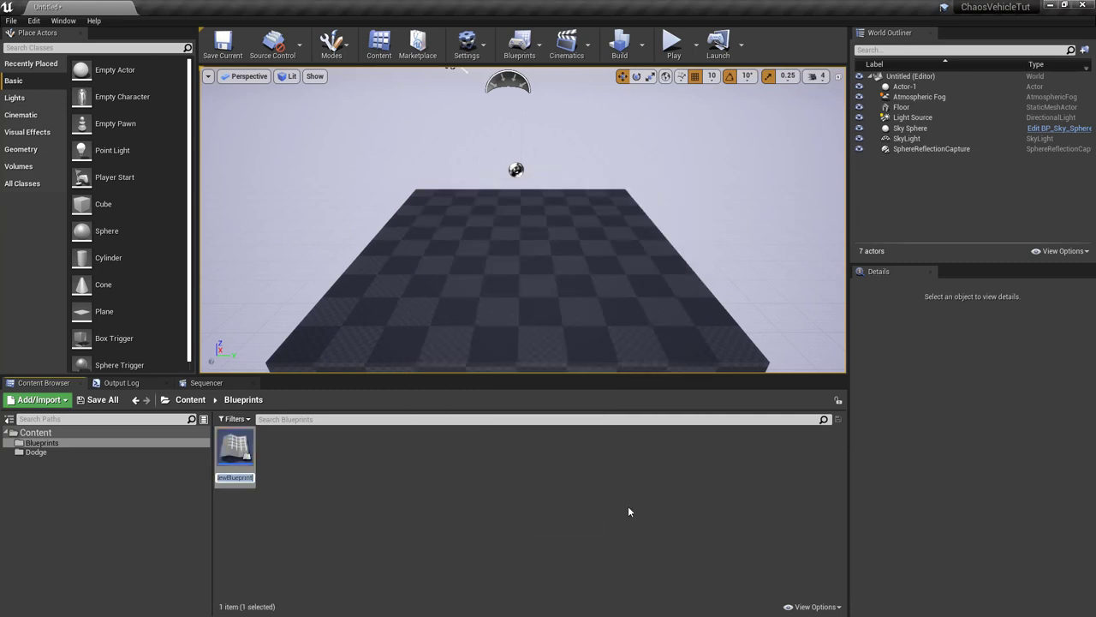
type("BP_ChaosDodge")
key("Return")
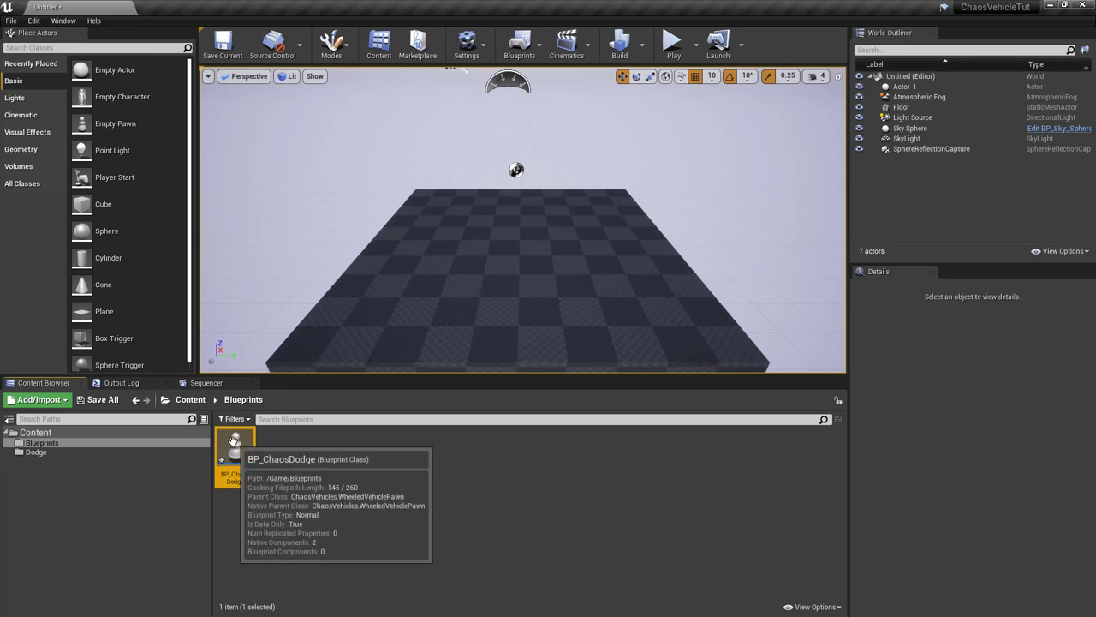
Step: In BP_ChaosDodge, set the Mesh component's skeletal mesh to Dodge_Charter_RT_rigged and compile
double_click(234, 445)
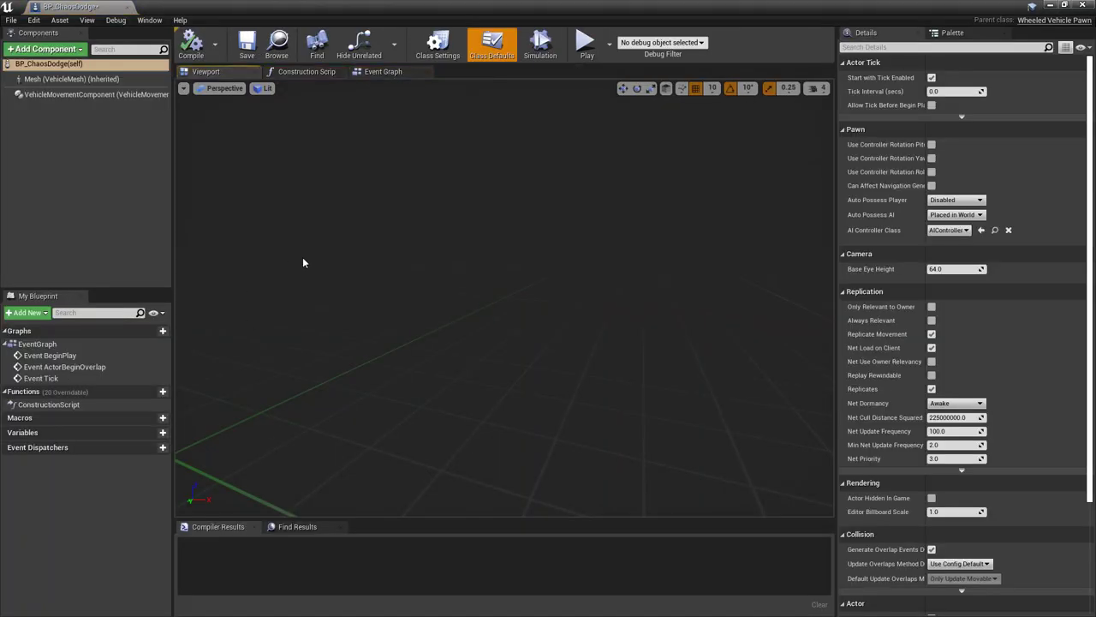
left_click(58, 78)
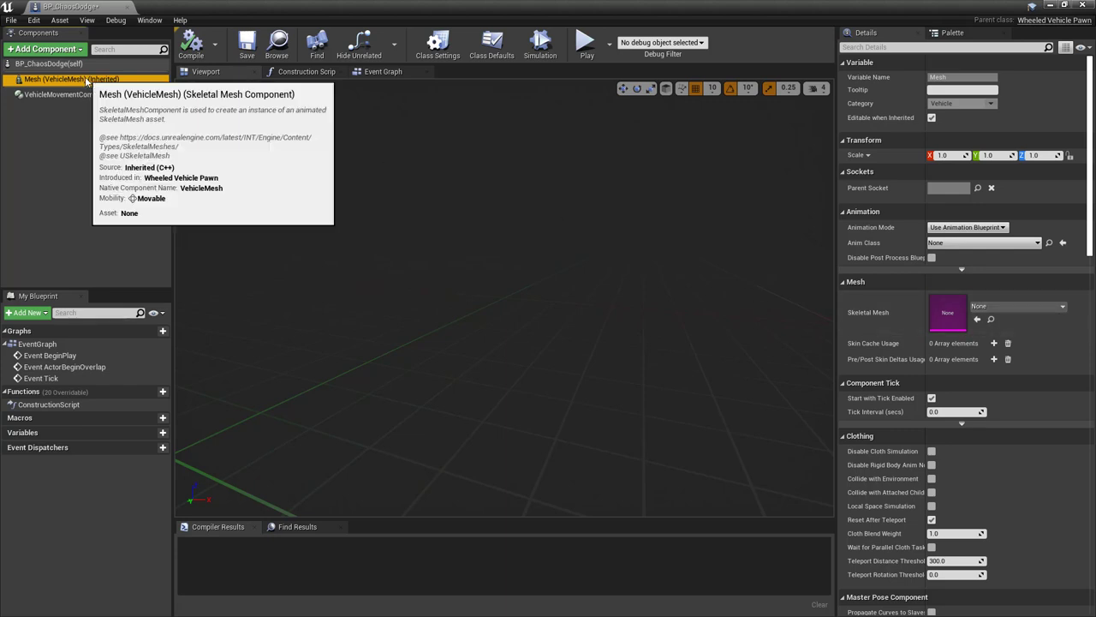
left_click(1015, 305)
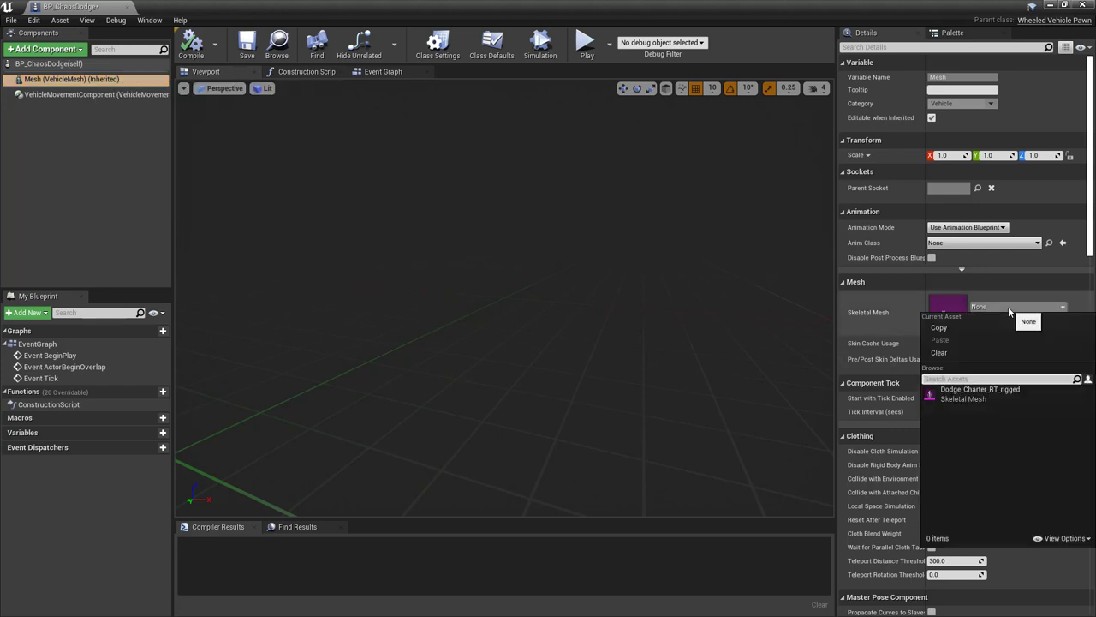
left_click(981, 392)
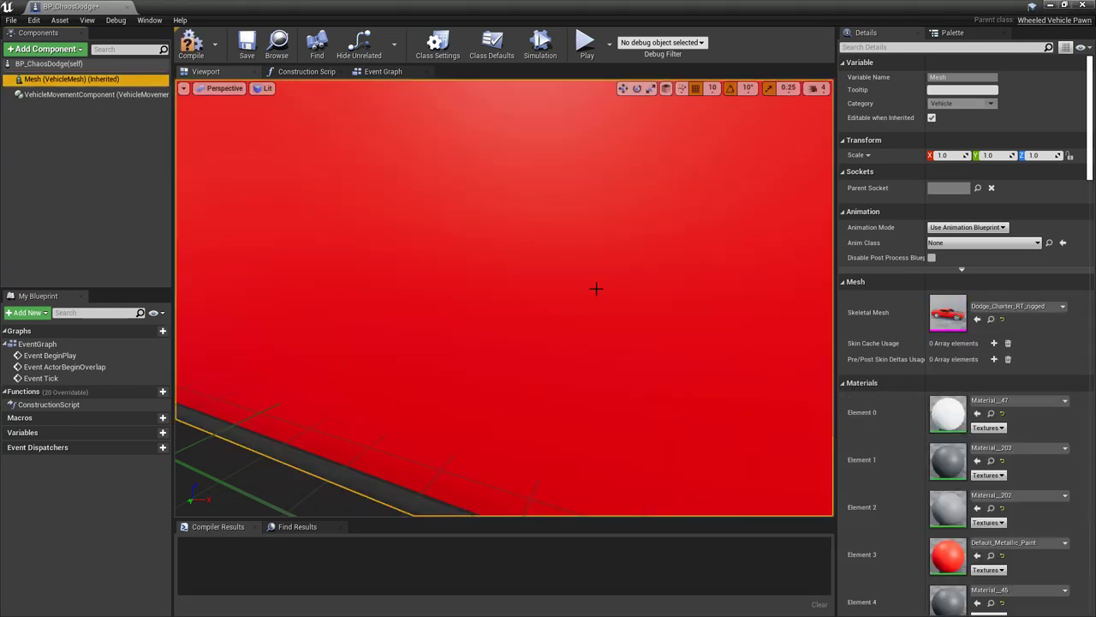
key("f")
scroll(597, 289, "up", 3)
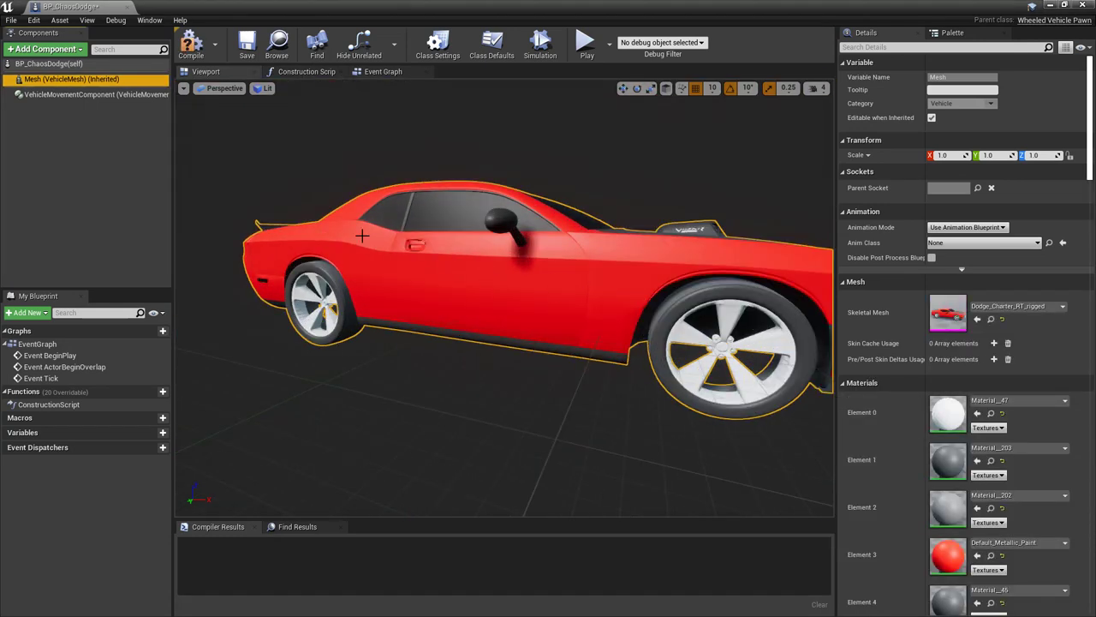
left_click(191, 42)
Step: Set the mesh's Anim Class to Dodge_Charter_RT_rigged_Skeleton_AnimBlueprint and recompile
left_click(94, 79)
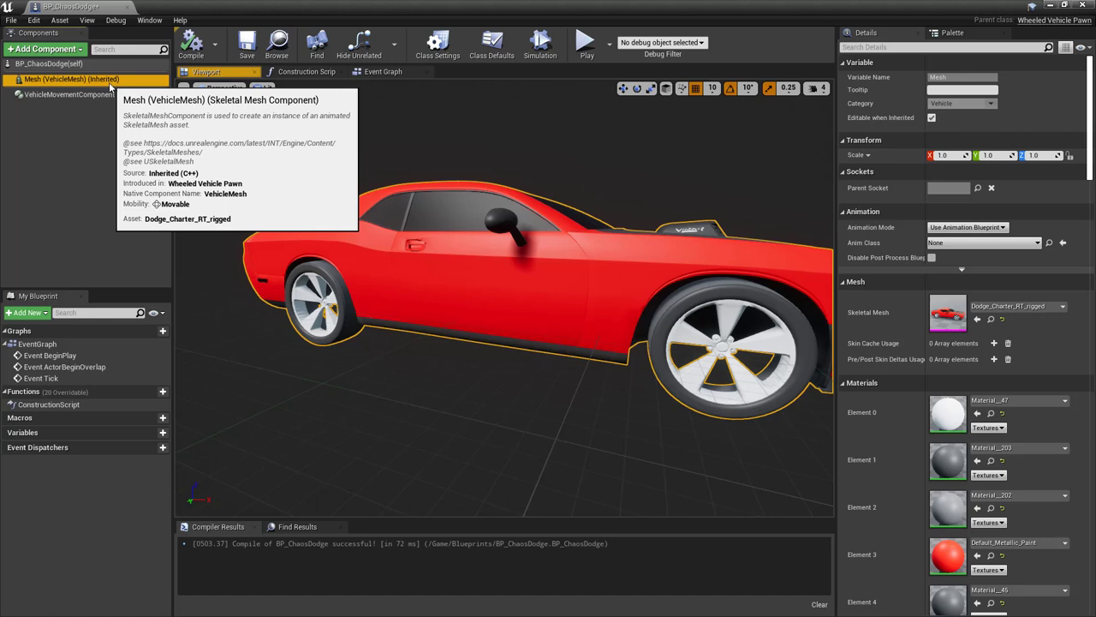
left_click(987, 244)
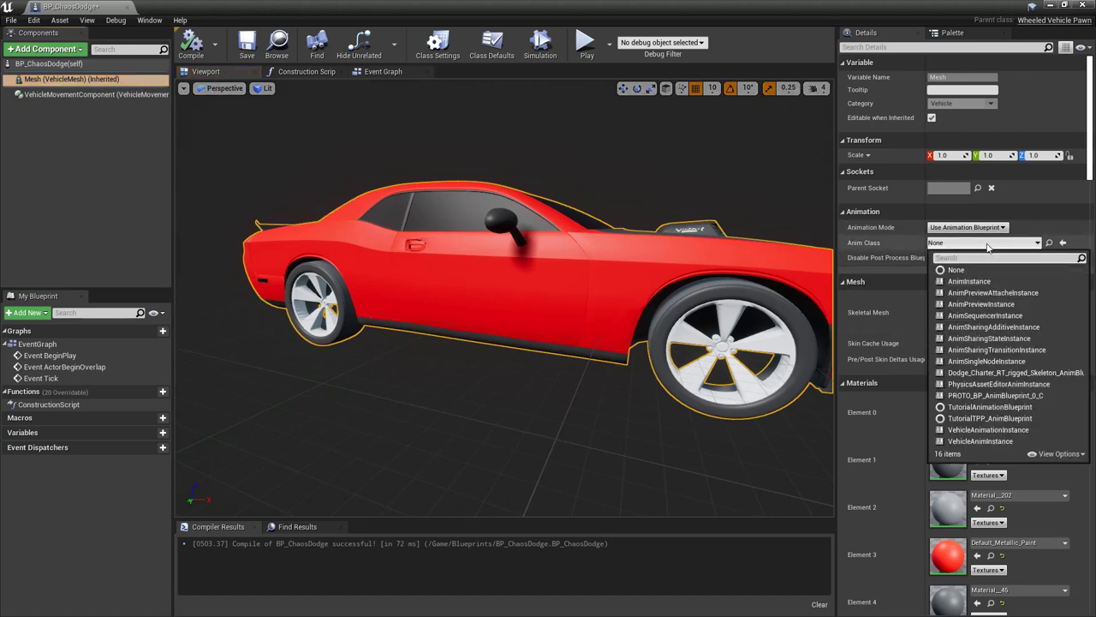
left_click(1065, 374)
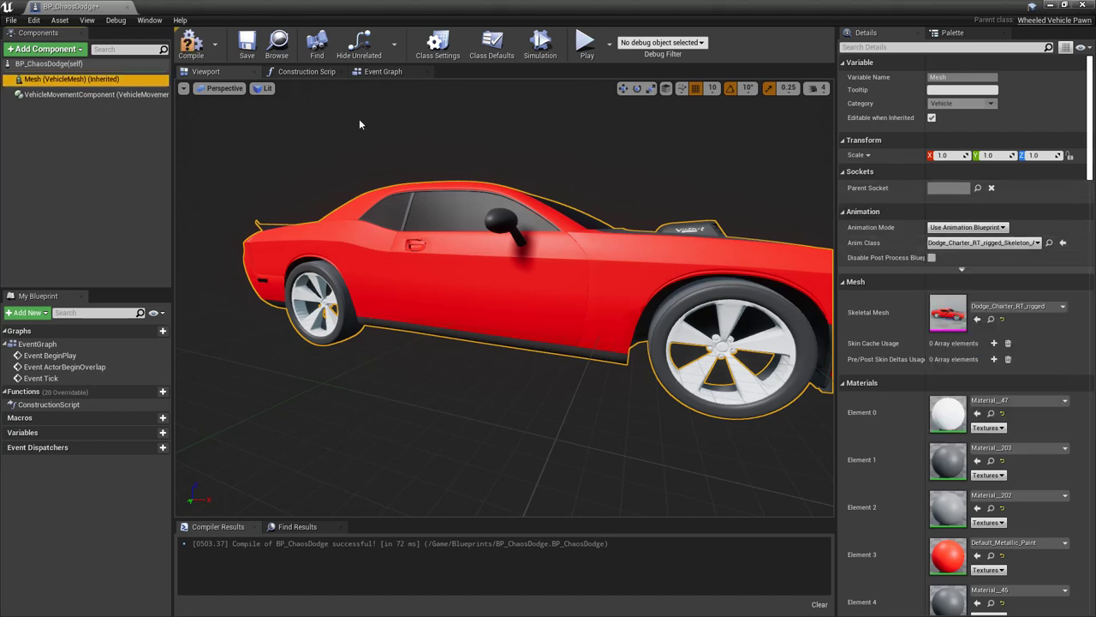
left_click(191, 48)
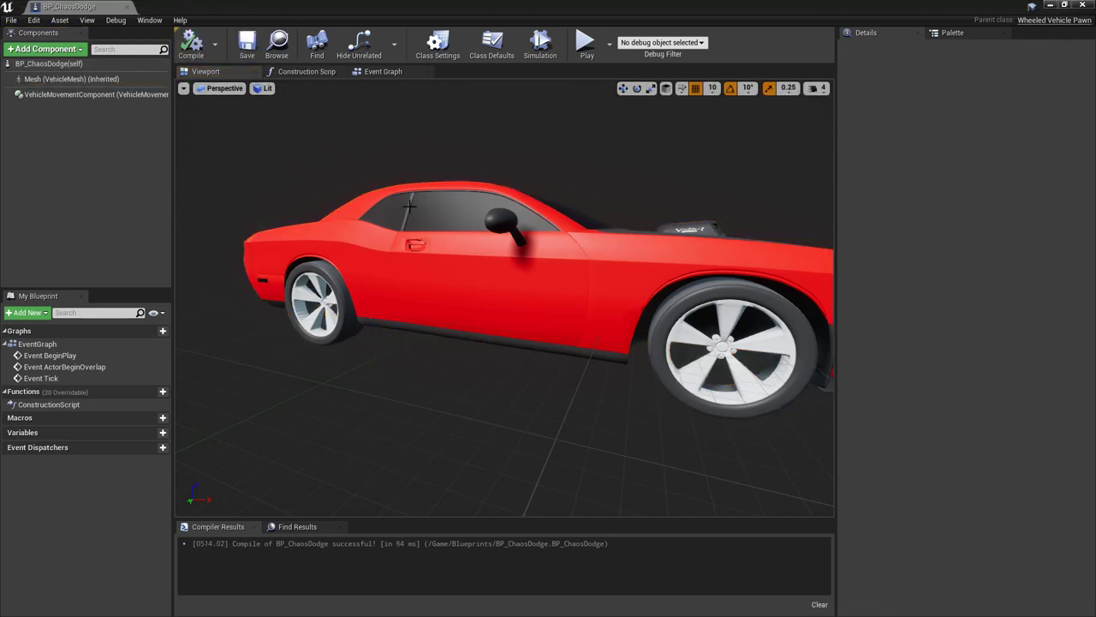
left_click_drag(514, 300, 497, 368)
Step: Add a Spring Arm component attached to the car's Mesh
left_click(62, 79)
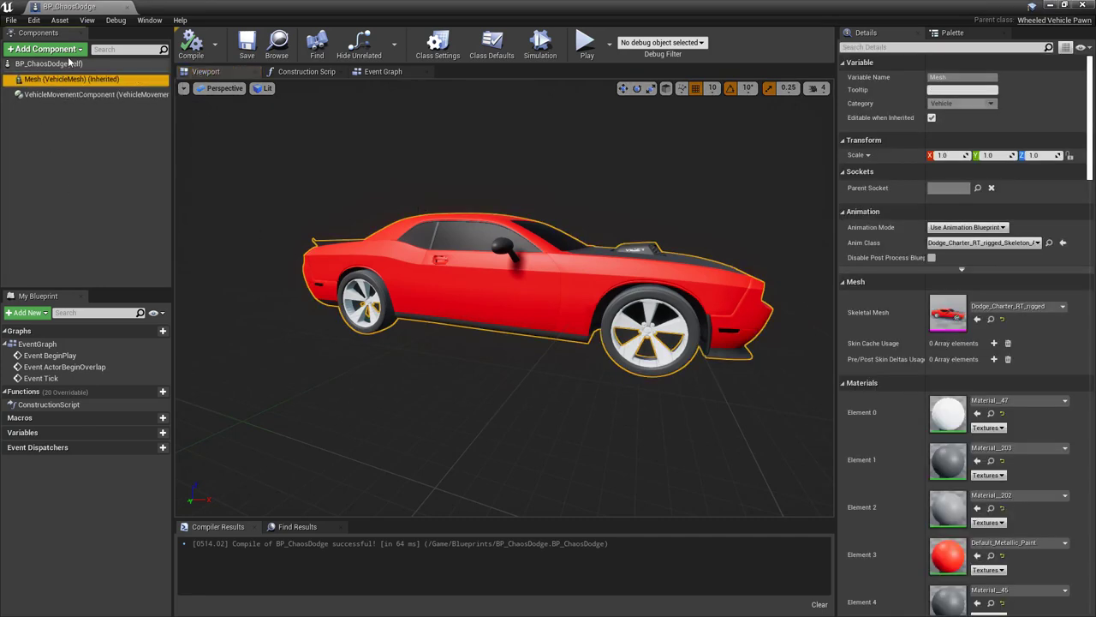
left_click(79, 51)
type("sp")
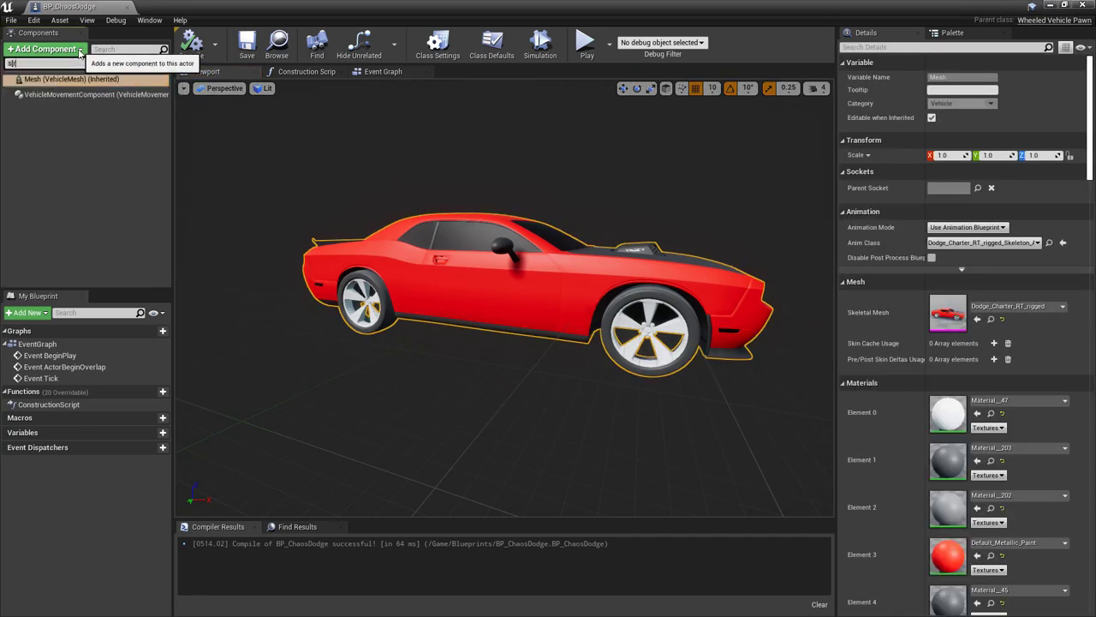
key("BackSpace")
type("peing")
key("BackSpace")
type("ring")
left_click(39, 82)
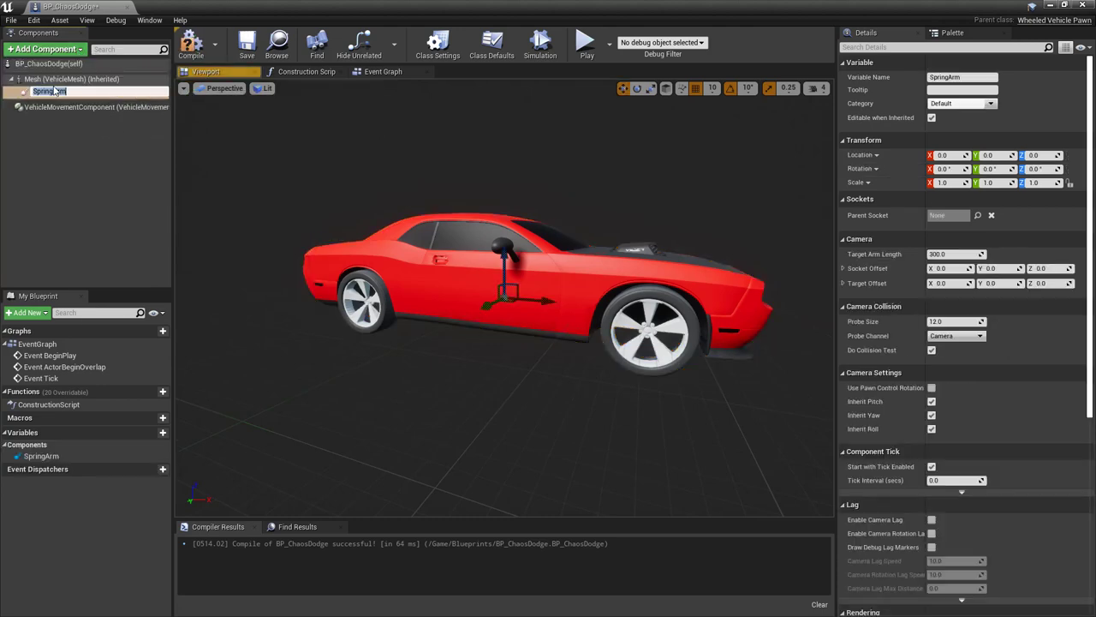
Step: Add a Camera component under the SpringArm
left_click(84, 52)
type("camera")
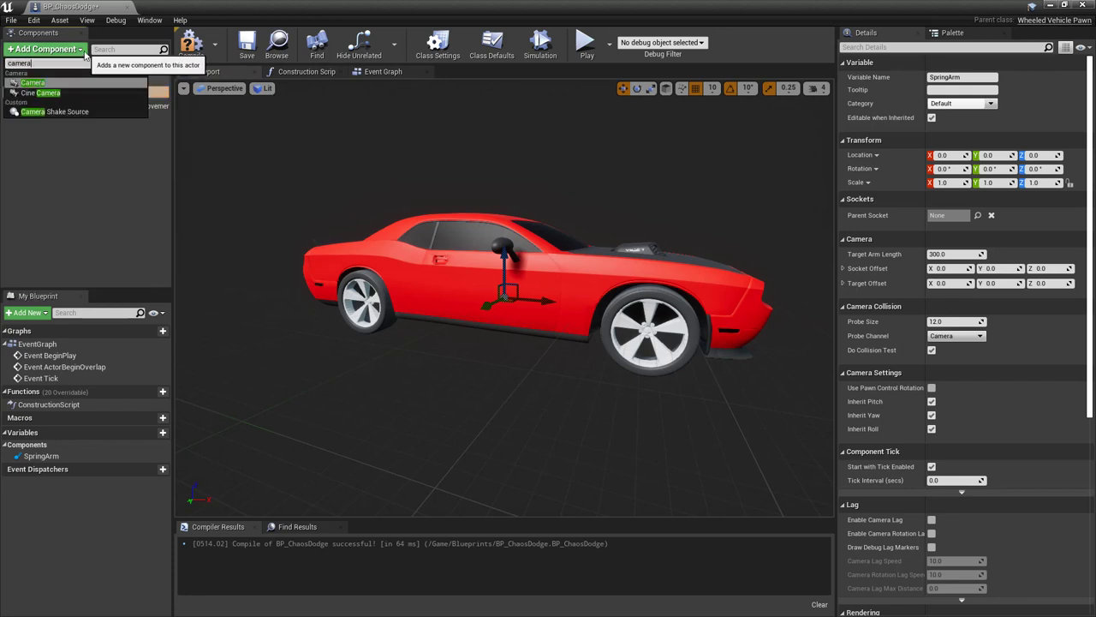
left_click(45, 85)
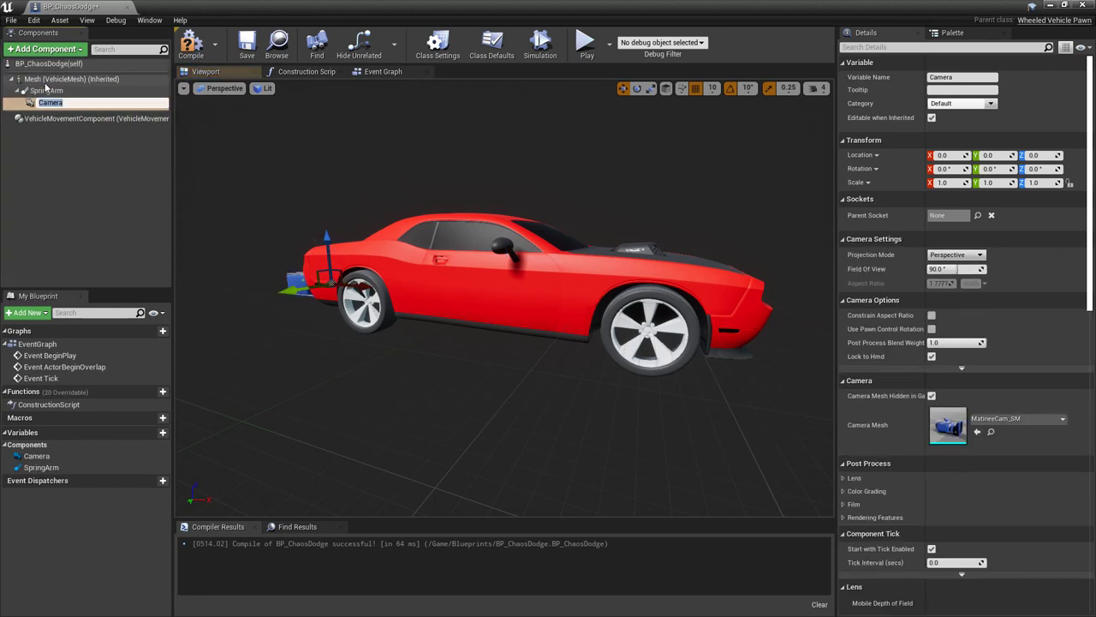
left_click(69, 144)
Step: Raise the SpringArm to Z 90 and pitch it down about -20 degrees
left_click(46, 90)
left_click_drag(505, 256, 505, 183)
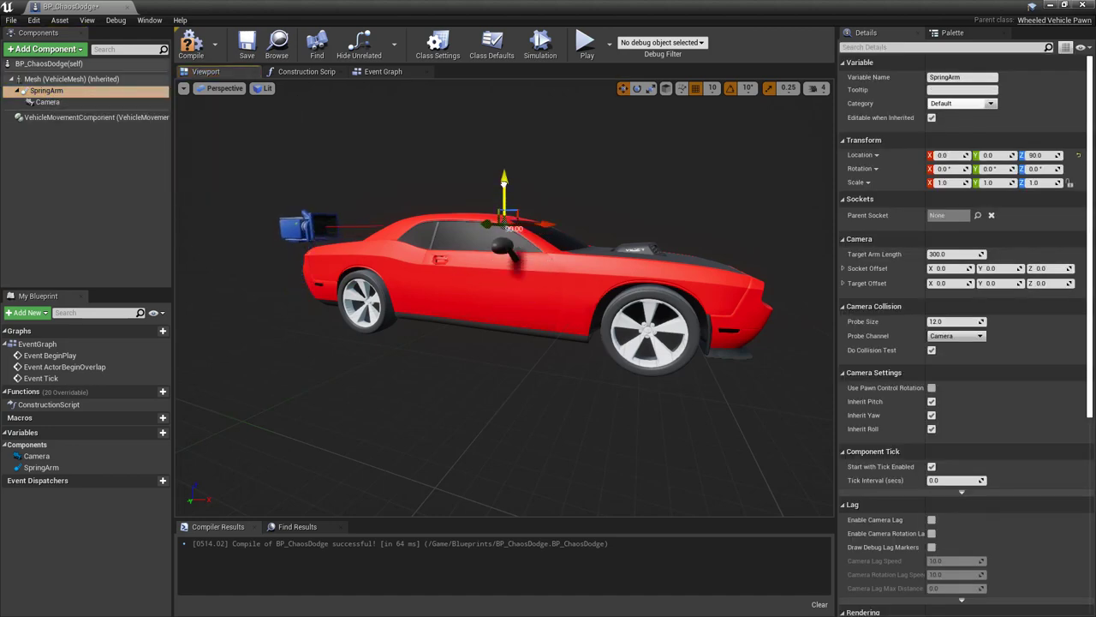
left_click(637, 88)
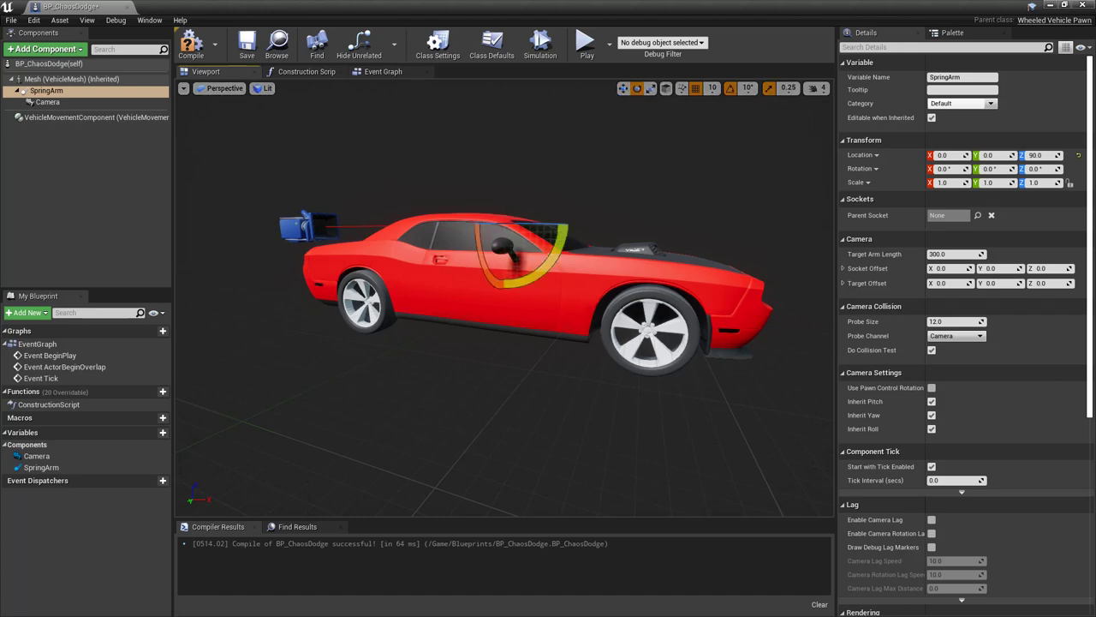
left_click(445, 248)
left_click(46, 90)
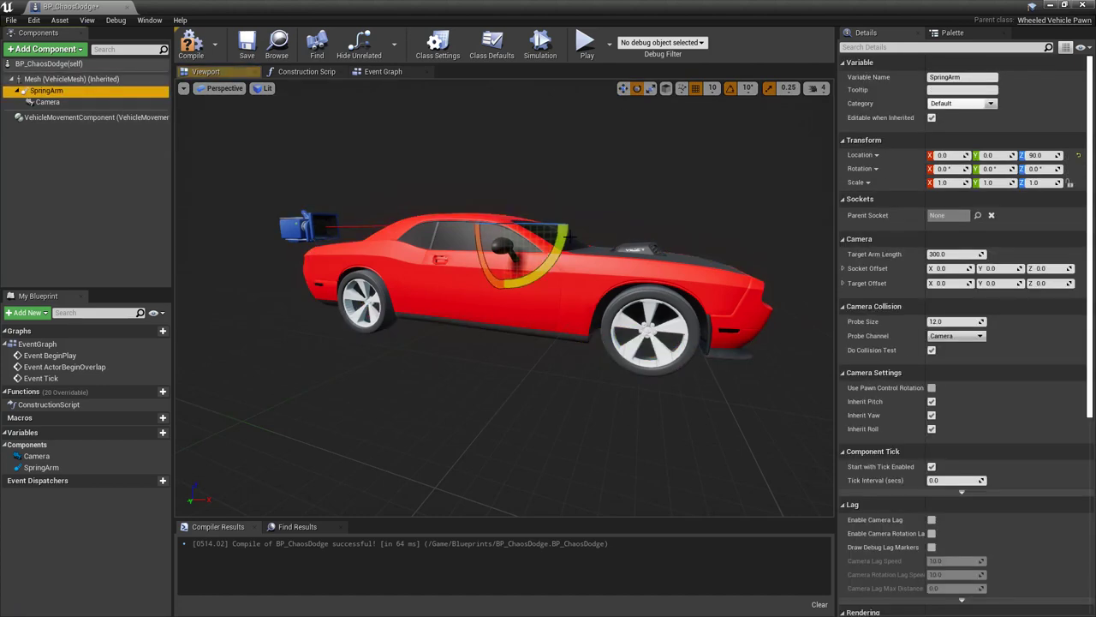
left_click_drag(569, 237, 524, 228)
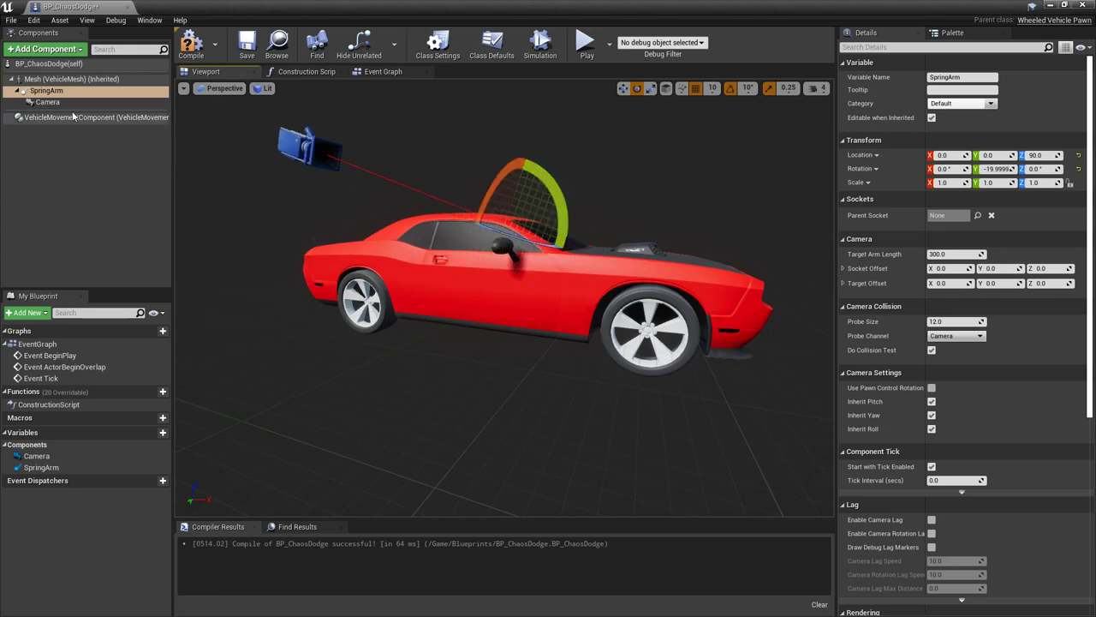
Step: Set the SpringArm's Target Arm Length to 500 and compile the blueprint
left_click(52, 90)
left_click(949, 255)
type("500")
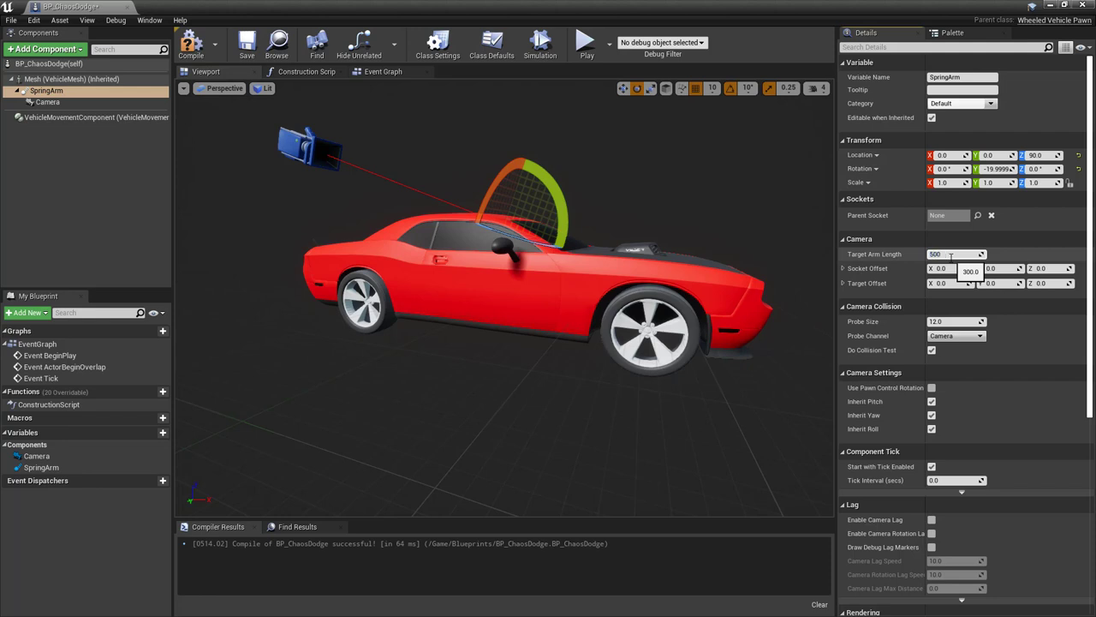
key("Return")
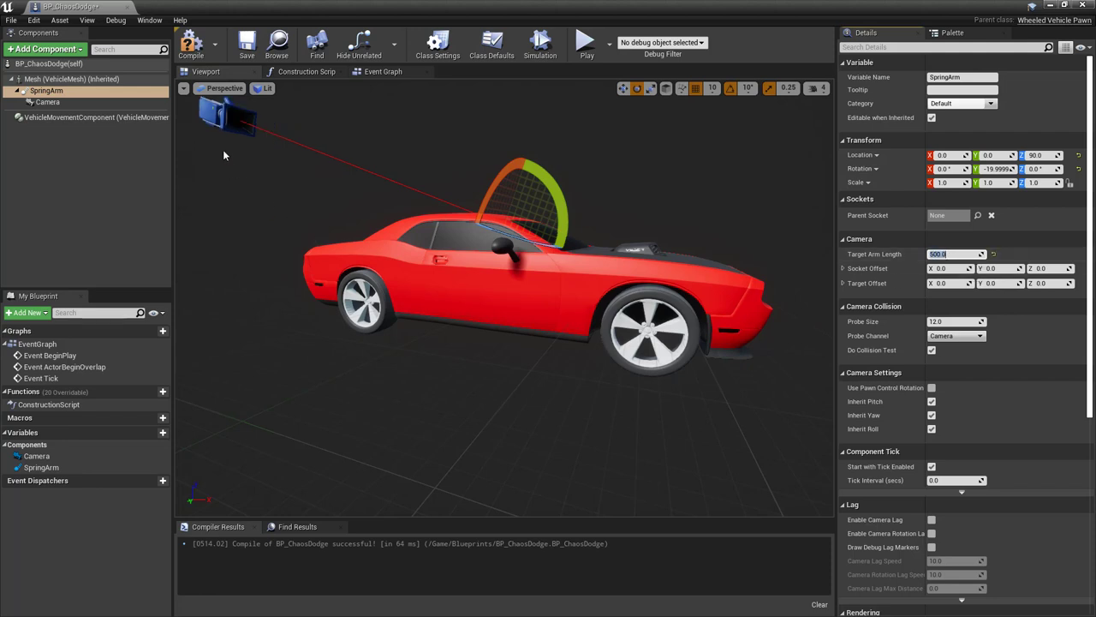
left_click(191, 50)
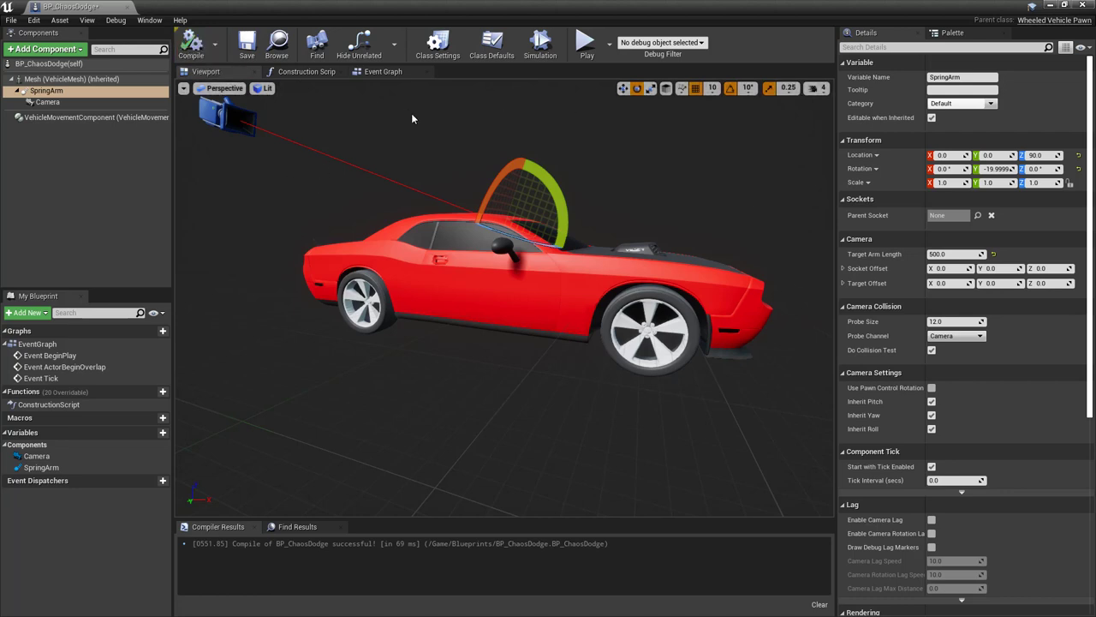
Step: Add four entries to the VehicleMovementComponent's Wheel Setups array
left_click(56, 117)
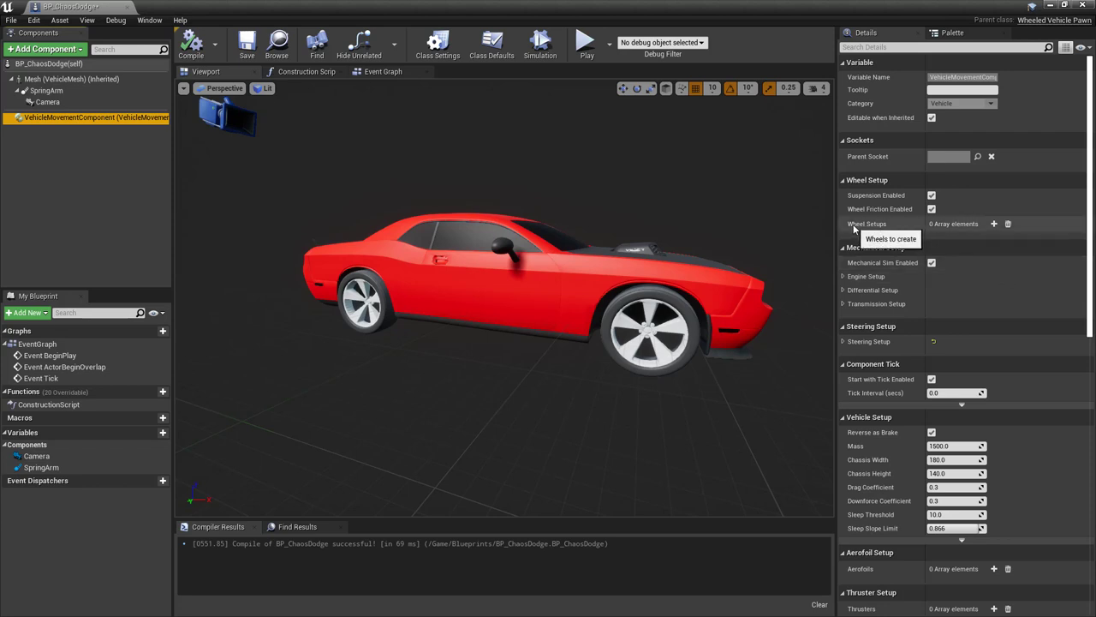
left_click(994, 224)
left_click(994, 224)
left_click(993, 224)
left_click(994, 224)
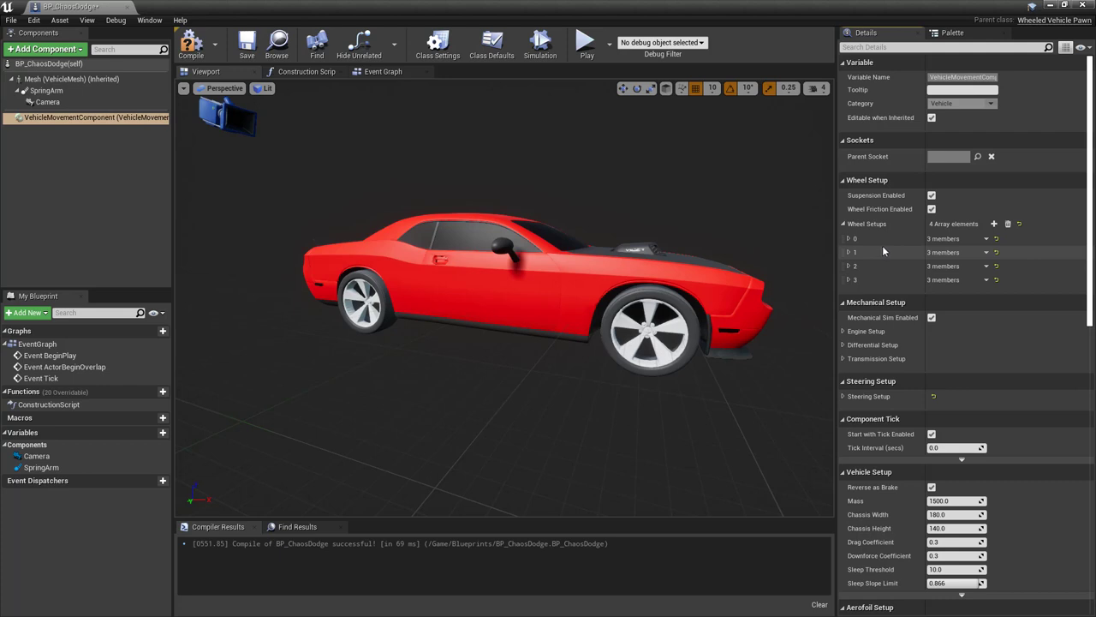
Step: Expand Wheel Setups elements 0 through 3 to show their settings
left_click(852, 240)
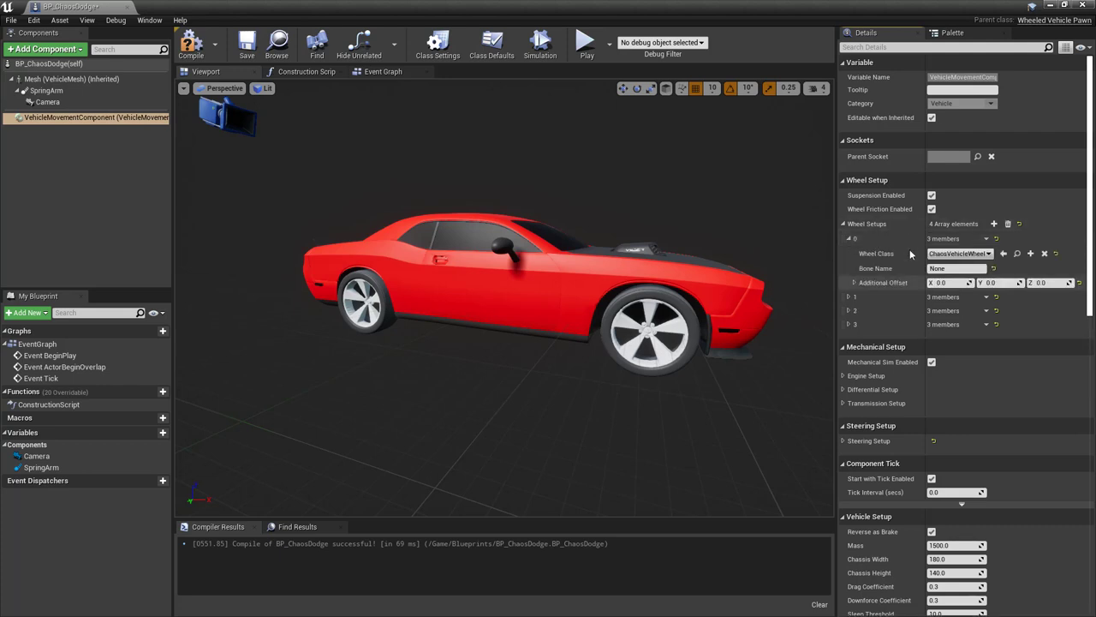
left_click(851, 296)
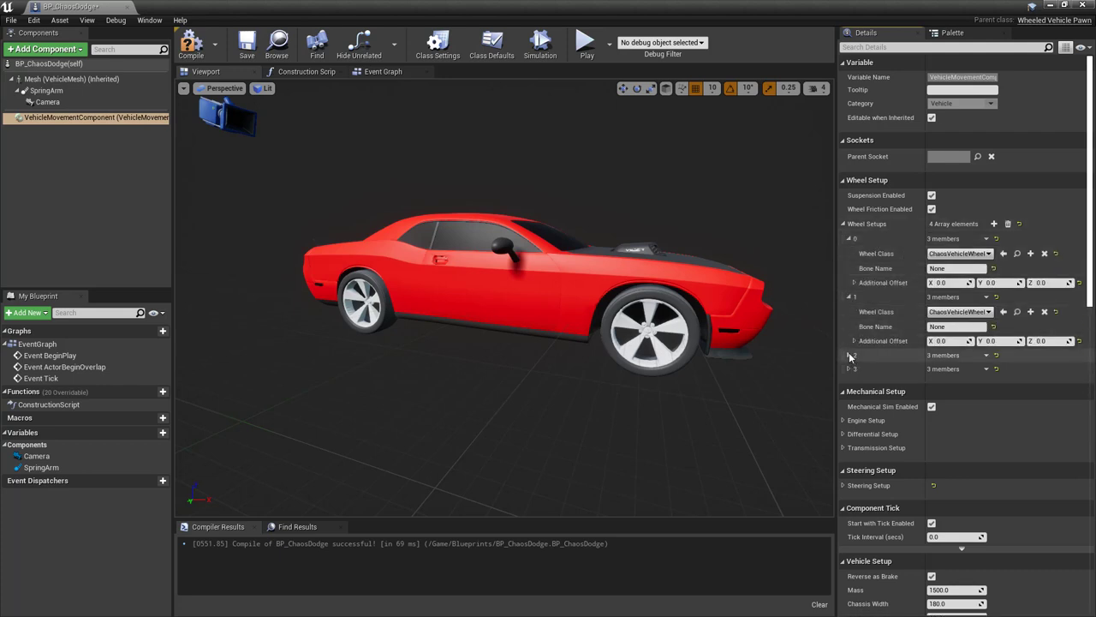
left_click(852, 355)
left_click(853, 413)
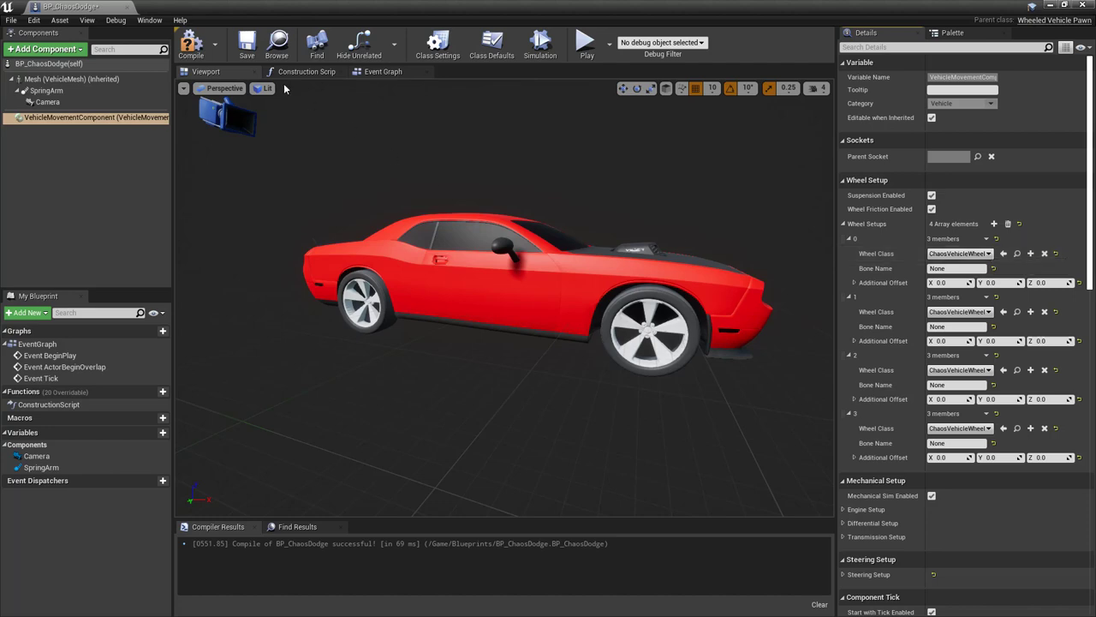
left_click(247, 47)
Step: Save and close BP_ChaosDodge, then create a ChaosVehicleWheel Blueprint named BP_WheelFront
left_click(248, 47)
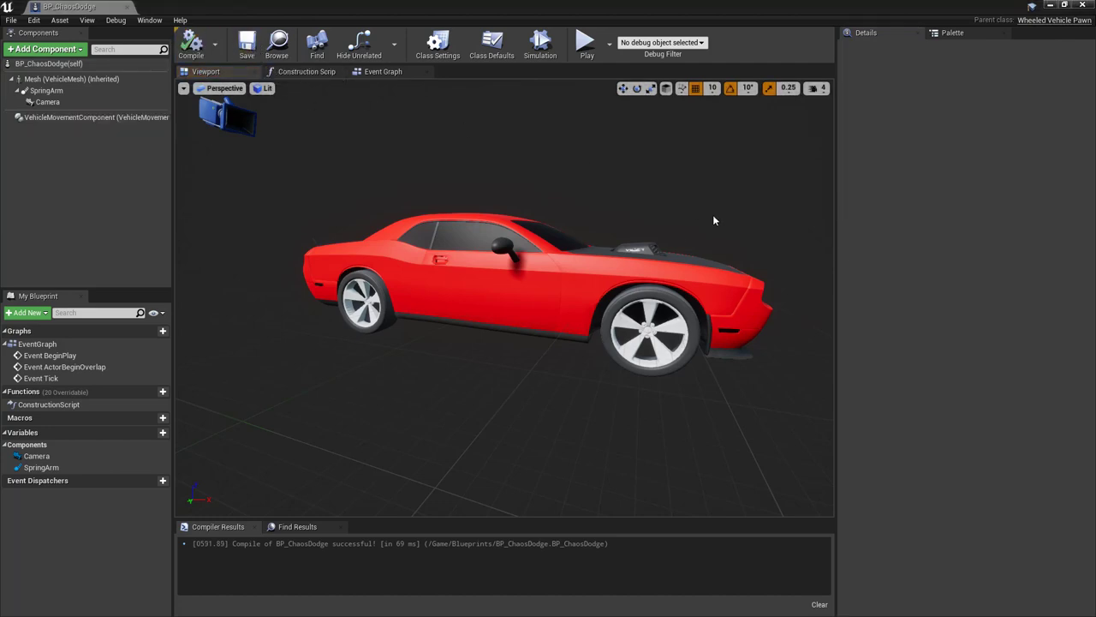
left_click(1083, 5)
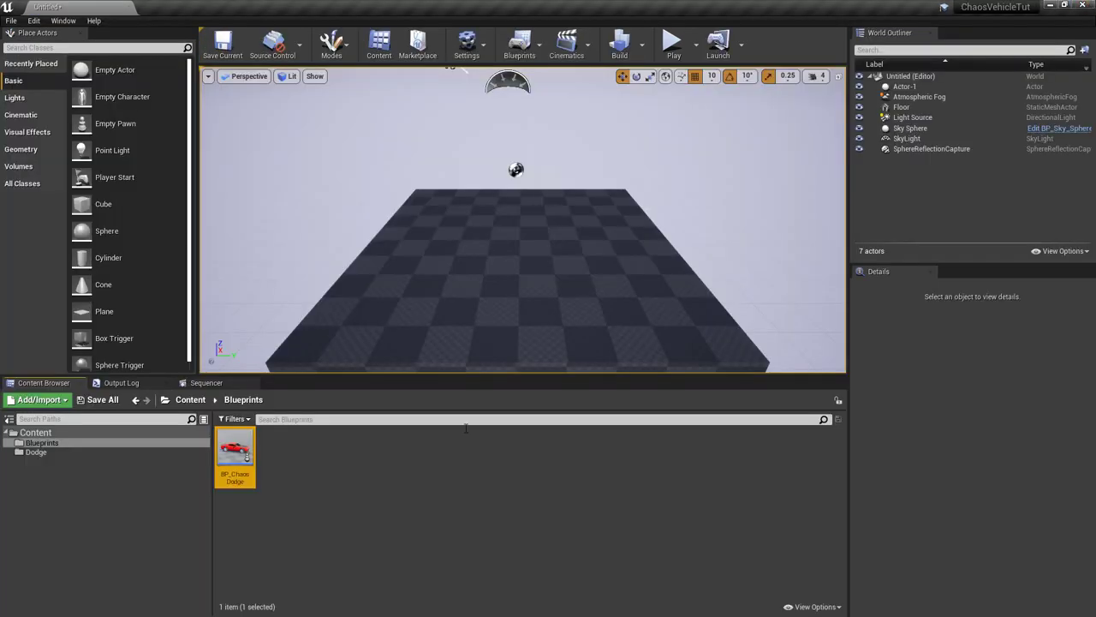
right_click(288, 462)
left_click(352, 190)
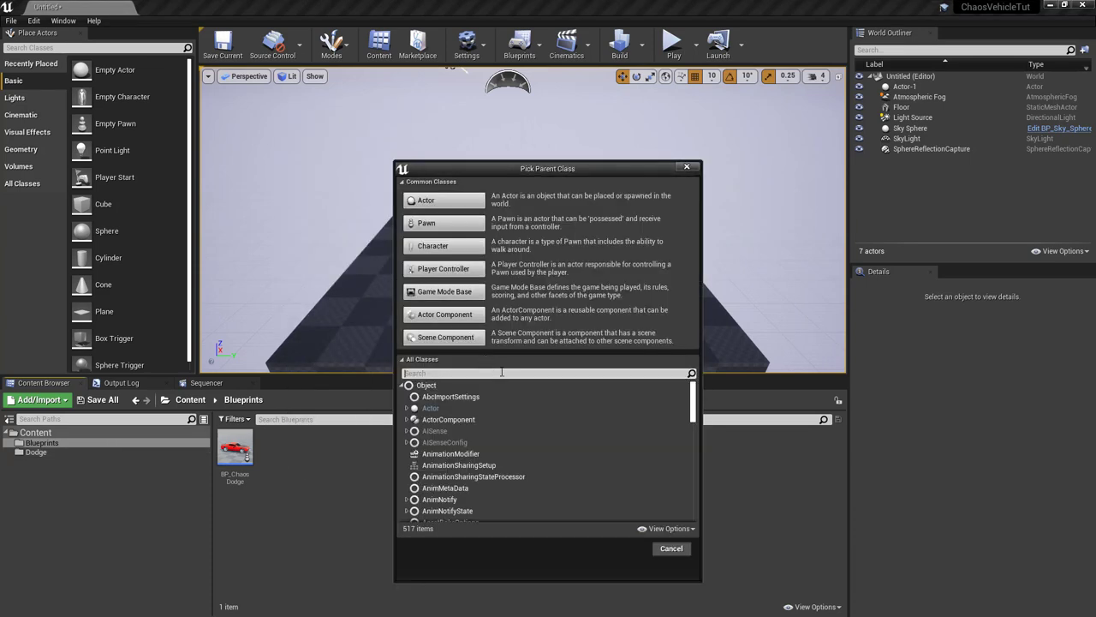
type("wheel")
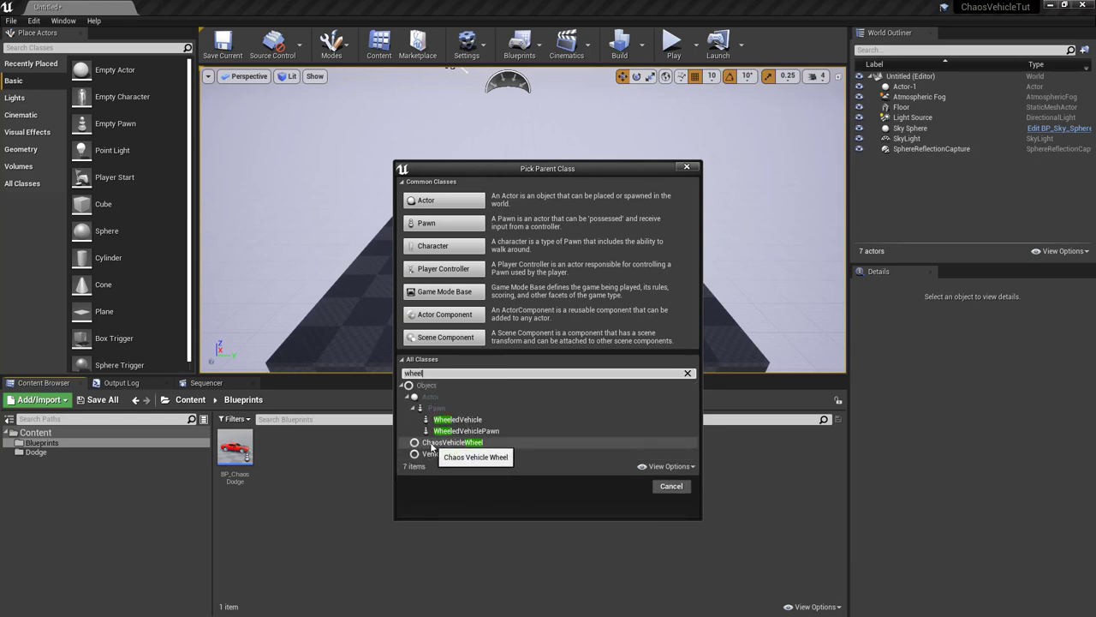
left_click(471, 444)
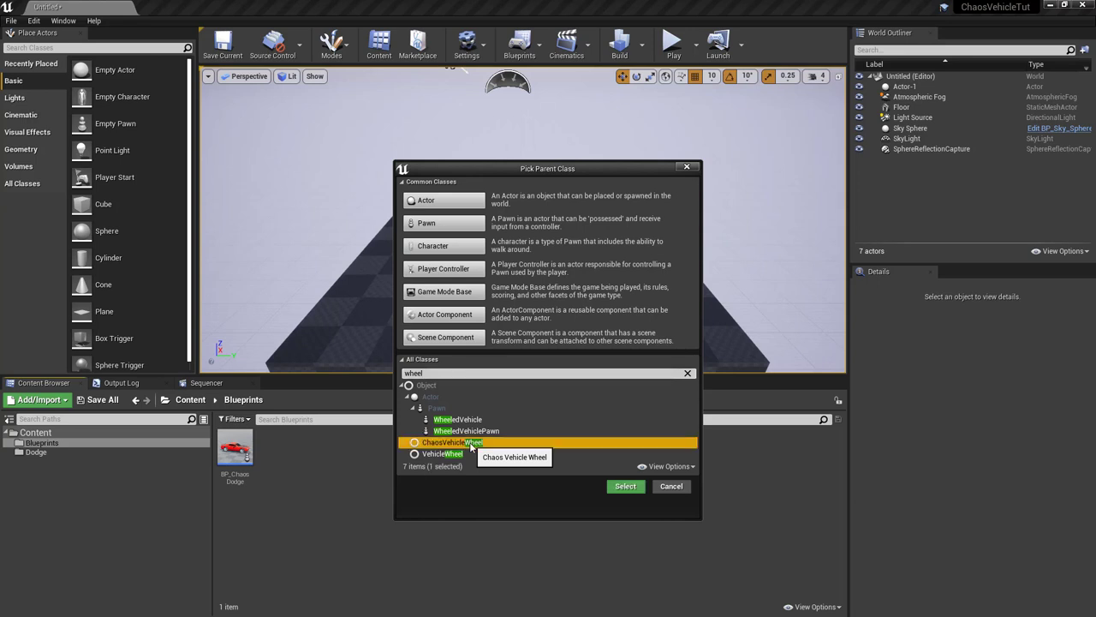
left_click(630, 488)
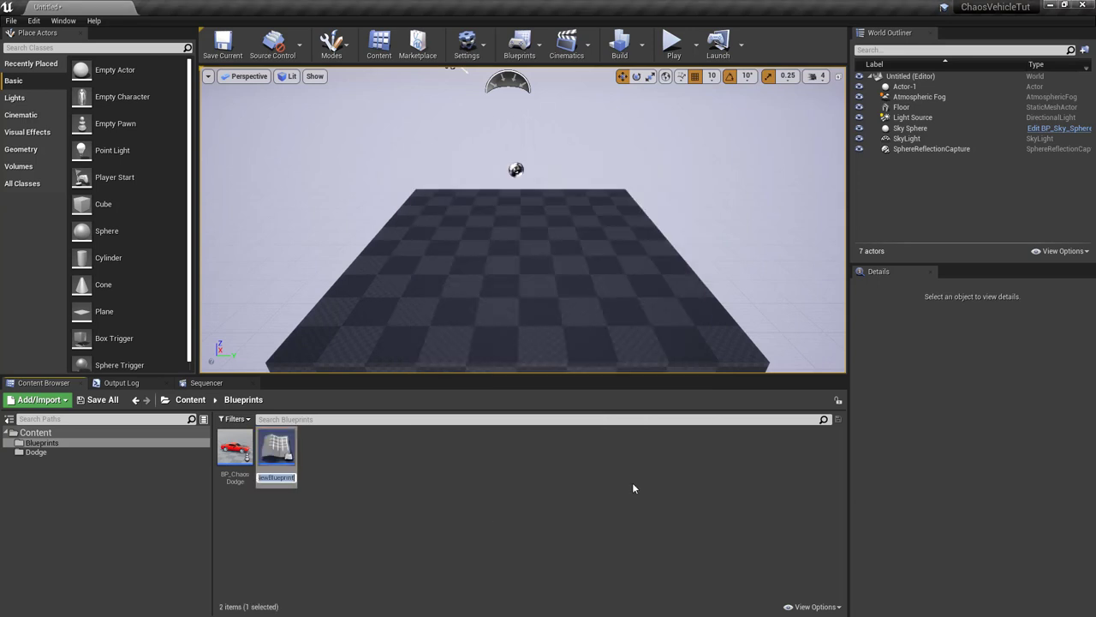
type("BP_WheelFront")
key("Return")
Step: Duplicate BP_WheelFront as BP_WheelRear
right_click(275, 446)
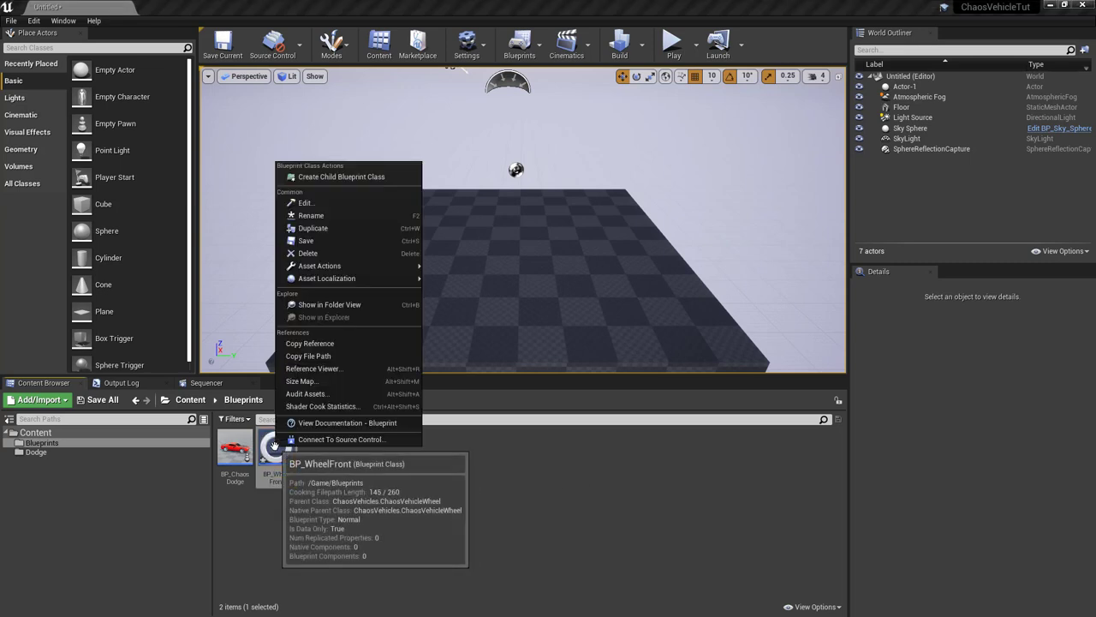
left_click(316, 230)
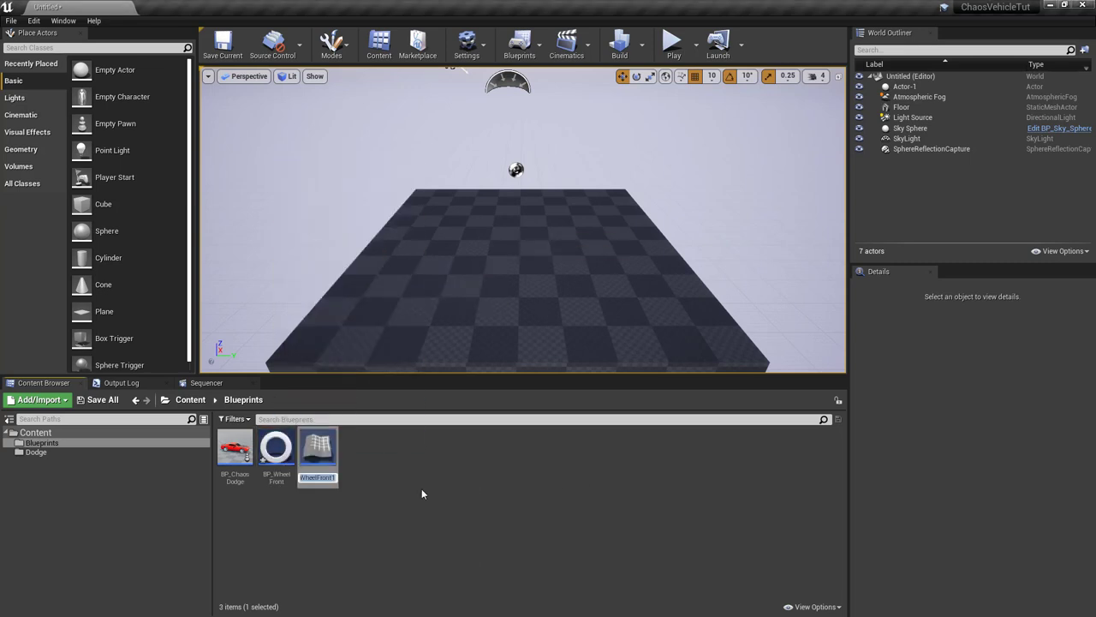
type("BP_WheelR")
type("ear")
key("Return")
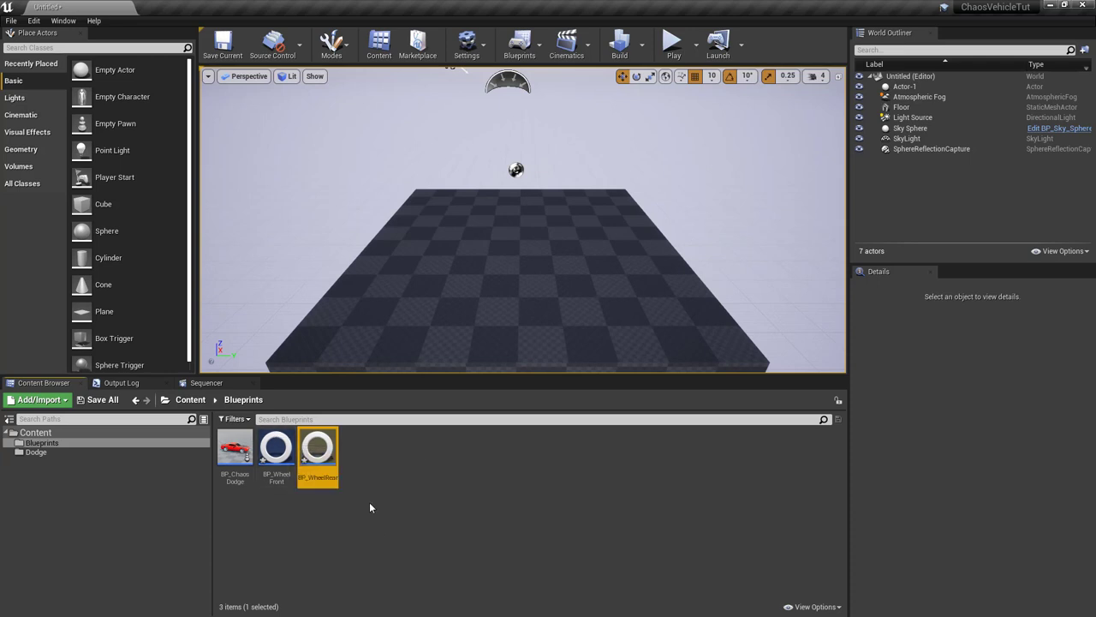
mouse_move(328, 496)
double_click(282, 449)
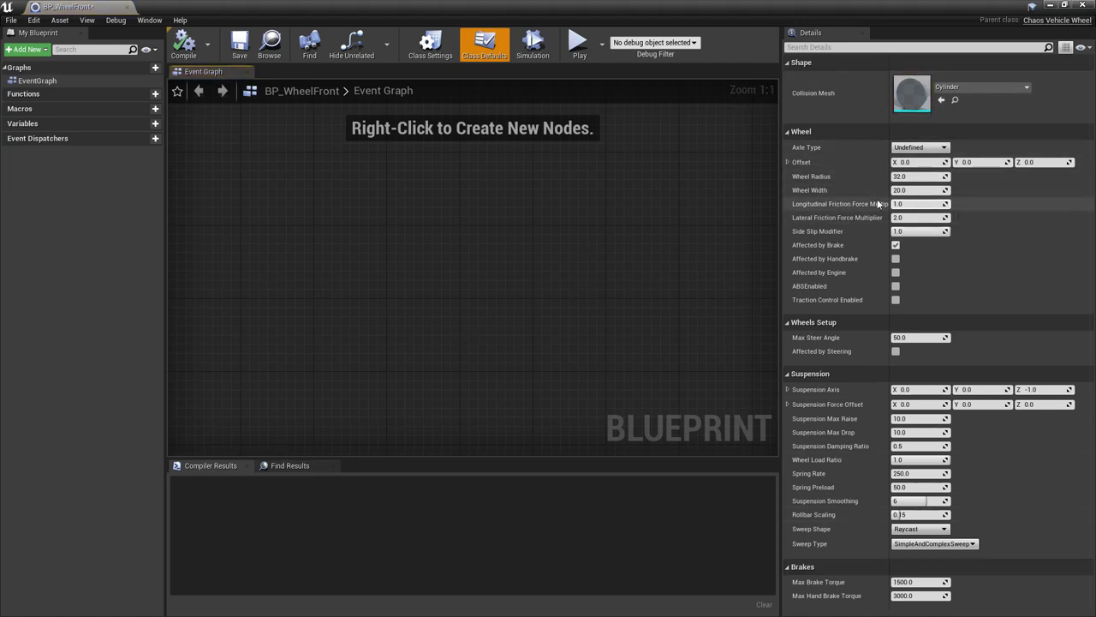
Step: Give BP_WheelFront Wheel Radius 35, Affected by Steering and Raycast sweep, then compile and save
left_click(913, 178)
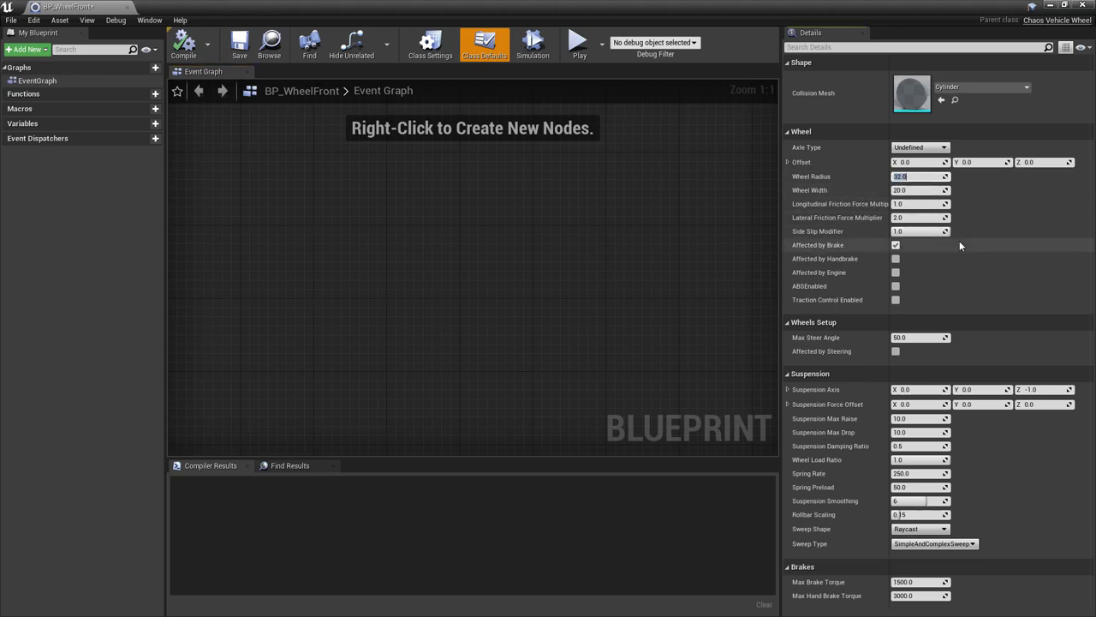
type("35")
key("Tab")
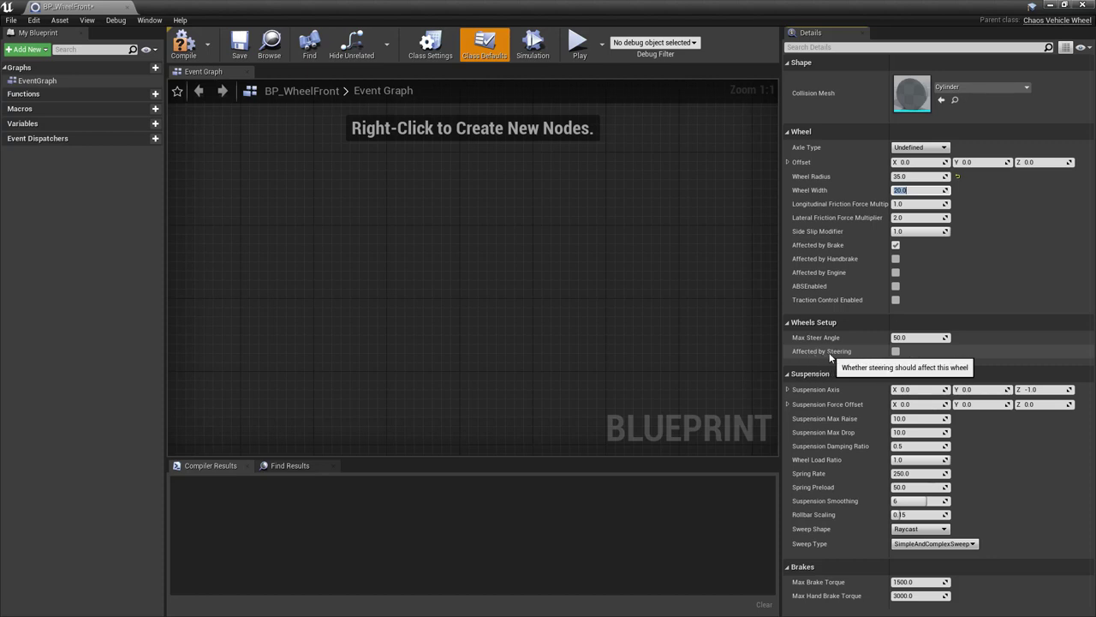
left_click(896, 352)
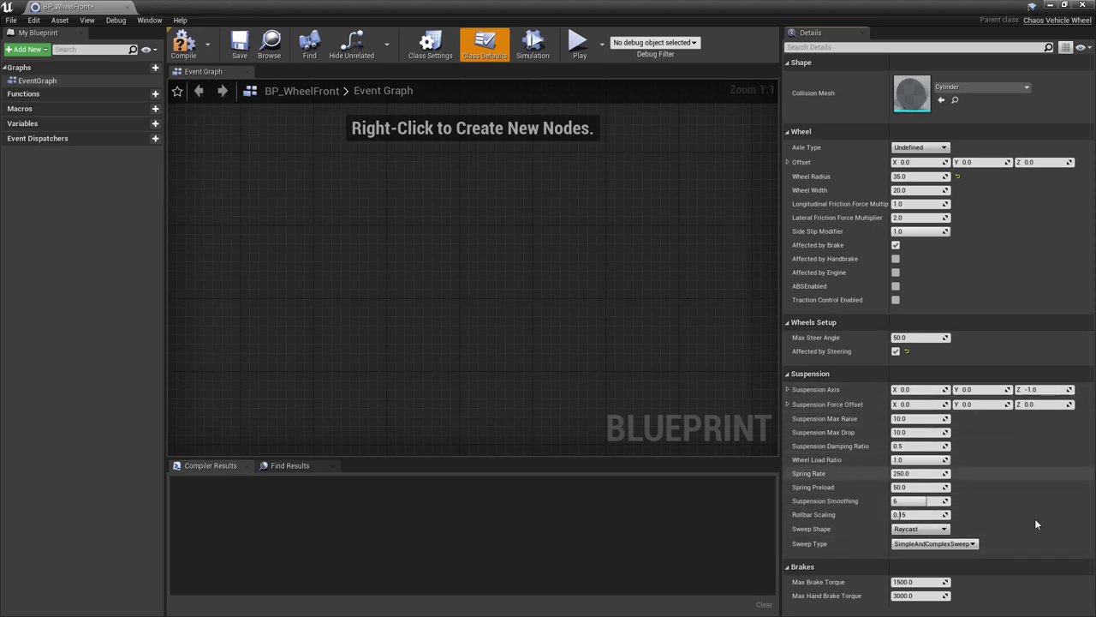
left_click(945, 530)
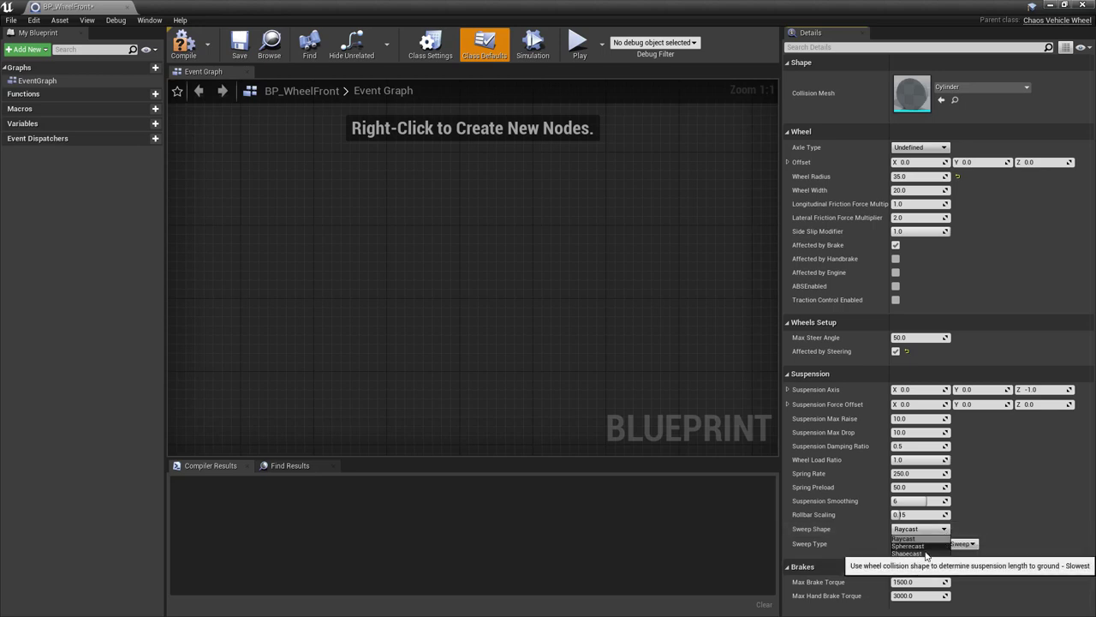
left_click(919, 531)
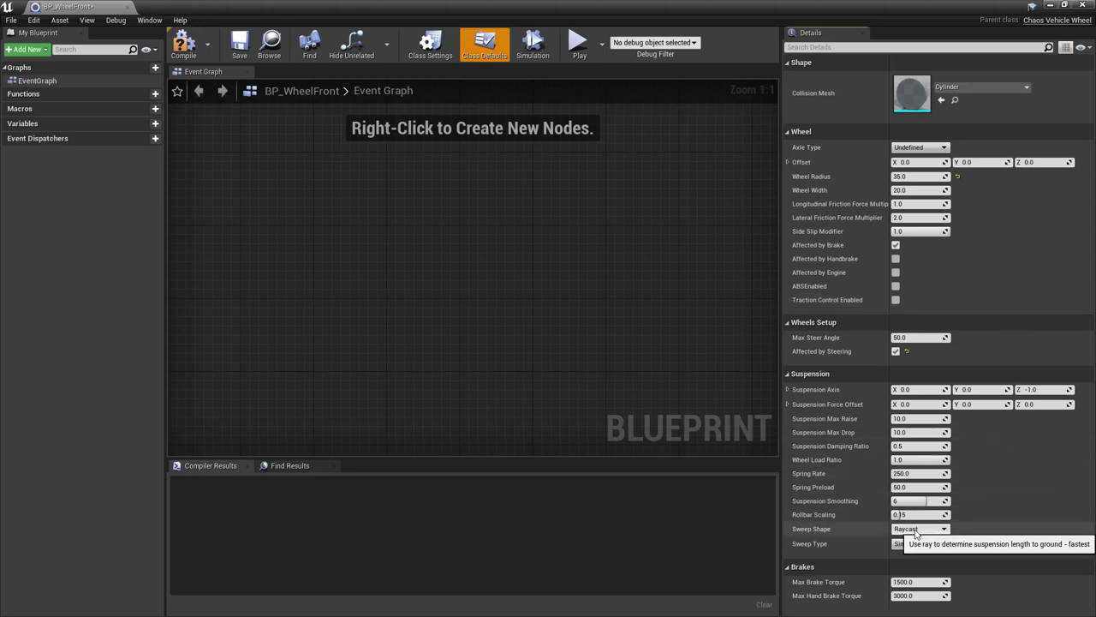
left_click(184, 43)
left_click(239, 44)
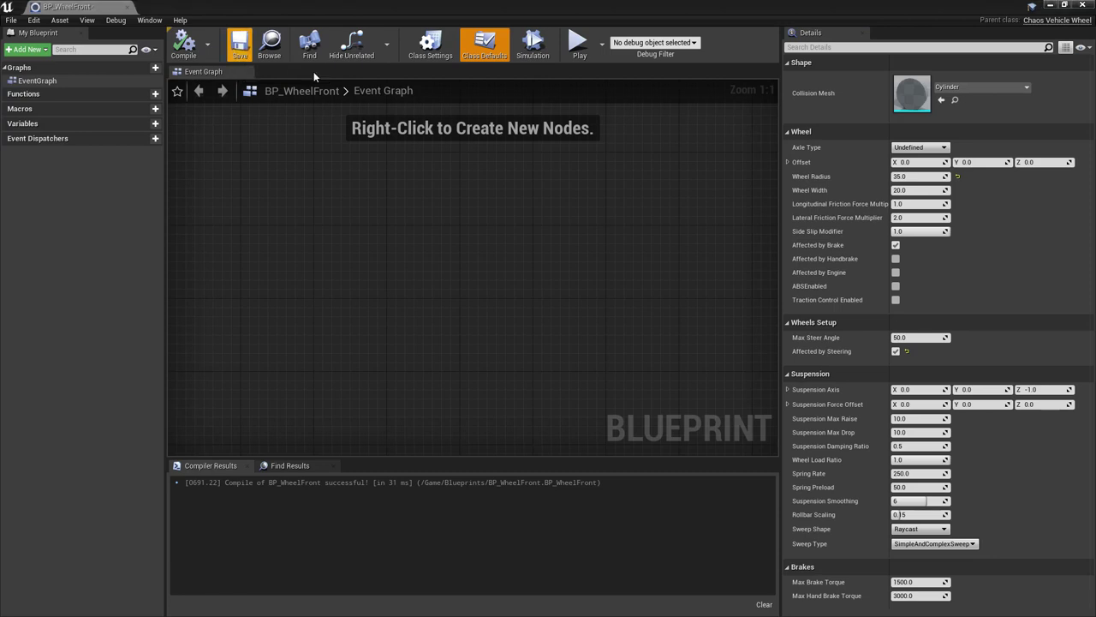
Step: Give BP_WheelRear Wheel Radius 35, Affected by Handbrake and Affected by Engine, then compile and save
left_click(1086, 5)
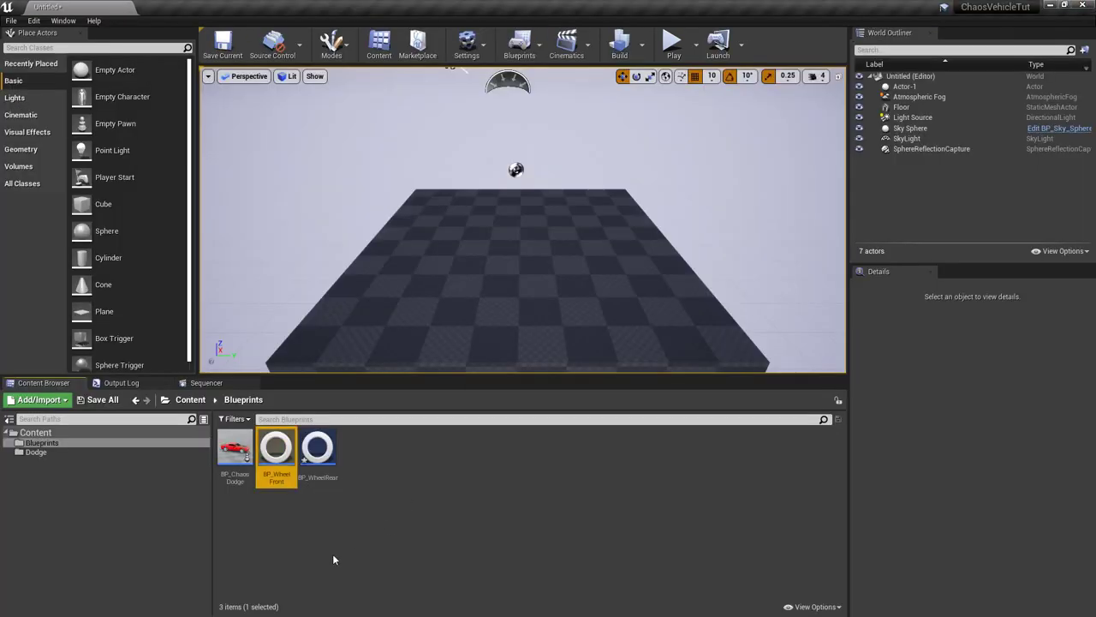
double_click(319, 452)
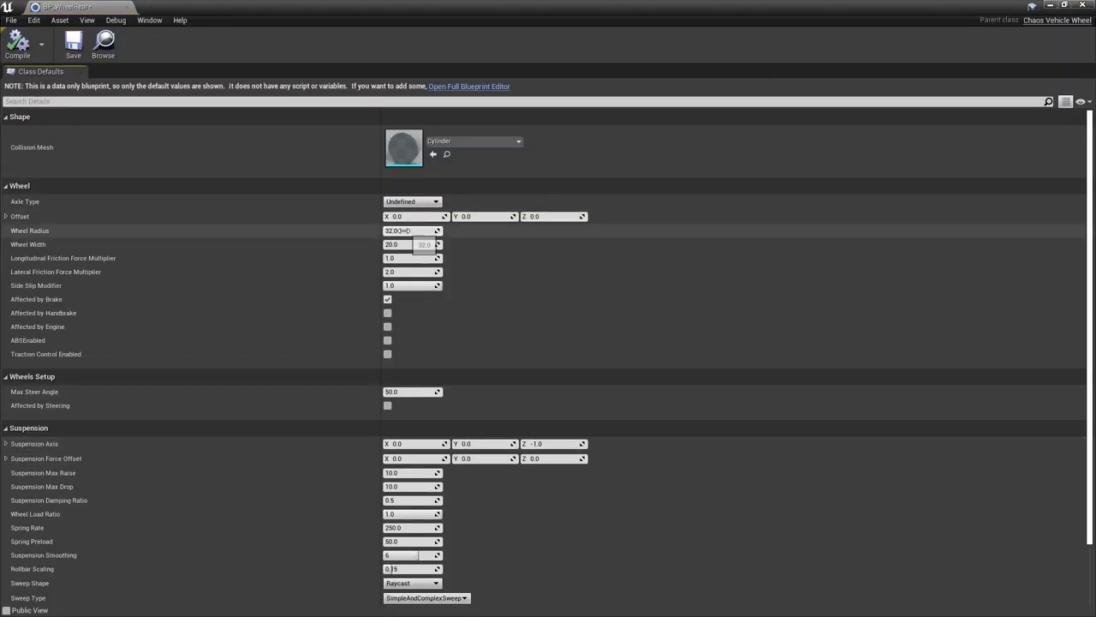
left_click(402, 231)
type("35")
key("Tab")
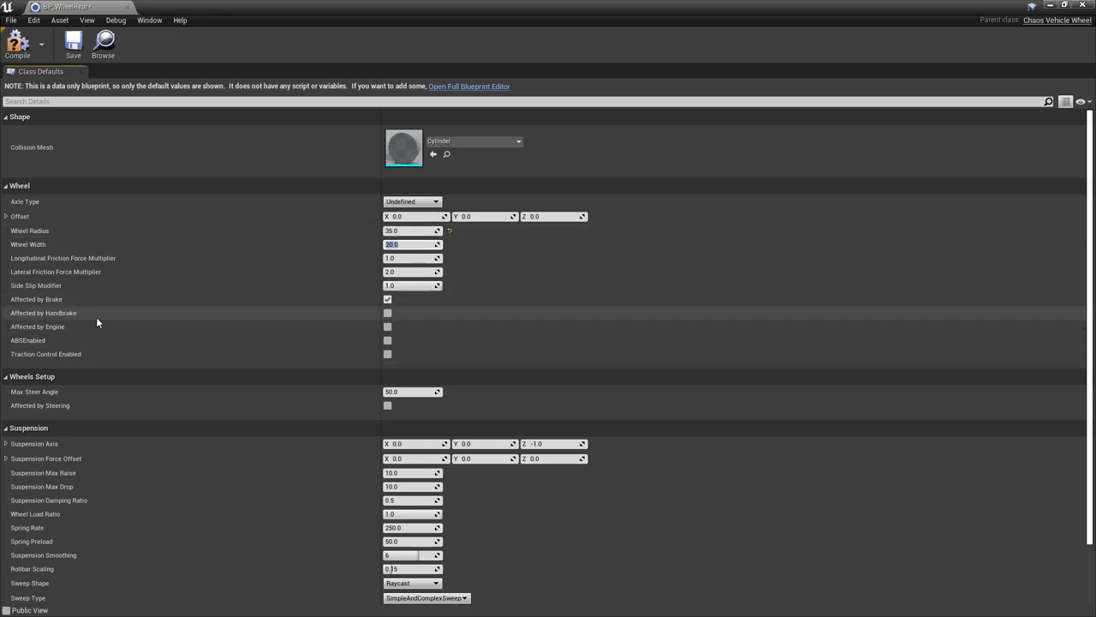
left_click(388, 314)
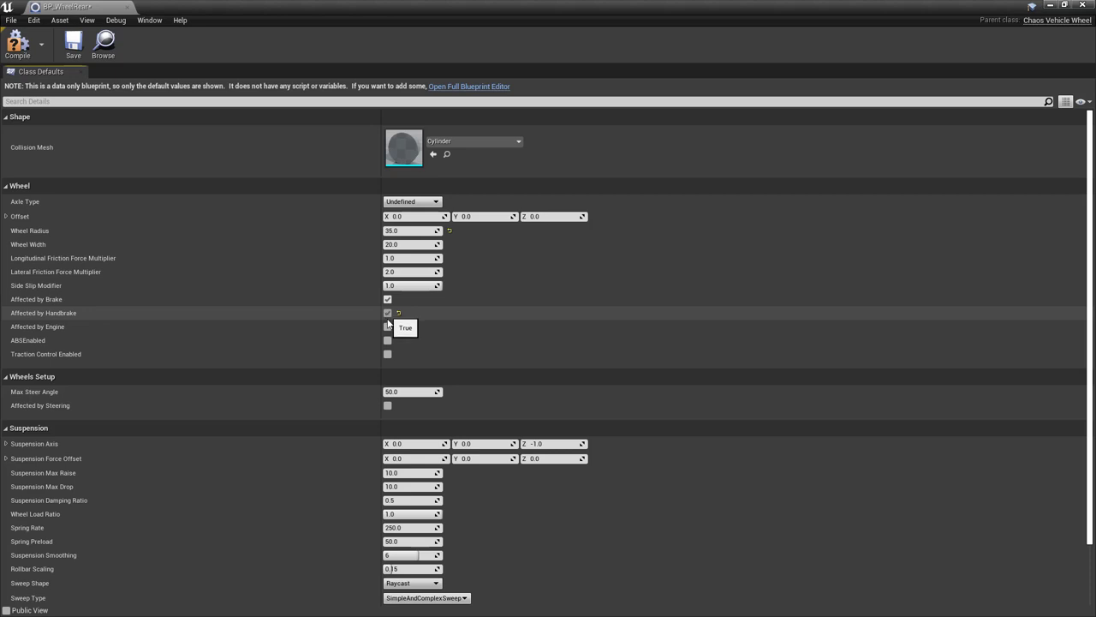
left_click(388, 327)
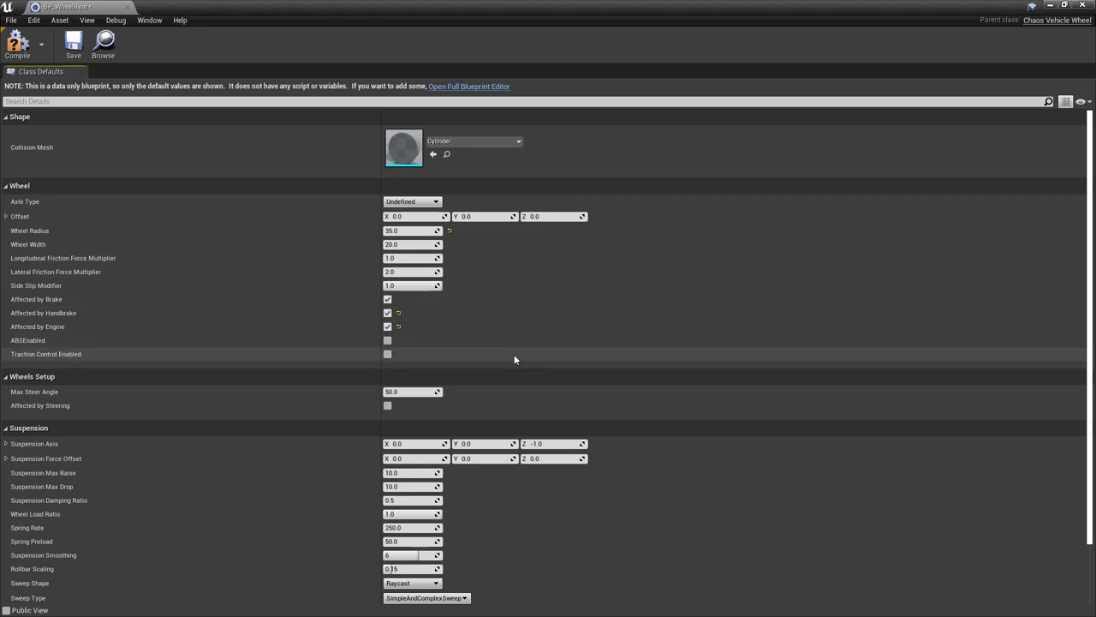
left_click(19, 45)
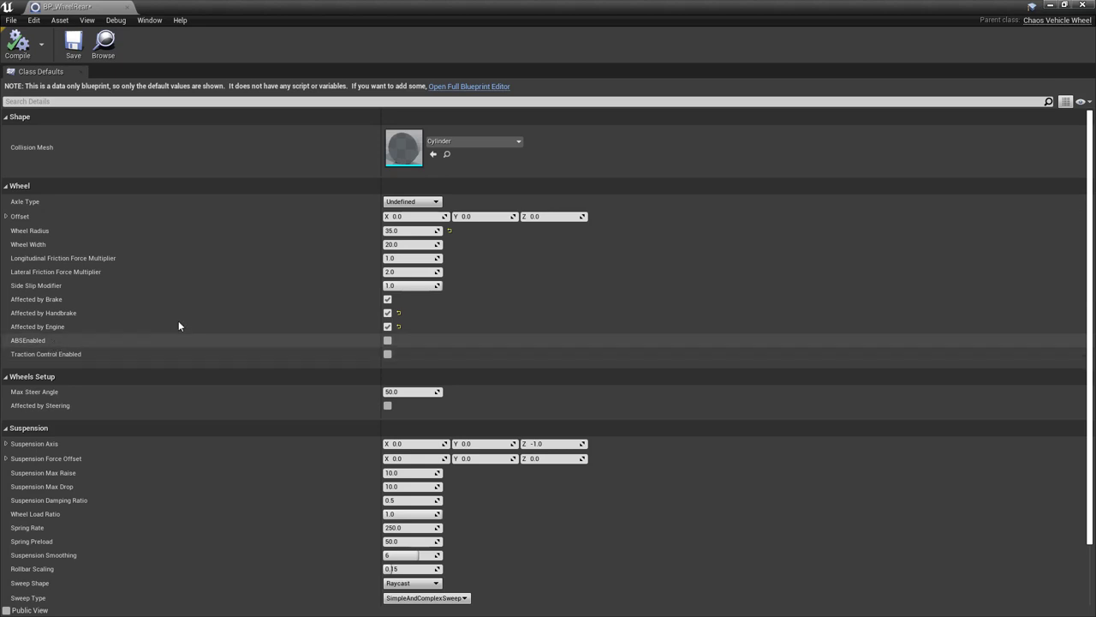
left_click(72, 44)
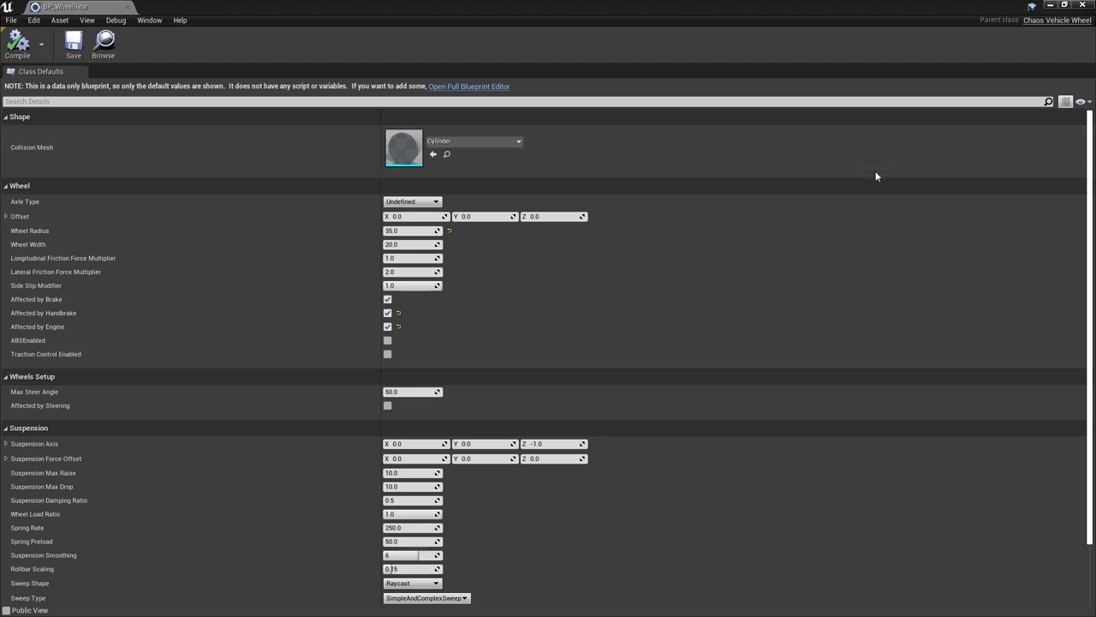
left_click(1088, 5)
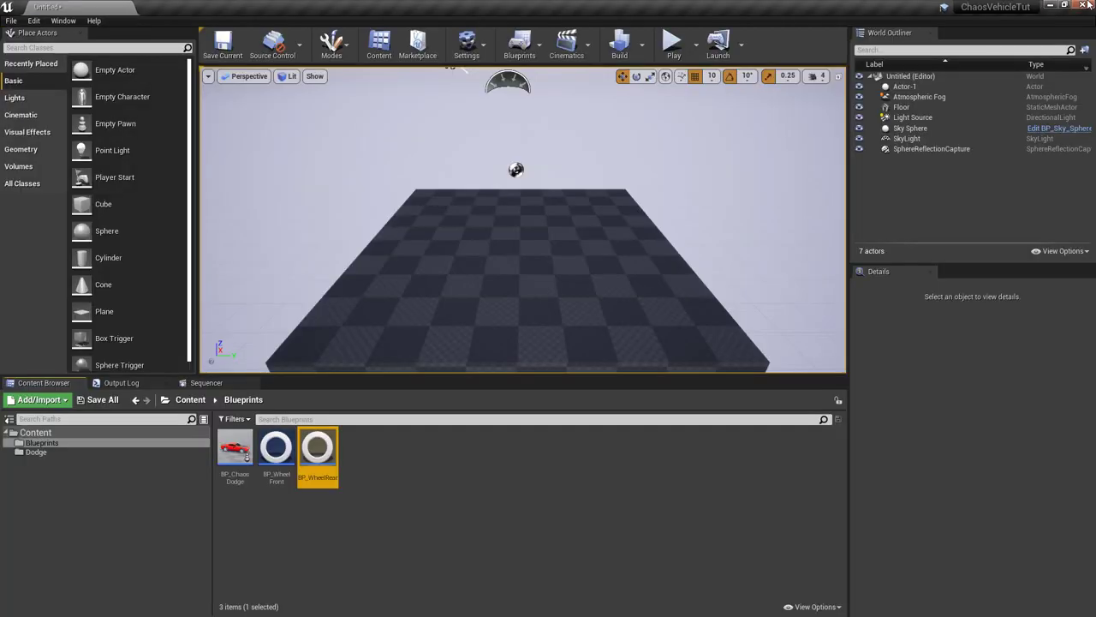
Step: In BP_ChaosDodge, assign BP_WheelFront to wheels 0 and 1 on bones Wheel_FL and Wheel_FR
left_click(354, 493)
double_click(241, 455)
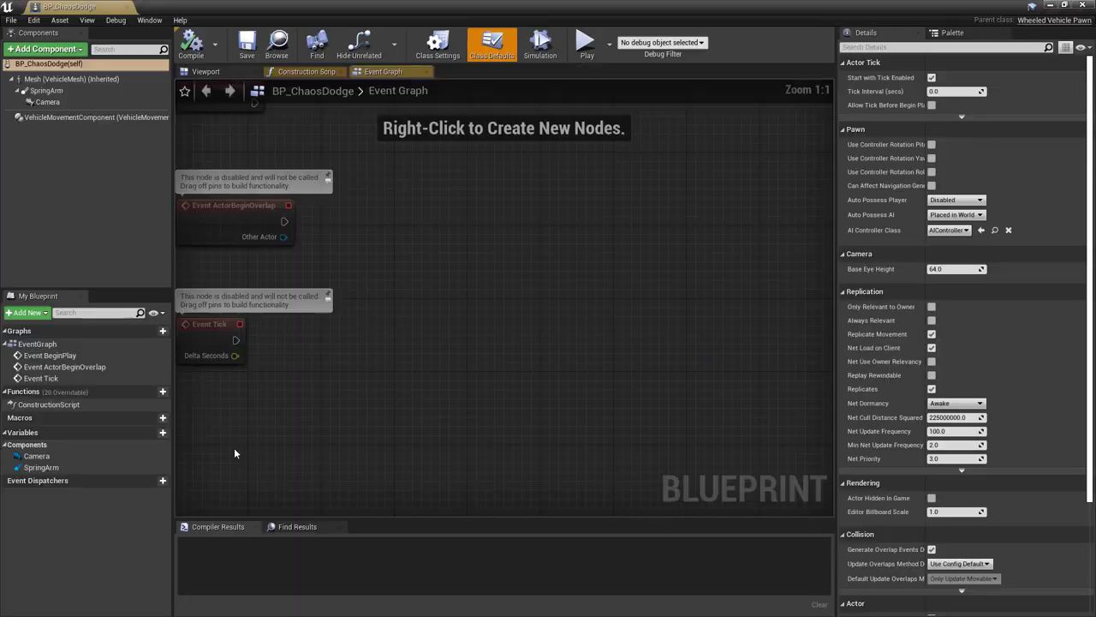
left_click(66, 120)
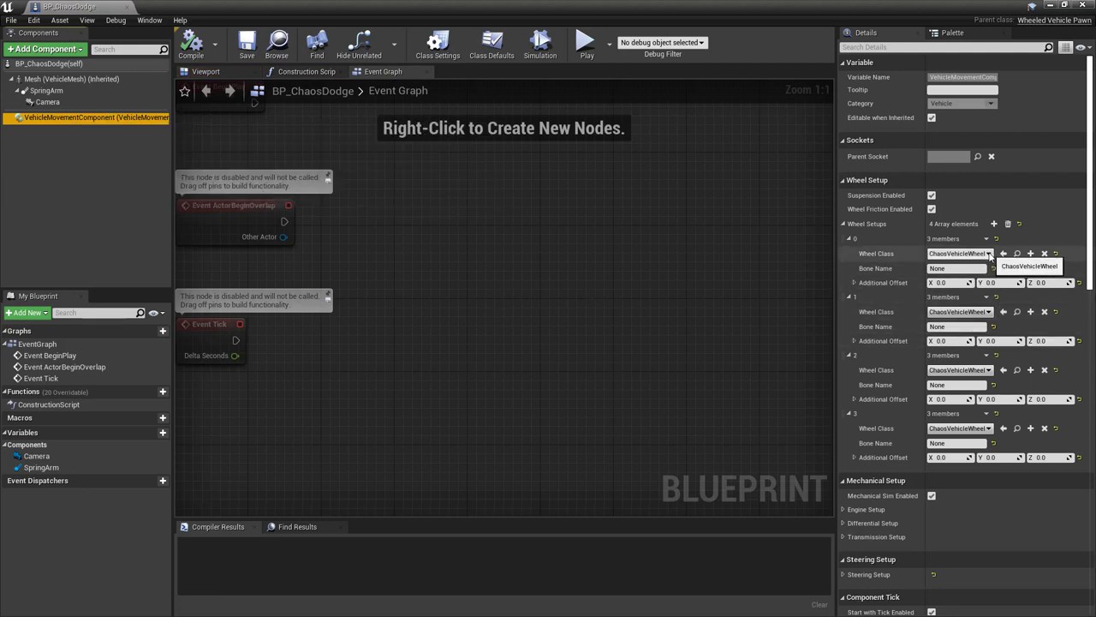
left_click(989, 253)
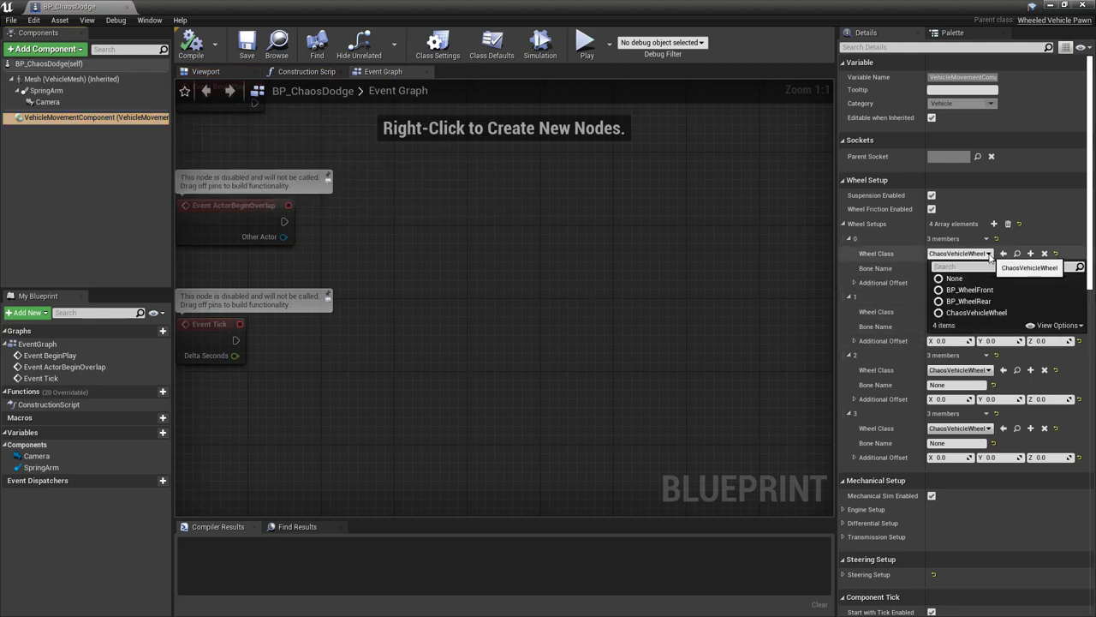
left_click(985, 291)
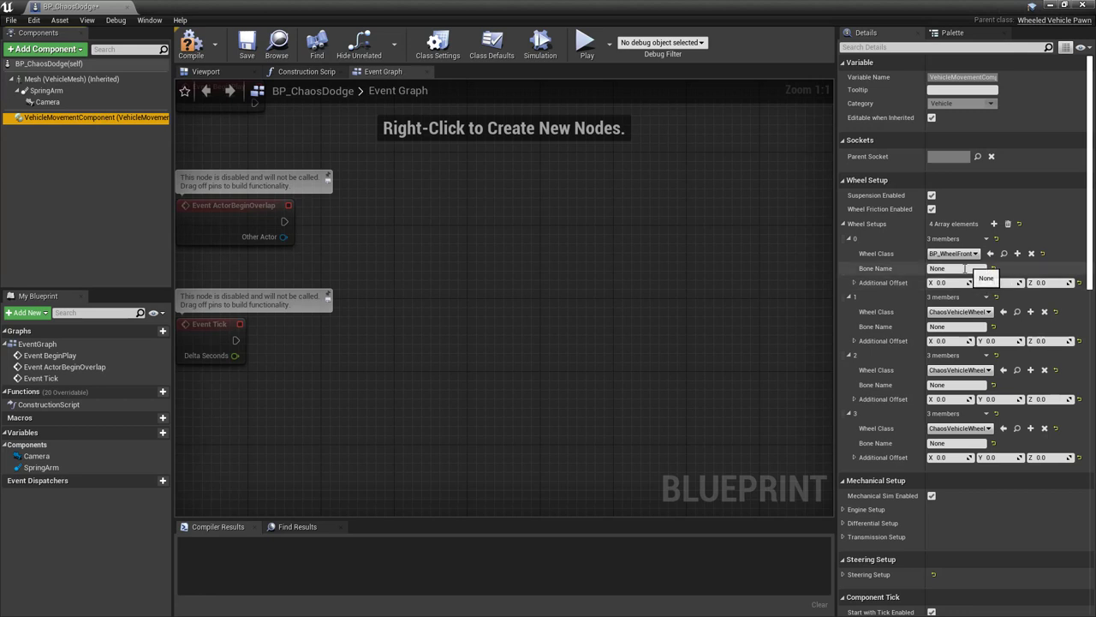
left_click(962, 269)
type("Wheel_FL")
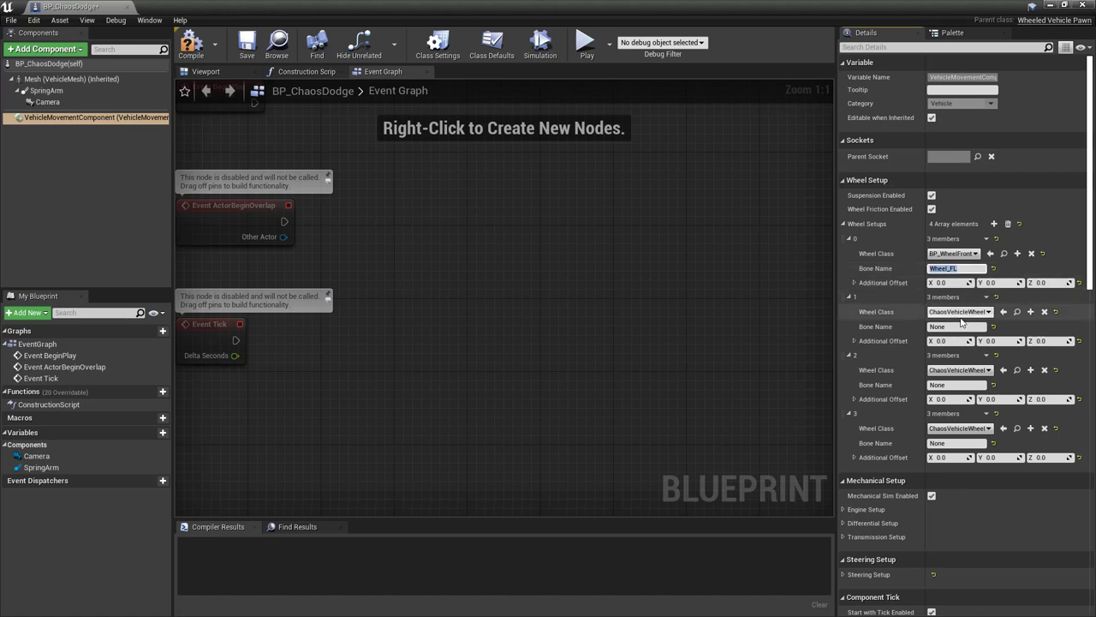
left_click(961, 311)
left_click(961, 346)
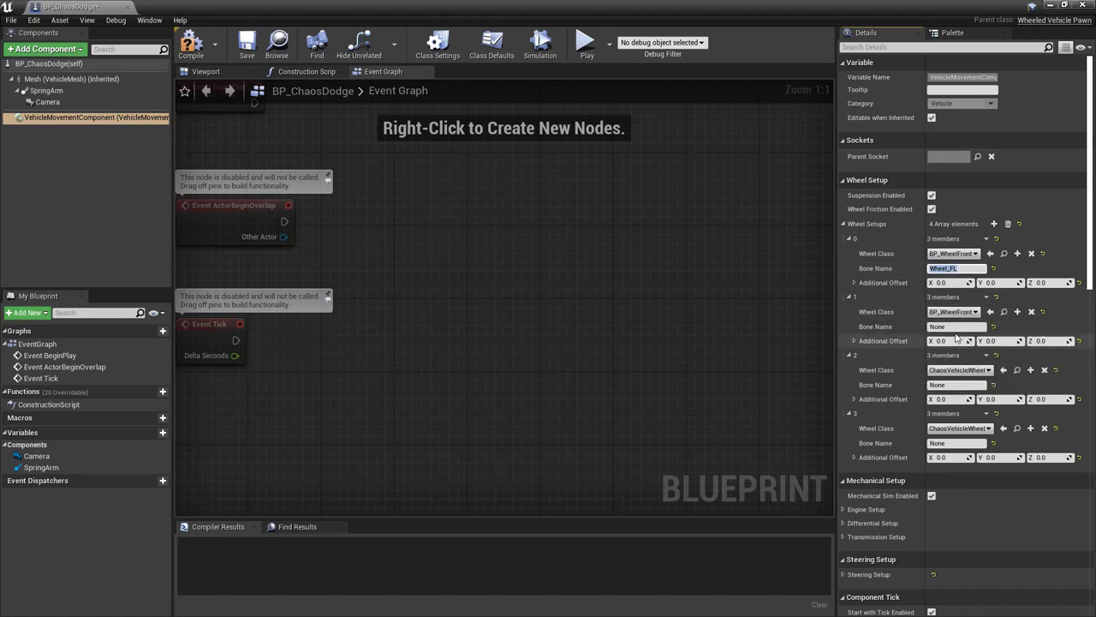
left_click(955, 327)
type("Whe")
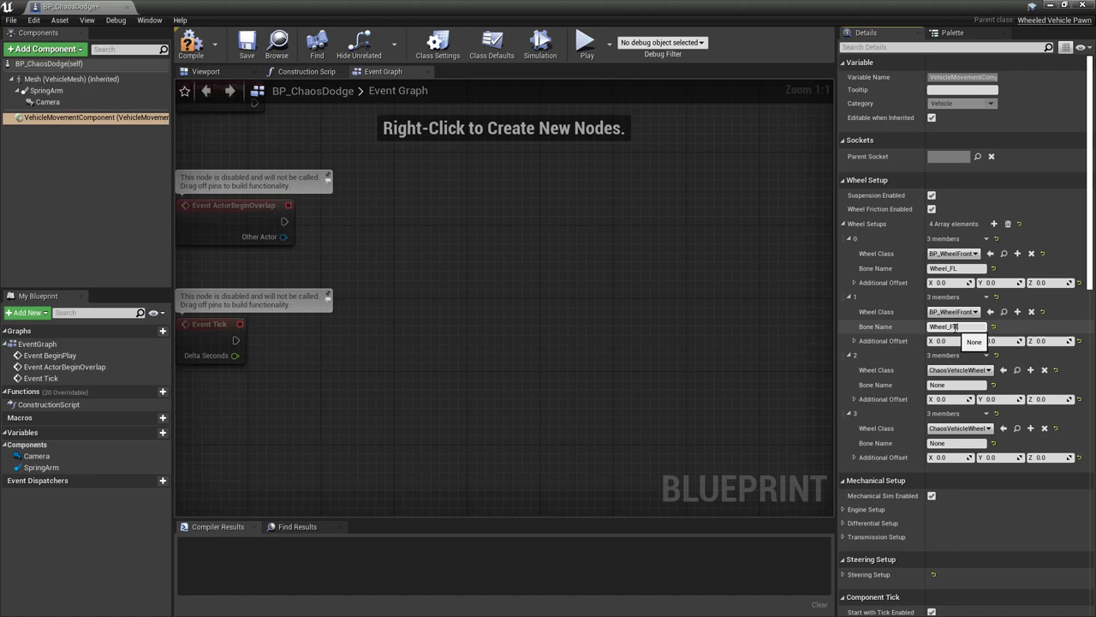
type("el_FR")
key("Return")
Step: Assign BP_WheelRear to wheels 2 and 3 on bones Wheel_RL and Wheel_RR
left_click(961, 370)
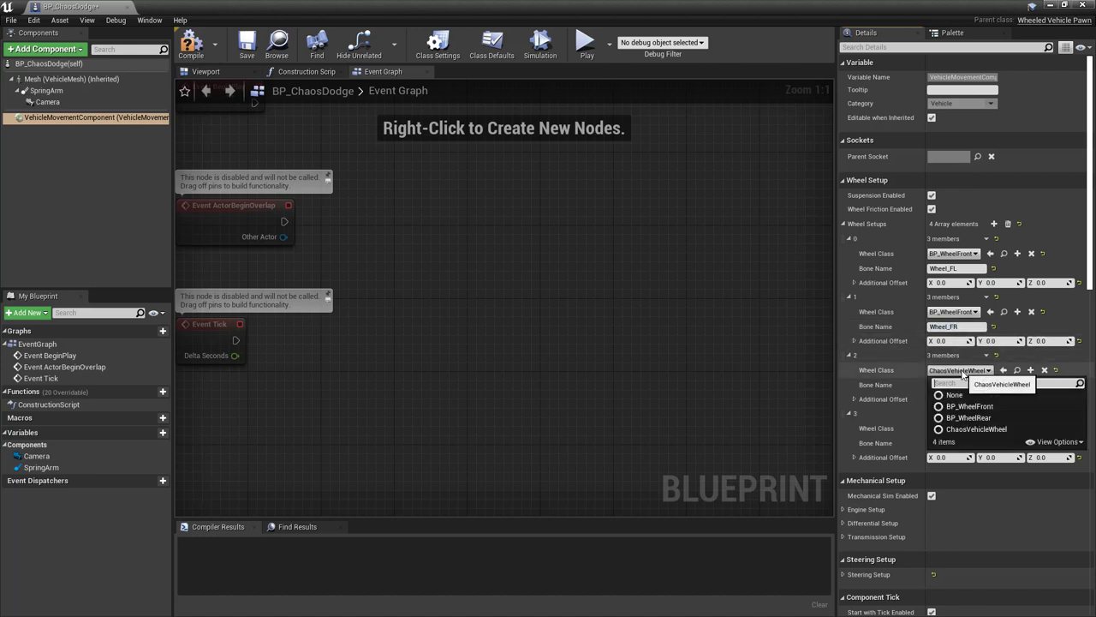
left_click(968, 418)
left_click(954, 385)
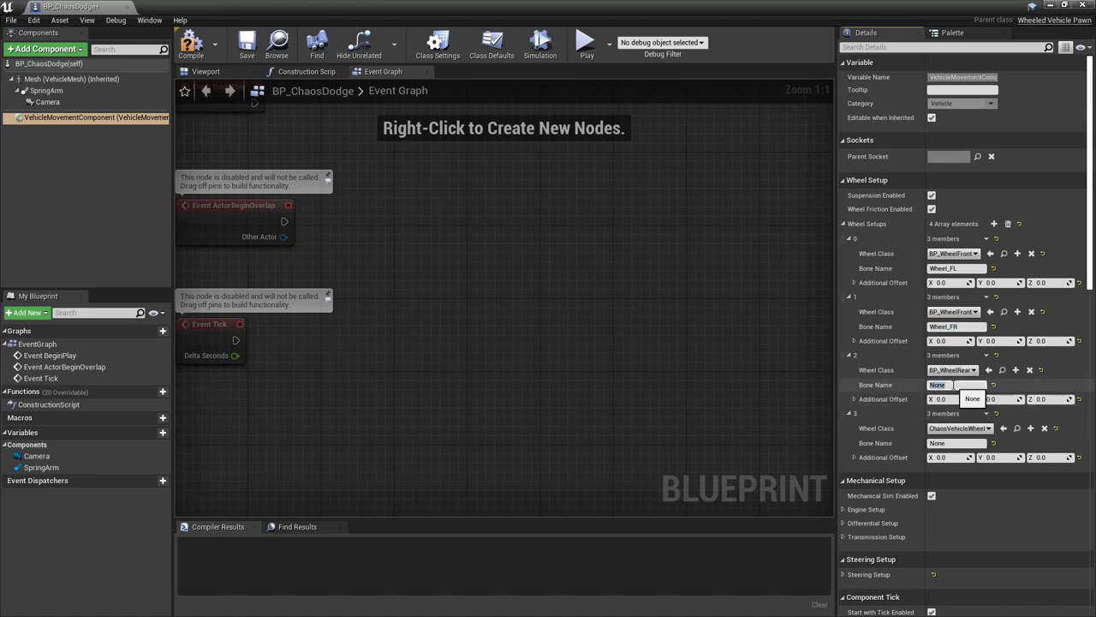
type("Wheel_RL")
left_click(960, 428)
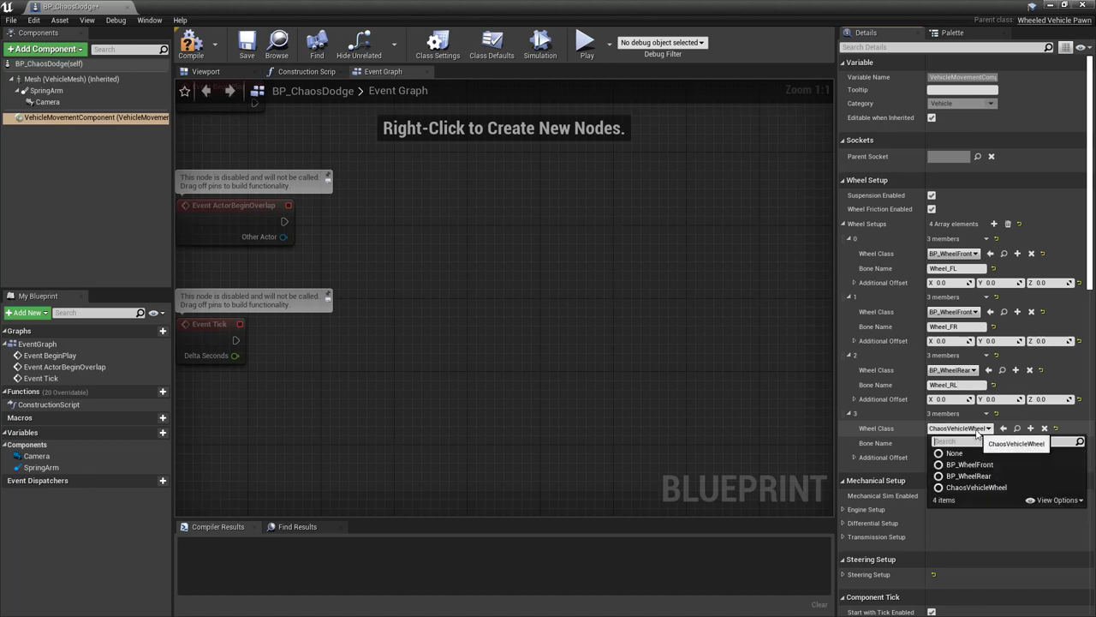
left_click(969, 477)
left_click(954, 442)
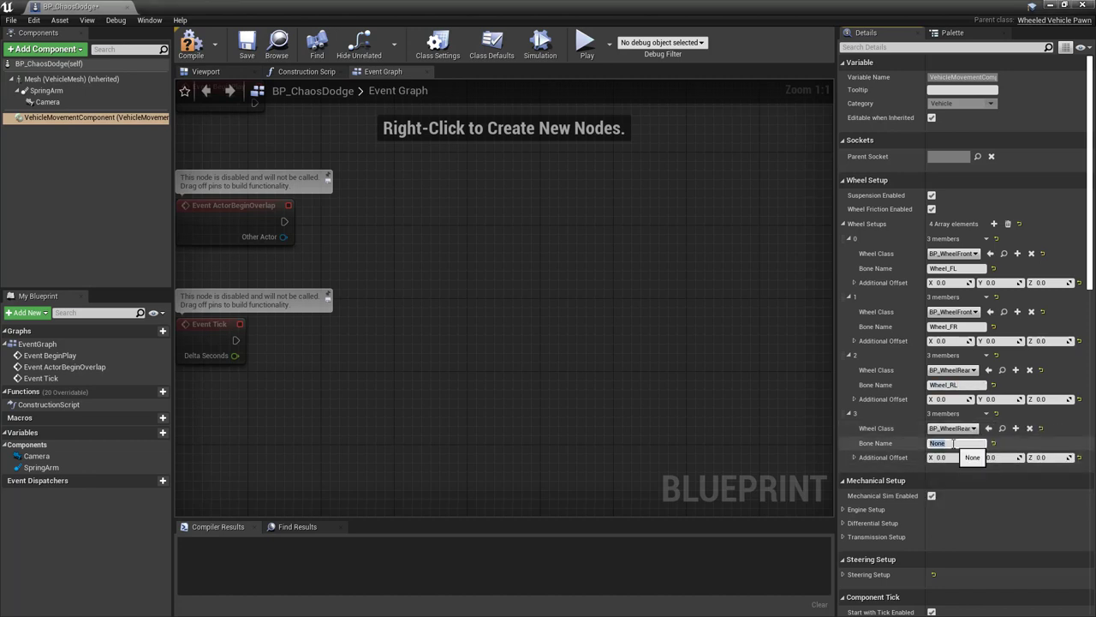
type("Wheel_RR")
key("Return")
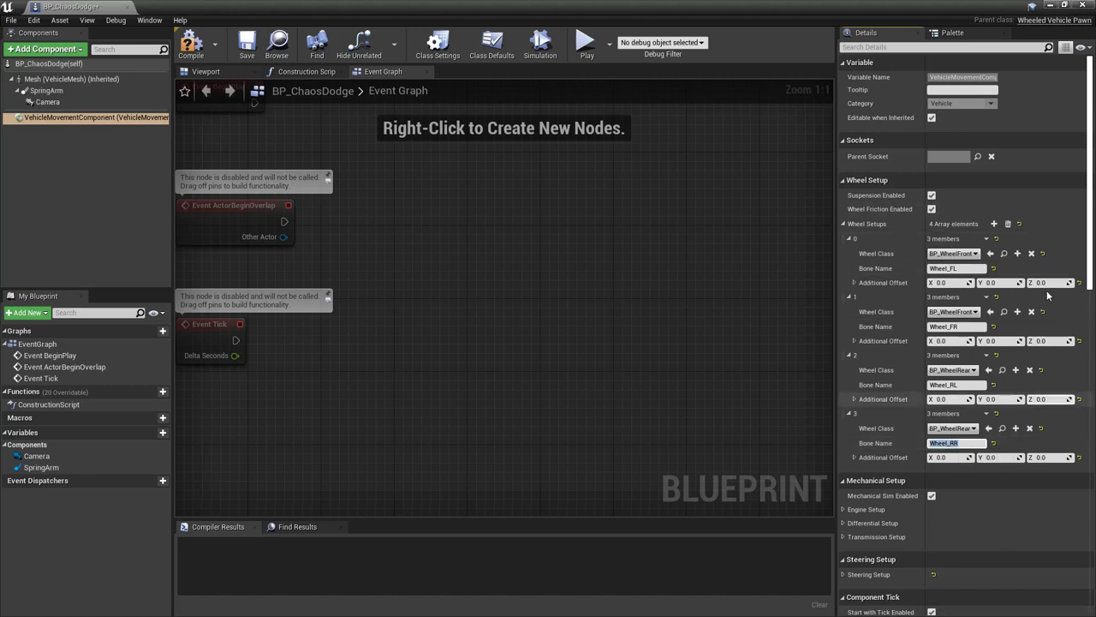
Step: Expand the Engine, Differential and Transmission setups and compile BP_ChaosDodge
left_click_drag(1090, 201, 1090, 307)
left_click(844, 232)
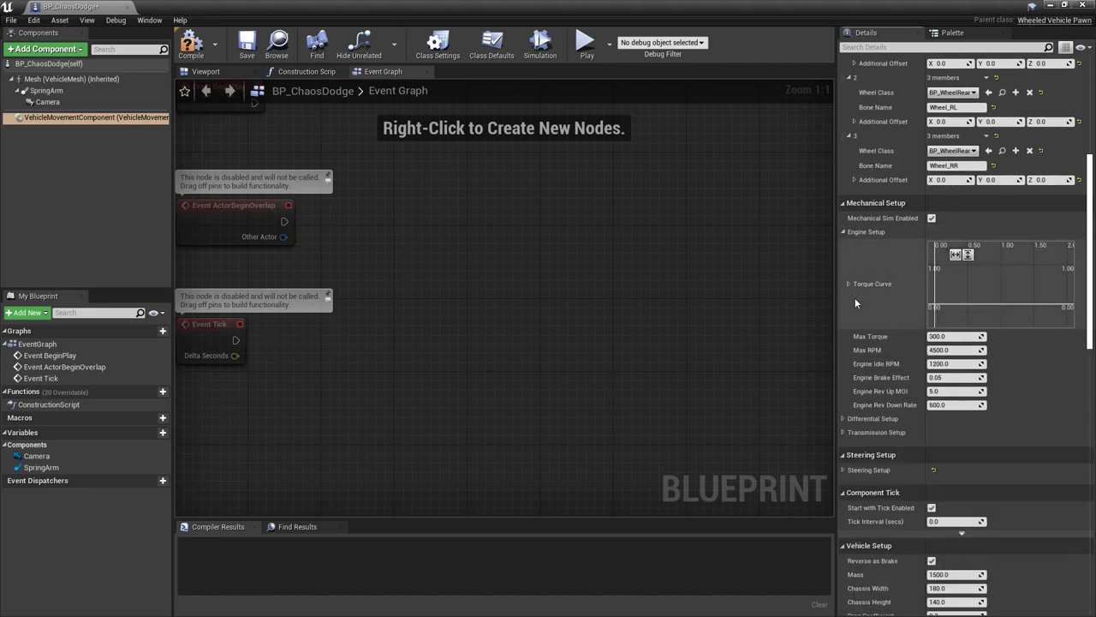
left_click(843, 418)
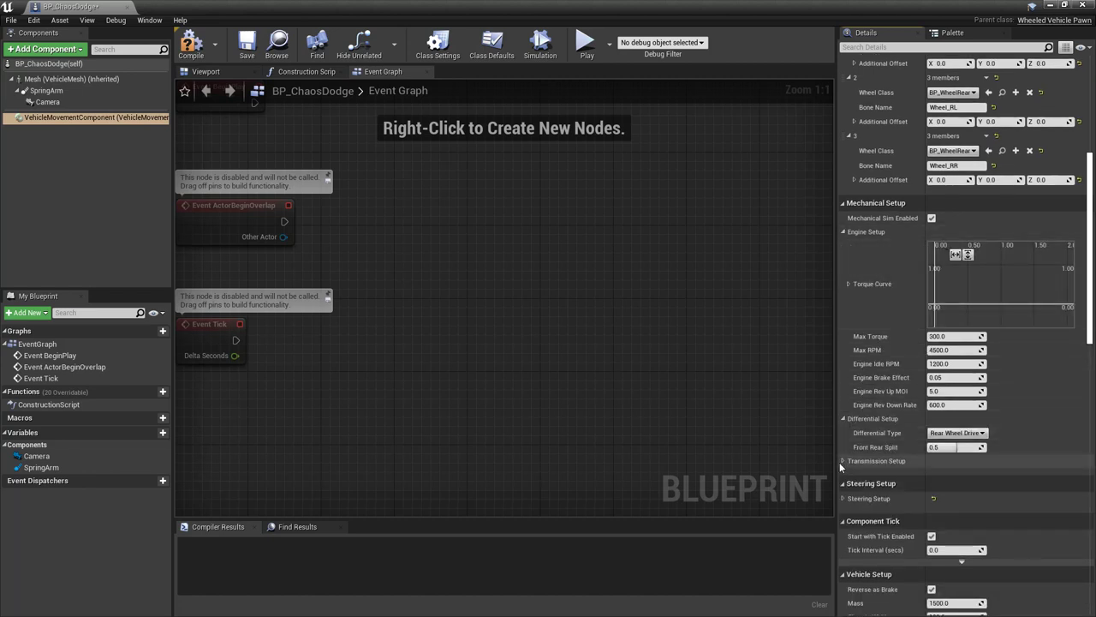
left_click(842, 461)
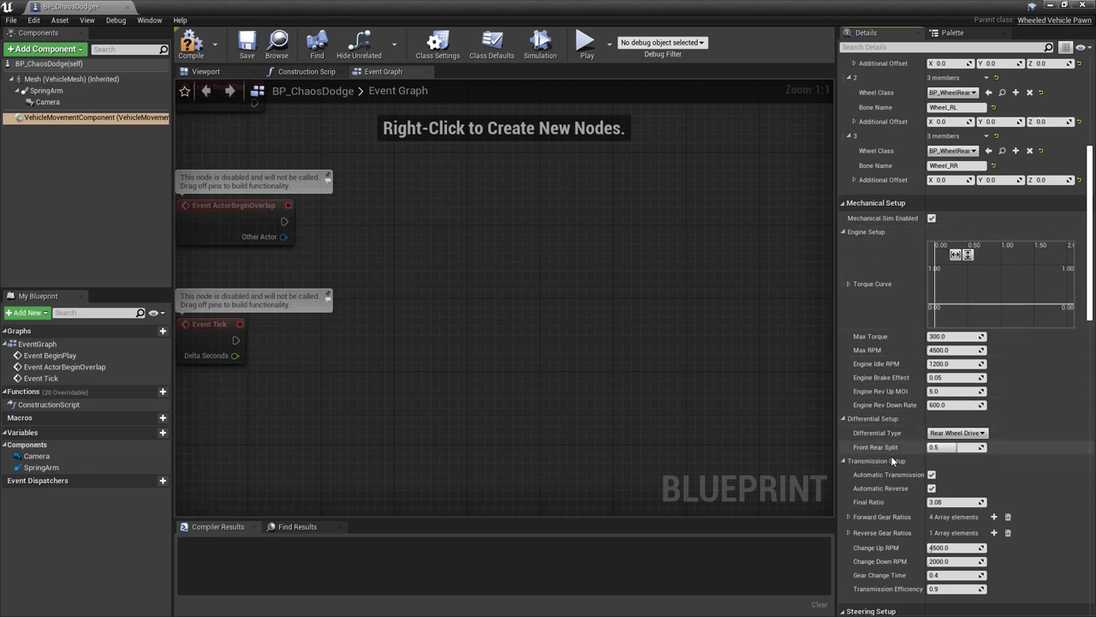
scroll(1090, 317, "down", 2)
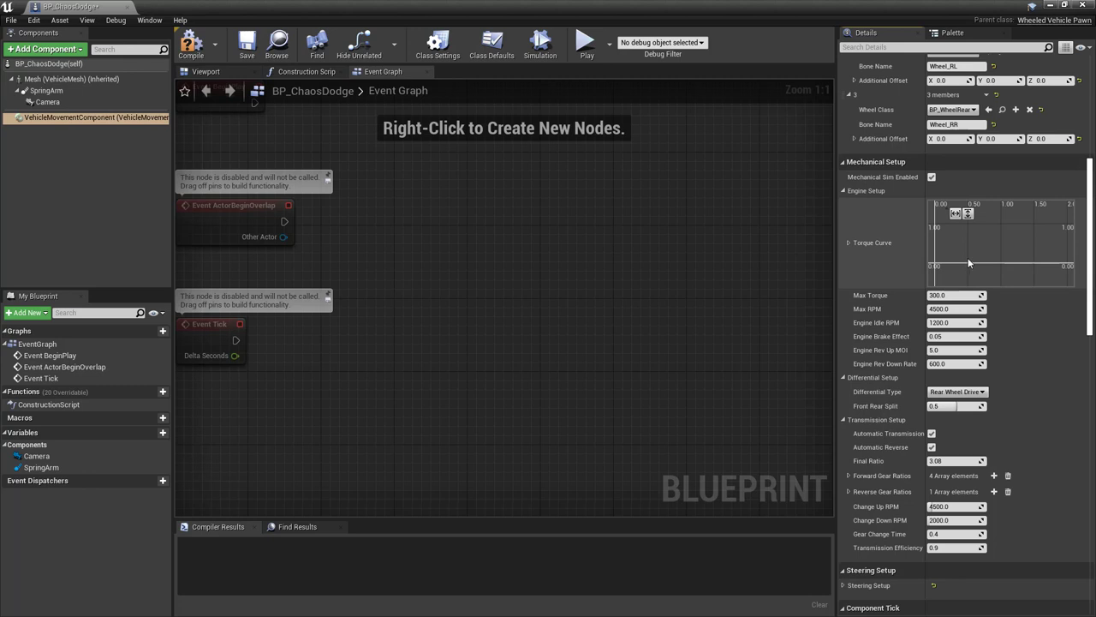
left_click(191, 45)
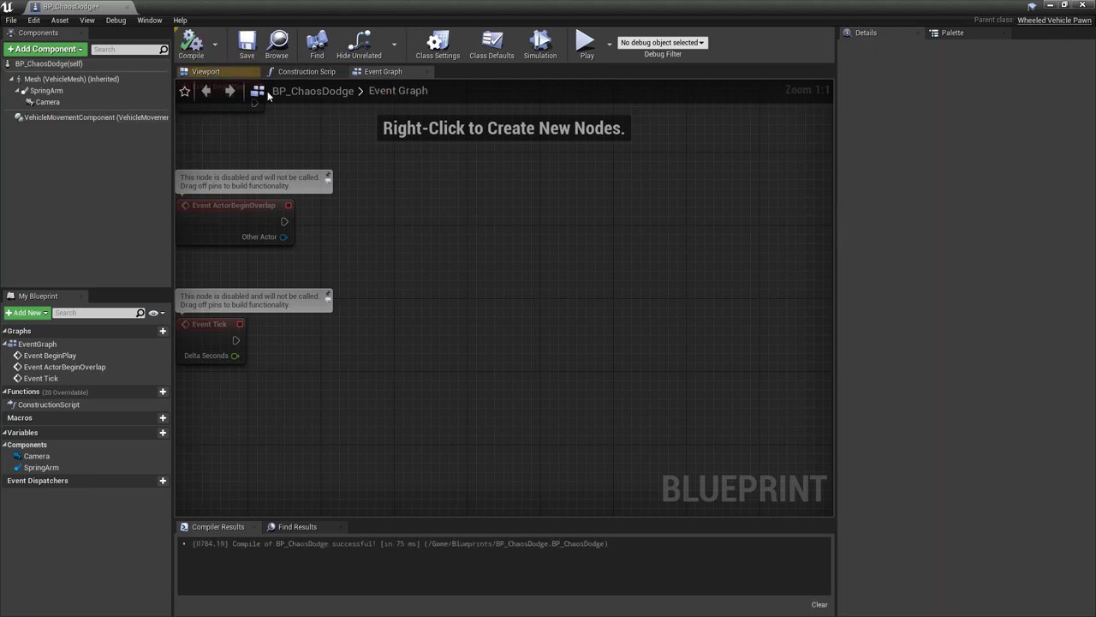
left_click(59, 118)
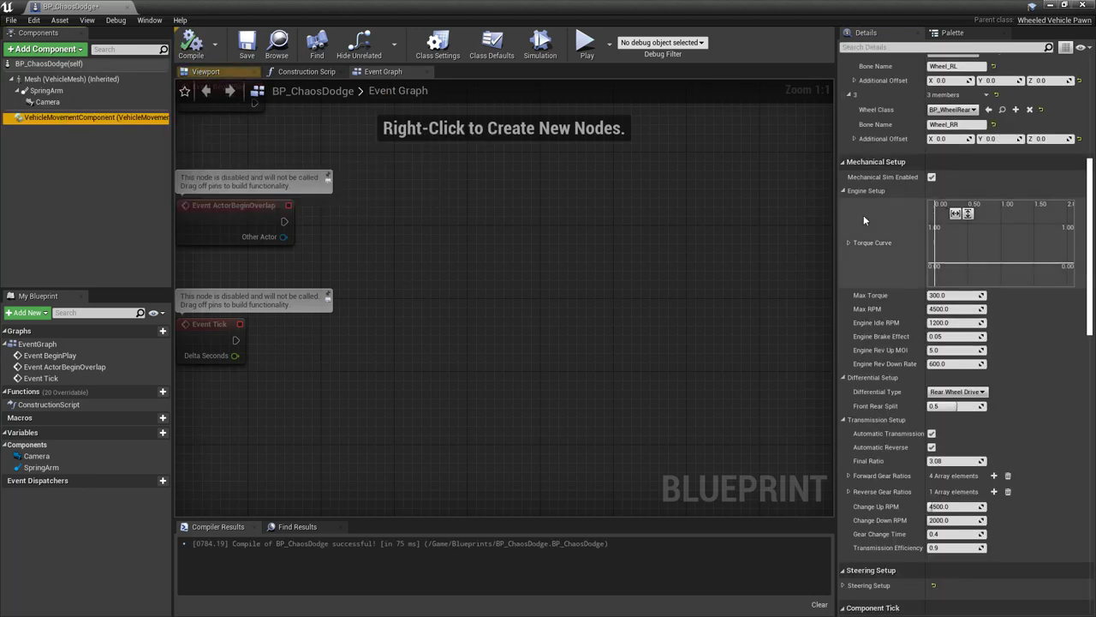
Step: Open the Torque Curve in its own curve editor window, moved up and left
double_click(995, 245)
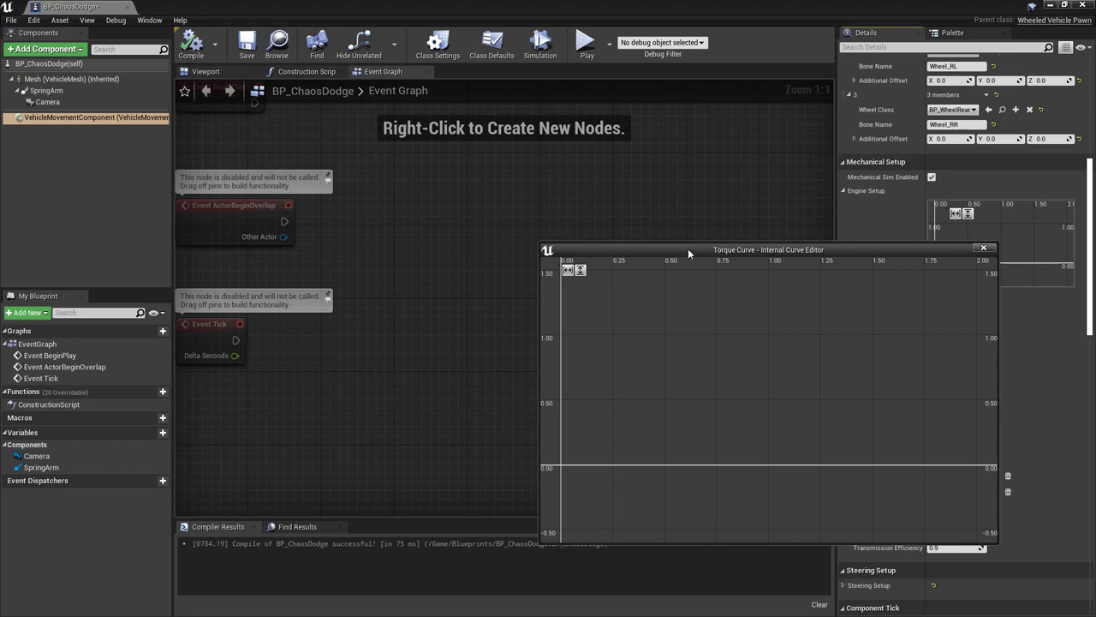
left_click_drag(688, 248, 606, 202)
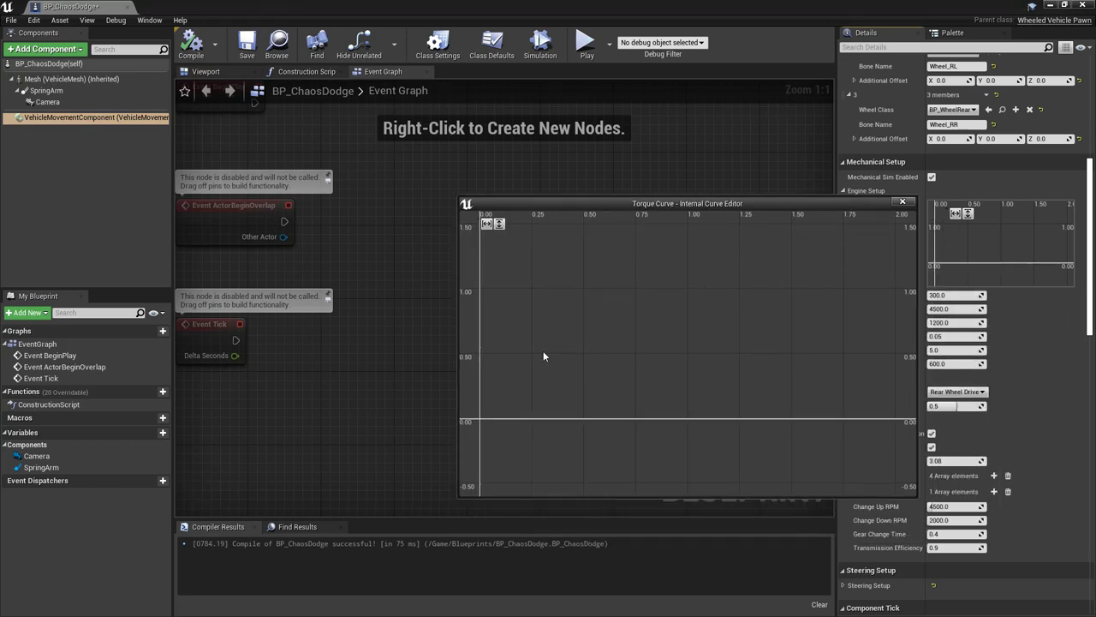
left_click_drag(634, 209, 525, 177)
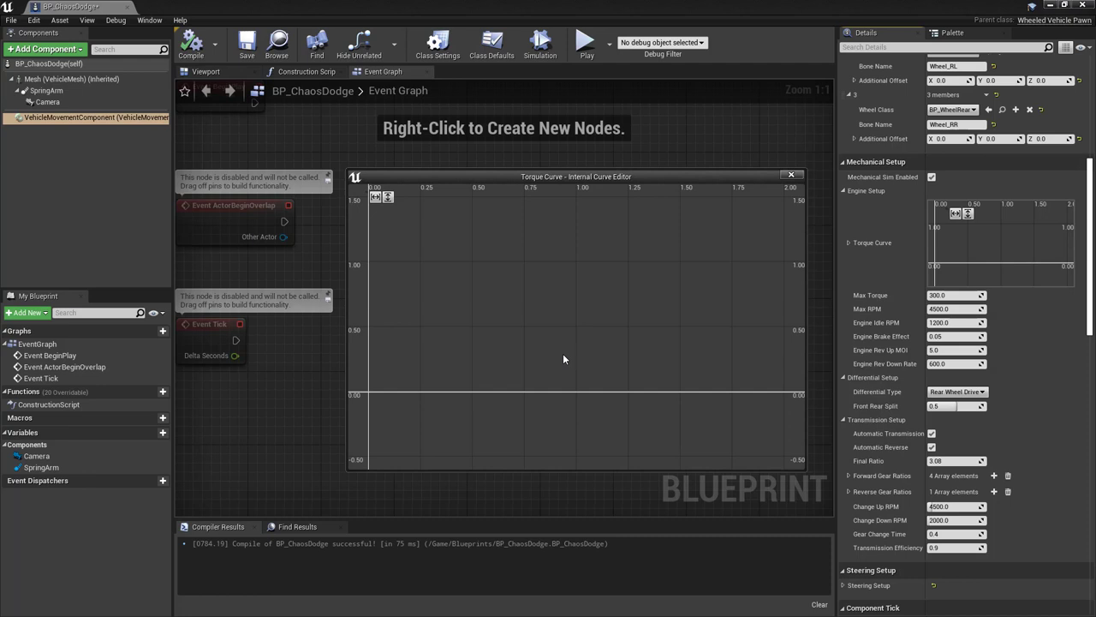
Step: Add a first torque curve key at time 0
mouse_move(546, 396)
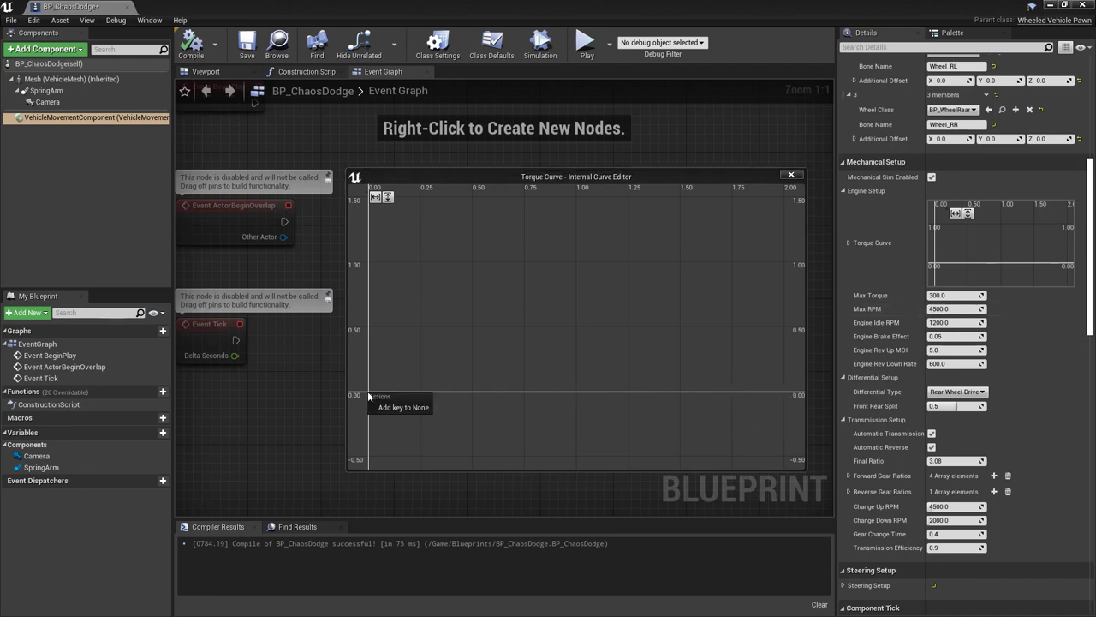
left_click(398, 407)
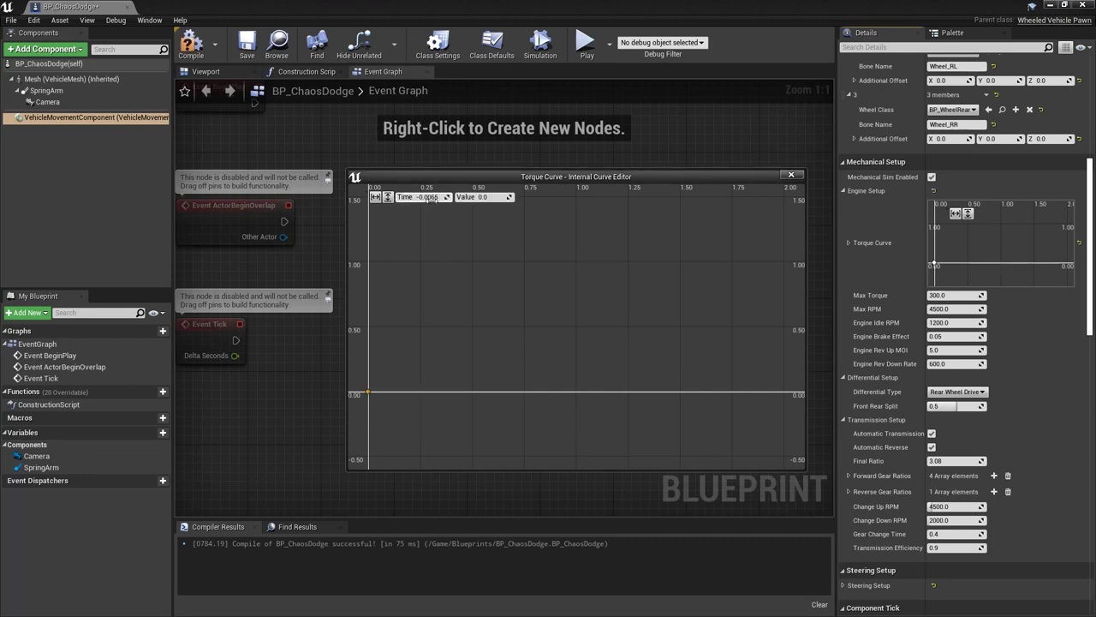
left_click(428, 197)
type("0")
key("Return")
left_click(514, 274)
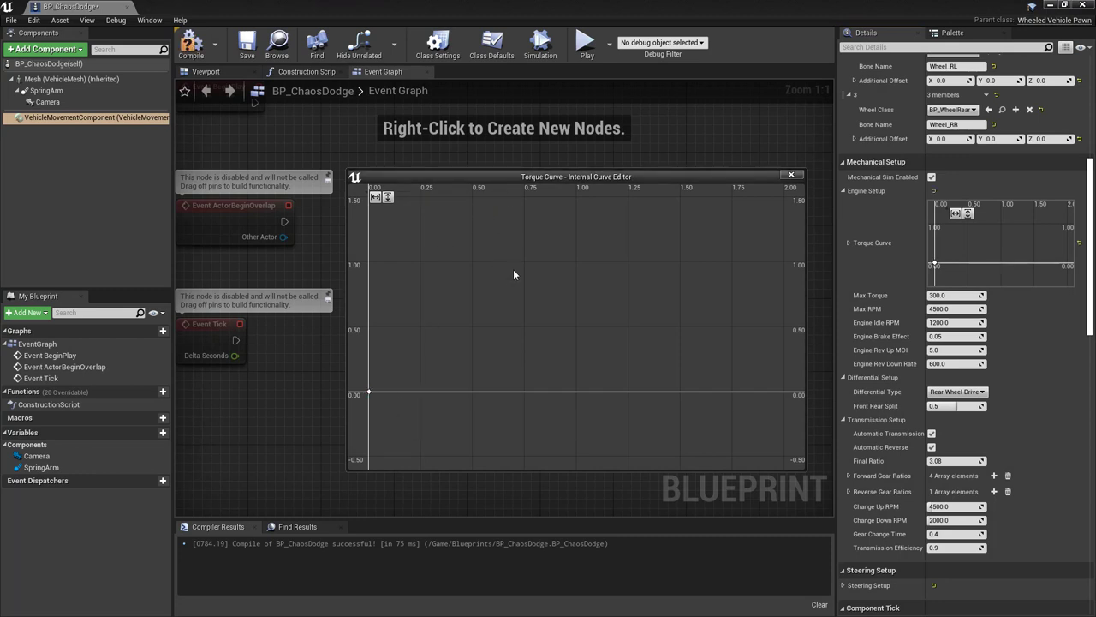
Step: Add a second key at time 5000 and fit the full time range in view
right_click(700, 391)
left_click(716, 405)
left_click(426, 197)
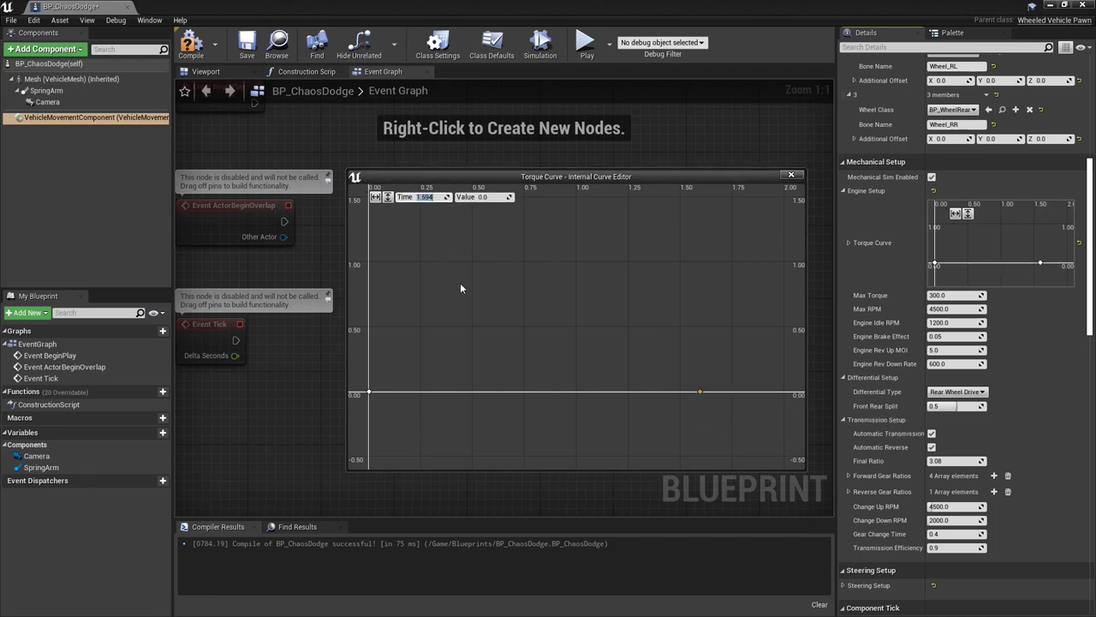
type("5000")
left_click(492, 197)
left_click(376, 198)
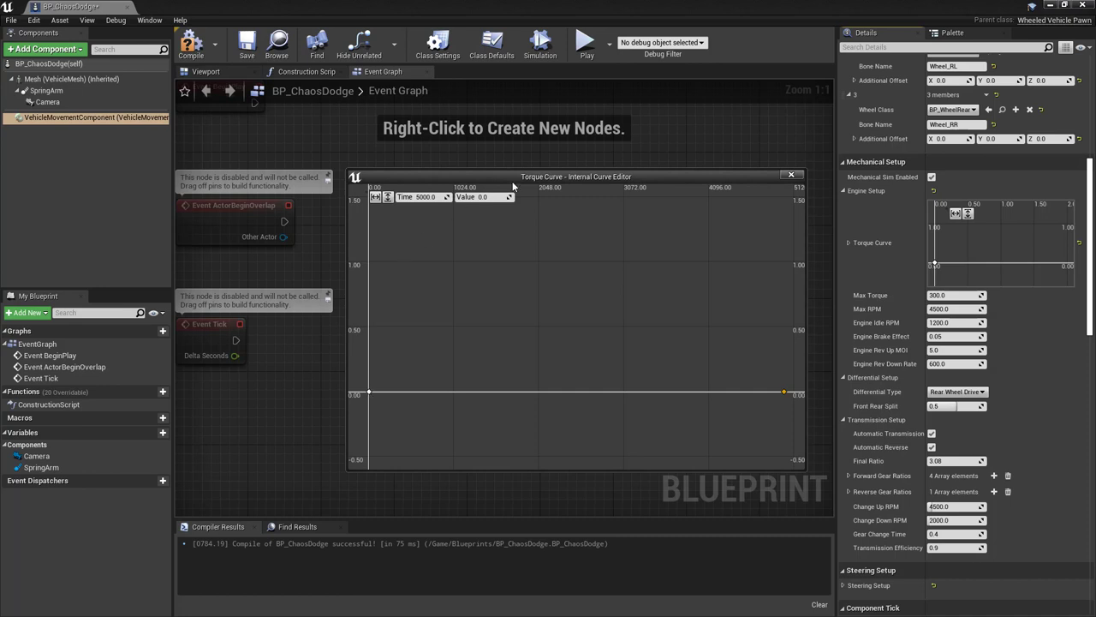
mouse_move(785, 395)
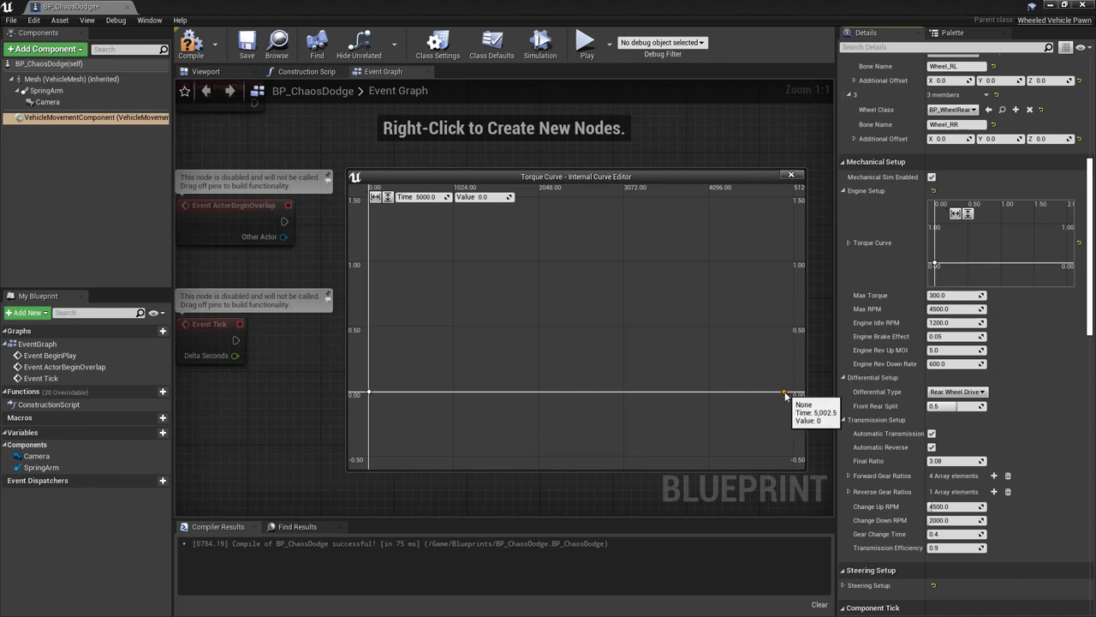
Step: Add four keys along the rising side of the torque curve, up to a peak near 1.35
right_click(406, 344)
left_click(434, 359)
right_click(453, 276)
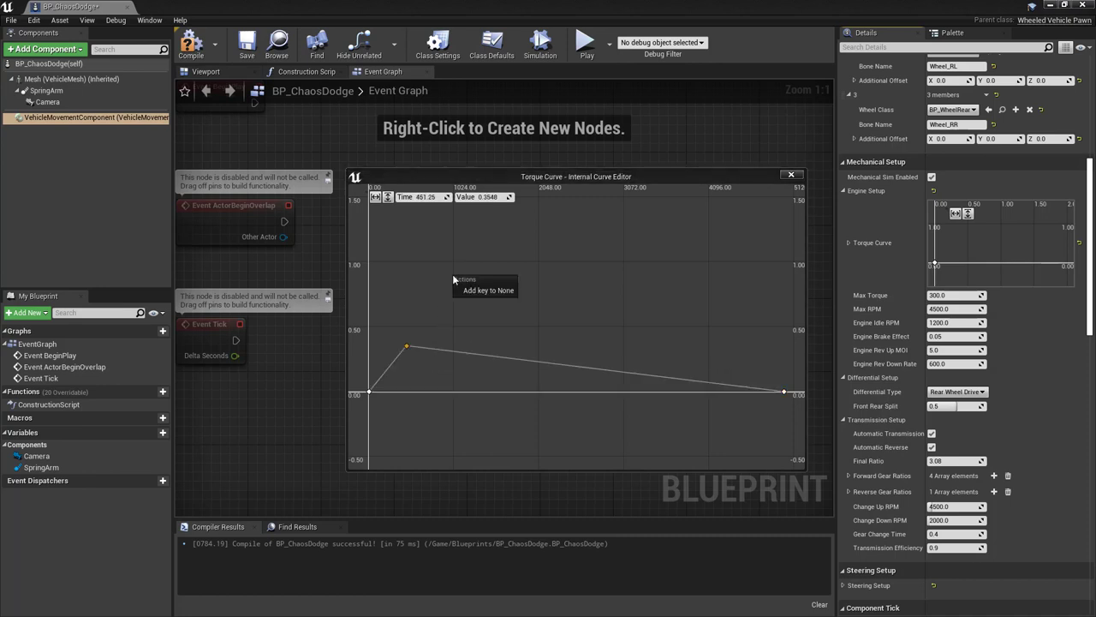
left_click(471, 289)
right_click(512, 241)
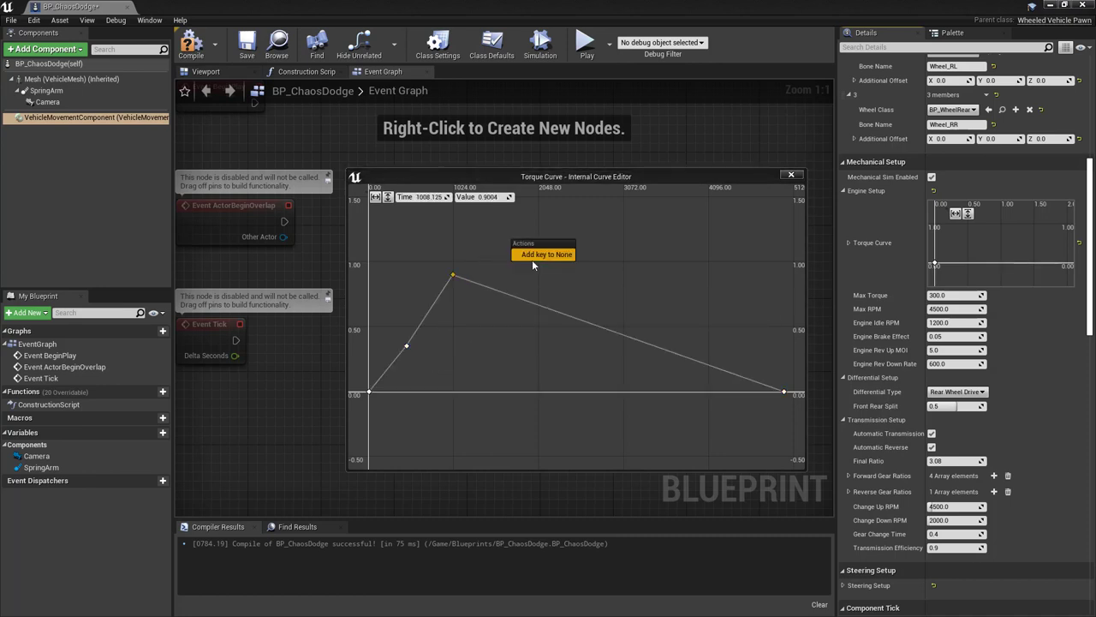
left_click(535, 256)
right_click(570, 222)
left_click(585, 231)
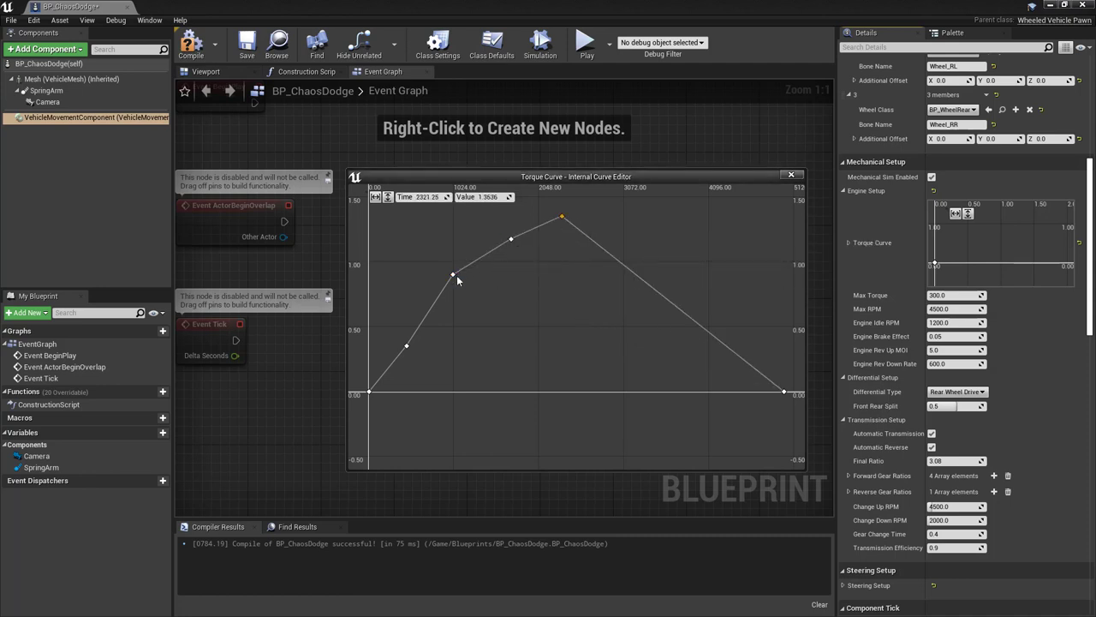
Step: Drag the keys so the curve peaks near 1.0 around 1600, then add falling-slope keys (about 0.81)
left_click_drag(407, 346, 399, 344)
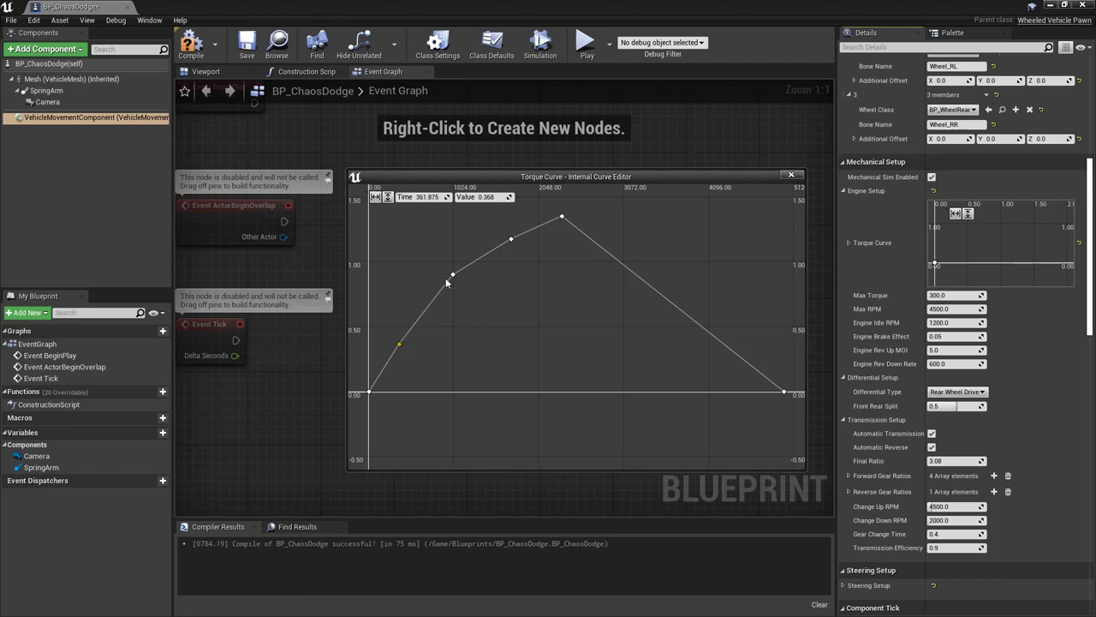
left_click_drag(454, 275, 452, 269)
left_click_drag(511, 238, 557, 197)
left_click_drag(452, 270, 451, 282)
left_click_drag(503, 231, 502, 267)
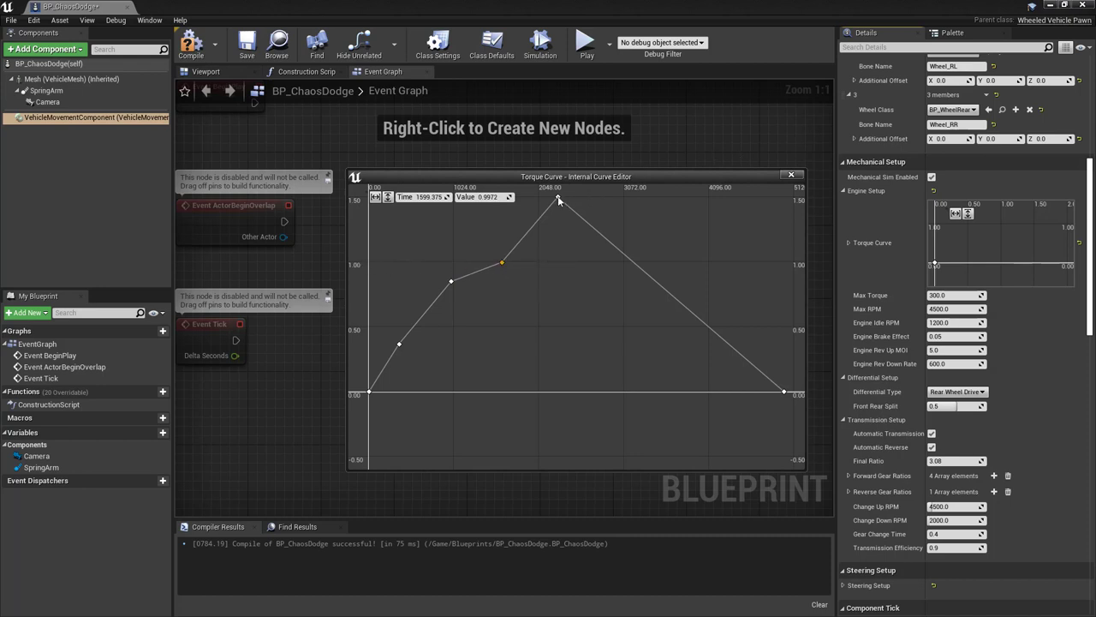
left_click_drag(559, 201, 569, 262)
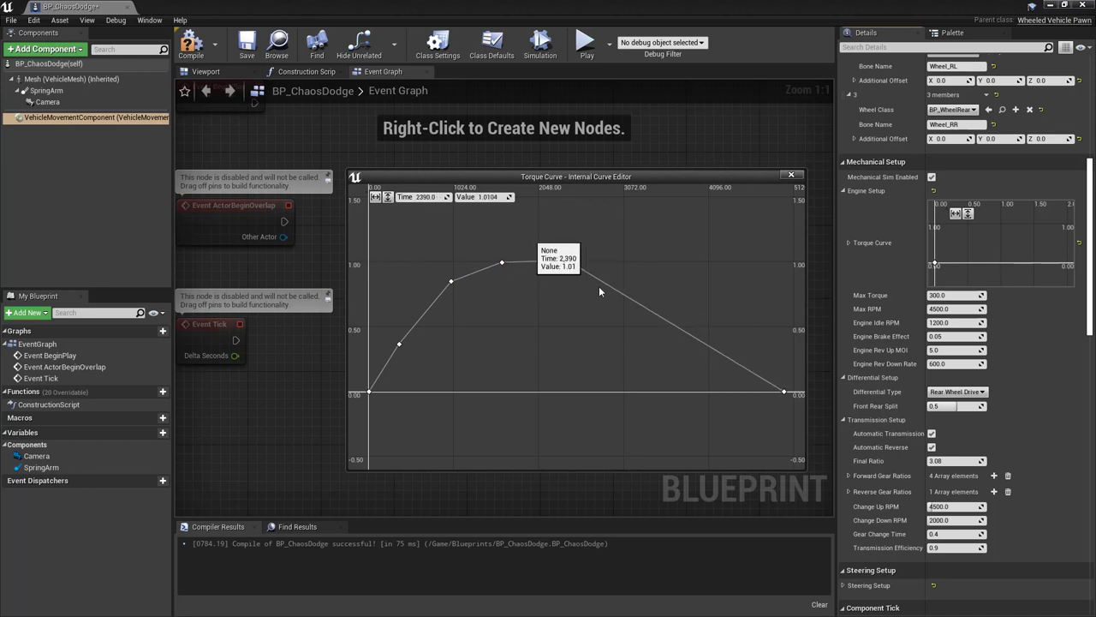
left_click(634, 300, "shift")
left_click_drag(635, 300, 636, 286)
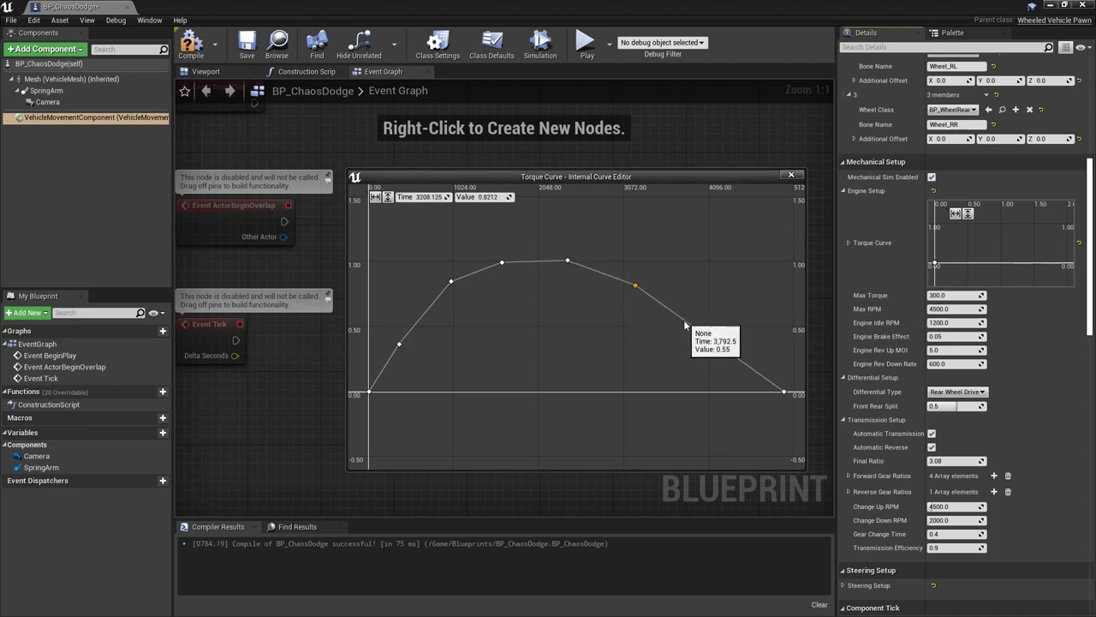
left_click(689, 319, "shift")
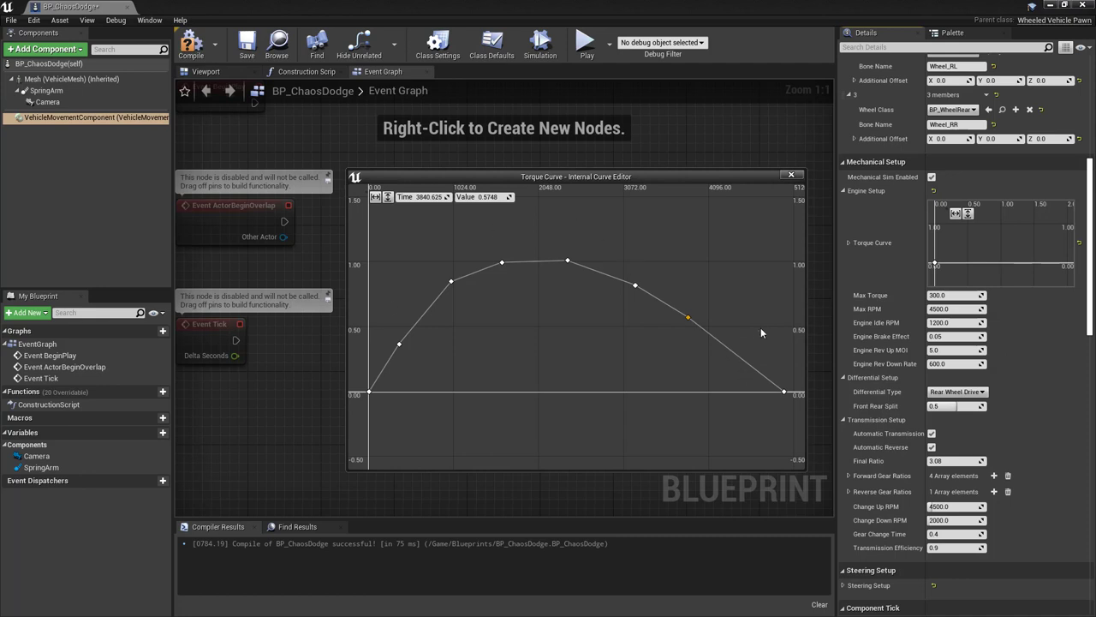
Step: Close the curve editor and create an external torque curve asset
left_click(791, 175)
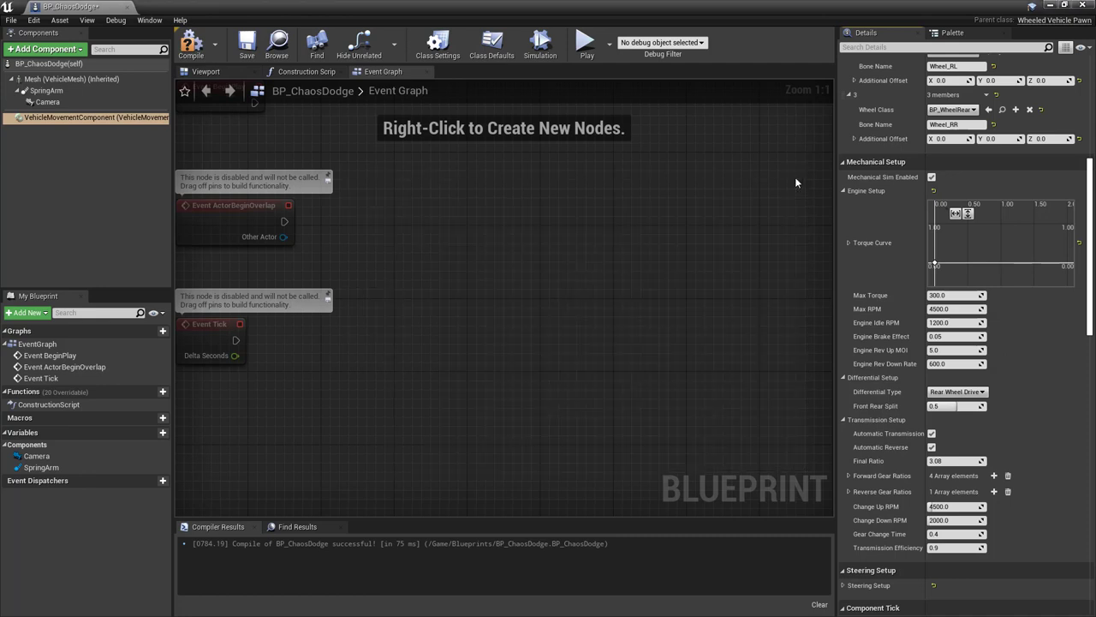
left_click(848, 242)
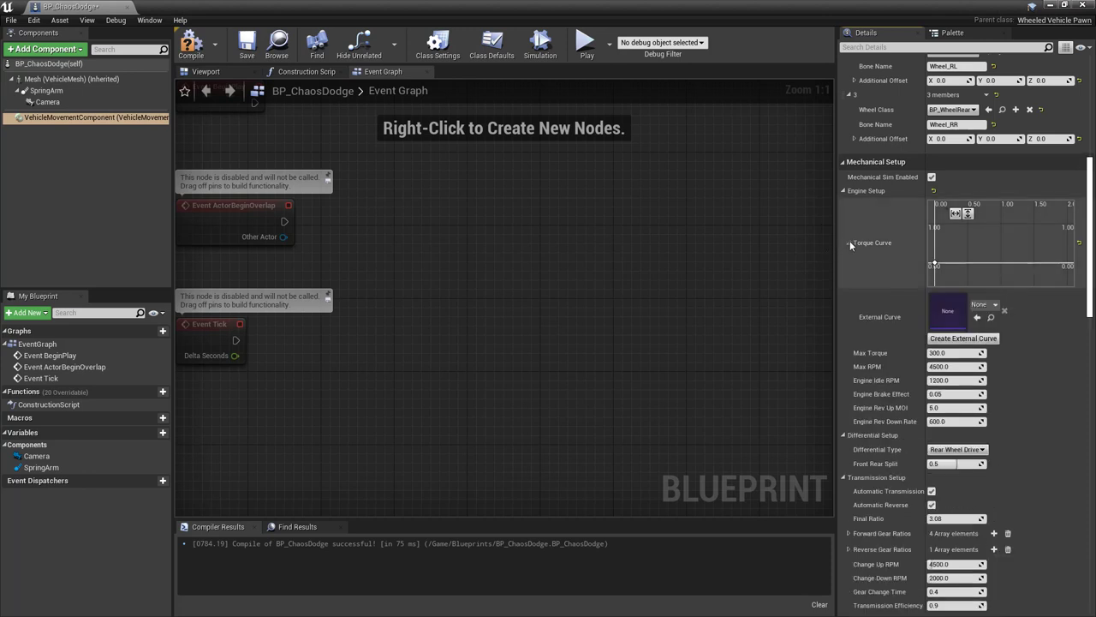
left_click(987, 340)
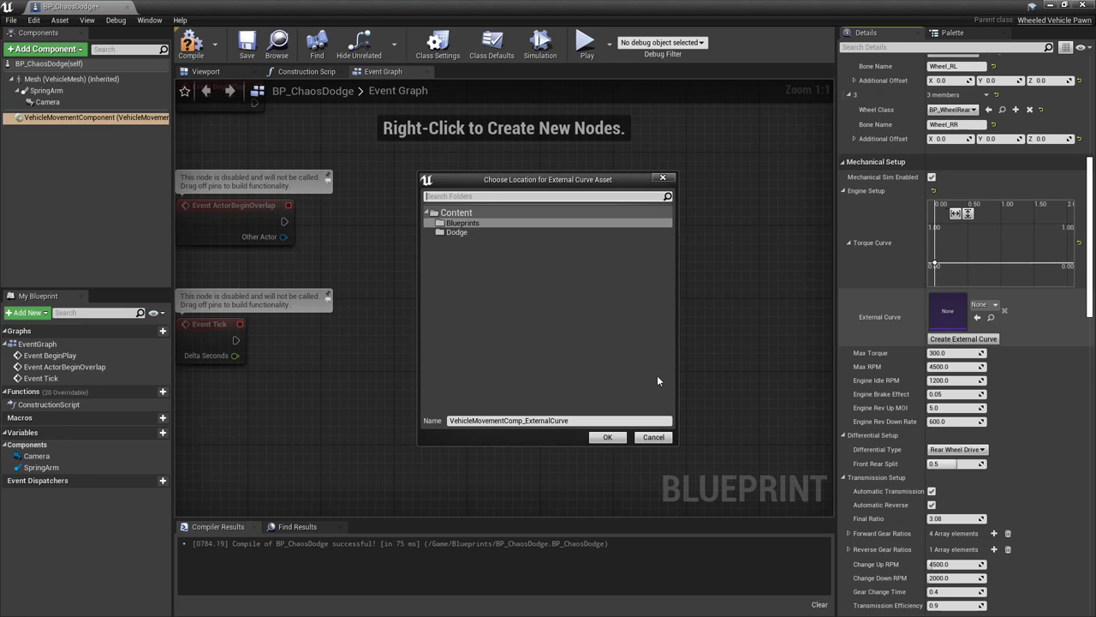
left_click(610, 438)
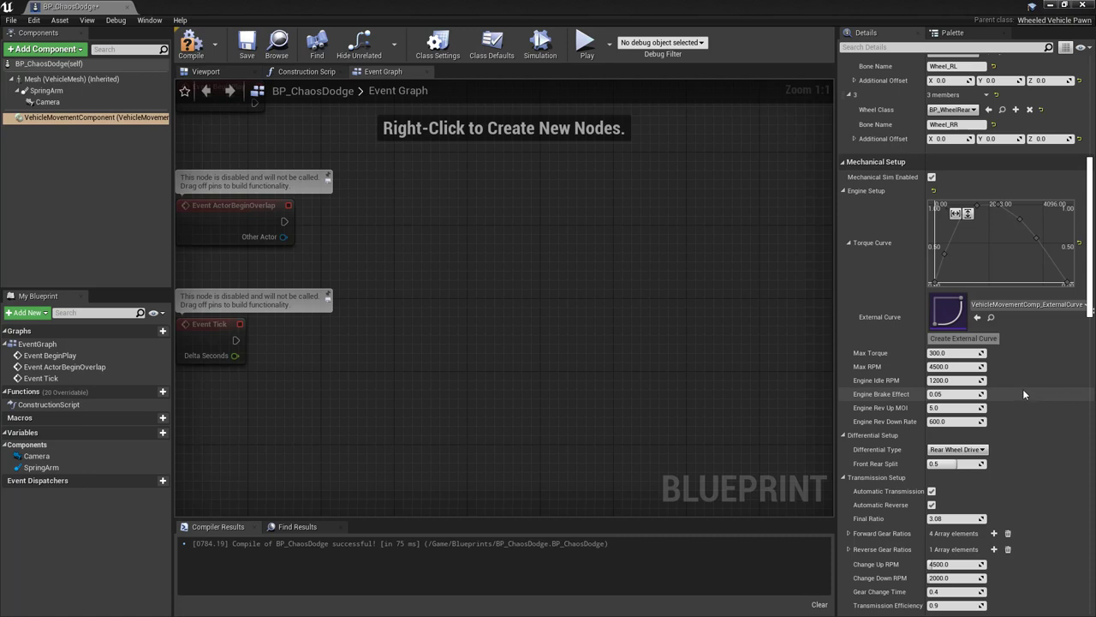
Step: Enter 800 as the Max Torque, replacing 300
left_click(955, 353)
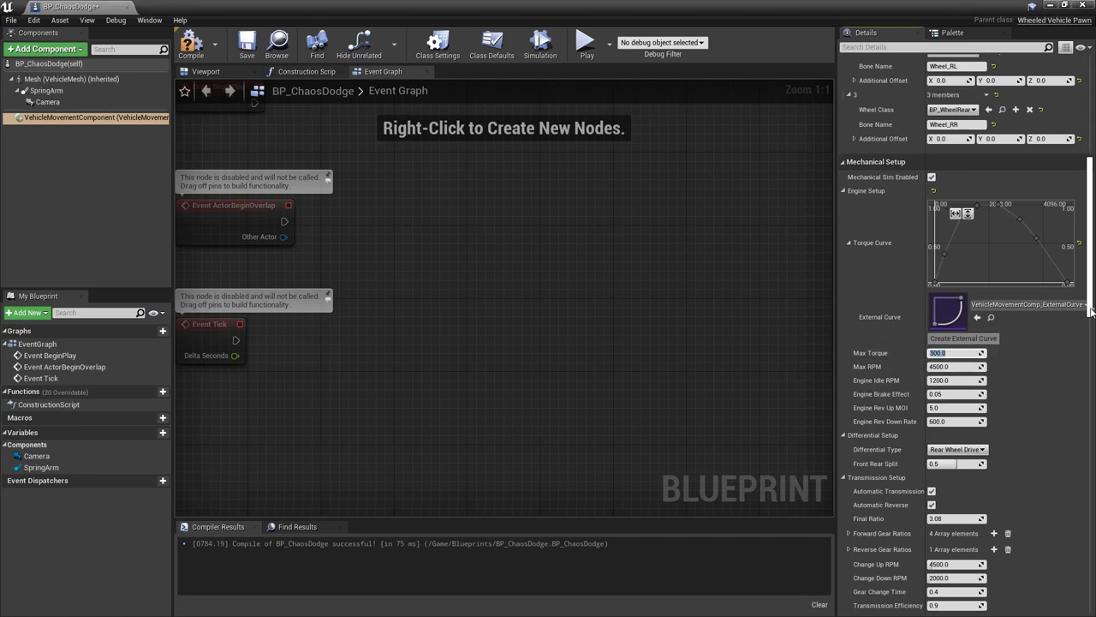
left_click_drag(1090, 313, 1090, 393)
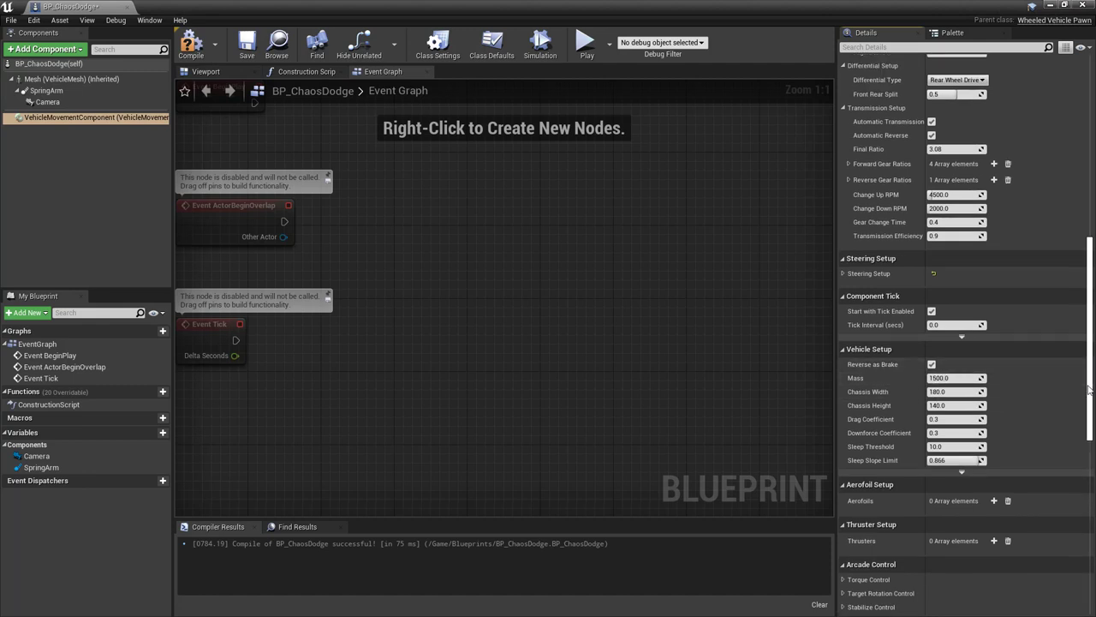
left_click_drag(1090, 390, 1090, 321)
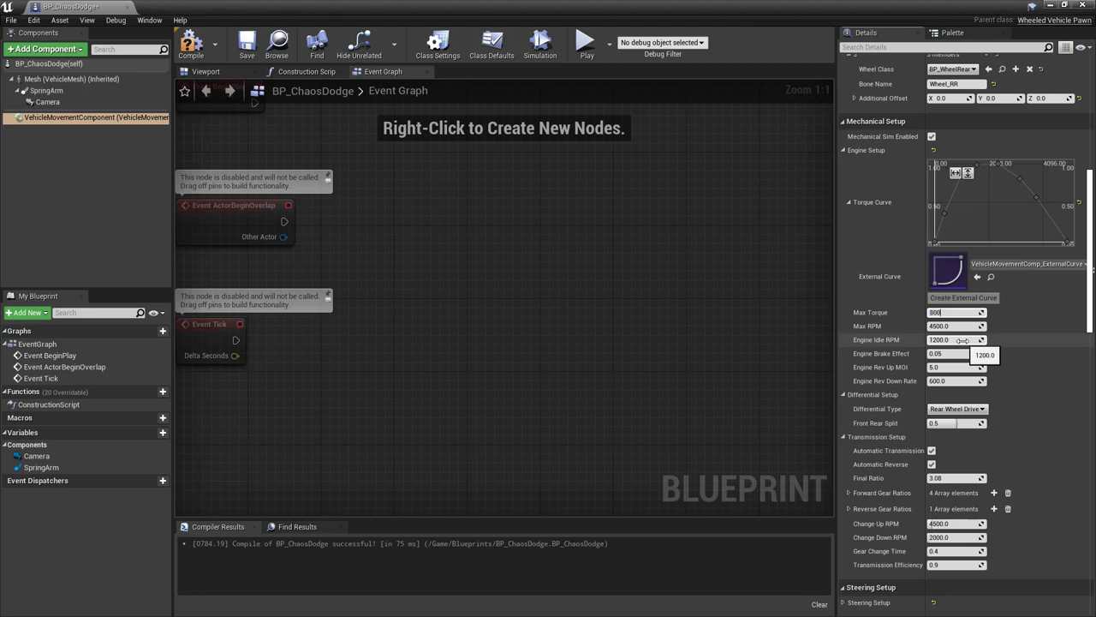
Step: Compile and save, delete the BeginPlay, ActorBeginOverlap and Tick nodes, recompile, and close the editor
left_click(191, 42)
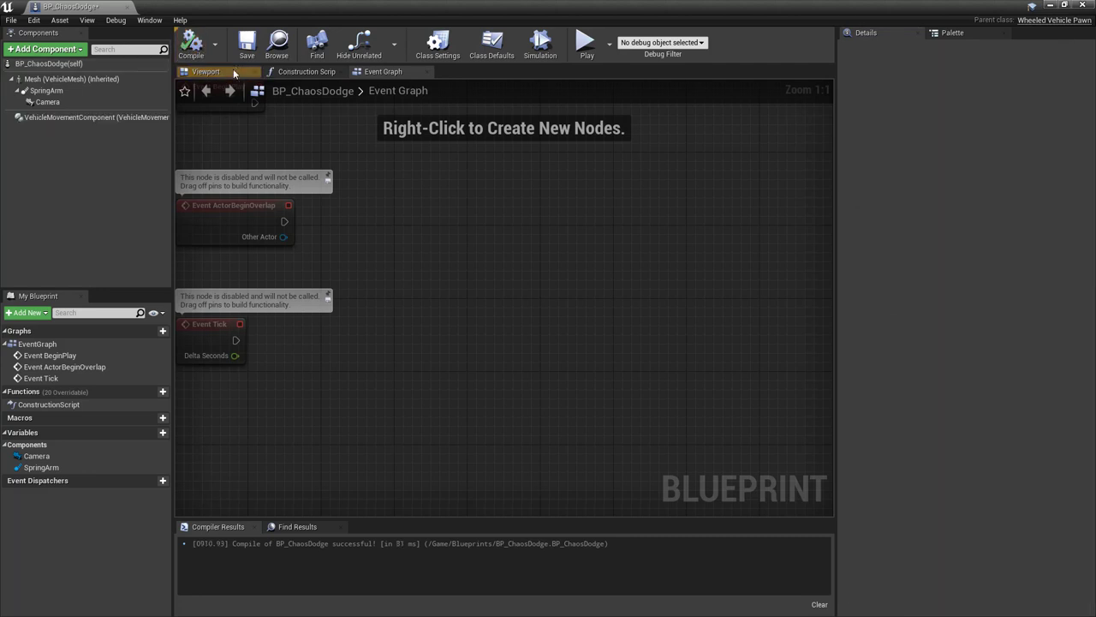
left_click(246, 45)
right_click_drag(428, 235, 524, 316)
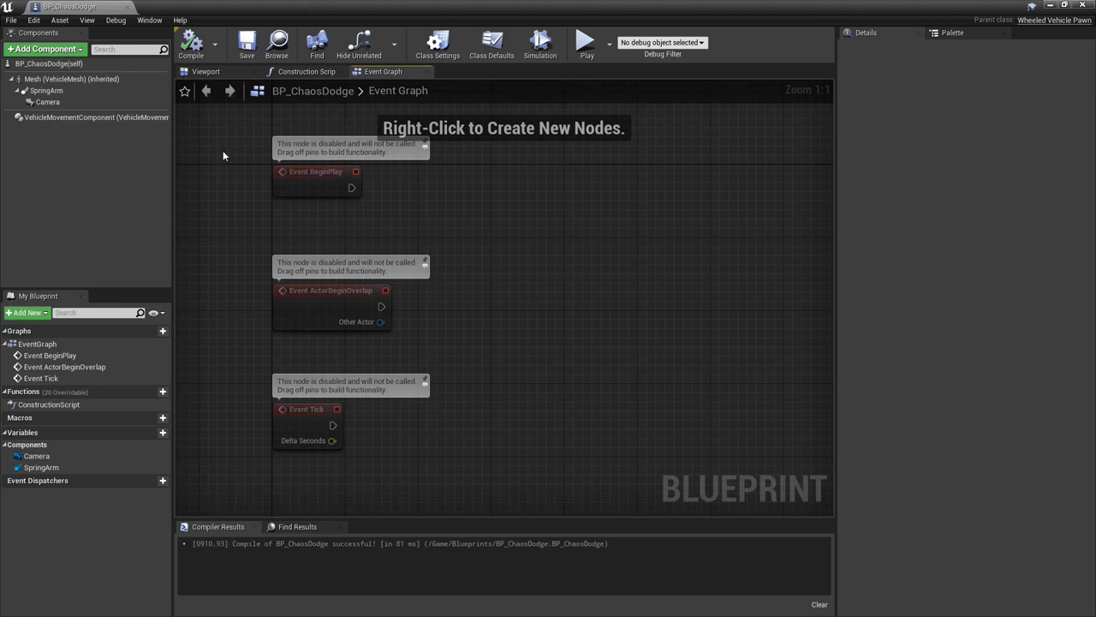
left_click_drag(224, 142, 400, 468)
key("Delete")
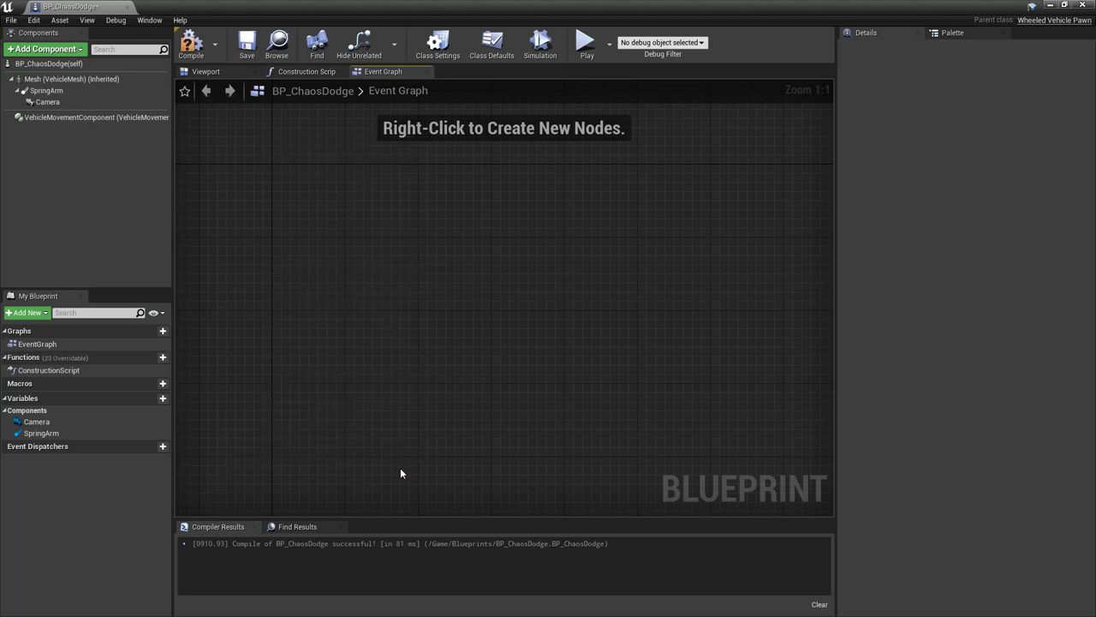
left_click(191, 43)
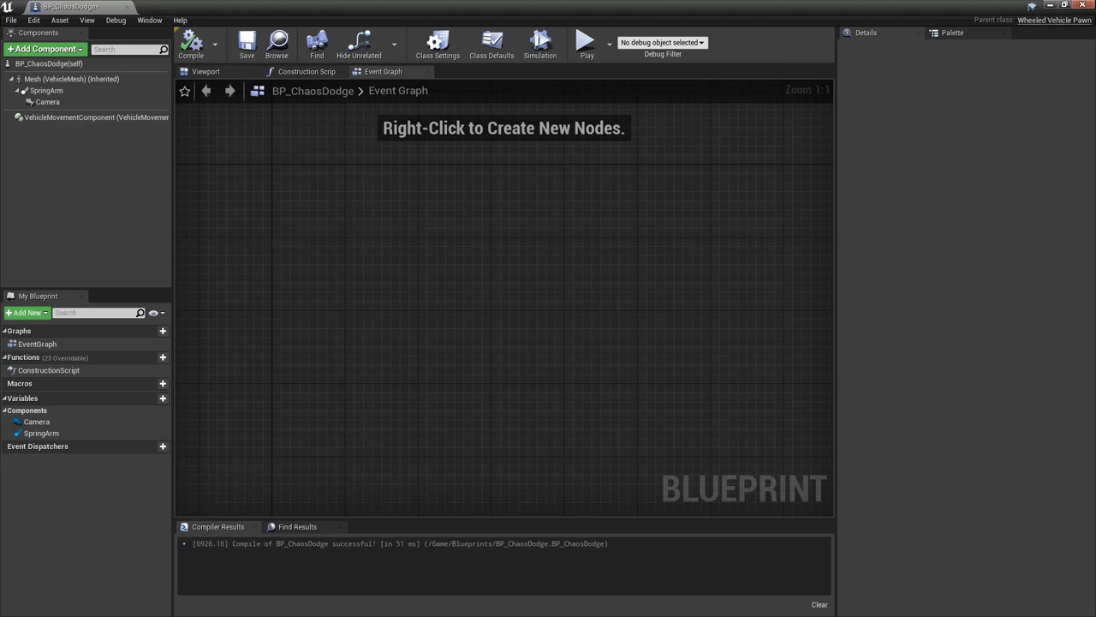
left_click(1083, 6)
Step: Open Project Settings at the Input page
left_click(33, 20)
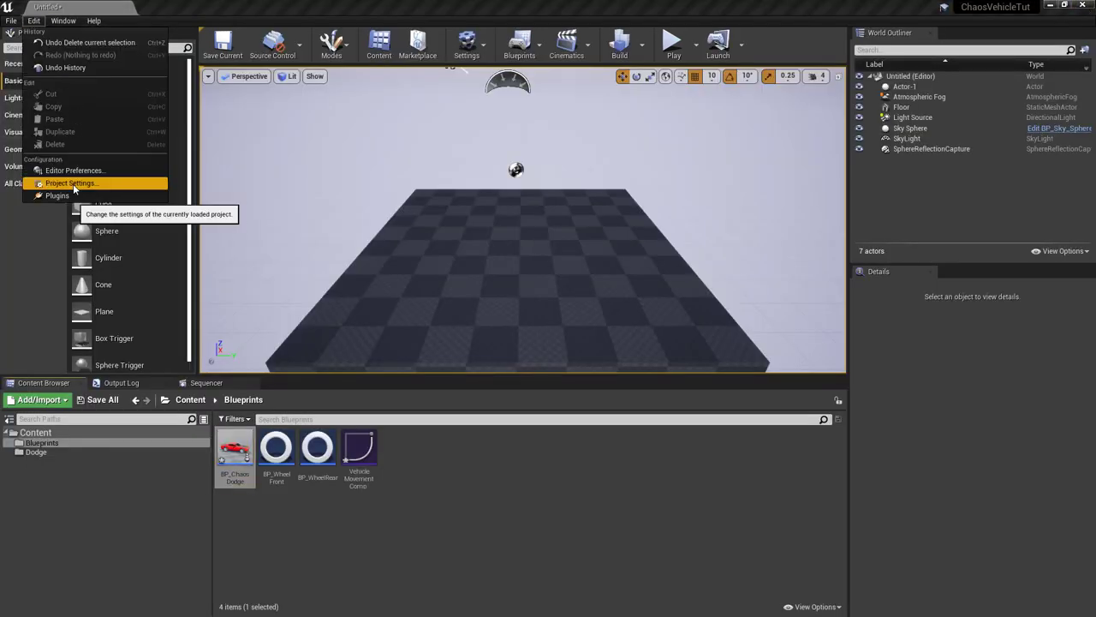
left_click(73, 185)
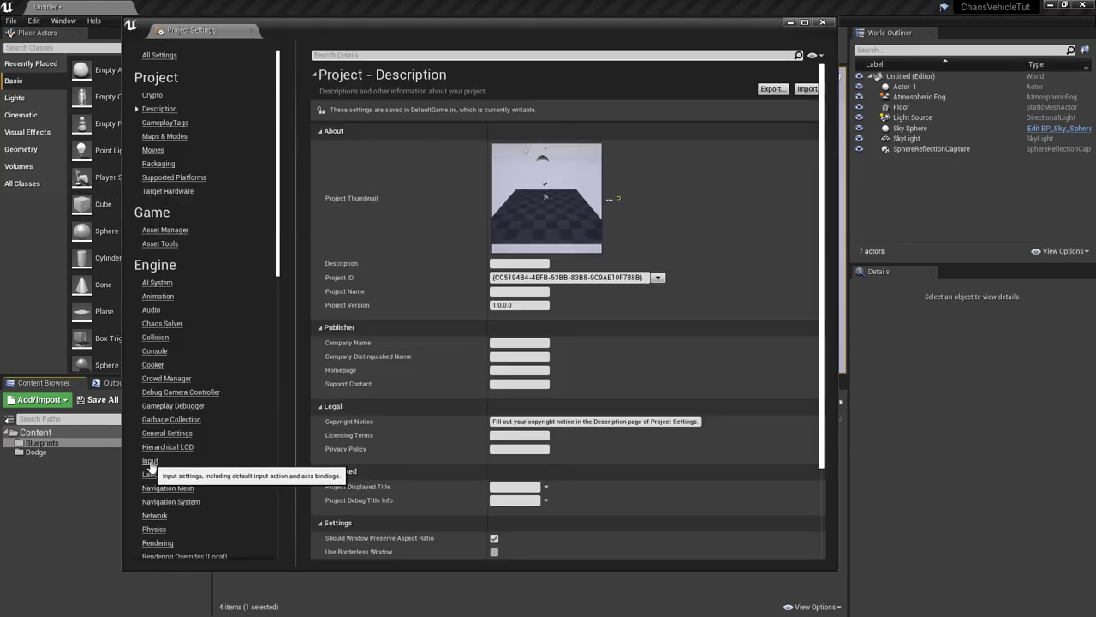
left_click(150, 461)
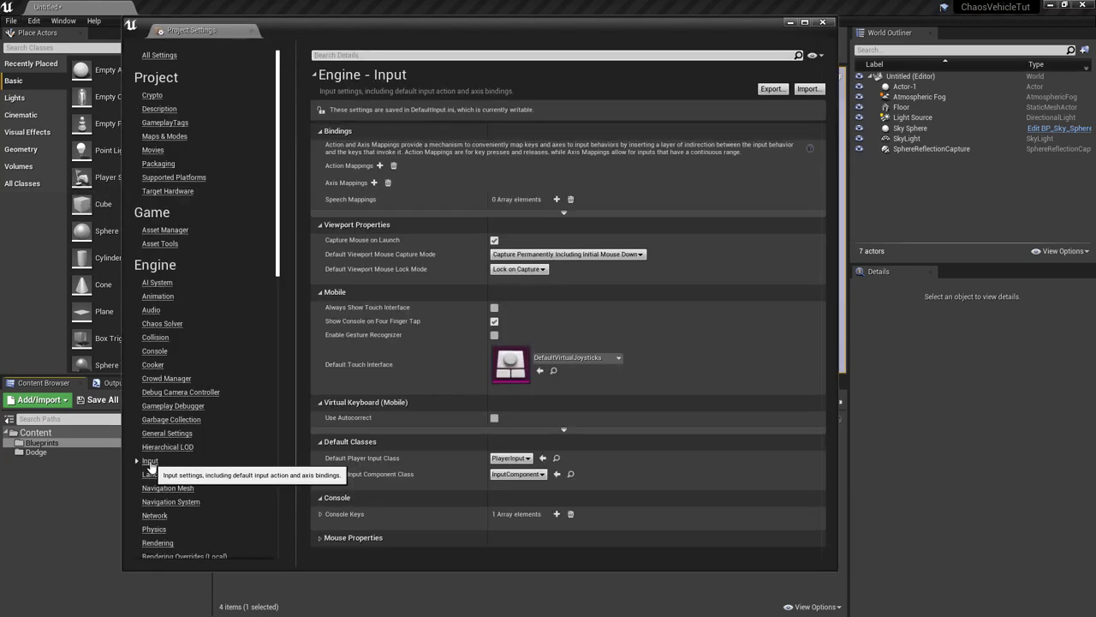
Step: Add a Throttle axis mapping bound to the W key
left_click(374, 183)
double_click(396, 199)
type("Throttle")
key("Return")
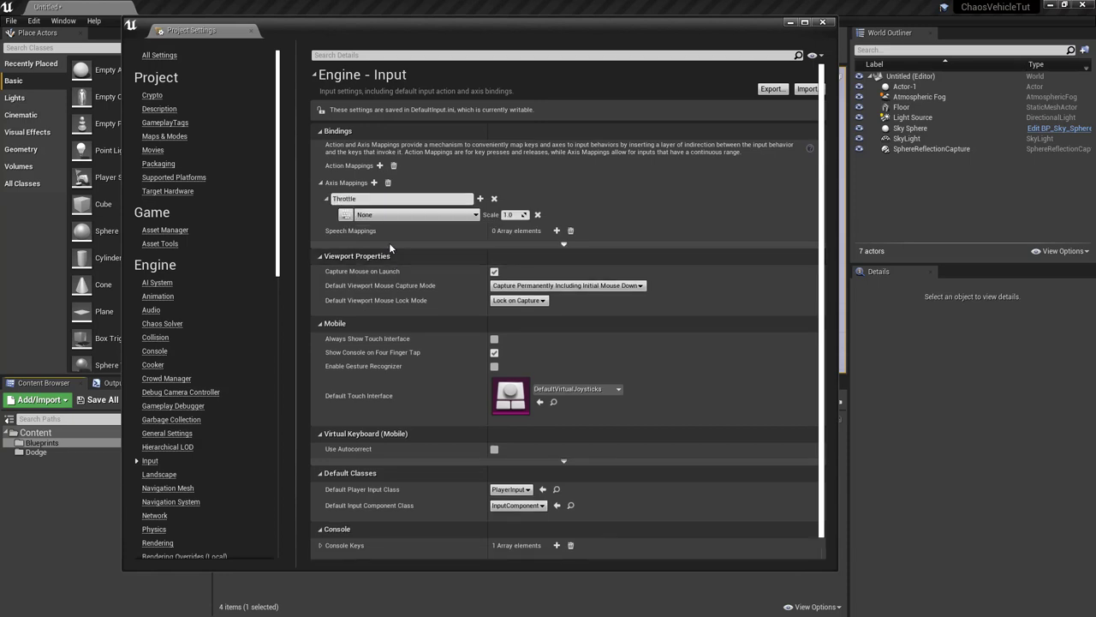
left_click(400, 215)
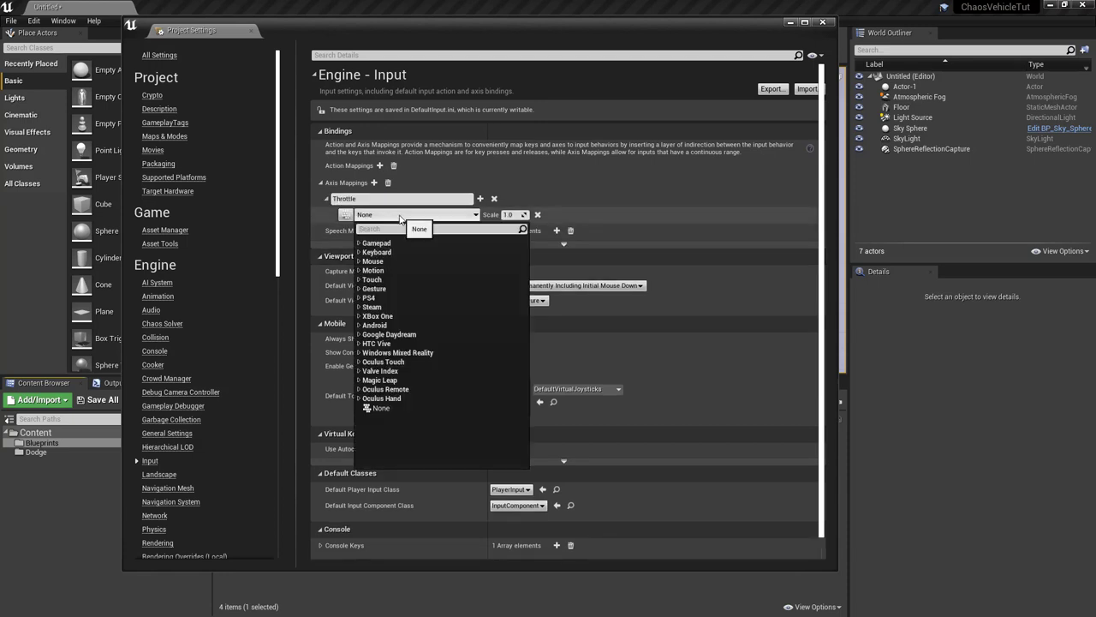
type("w")
left_click(385, 312)
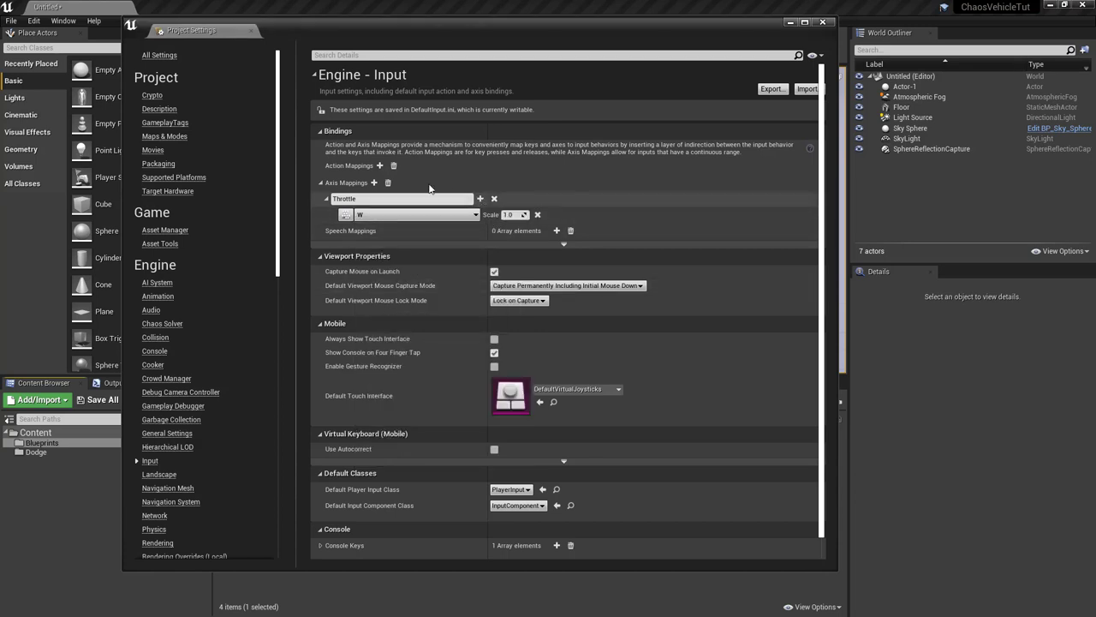
Step: Add a Brake axis mapping bound to the S key
left_click(373, 183)
double_click(367, 232)
type("Brake")
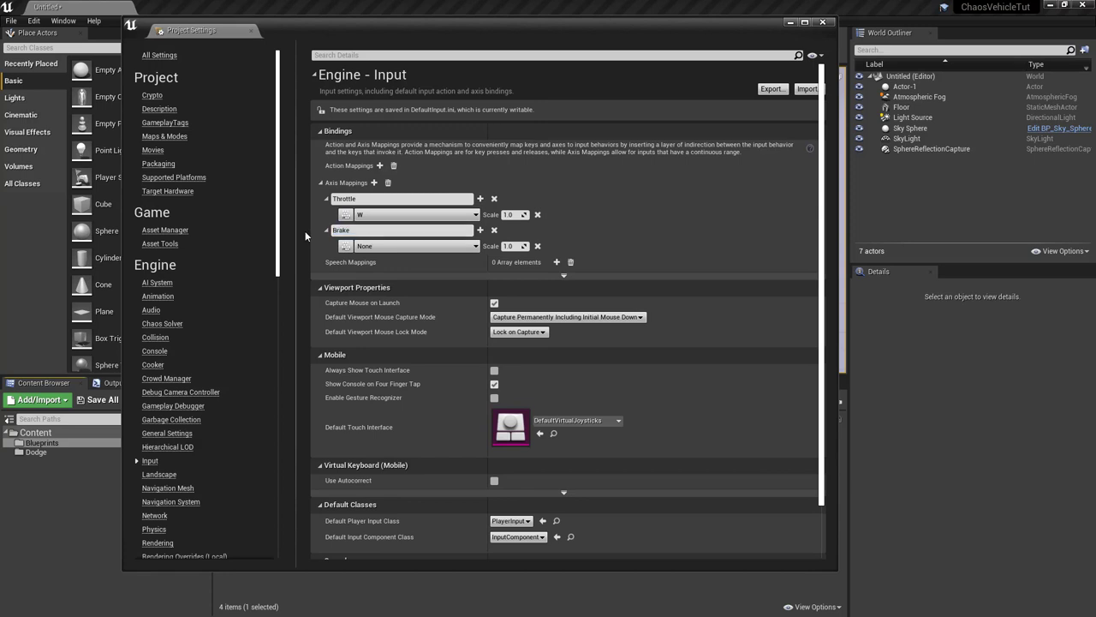
key("Return")
left_click(378, 247)
type("S")
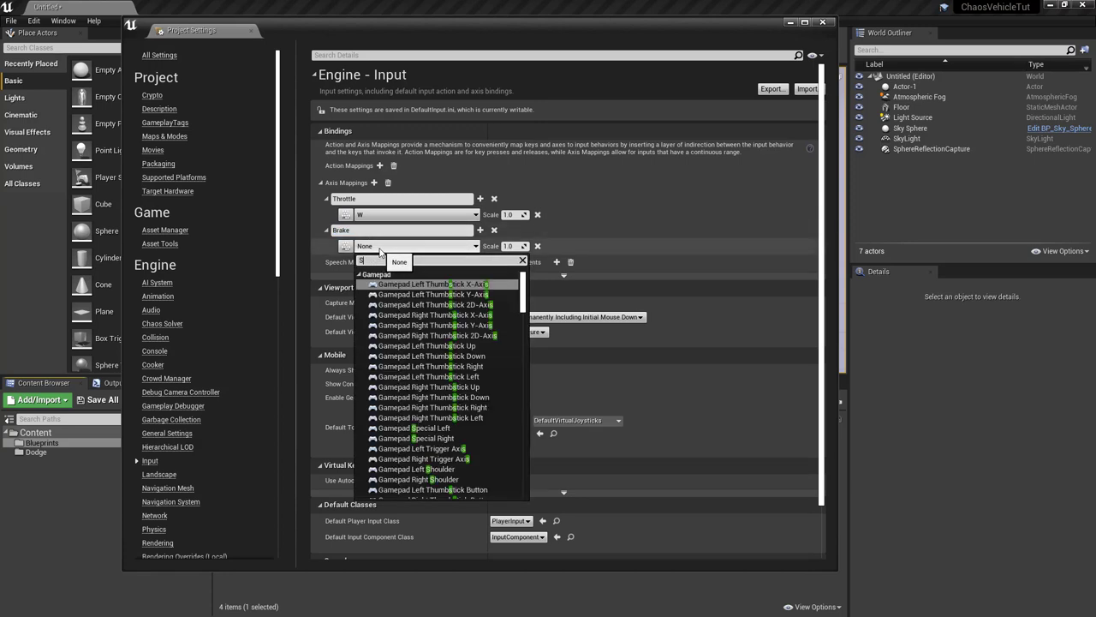
left_click_drag(522, 298, 510, 332)
left_click(380, 302)
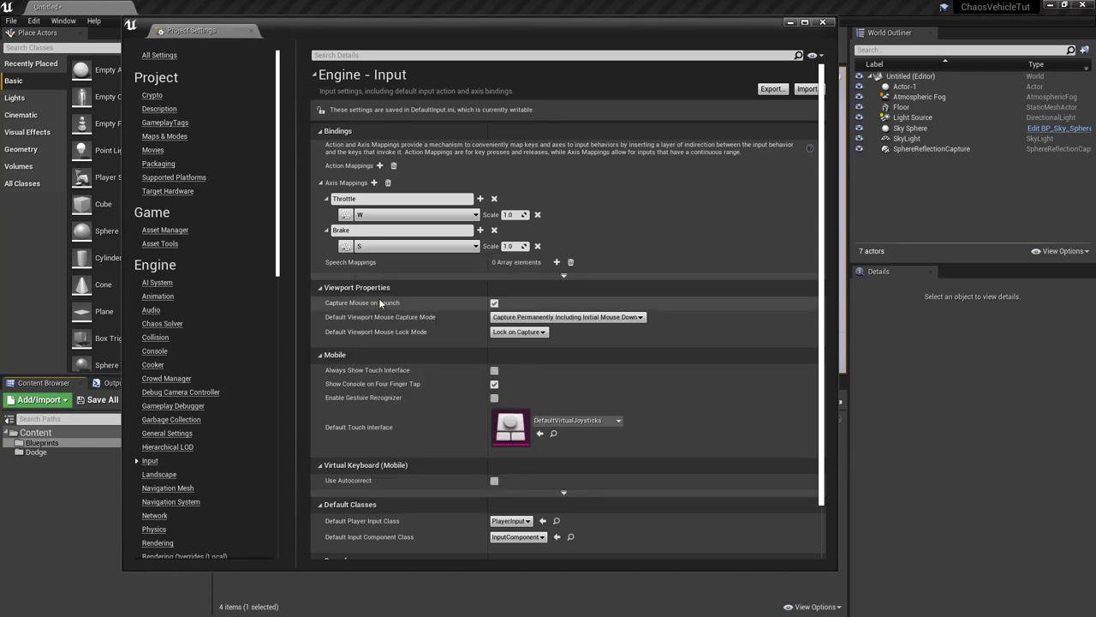
Step: Add a Steer axis mapping bound to the D key at scale 1.0
left_click(374, 182)
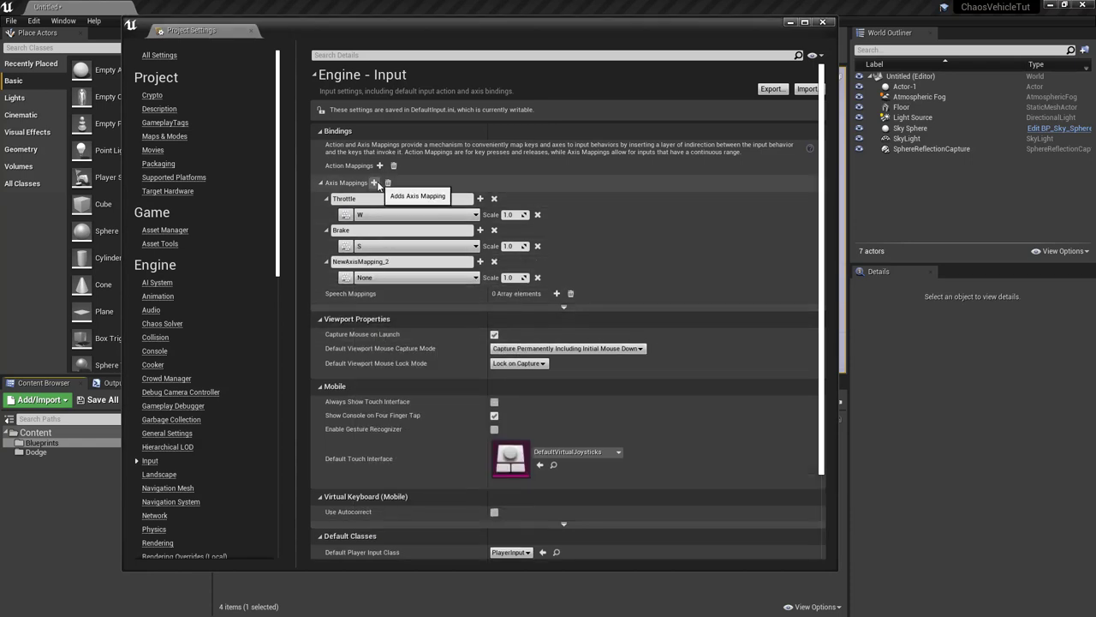
double_click(377, 261)
type("Steer")
key("Return")
left_click(390, 277)
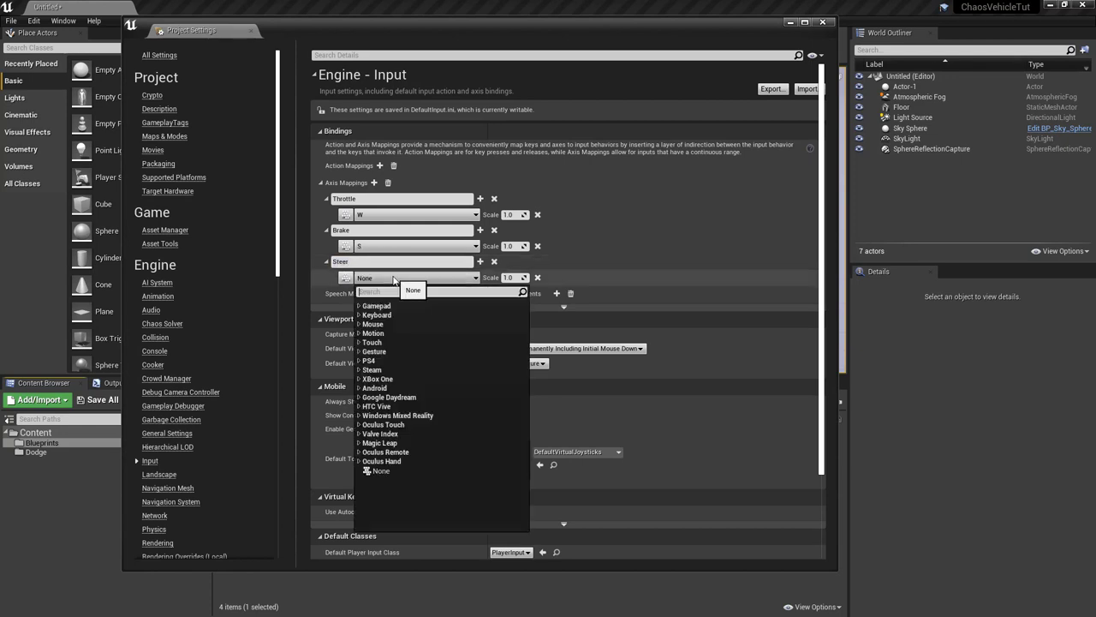
type("D")
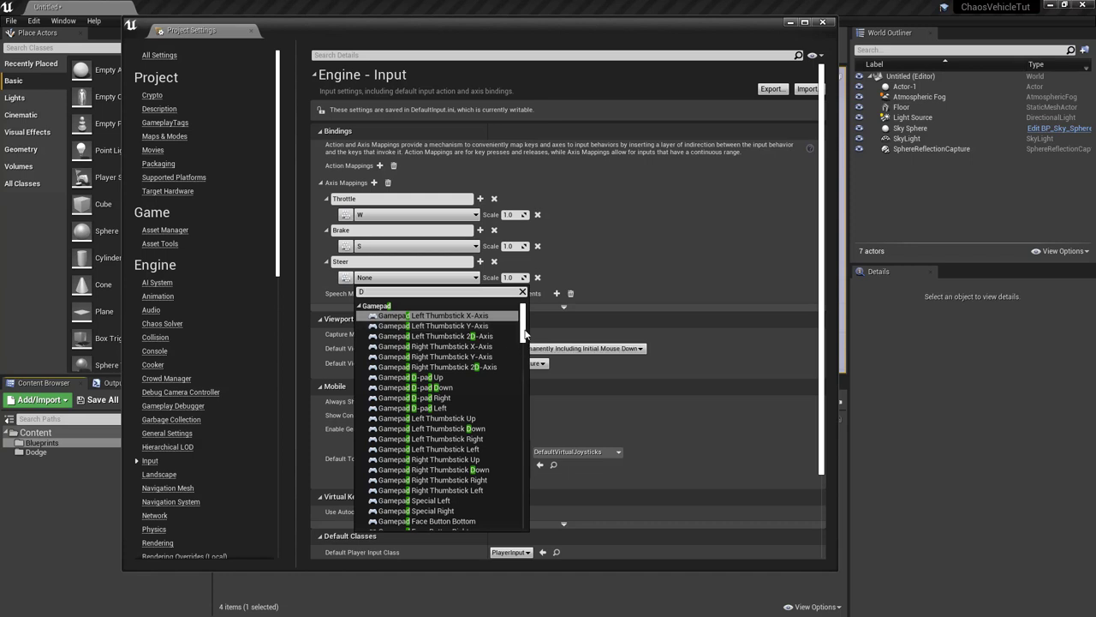
scroll(523, 362, "down", 5)
scroll(523, 363, "down", 2)
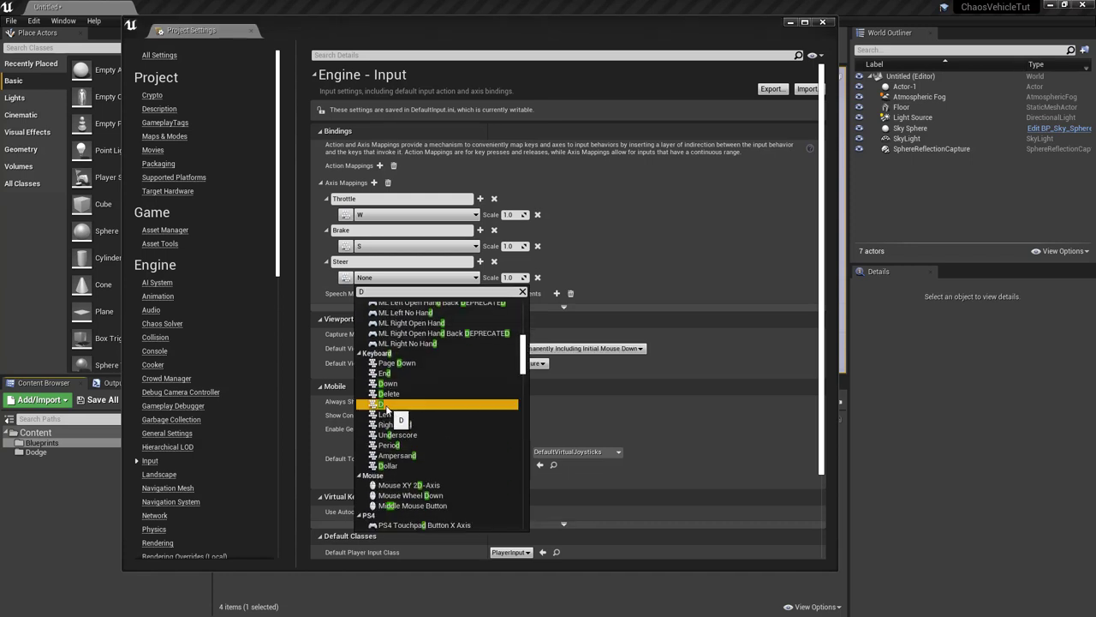
left_click(386, 404)
Step: Give Steer a second key, A, with scale -1.0
left_click(480, 261)
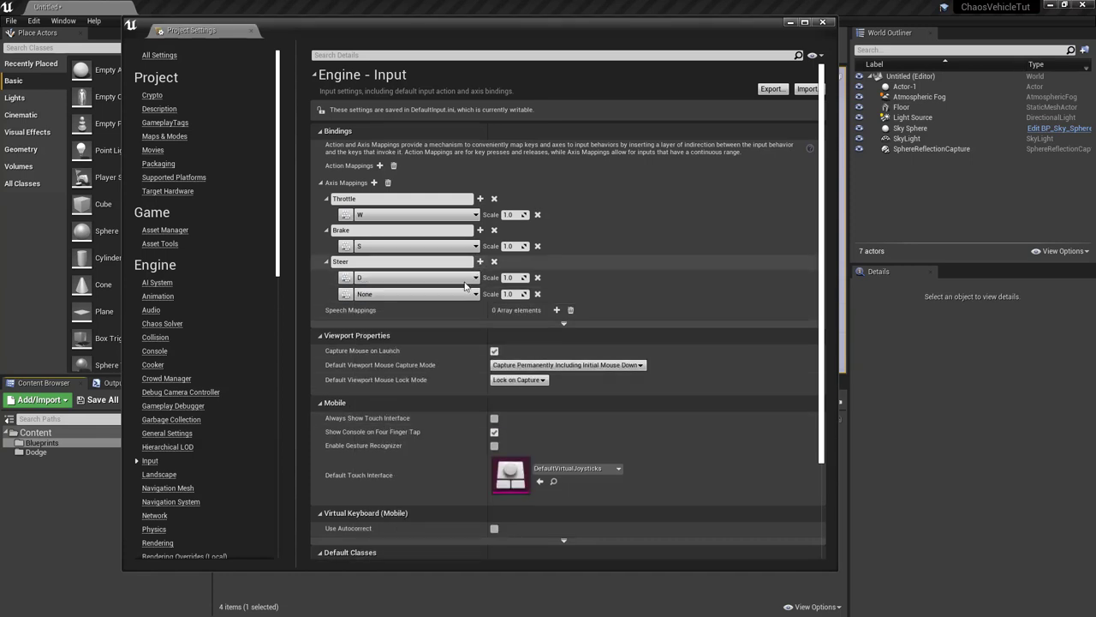
left_click(449, 293)
type("A")
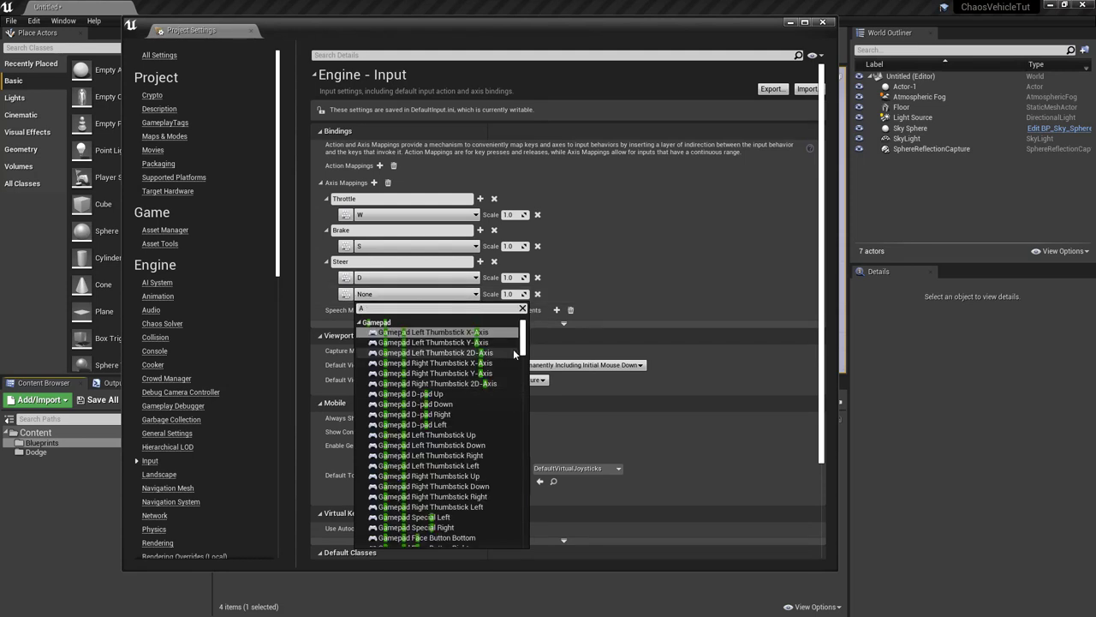
scroll(522, 351, "down", 5)
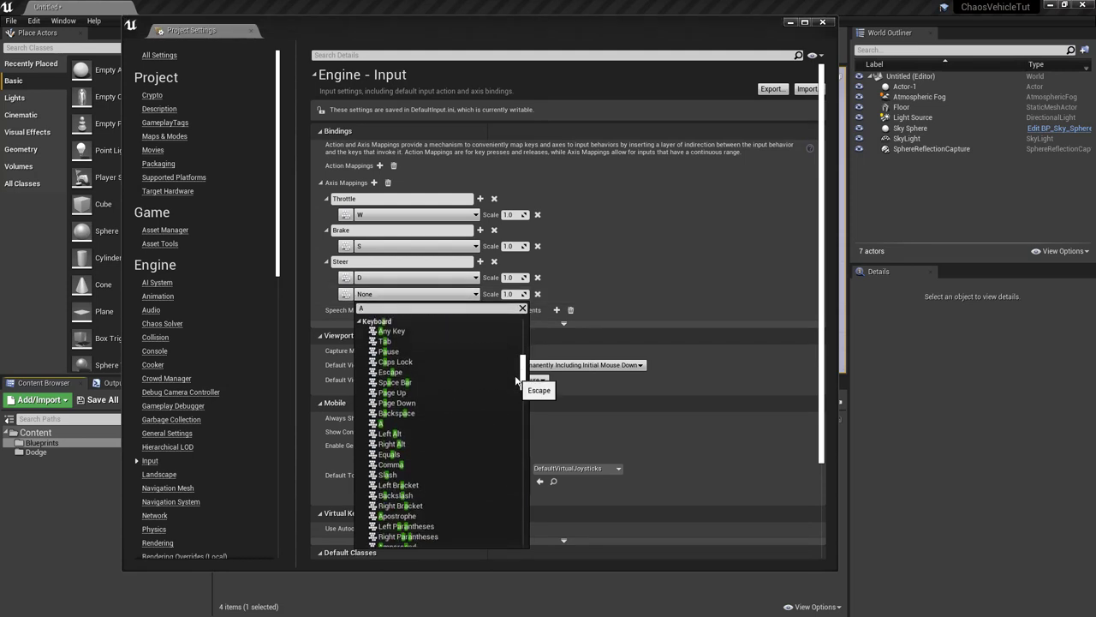
left_click(392, 423)
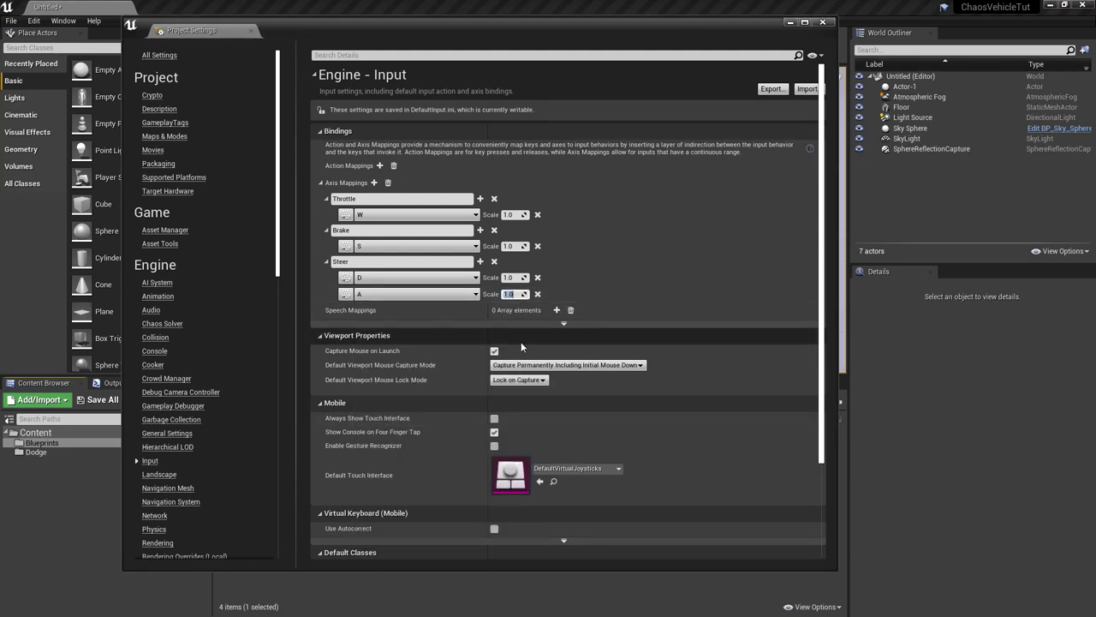
type("-1.0")
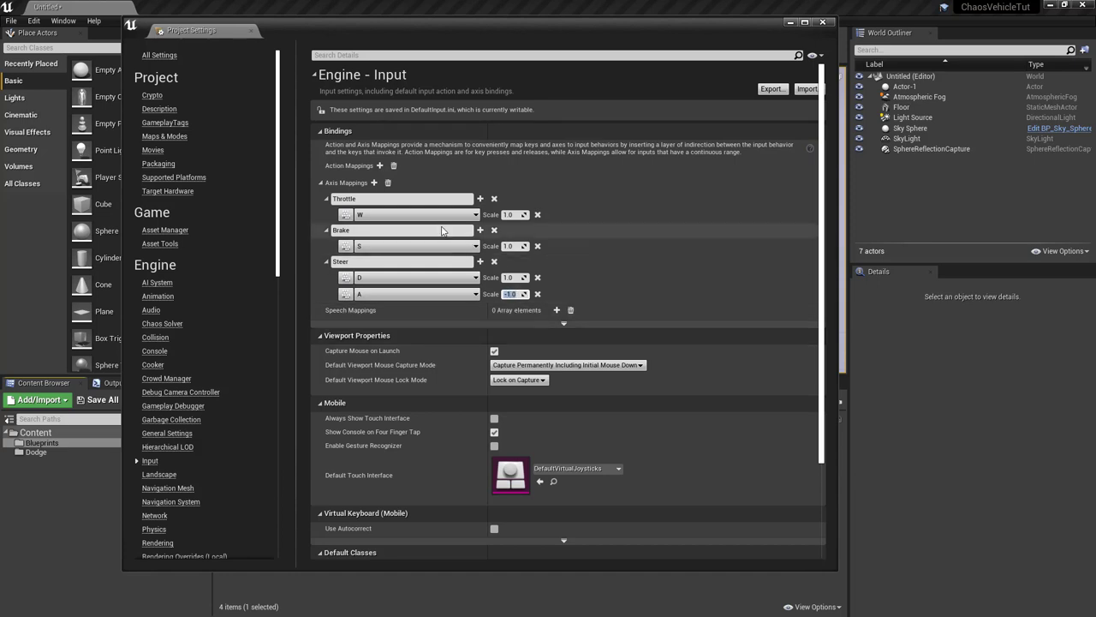
Step: Add a Handbrake action mapping on Space Bar and close Project Settings
left_click(380, 164)
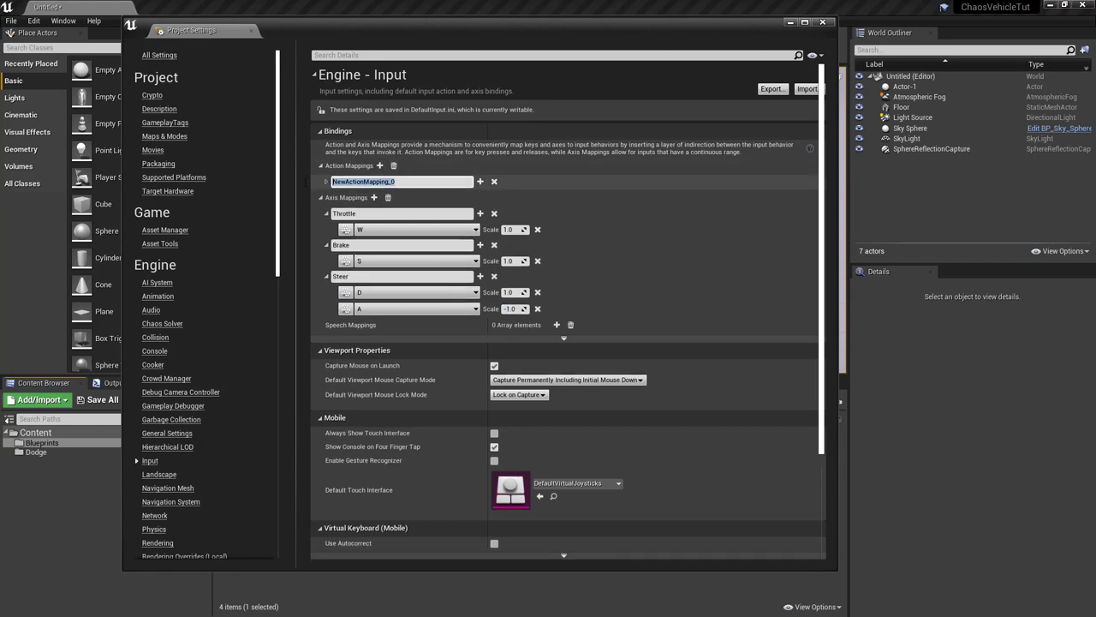
type("Handb")
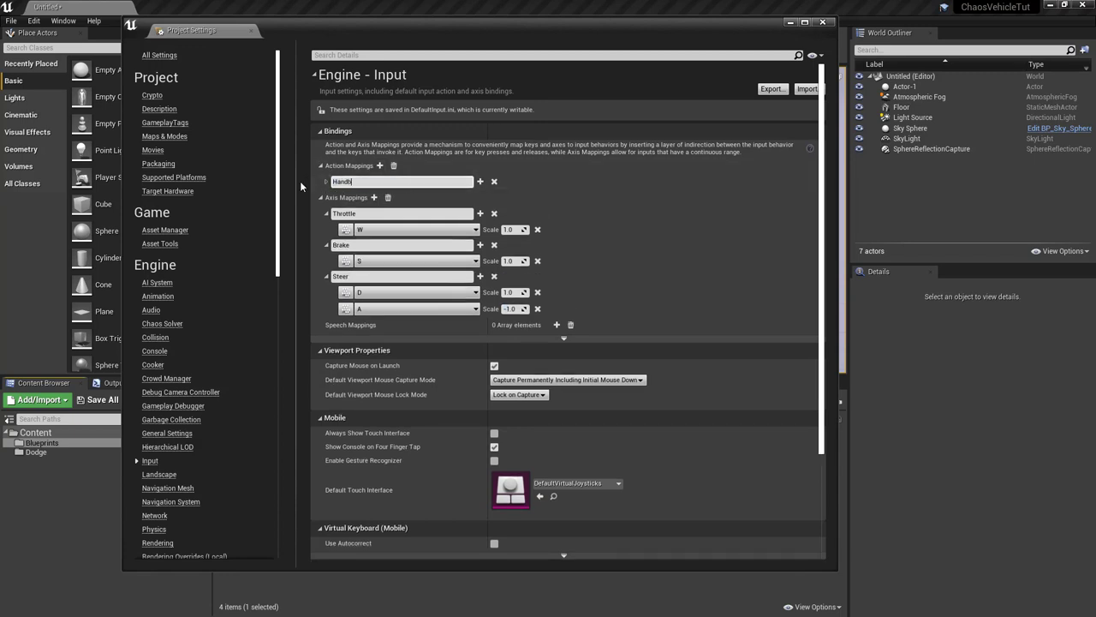
type("rake")
key("Return")
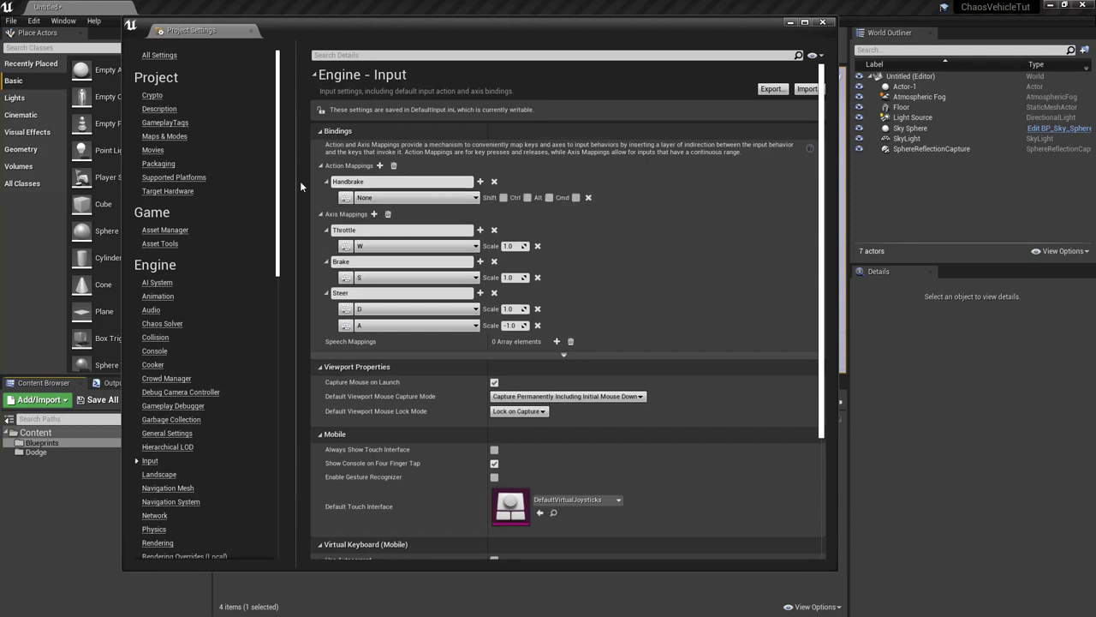
left_click(456, 199)
type("Space")
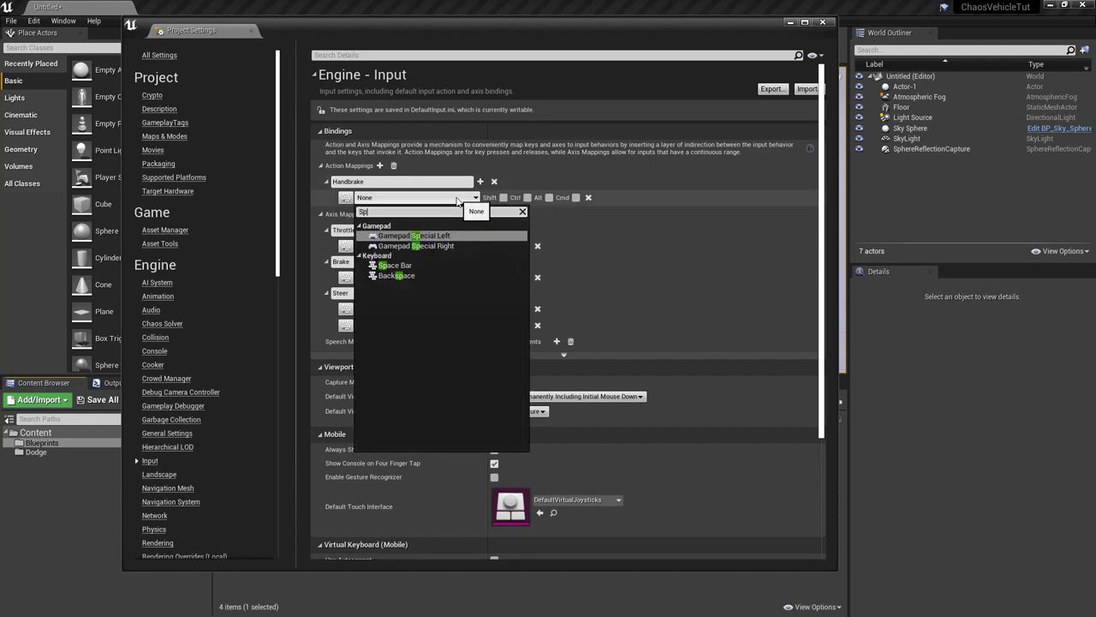
left_click(394, 235)
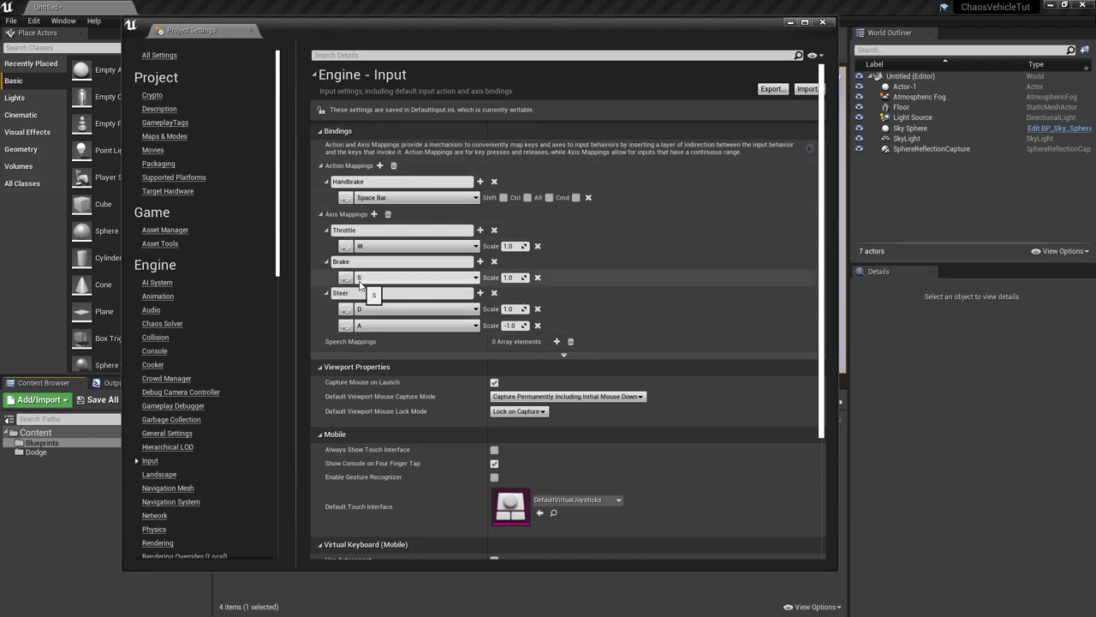
left_click(823, 24)
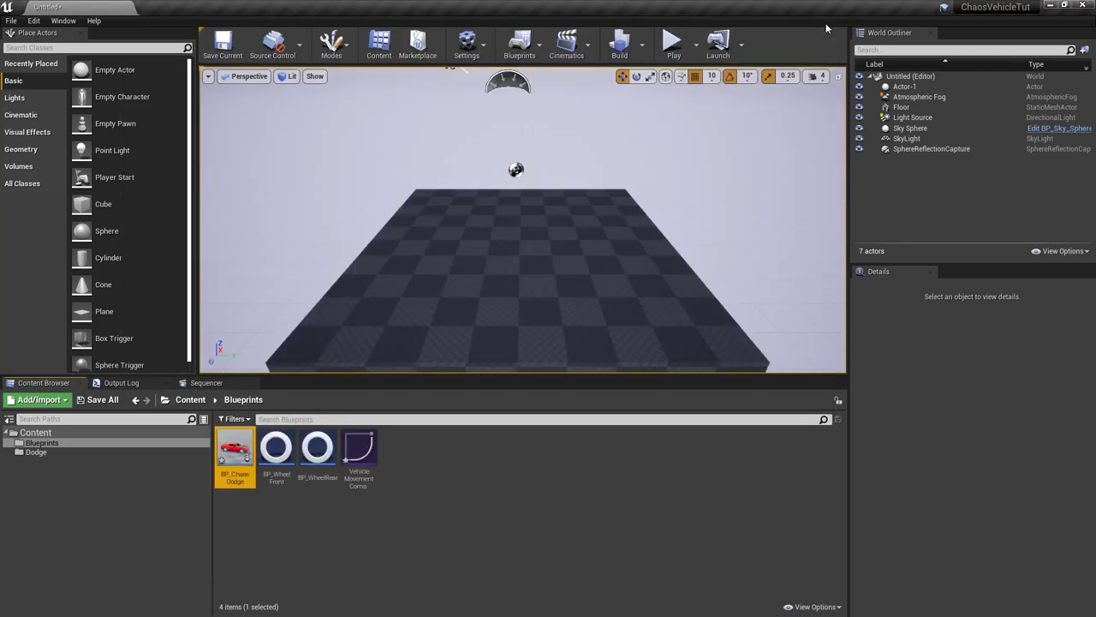
Step: Open BP_ChaosDodge and add an InputAxis Throttle event to the Event Graph
double_click(243, 452)
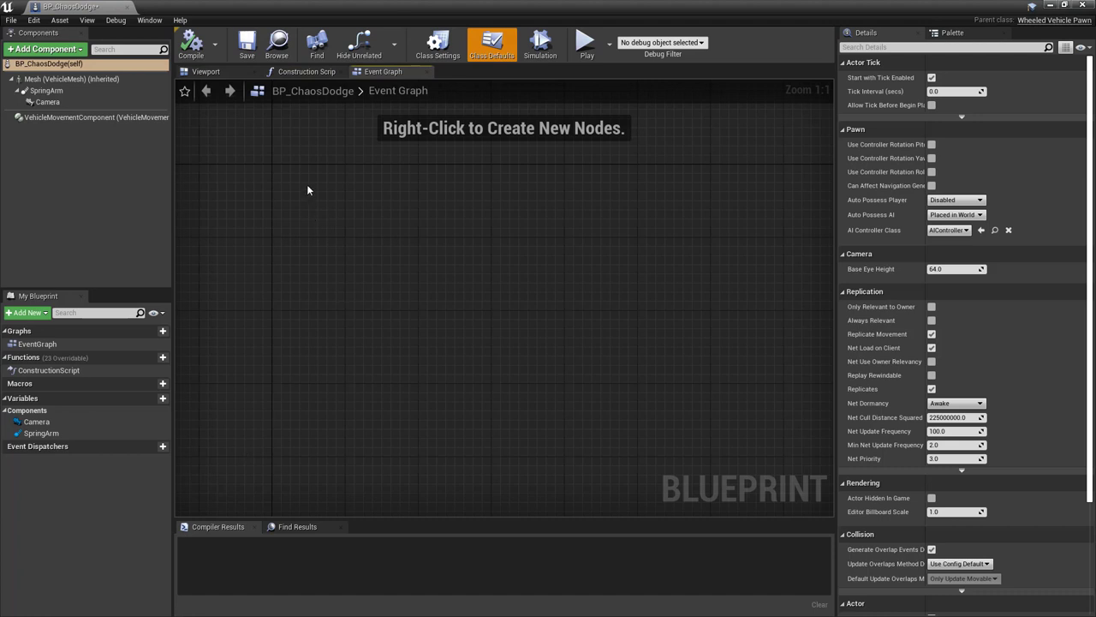
right_click(308, 189)
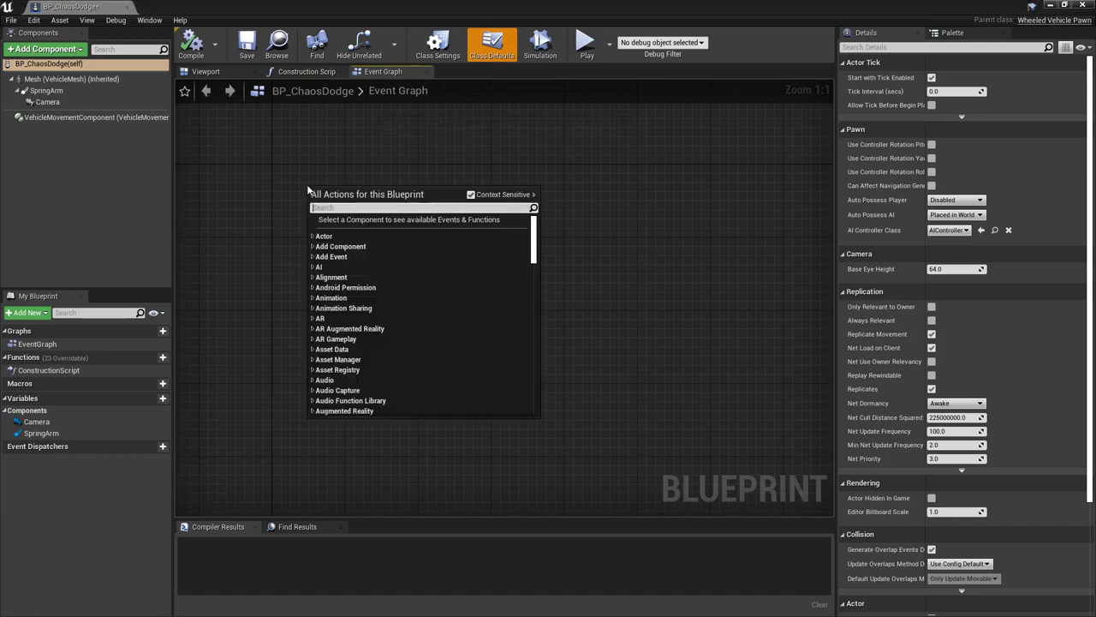
type("throttle")
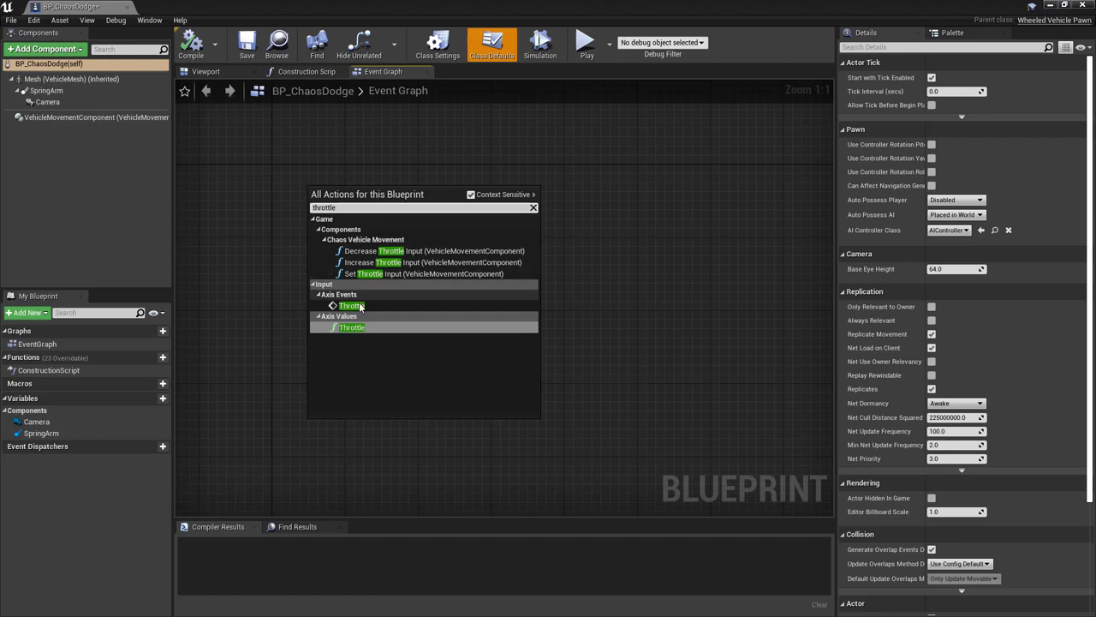
left_click(353, 305)
left_click_drag(351, 205, 328, 202)
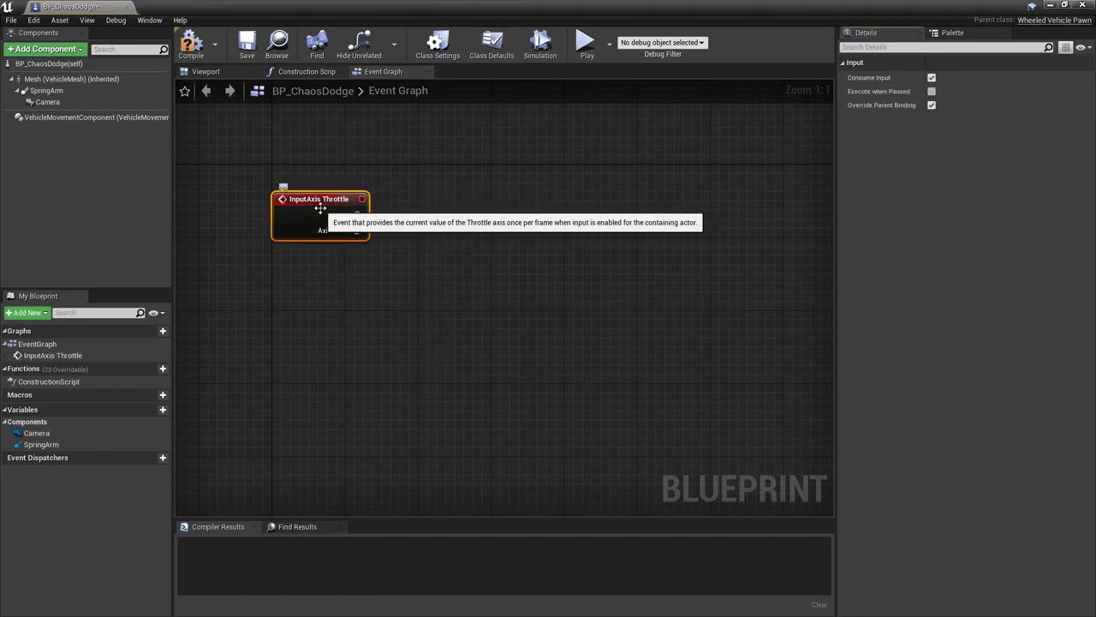
Step: Drive the Vehicle Movement Component's Set Throttle Input from the Throttle event, passing its Axis Value
left_click(105, 117)
left_click_drag(190, 135, 427, 193)
type("set throt")
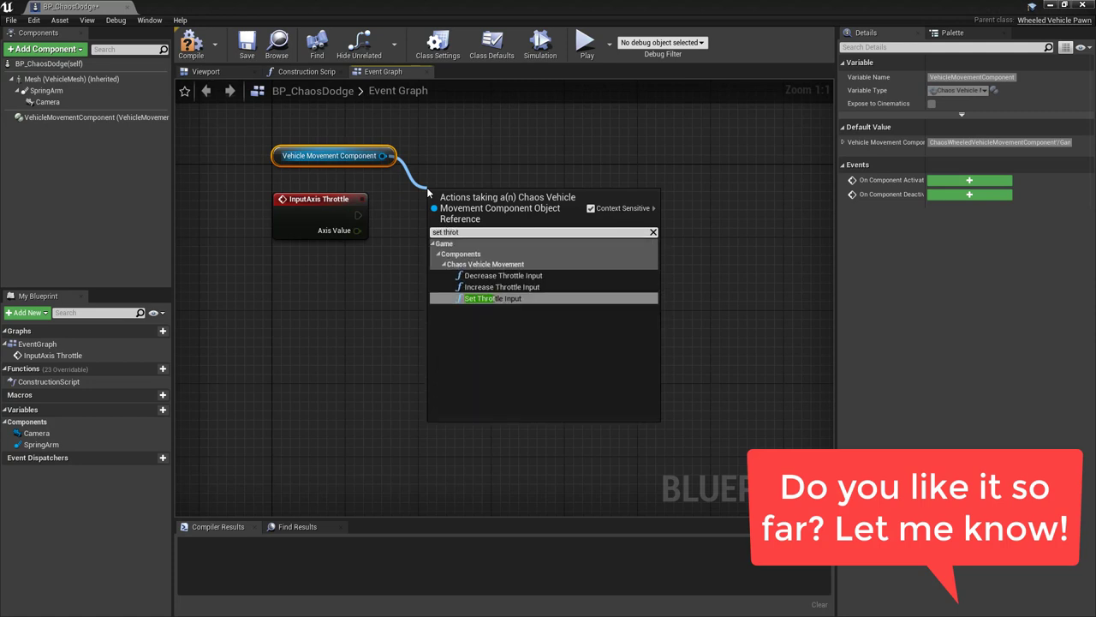
left_click(513, 298)
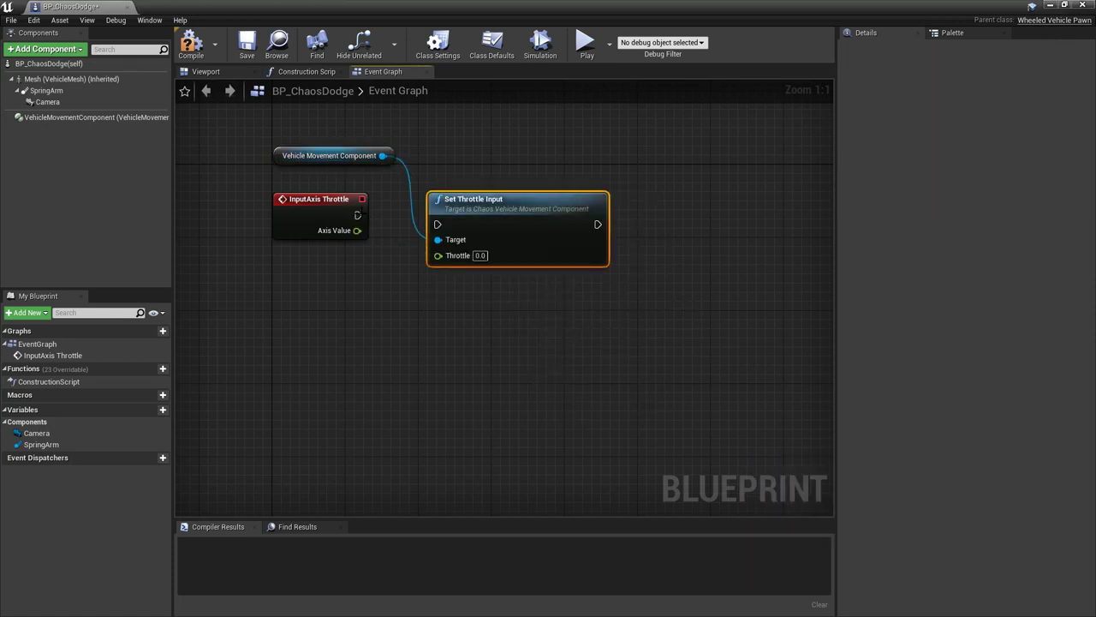
left_click_drag(436, 224, 358, 215)
left_click_drag(476, 212, 476, 202)
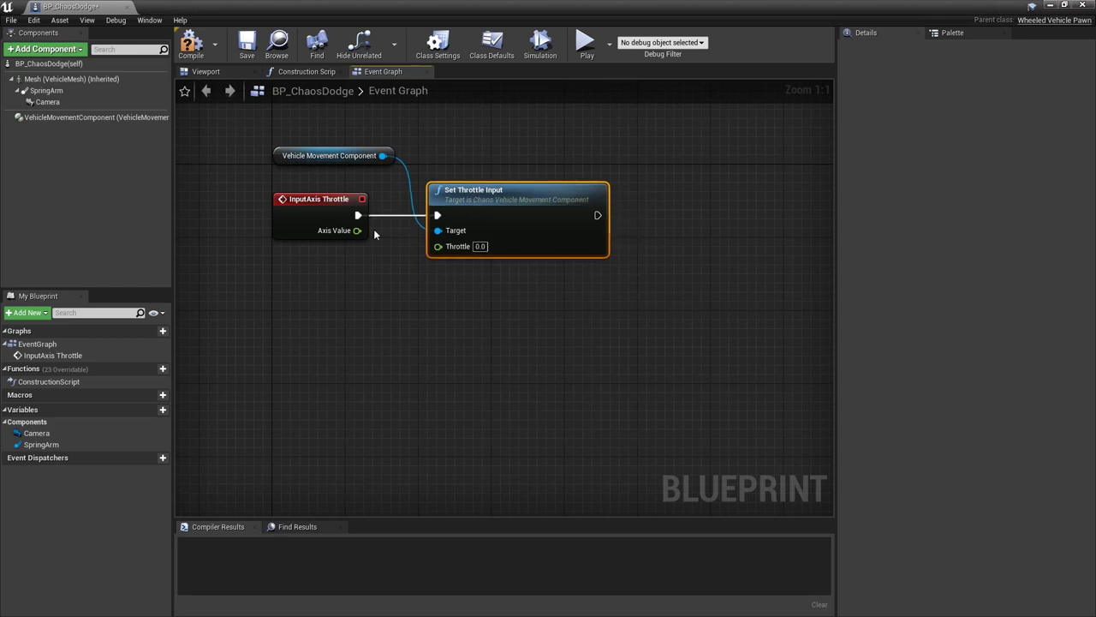
left_click_drag(357, 230, 438, 247)
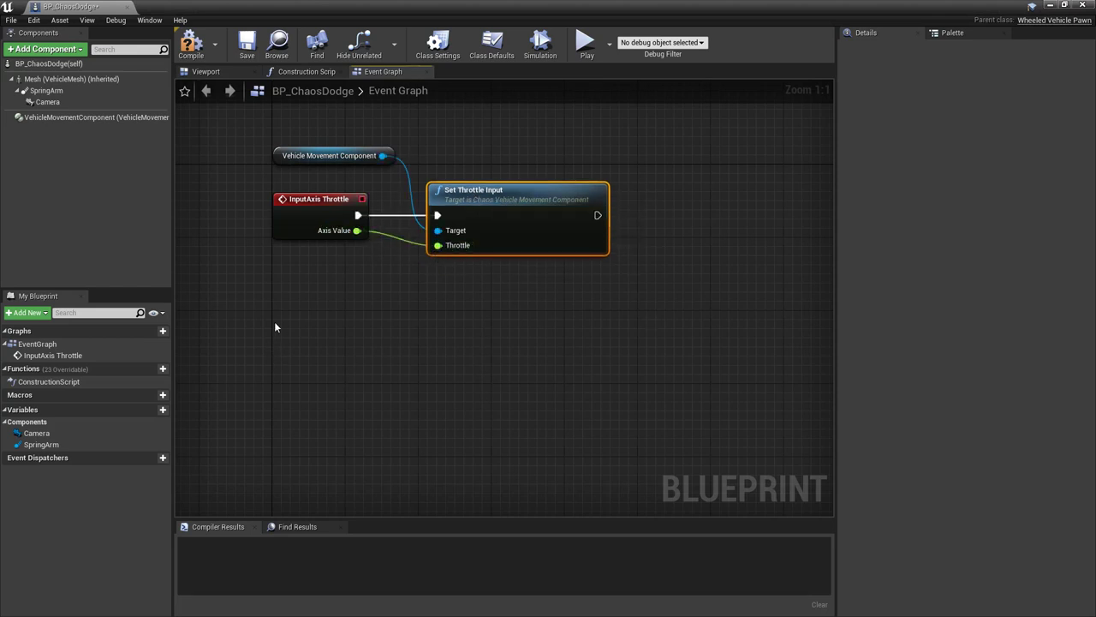
Step: Add an InputAxis Brake event driving Set Brake Input on the movement component with its Axis Value
right_click(275, 326)
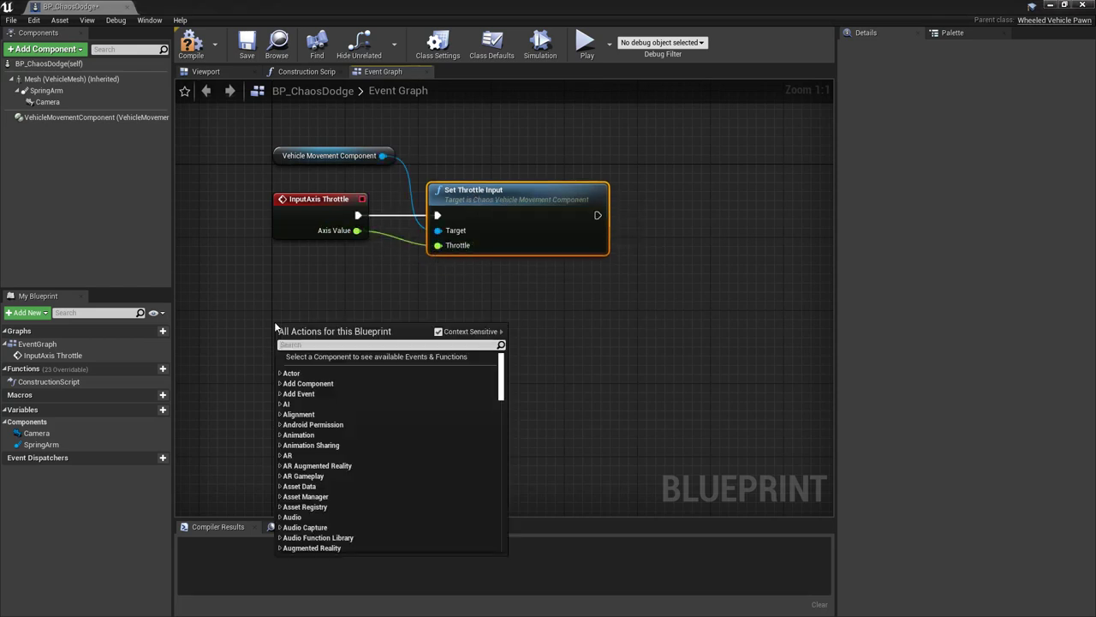
type("input")
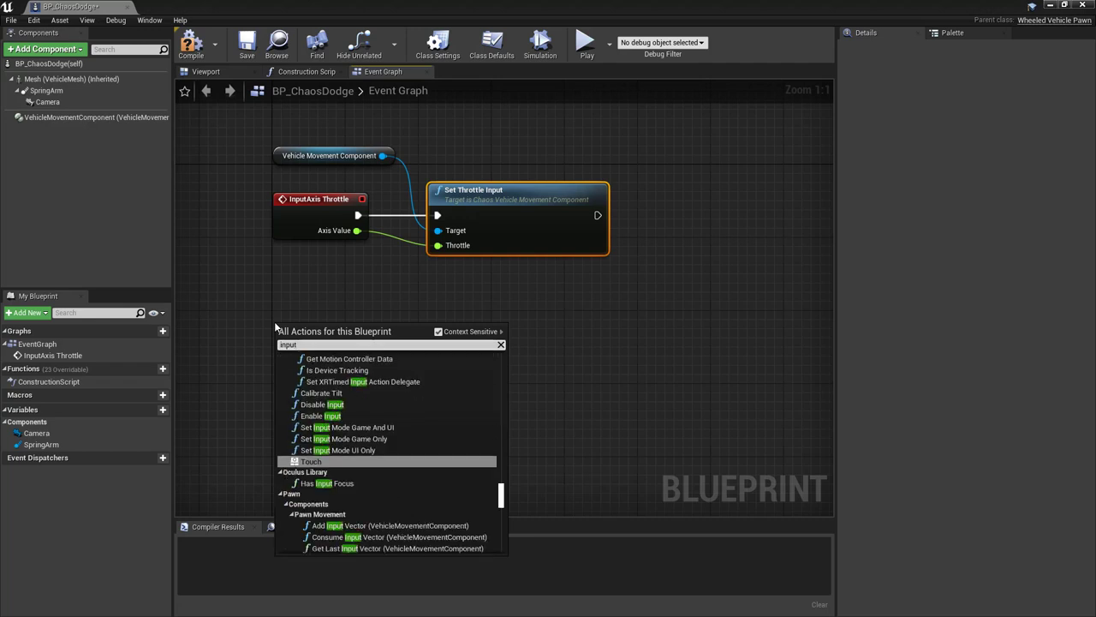
type(" brake")
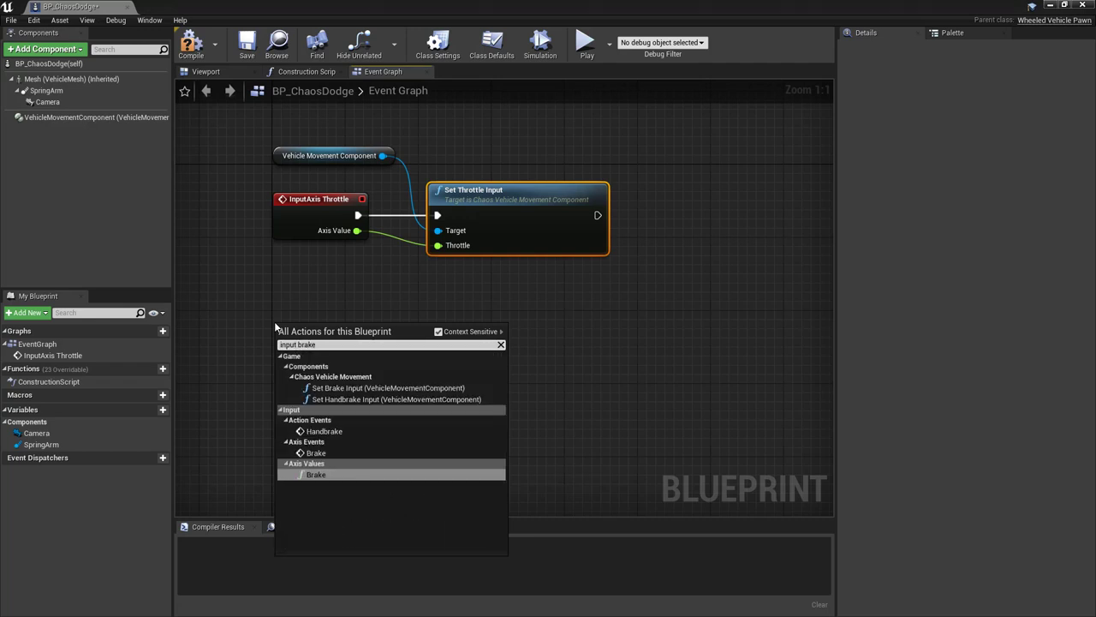
left_click(325, 454)
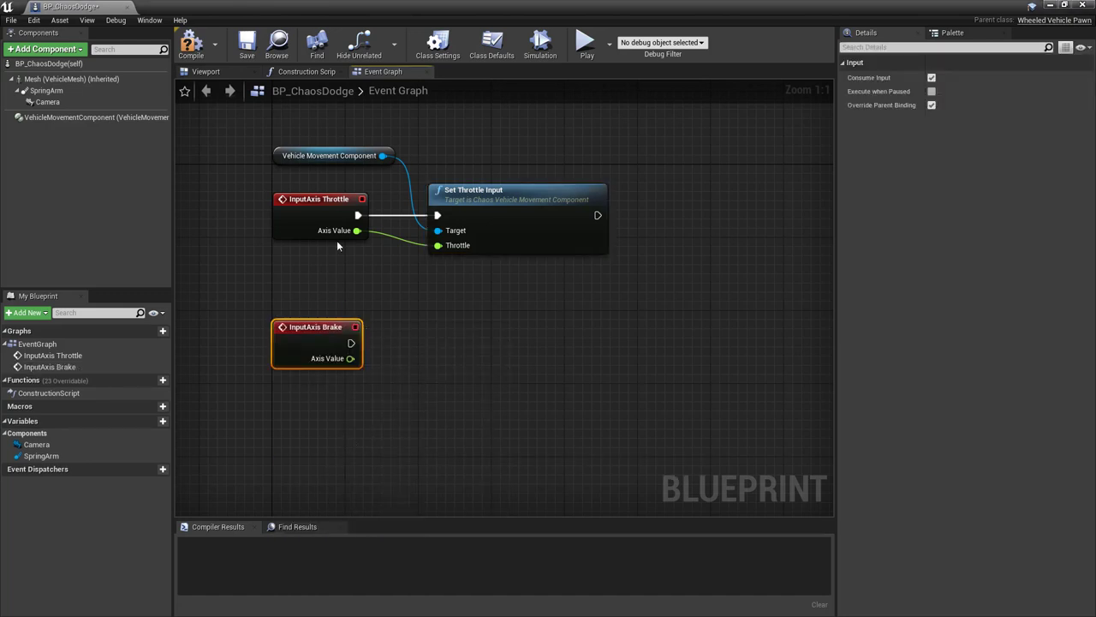
left_click_drag(339, 156, 442, 340)
type("set brake")
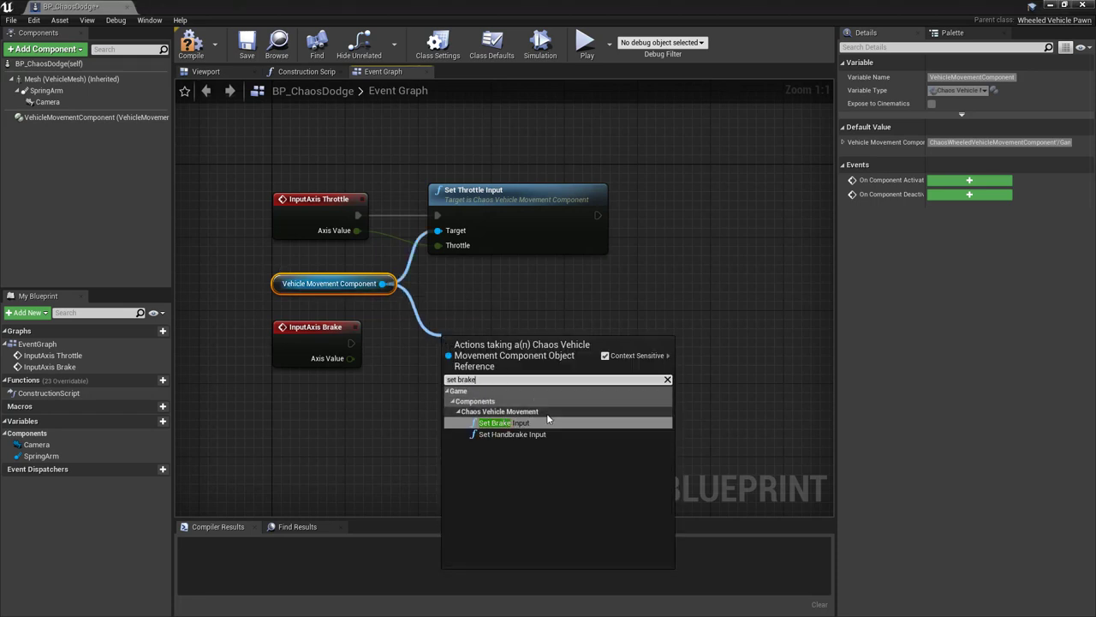
left_click(544, 421)
left_click_drag(352, 344, 489, 328)
left_click_drag(350, 358, 447, 386)
right_click_drag(454, 405, 447, 347)
Step: Add a Set Handbrake Input node off the movement component and duplicate it below
left_click_drag(381, 223, 430, 411)
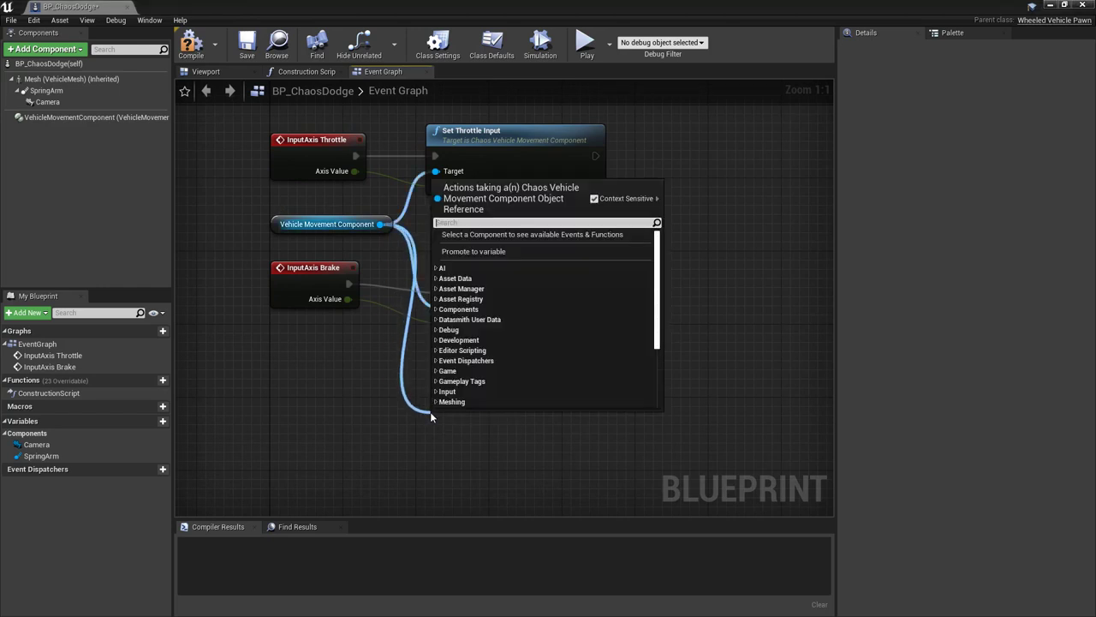
type("handbra")
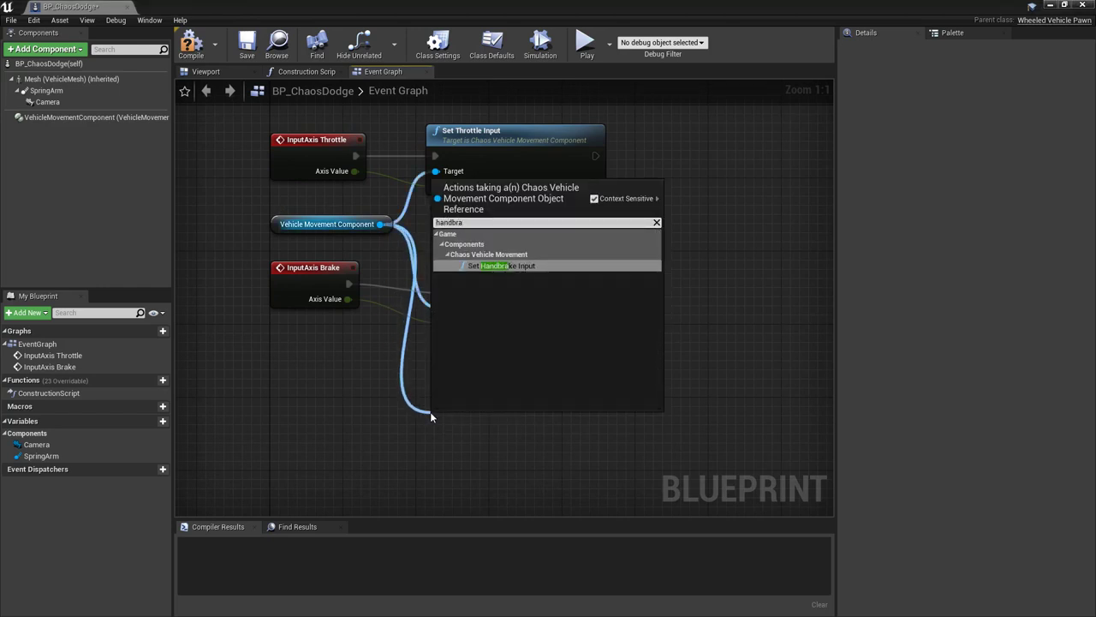
left_click(505, 267)
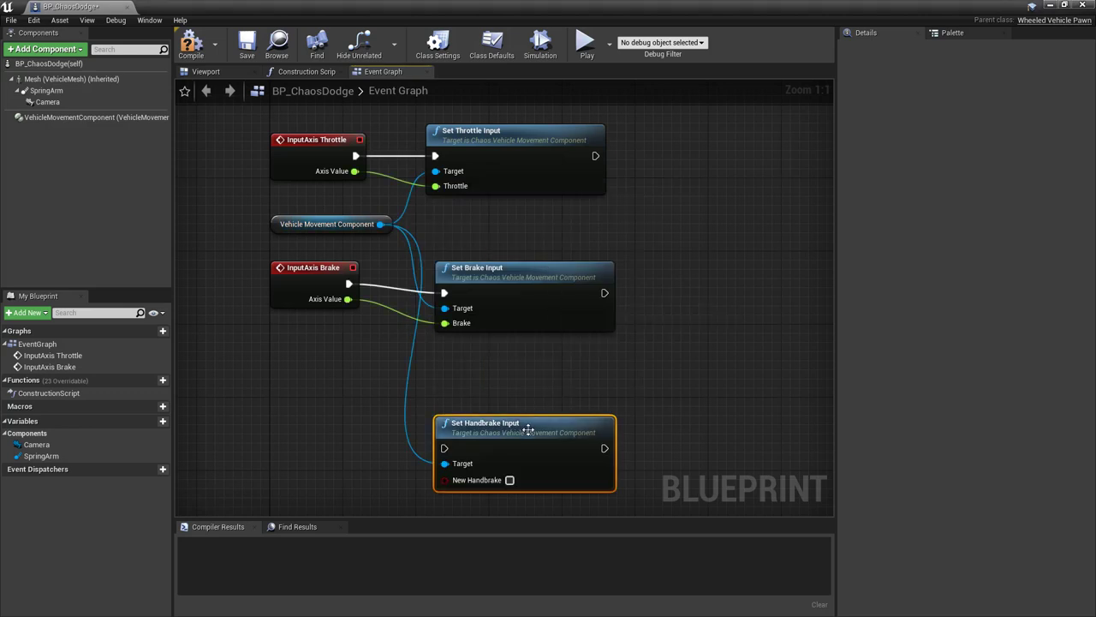
left_click_drag(531, 439, 531, 382)
right_click_drag(531, 383, 543, 298)
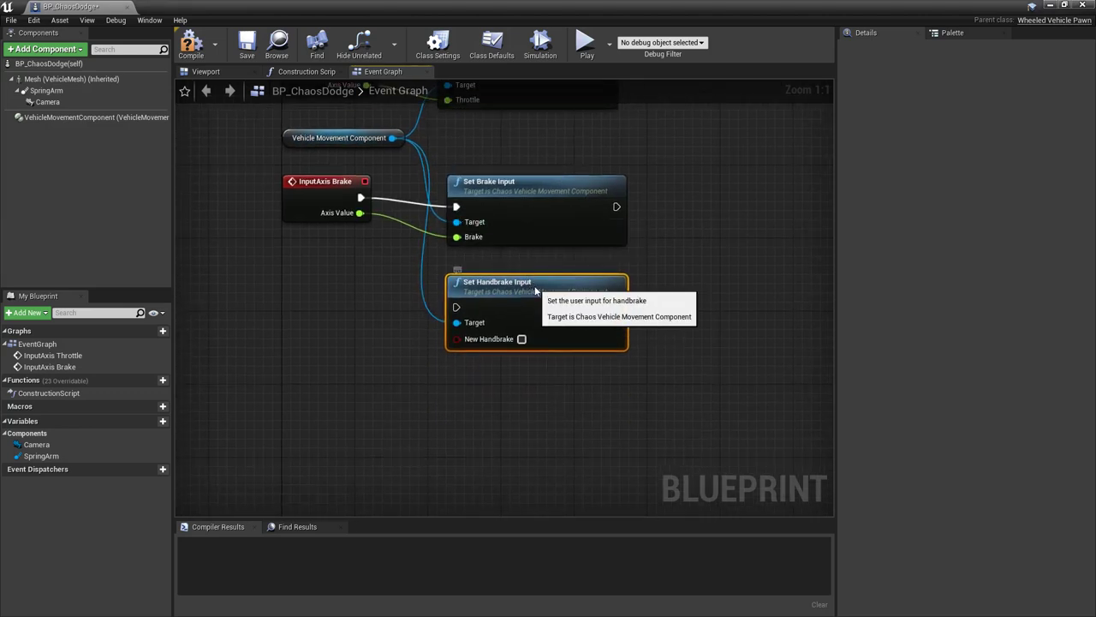
key("ctrl+w")
left_click_drag(681, 345, 525, 381)
right_click_drag(365, 343, 421, 357)
Step: Add InputAction Handbrake: Pressed sets New Handbrake on, Released sets it off, both targeting the component
right_click(343, 354)
type("handbrak")
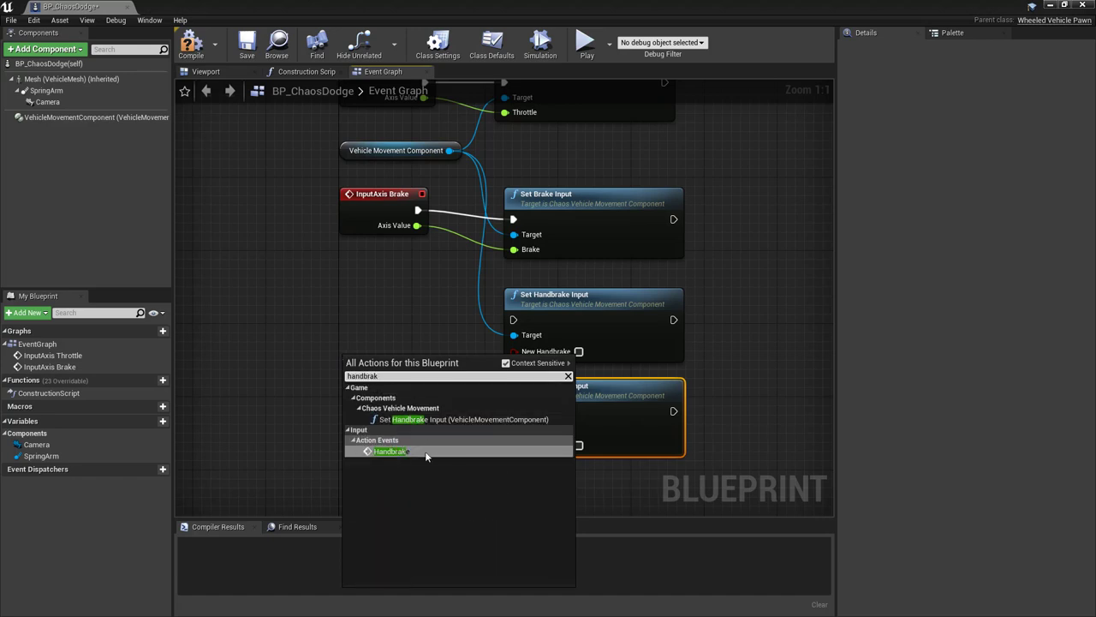
left_click(418, 452)
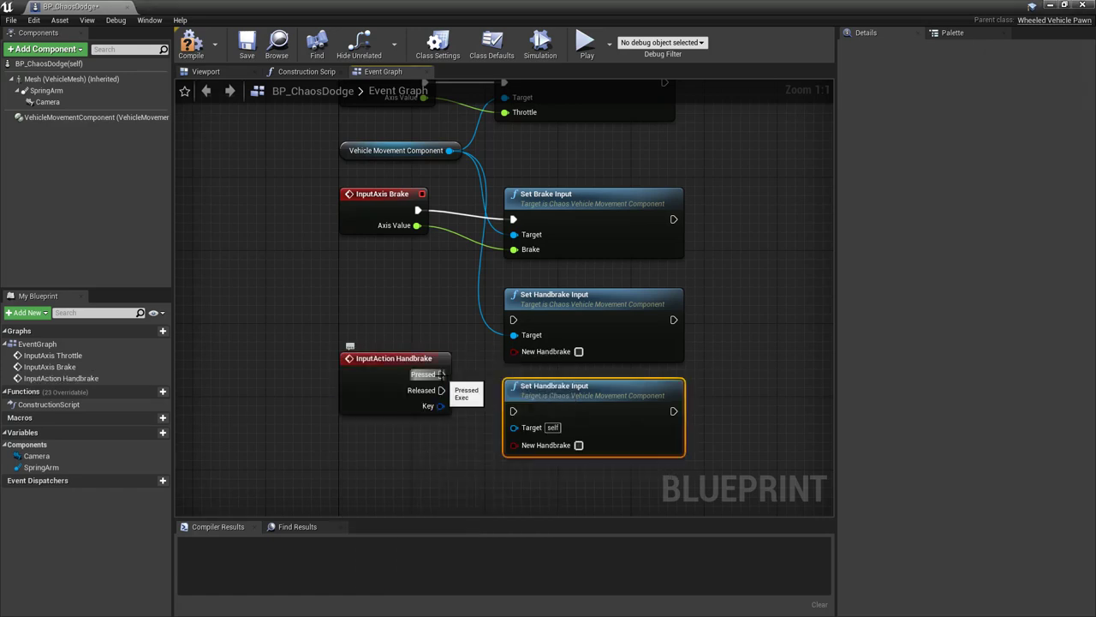
left_click_drag(441, 374, 513, 320)
left_click(579, 351)
left_click_drag(441, 390, 513, 411)
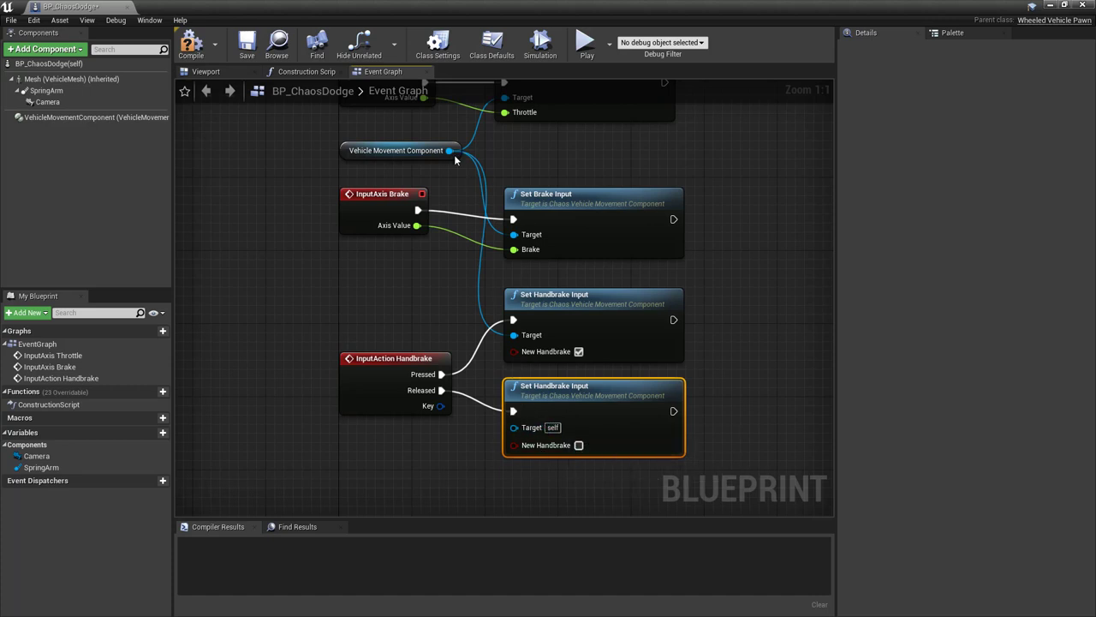
left_click_drag(449, 150, 514, 427)
right_click_drag(416, 318, 392, 501)
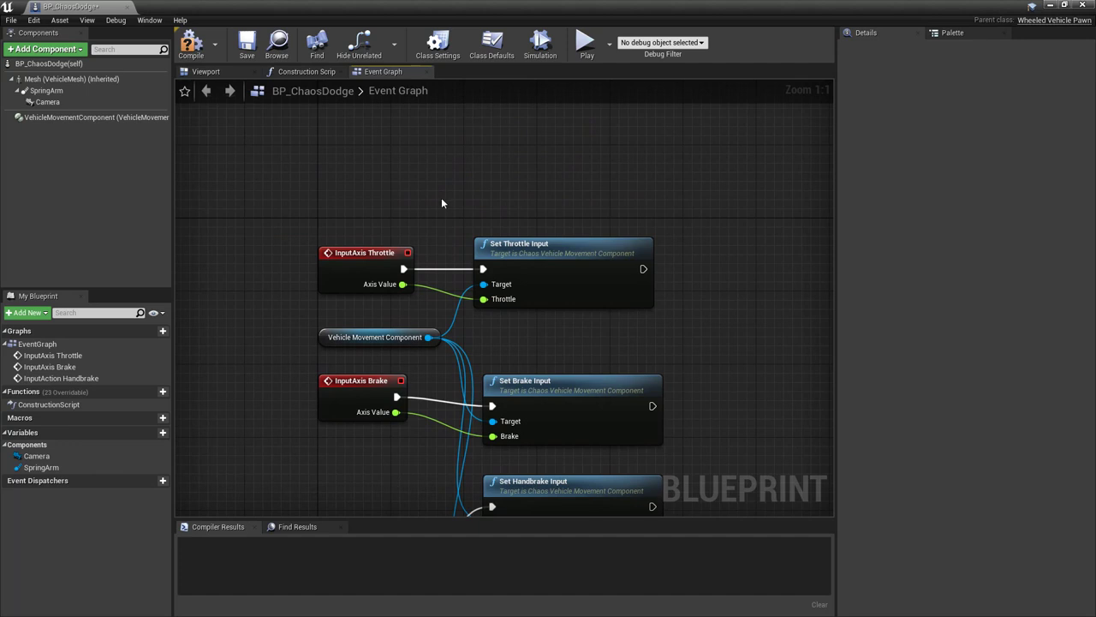
Step: Add an InputAxis Steer event feeding Set Steering Input on the Vehicle Movement Component
right_click_drag(443, 203, 451, 311)
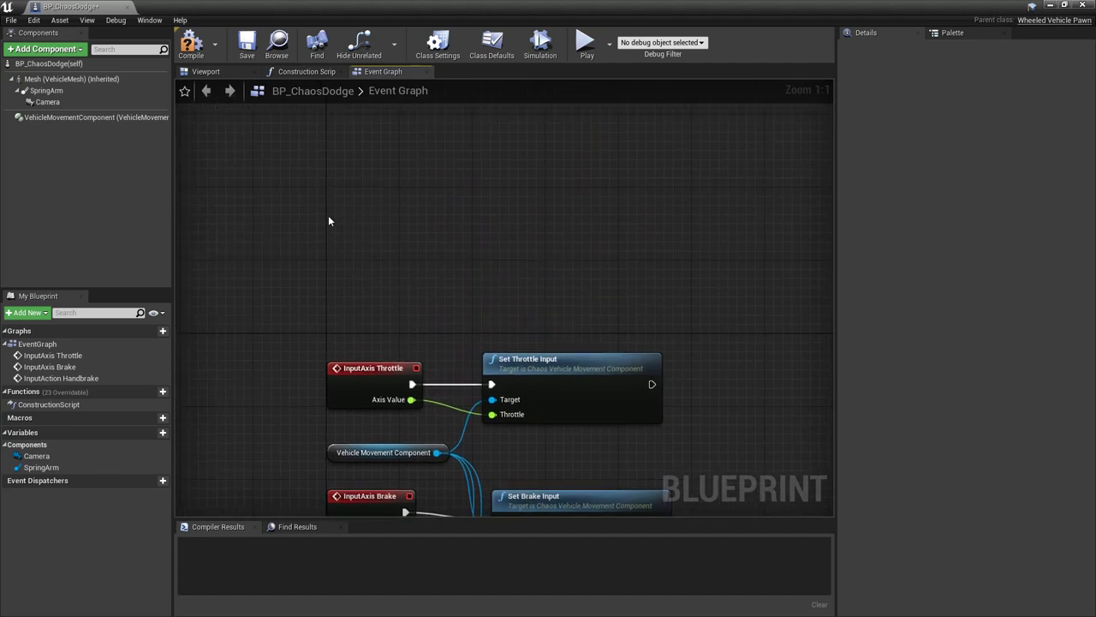
right_click(328, 221)
type("steer")
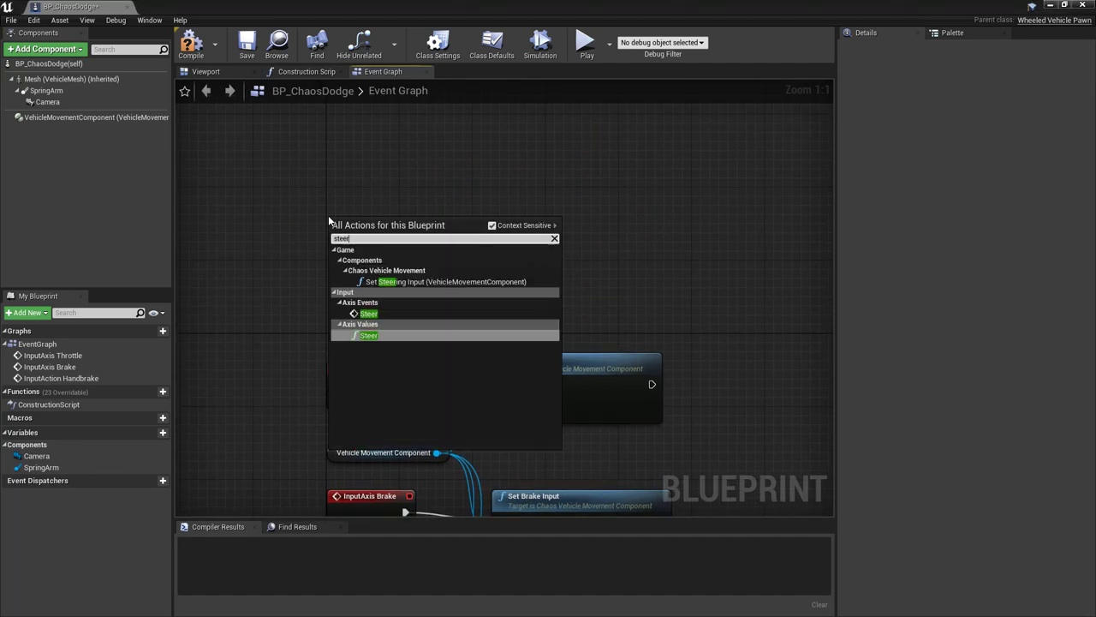
left_click(370, 314)
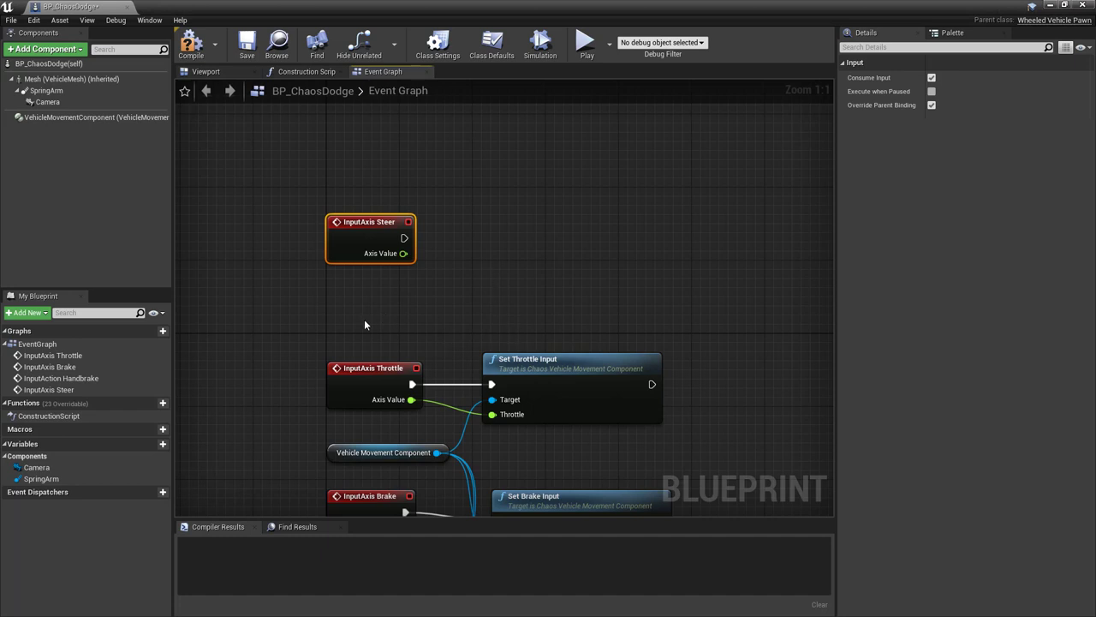
left_click_drag(437, 452, 475, 244)
type("set steer")
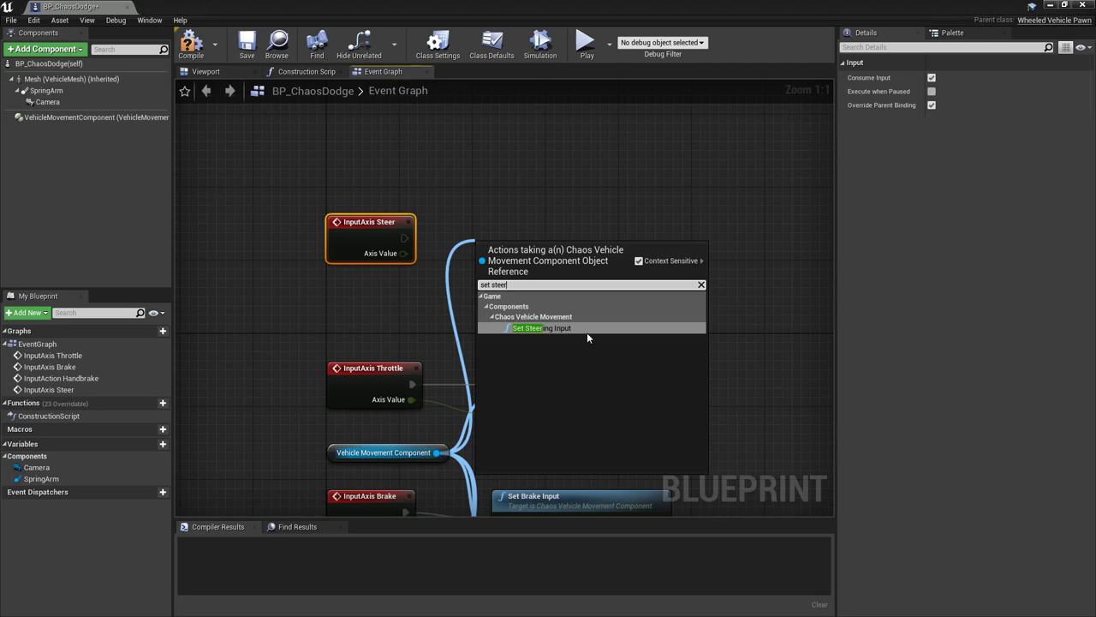
left_click(587, 328)
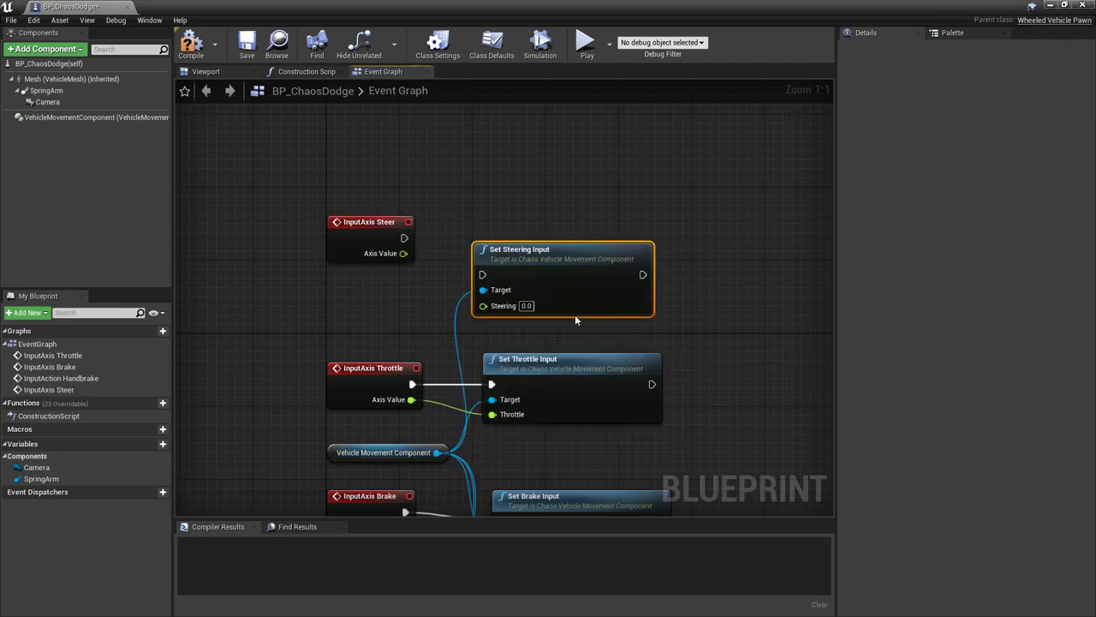
left_click_drag(510, 233, 519, 206)
left_click_drag(404, 238, 492, 268)
scroll(633, 264, "down", 3)
right_click_drag(639, 205, 625, 206)
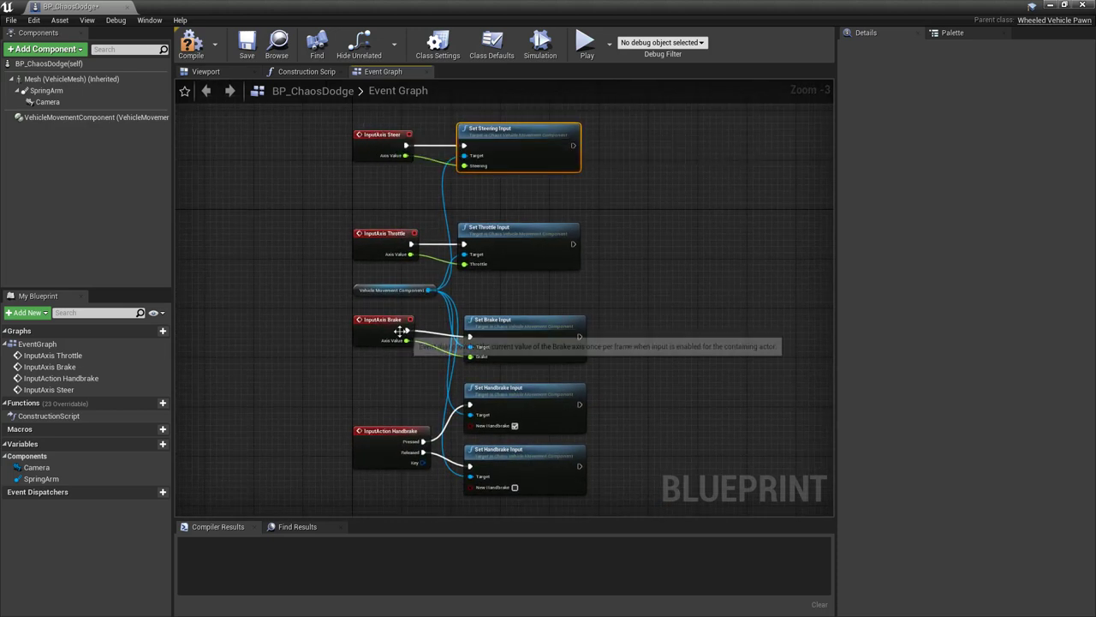
Step: Compile and save BP_ChaosDodge, then close the blueprint editor
left_click(194, 51)
left_click(247, 47)
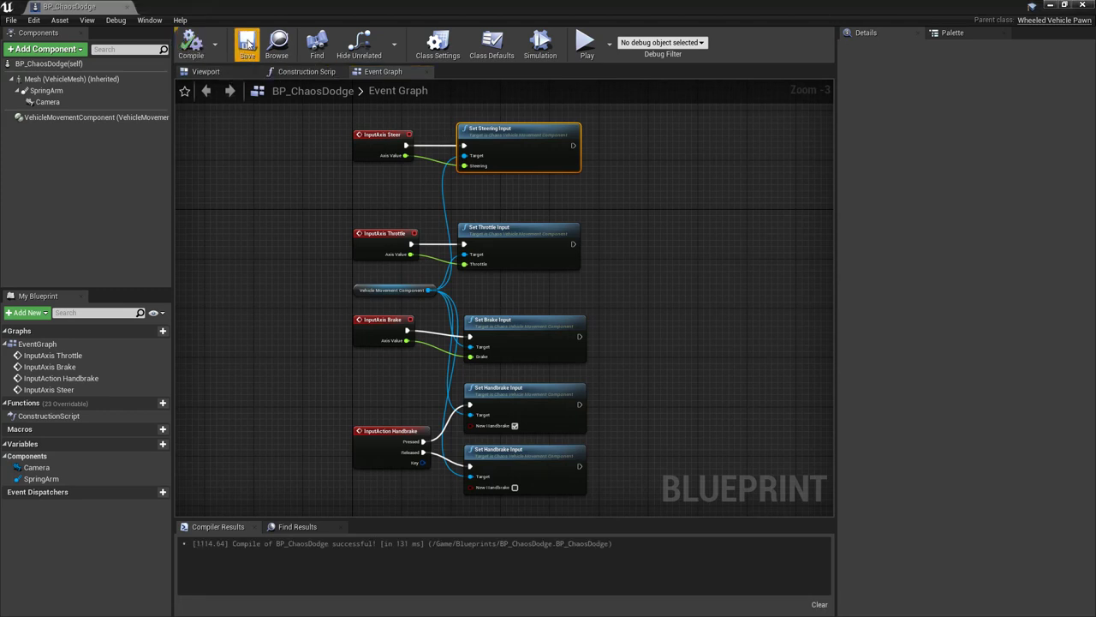
left_click(1083, 6)
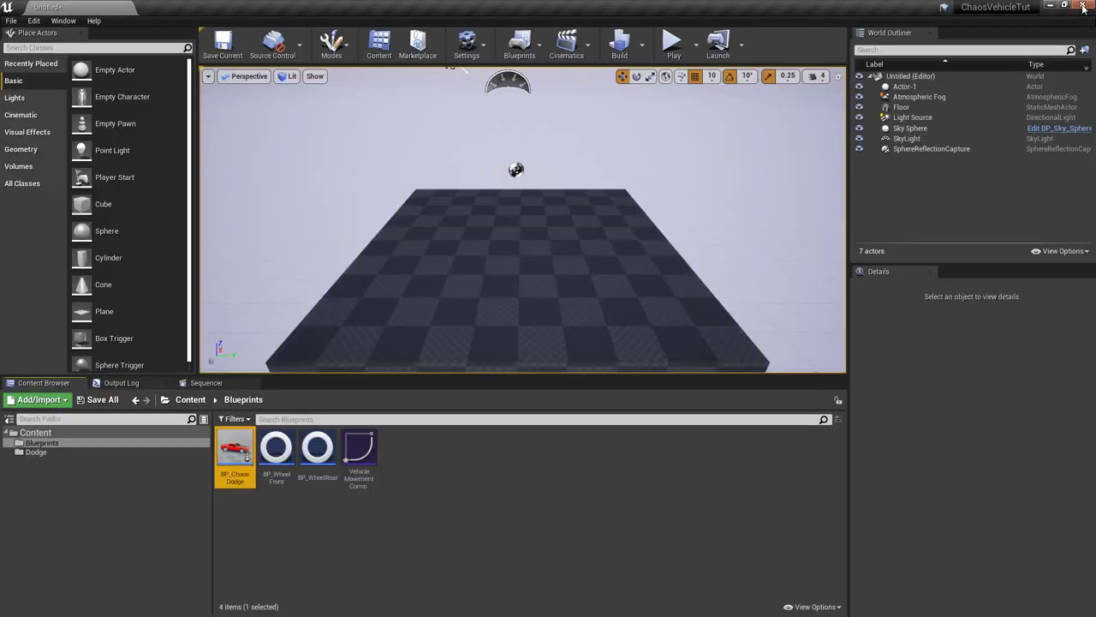
Step: Select the Floor and give it Scale X 20 and Scale Y 20 in the Details panel
scroll(550, 266, "down", 2)
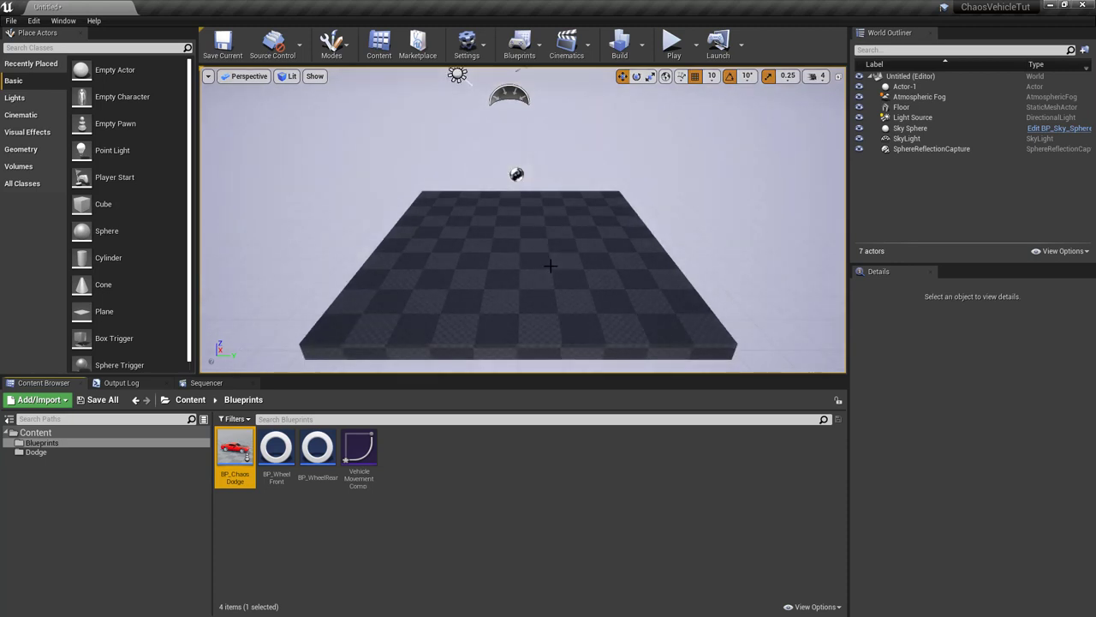
left_click(501, 251)
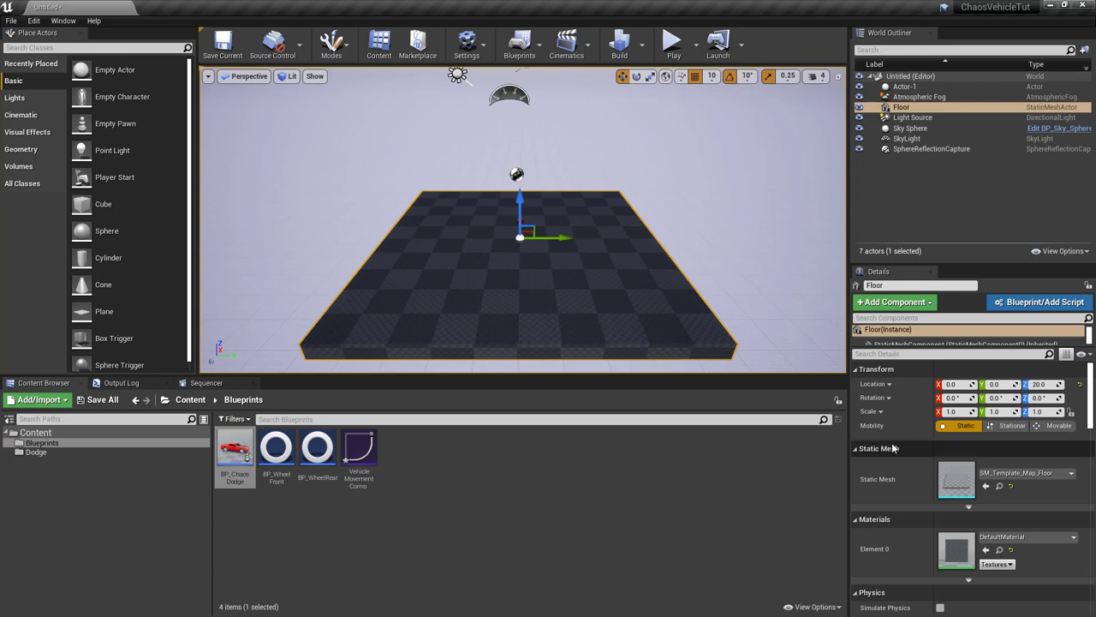
left_click(952, 411)
type("20")
key("Tab")
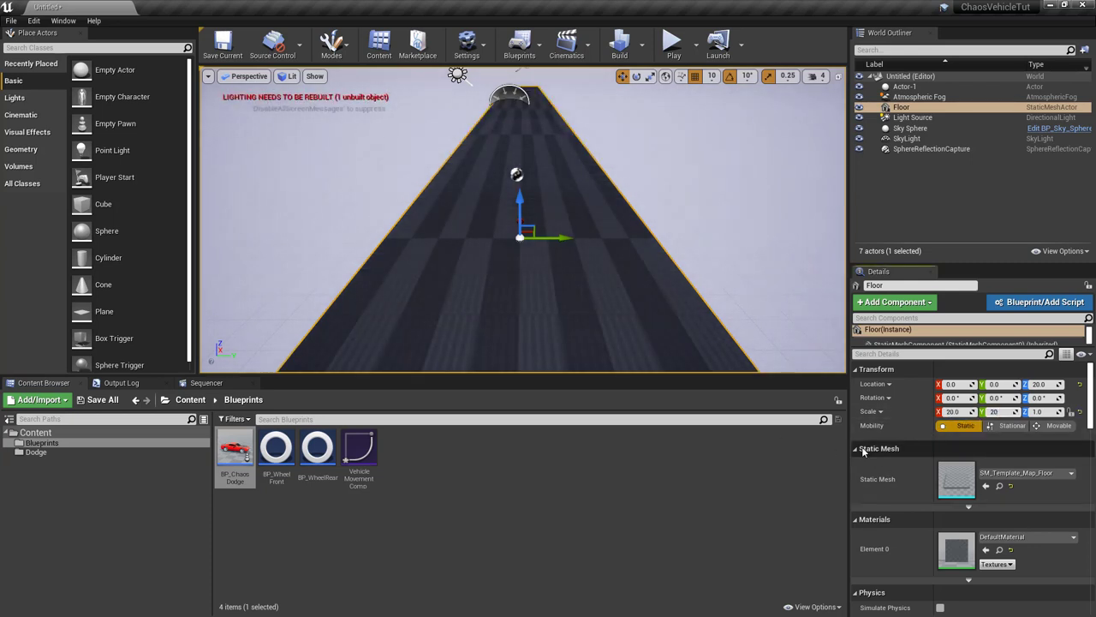
type("20")
key("Return")
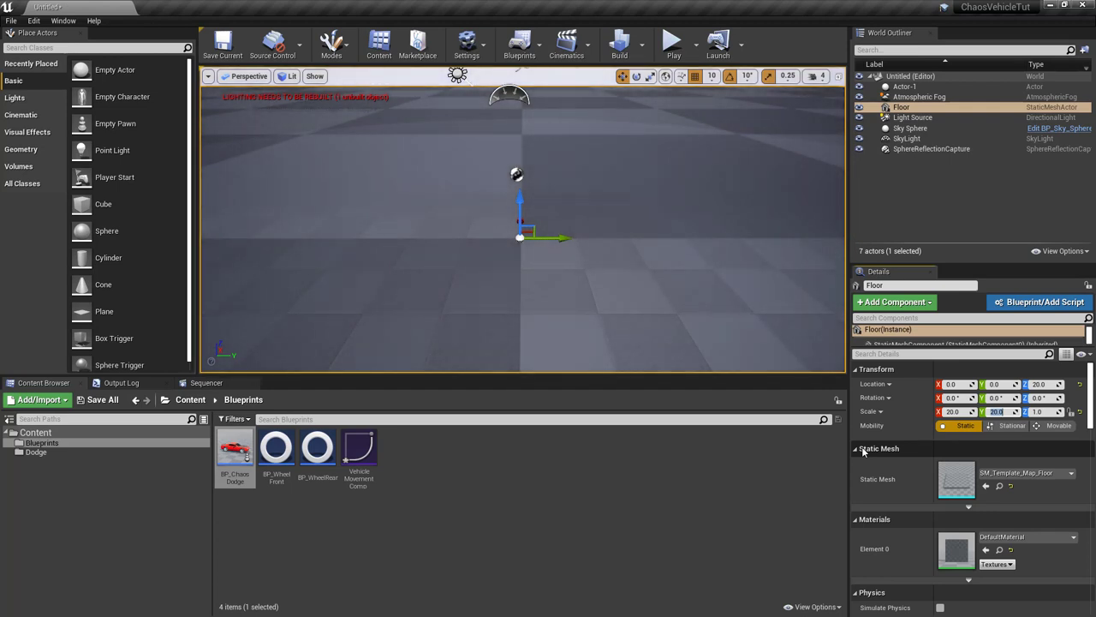
scroll(666, 280, "down", 3)
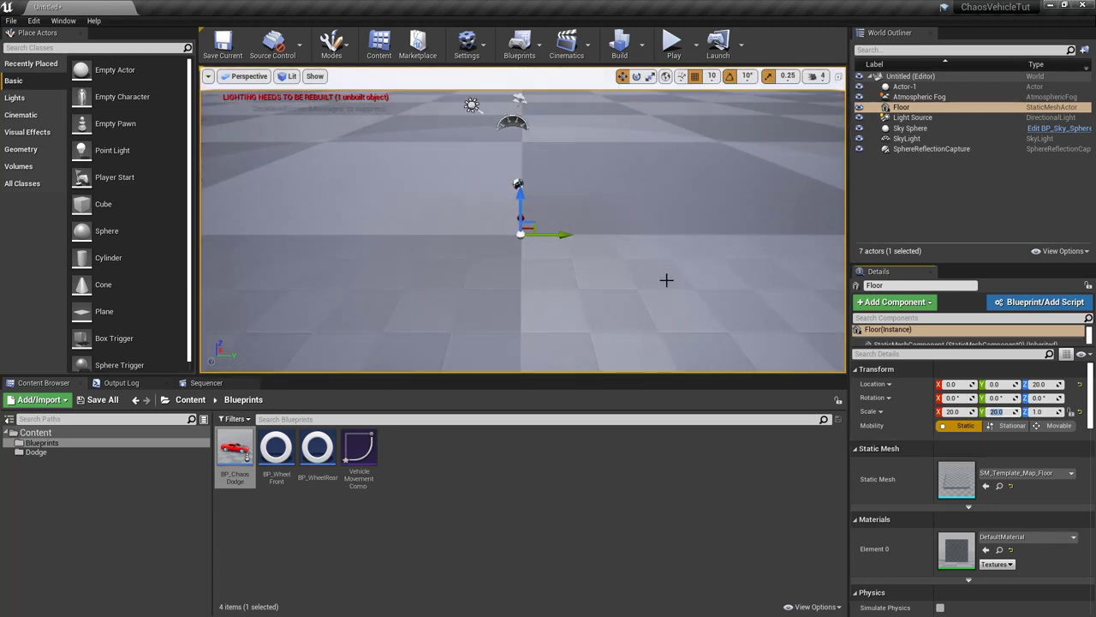
scroll(667, 279, "down", 2)
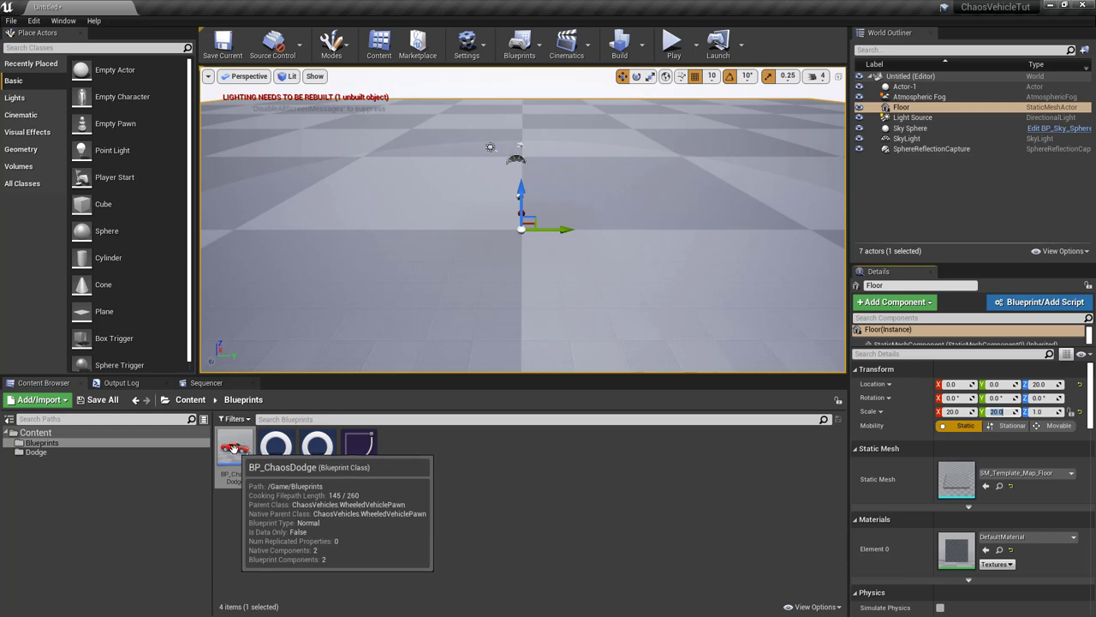
Step: Drop BP_ChaosDodge into the level, focus on it, and set Auto Possess Player to Player 0
left_click_drag(233, 448, 480, 196)
key("f")
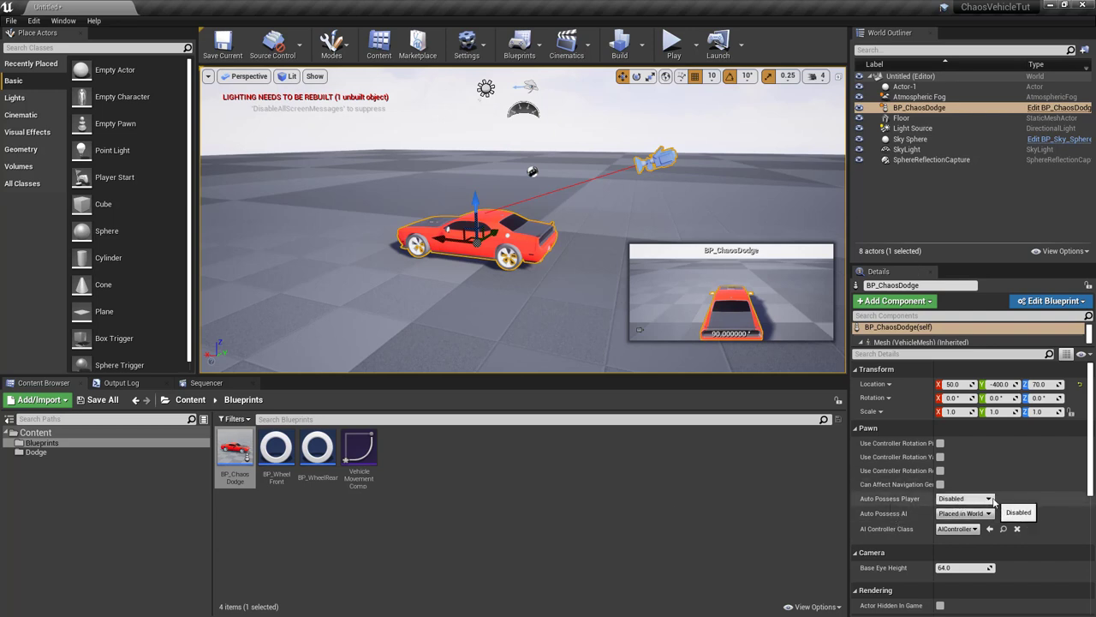
left_click(991, 500)
left_click(966, 516)
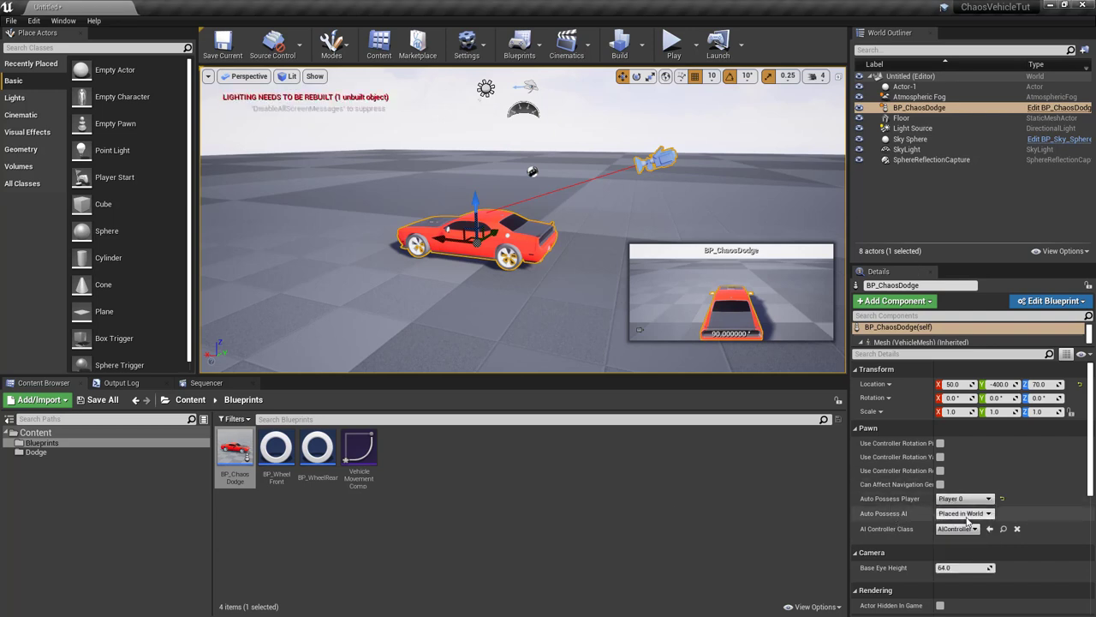
Step: Save the current level as TestMap in the Content folder and display Content's assets
left_click(227, 50)
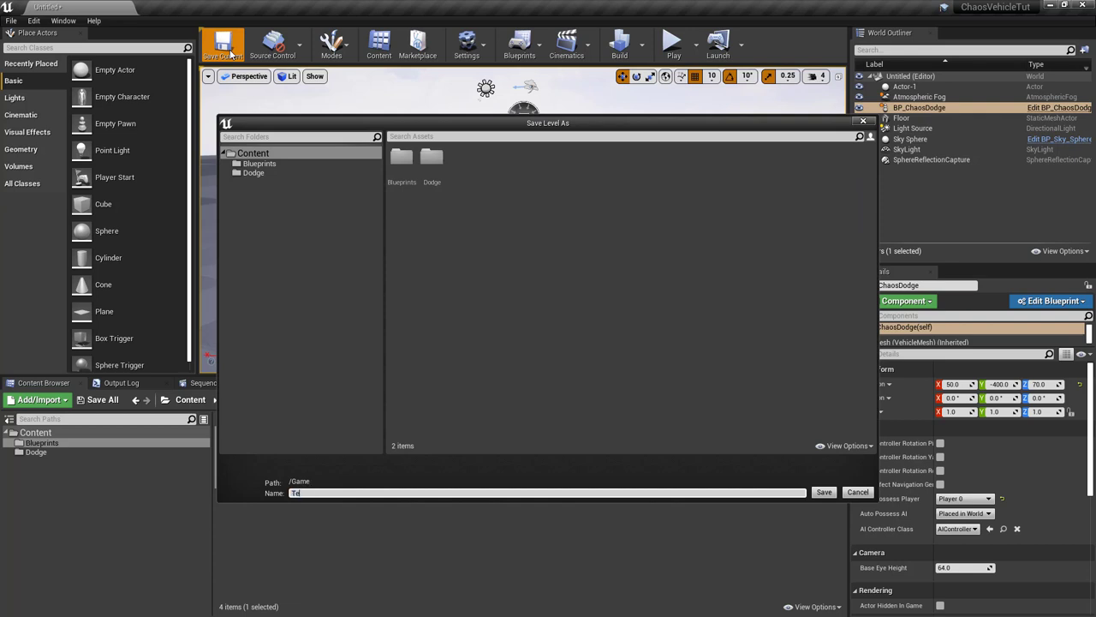
left_click(277, 155)
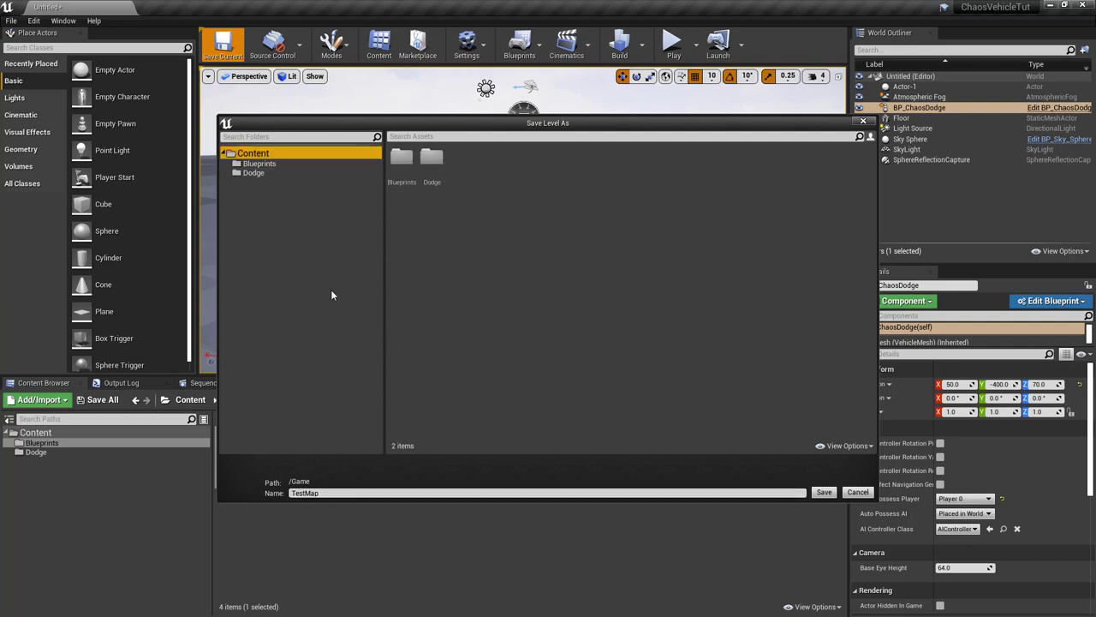
left_click(824, 493)
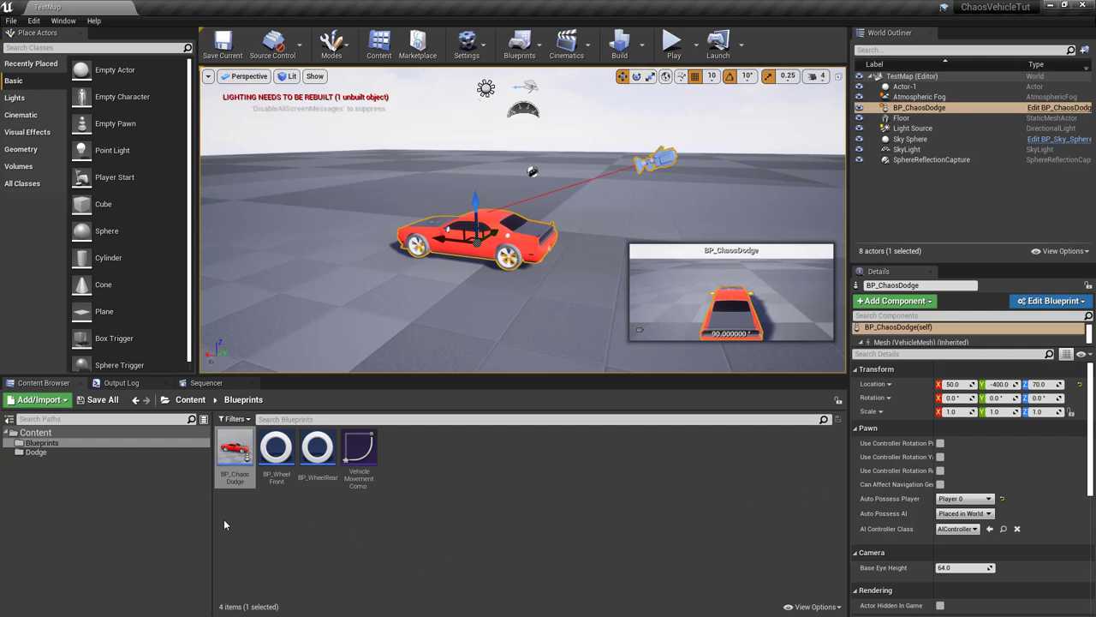
left_click(35, 433)
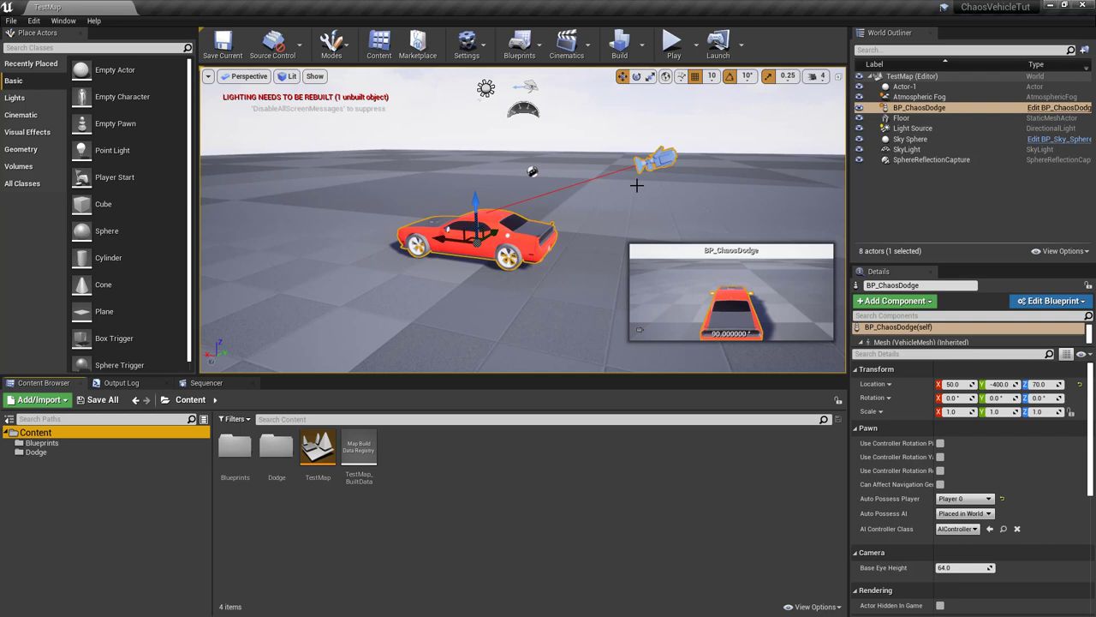
Step: Build the level's lighting, then dismiss the Message Log
left_click(621, 48)
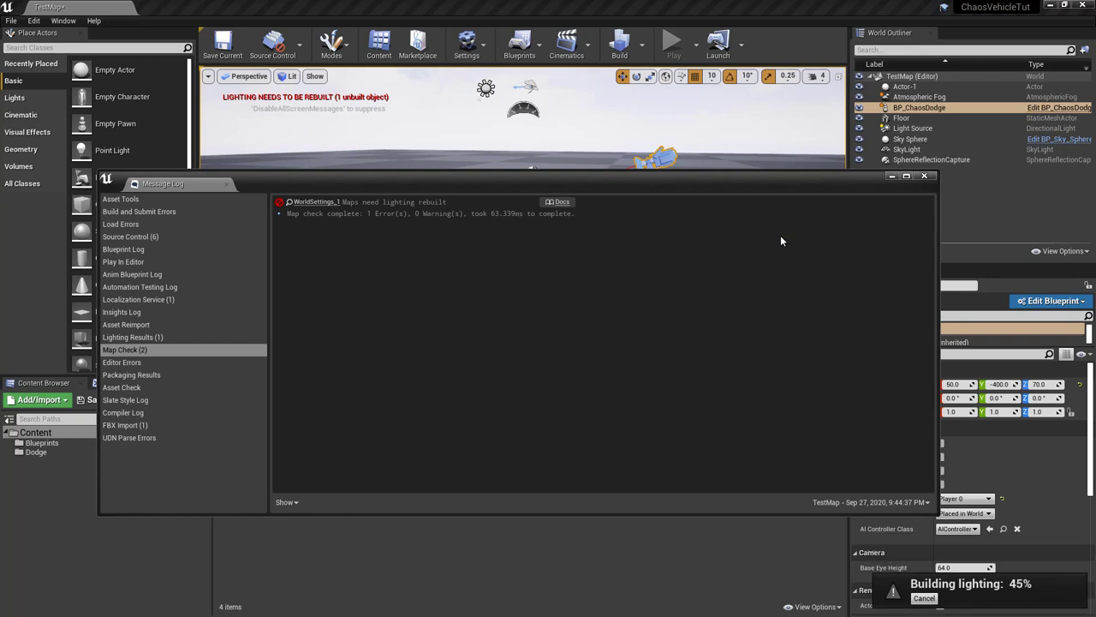
left_click(924, 176)
Step: Play the level, stop with Esc, and drag the Content Browser splitter down for a taller viewport
left_click(674, 45)
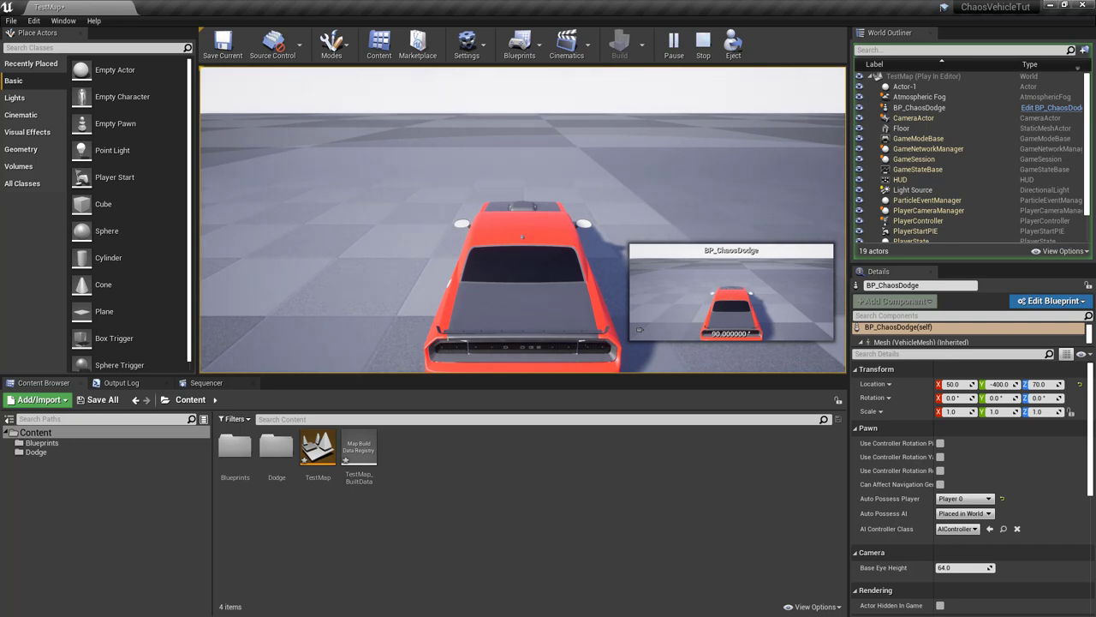
key("Escape")
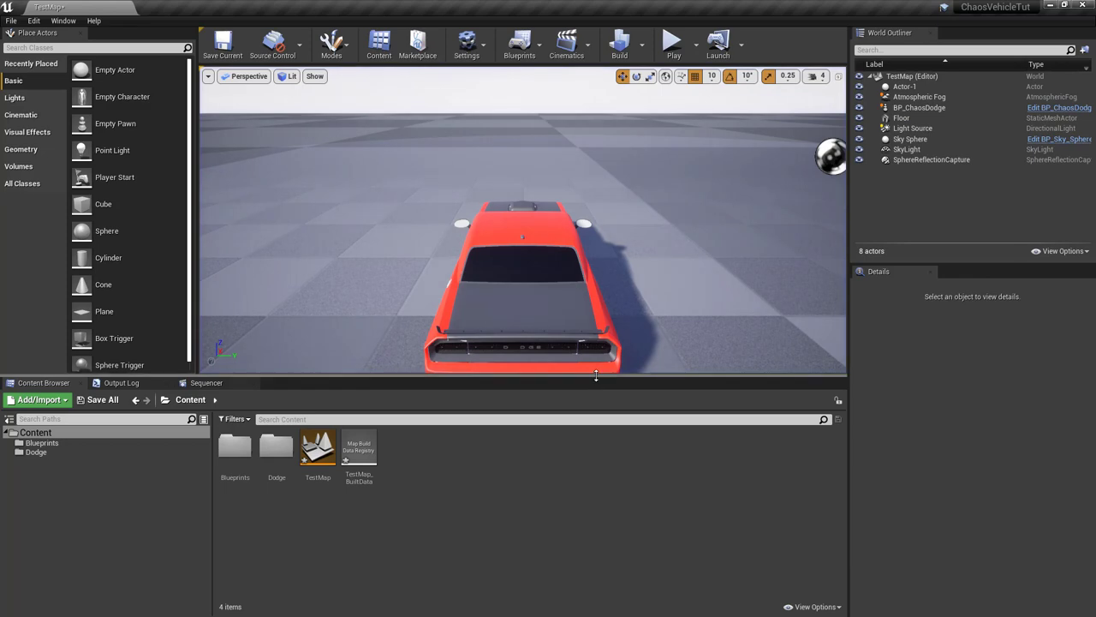
left_click_drag(597, 381, 590, 443)
Step: Open BP_ChaosDodge from the Blueprints folder, inspect the vehicle mesh properties, and compile it
left_click(62, 506)
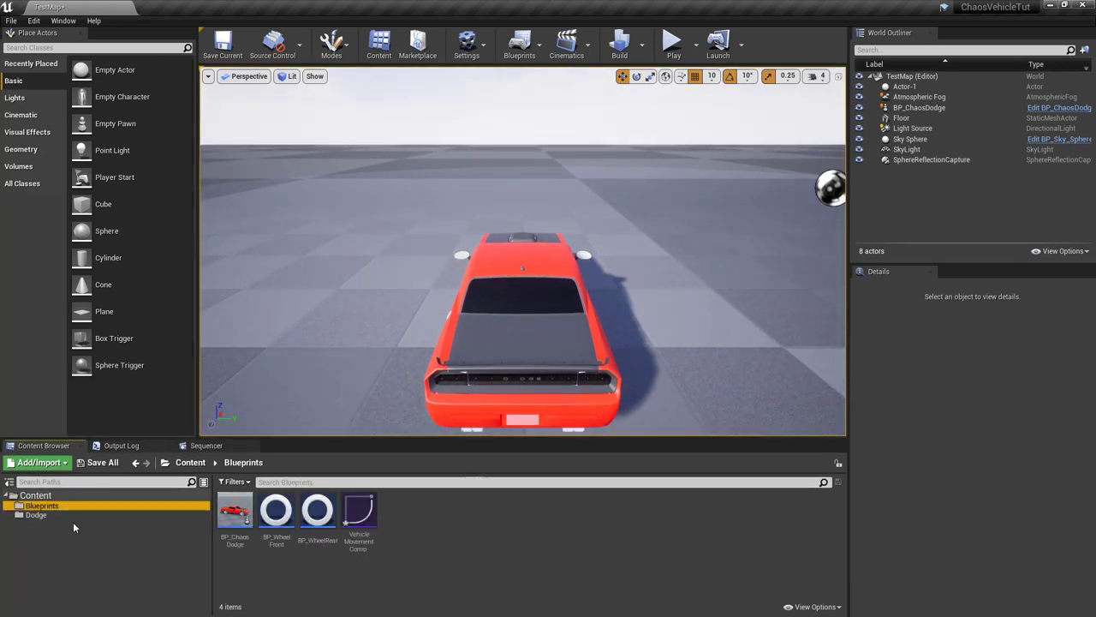
double_click(233, 517)
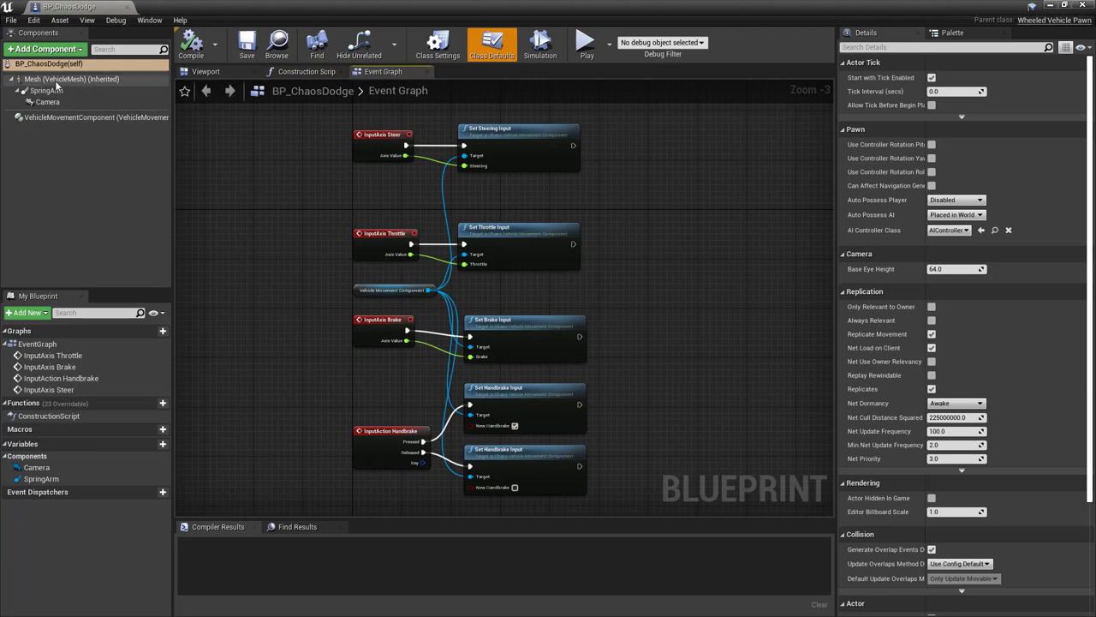
left_click(71, 79)
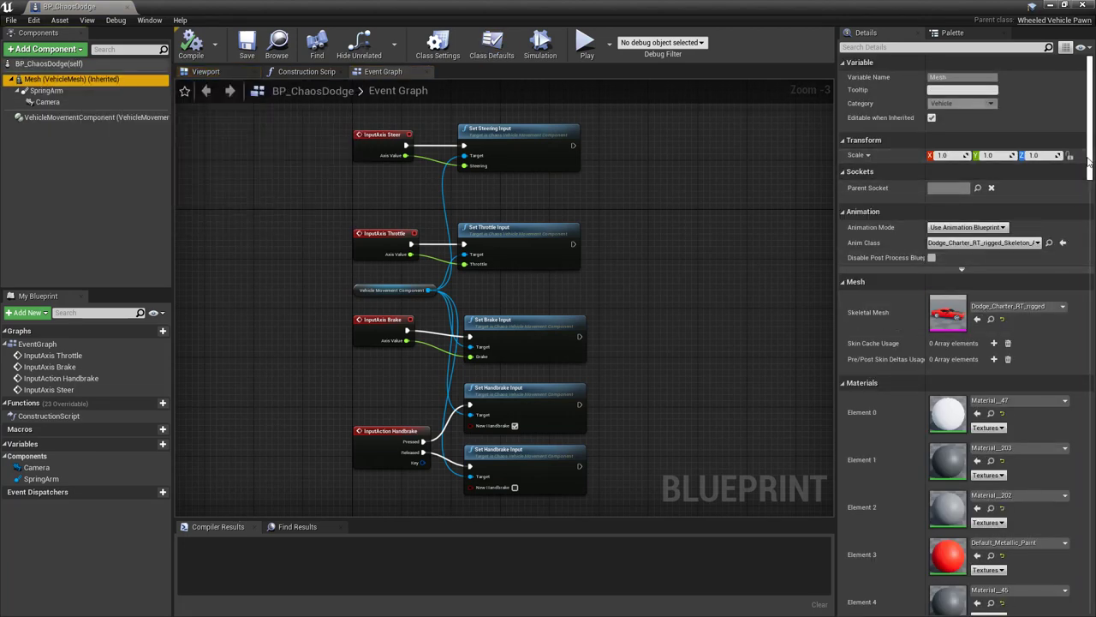
left_click_drag(1089, 163, 1086, 334)
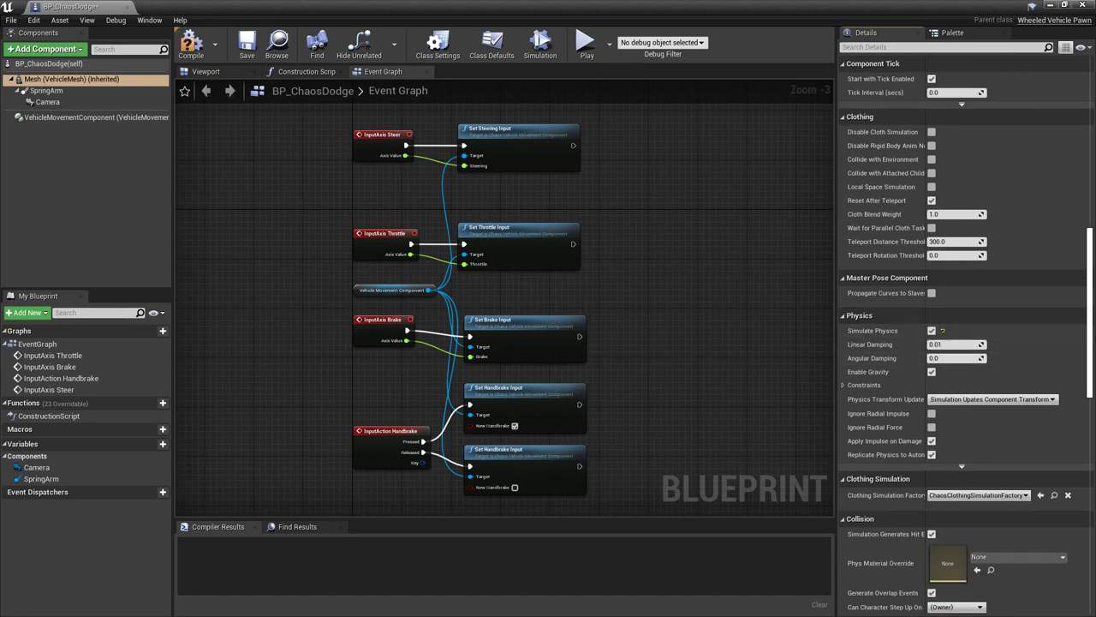
scroll(1090, 332, "down", 5)
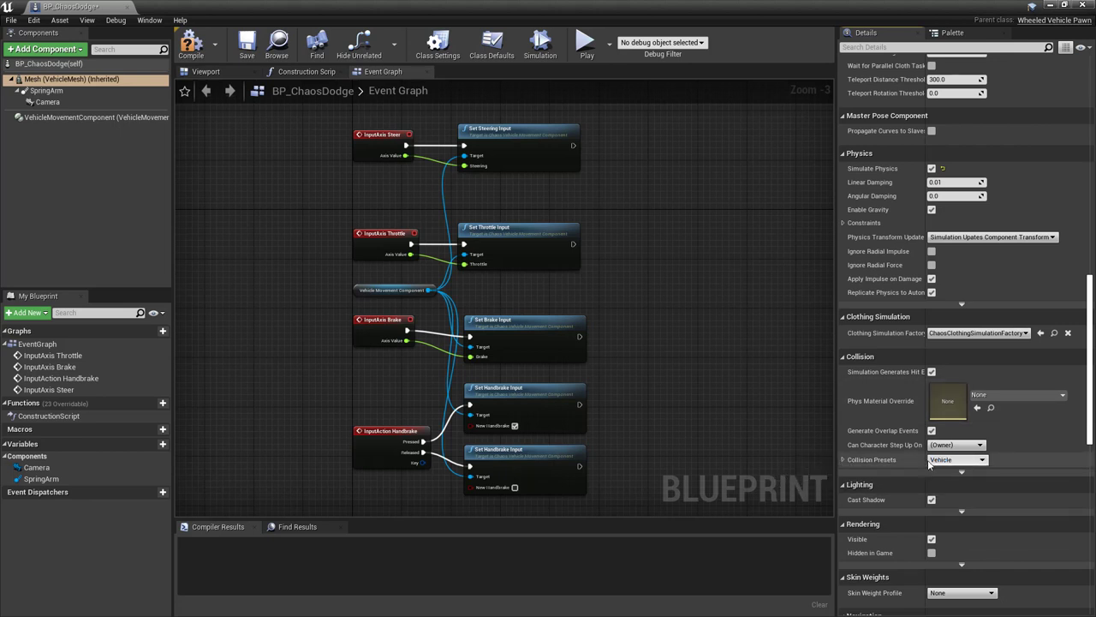
left_click(192, 44)
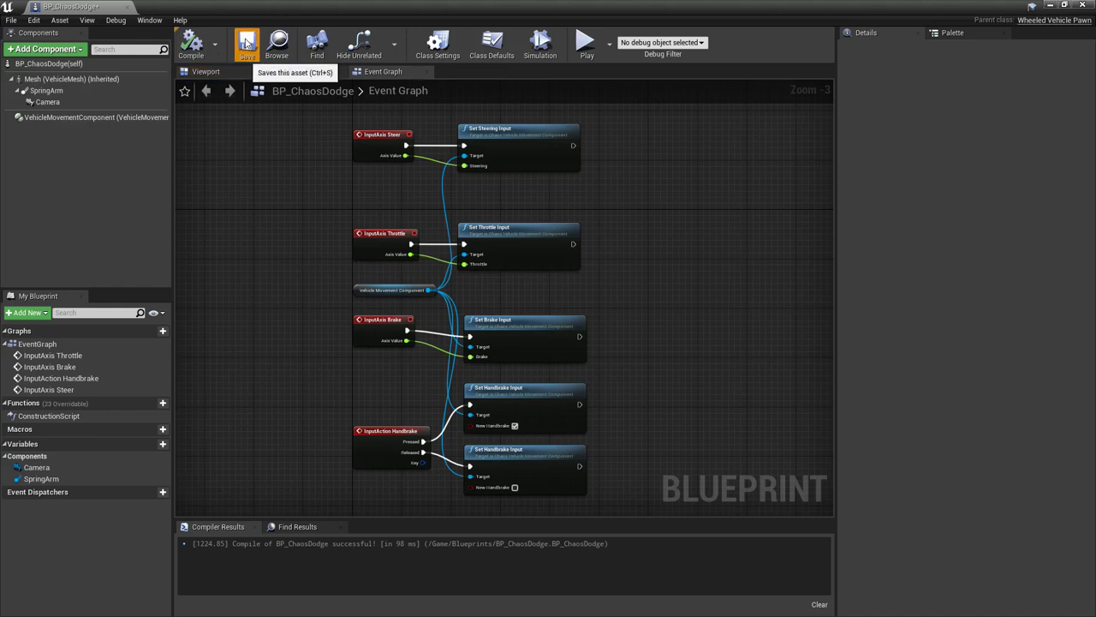
Step: Set the SpringArm's Target Arm Length to 600 and recompile the Blueprint
left_click(46, 90)
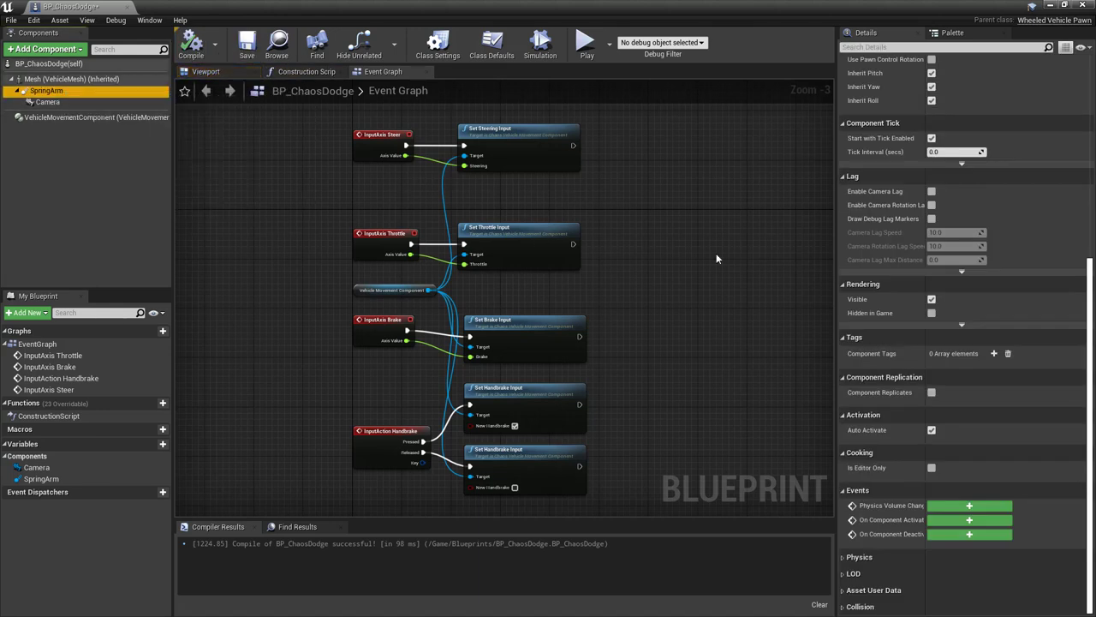
left_click_drag(1090, 281, 1090, 99)
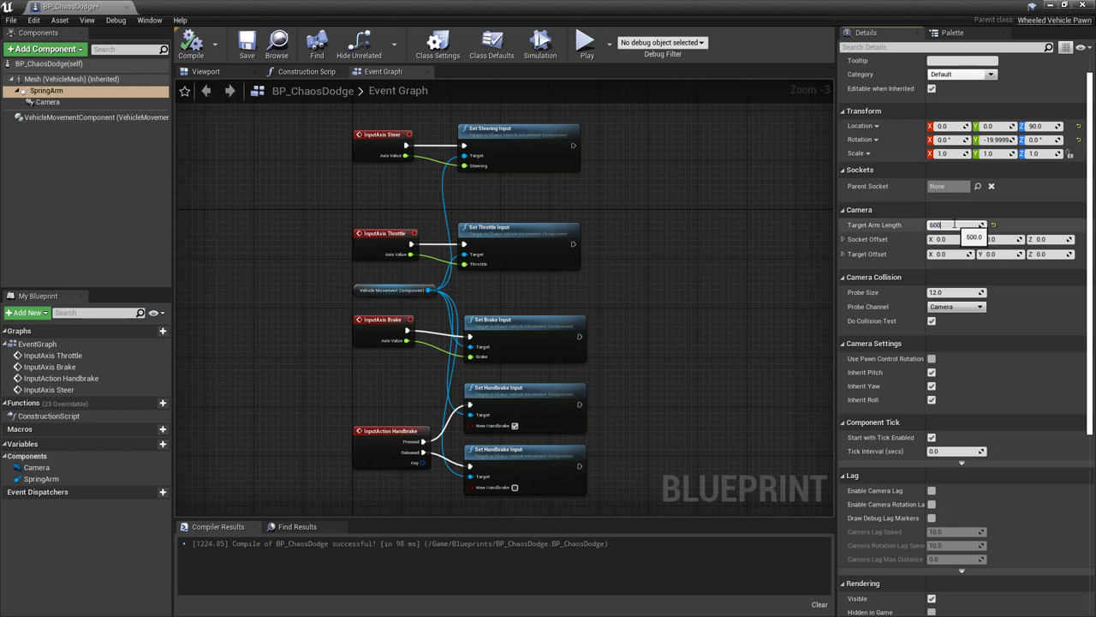
key("Return")
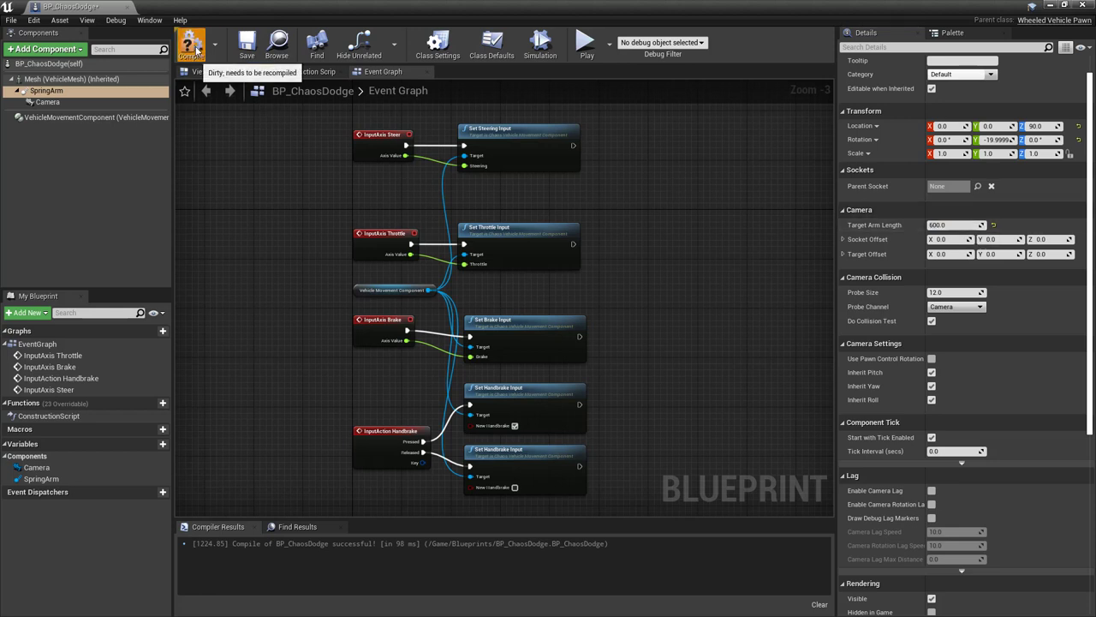
left_click(191, 44)
Step: Save and close BP_ChaosDodge, then play and drive the car forward with W and steer with D
left_click(246, 44)
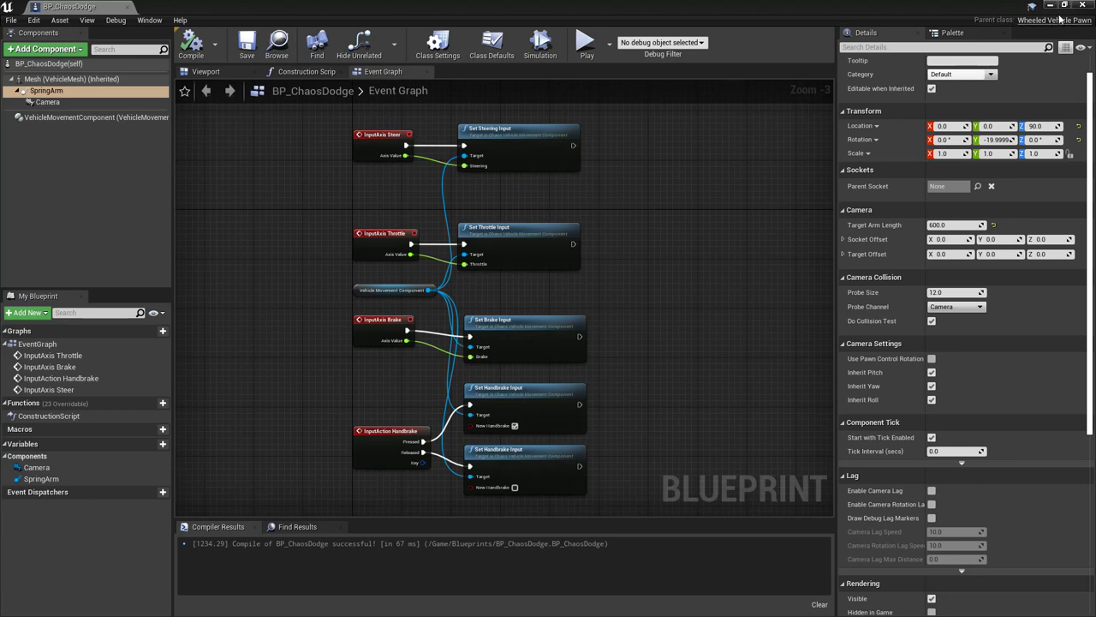
left_click(1083, 5)
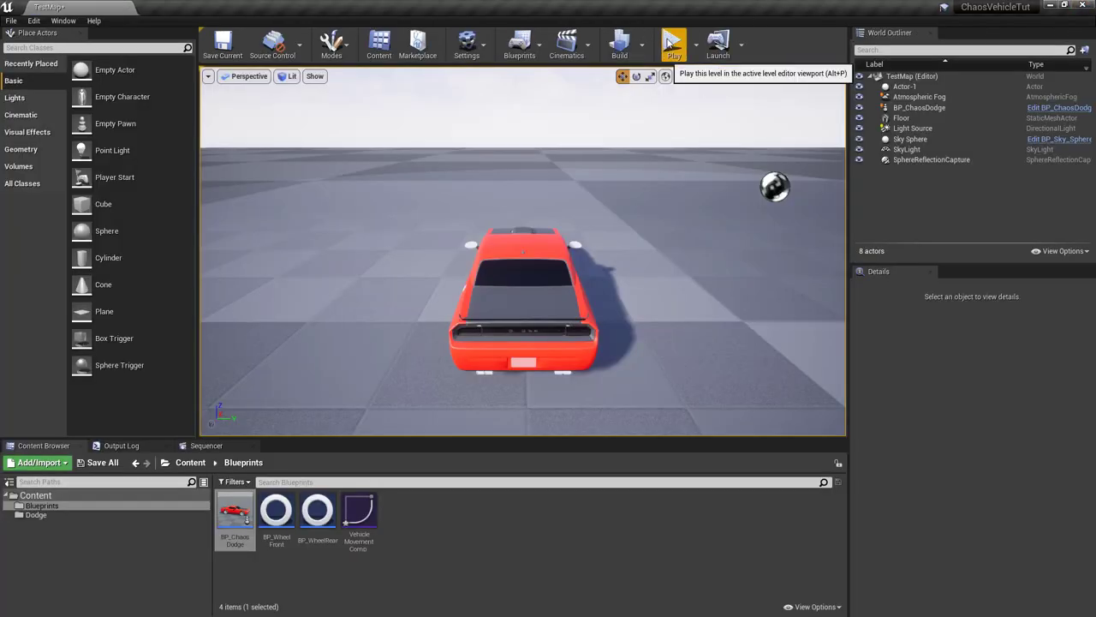
left_click(672, 43)
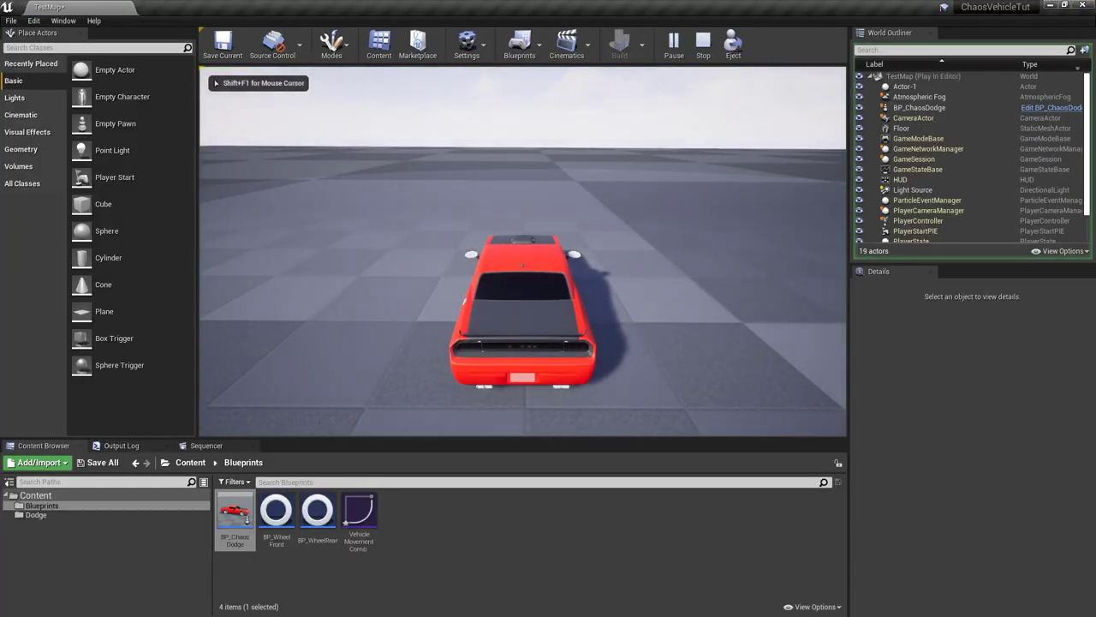
key("w")
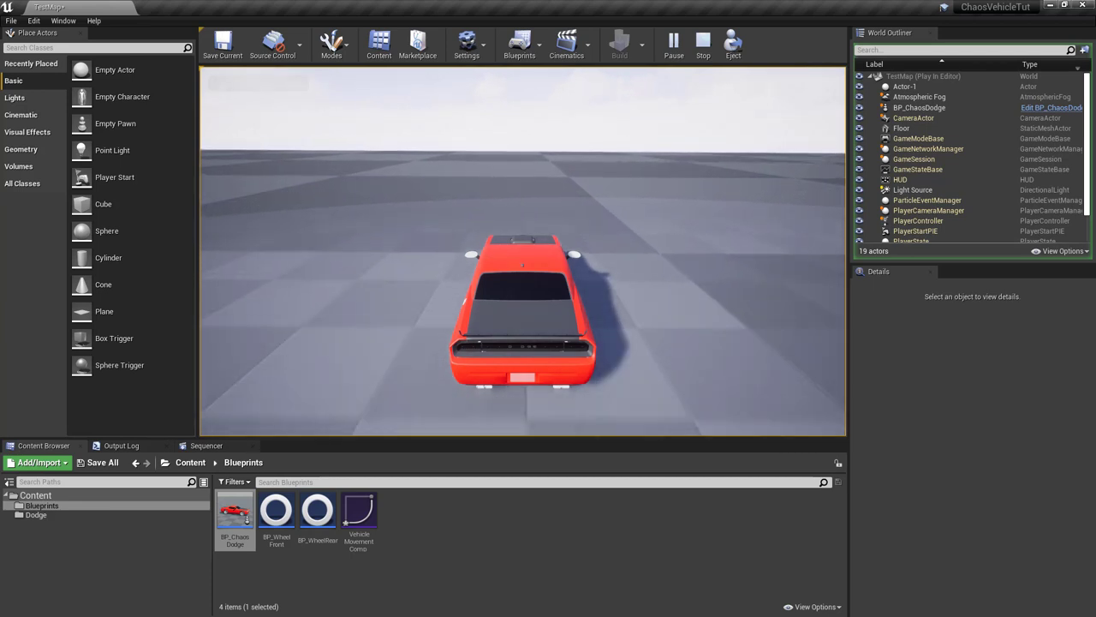
key("d")
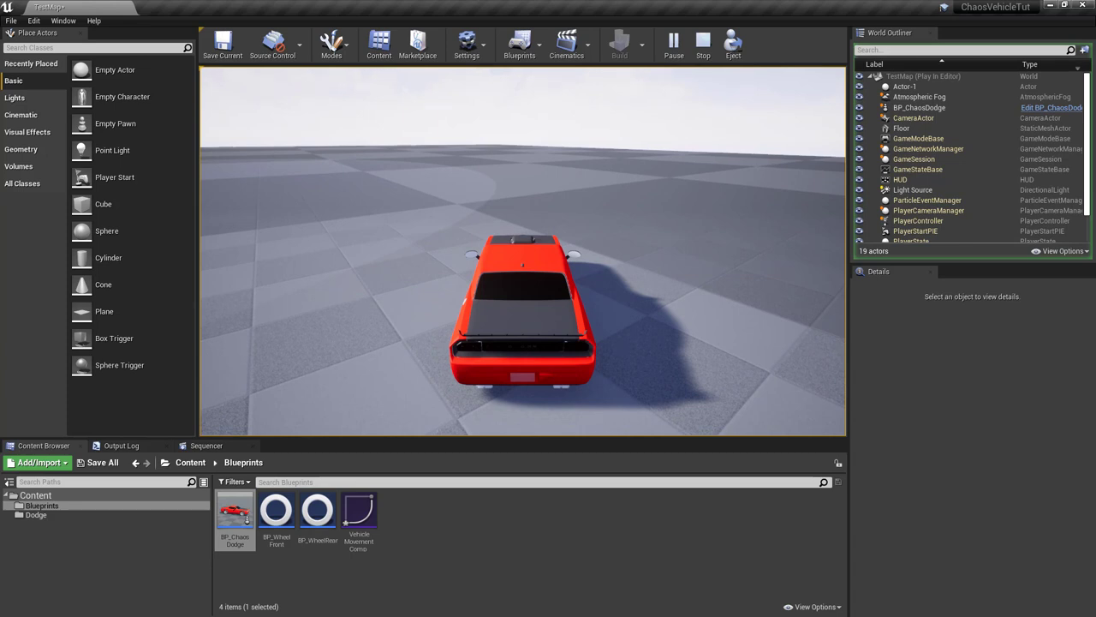
Step: Stop play and, in Project Settings > Input, add a LookUp axis mapping bound to Mouse Y
key("Escape")
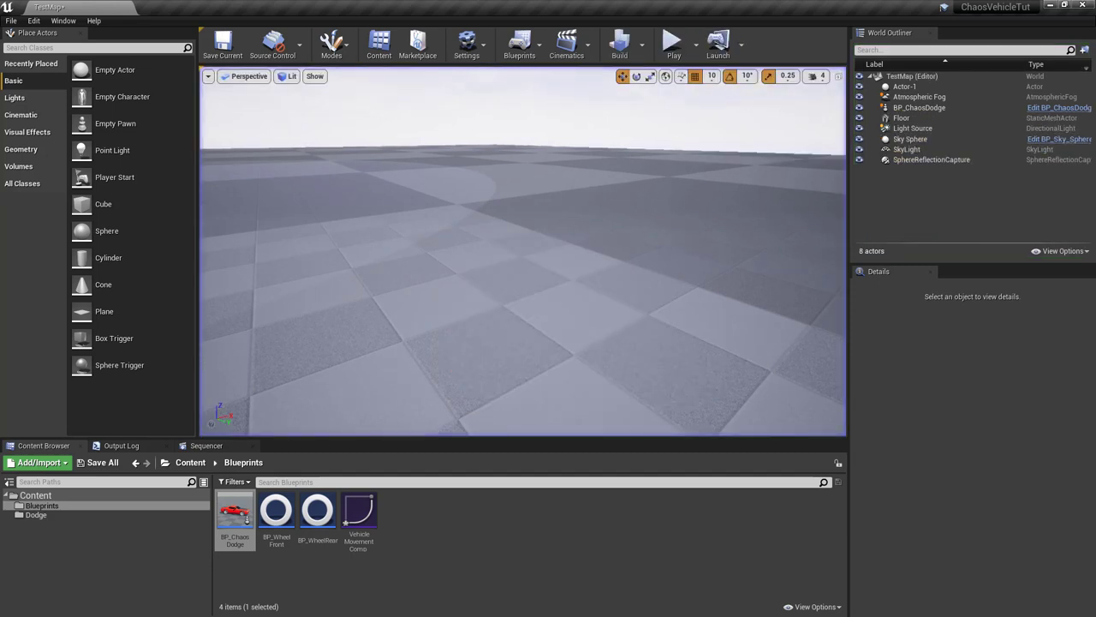
left_click(34, 21)
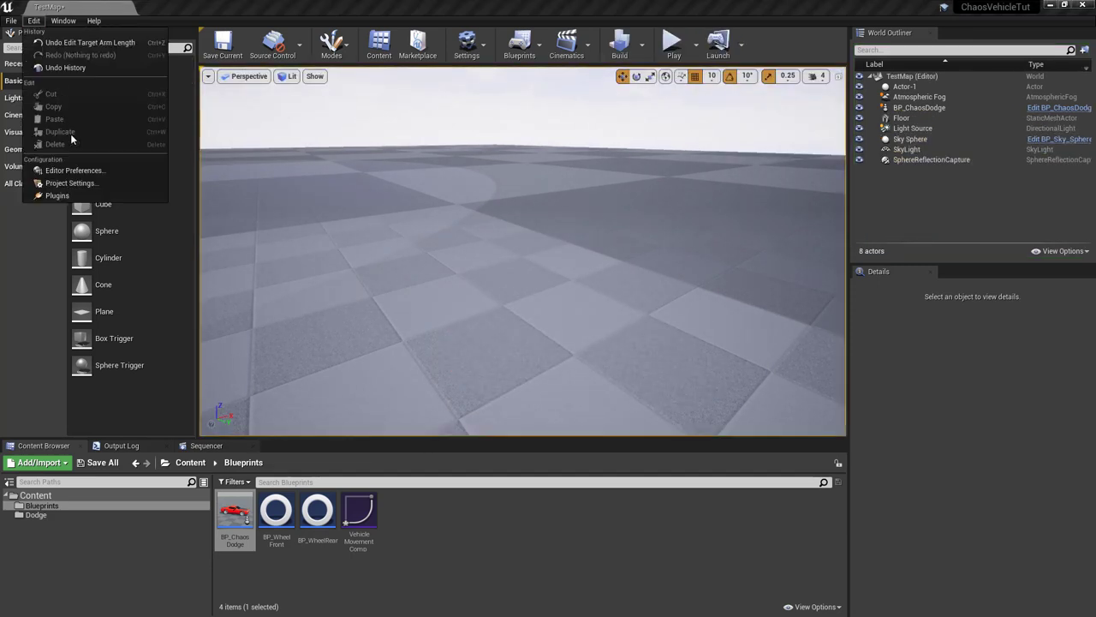
left_click(70, 182)
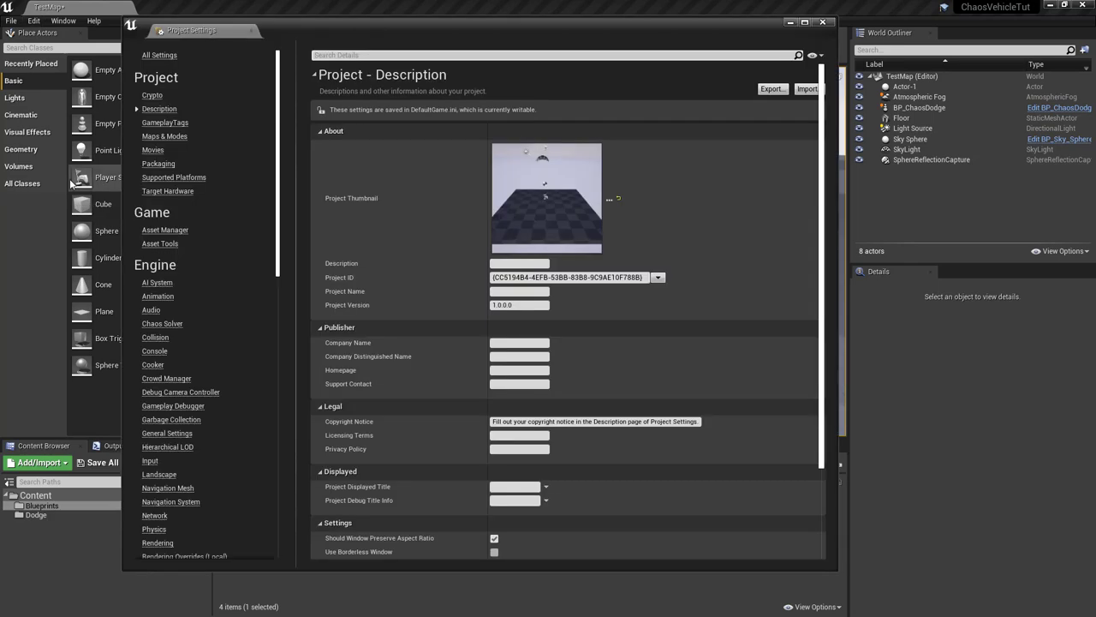
left_click(150, 461)
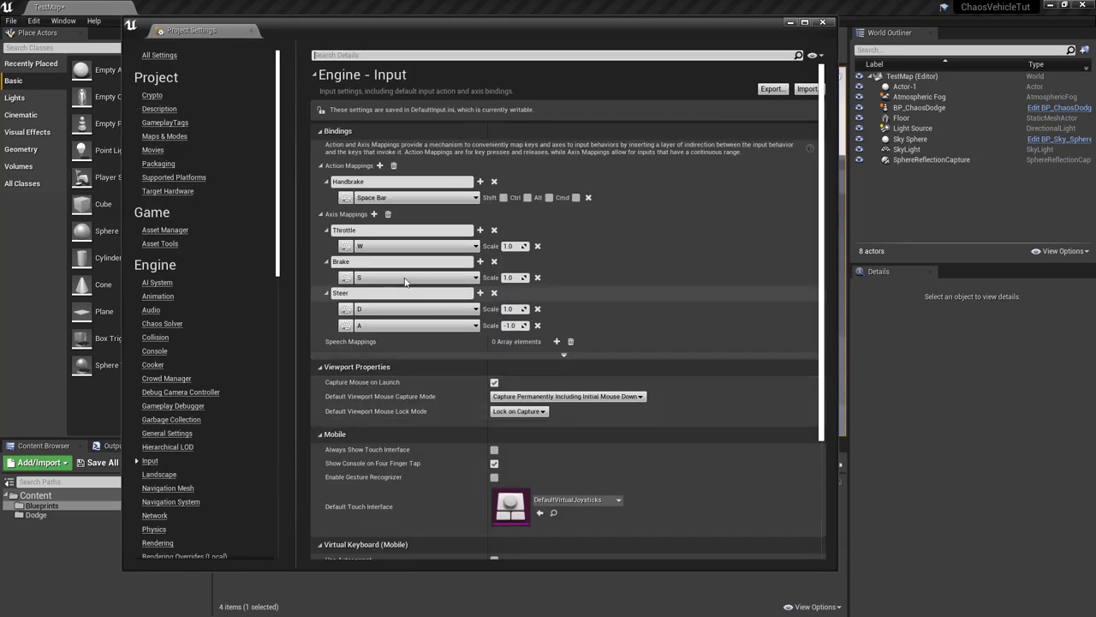
left_click(374, 214)
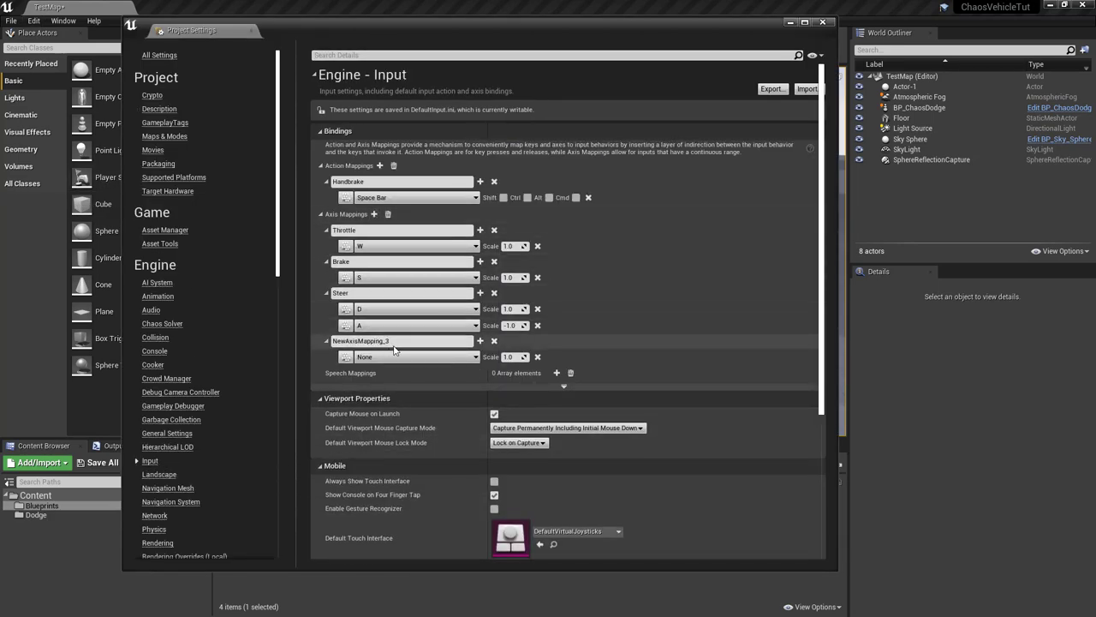
type("Look")
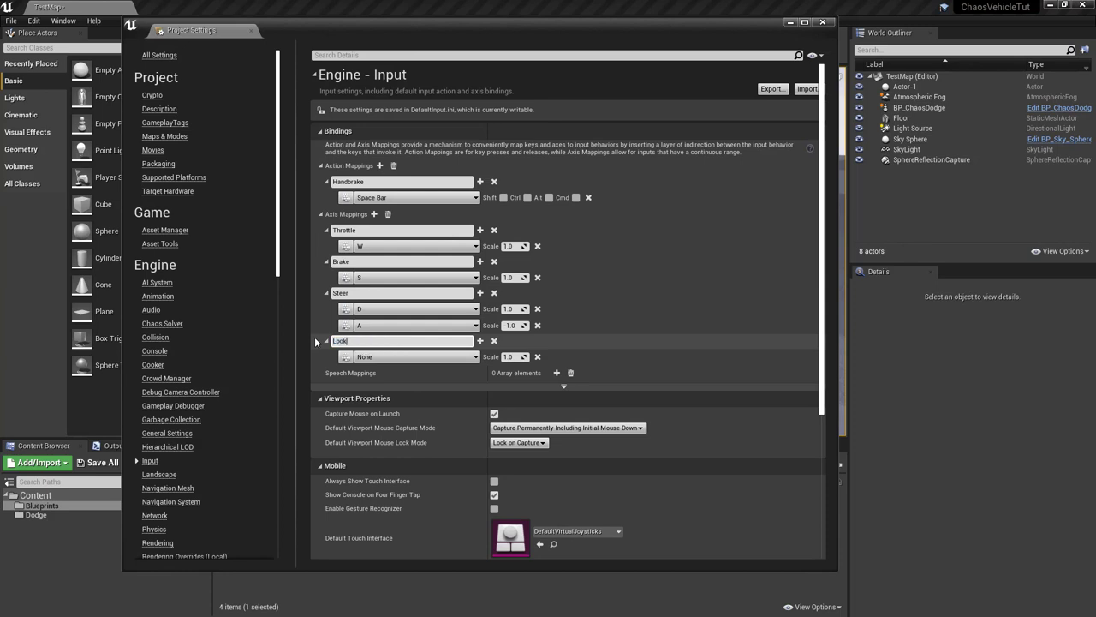
type("Up")
key("Return")
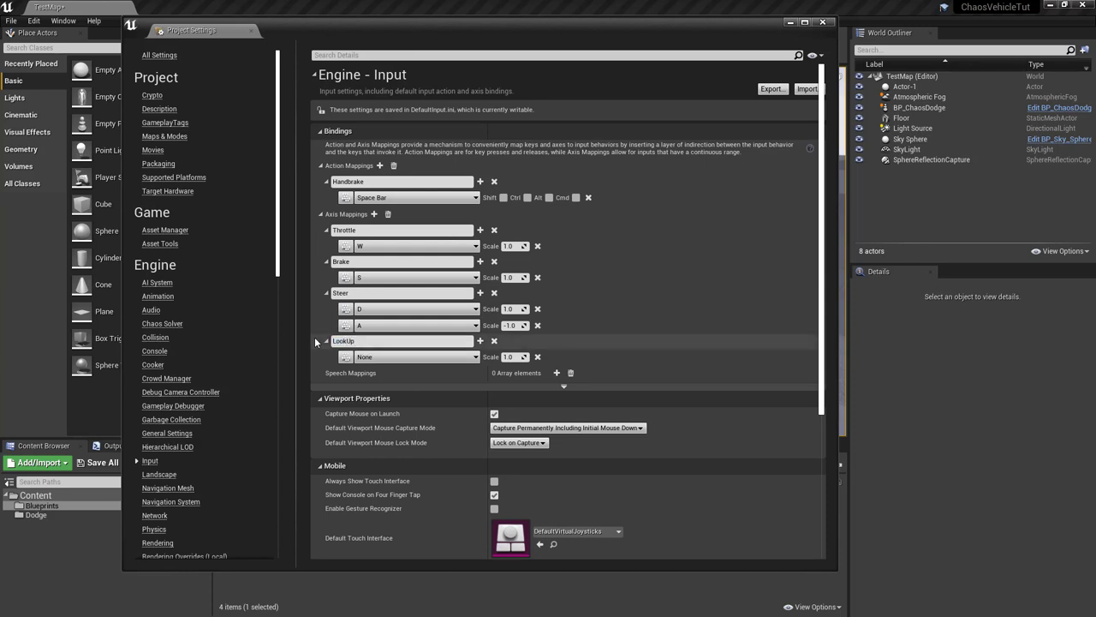
left_click(400, 357)
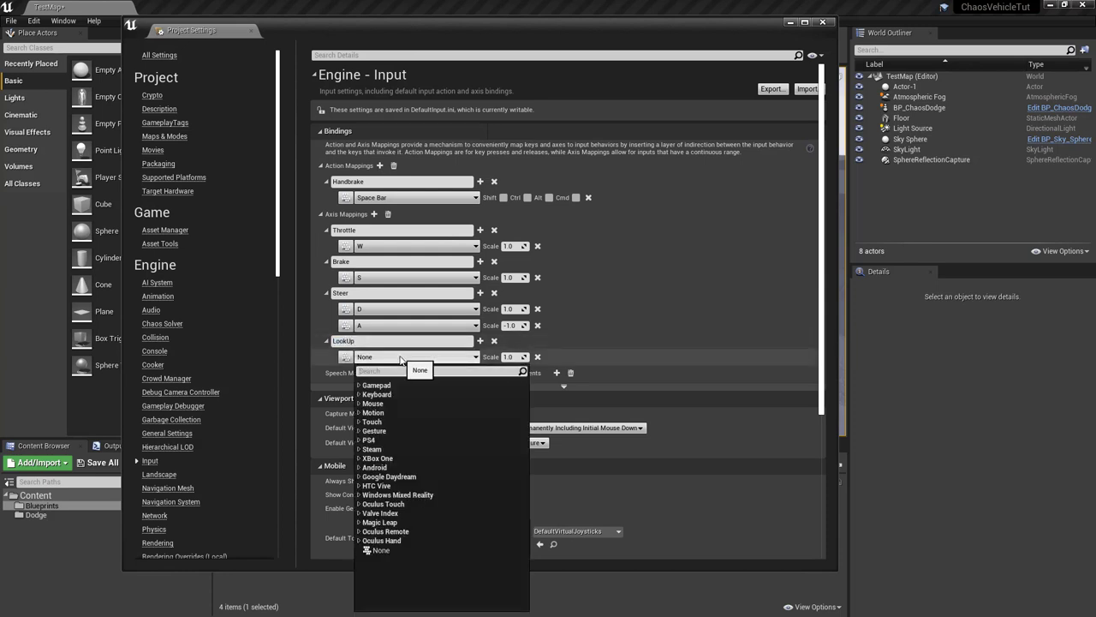
type("mouse")
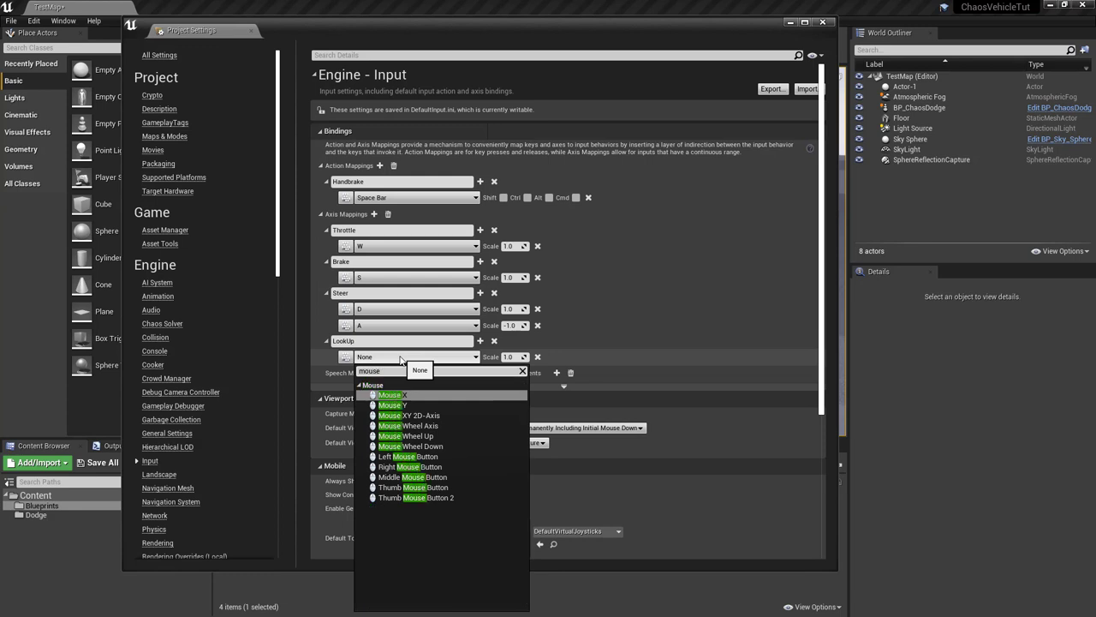
type(" y")
left_click(401, 395)
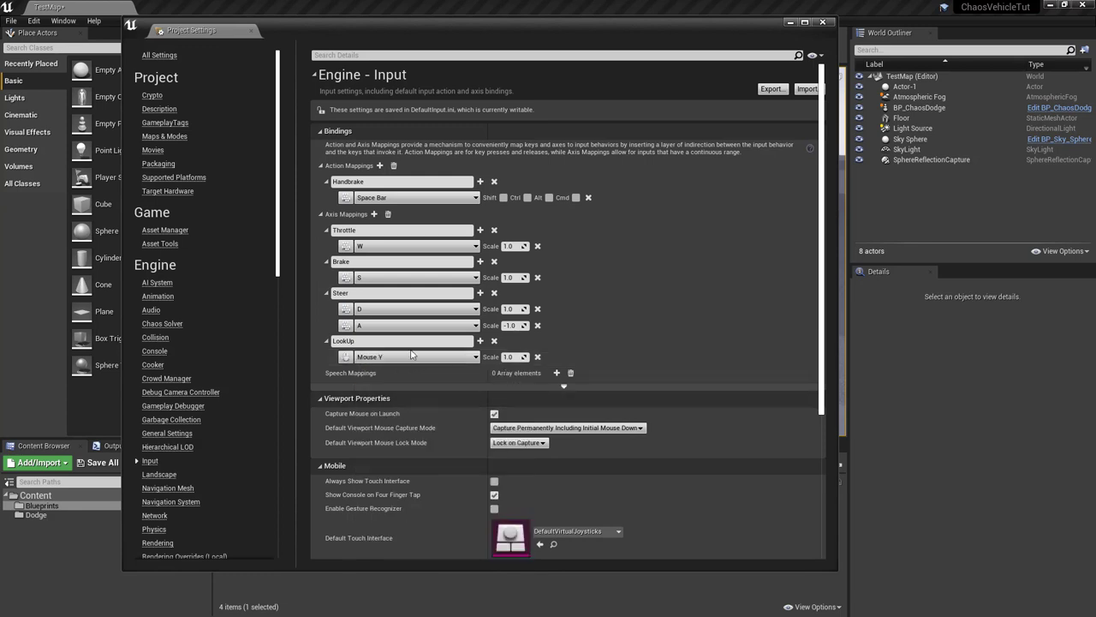
Step: Add a LookRight axis mapping bound to Mouse X and close Project Settings
left_click(374, 214)
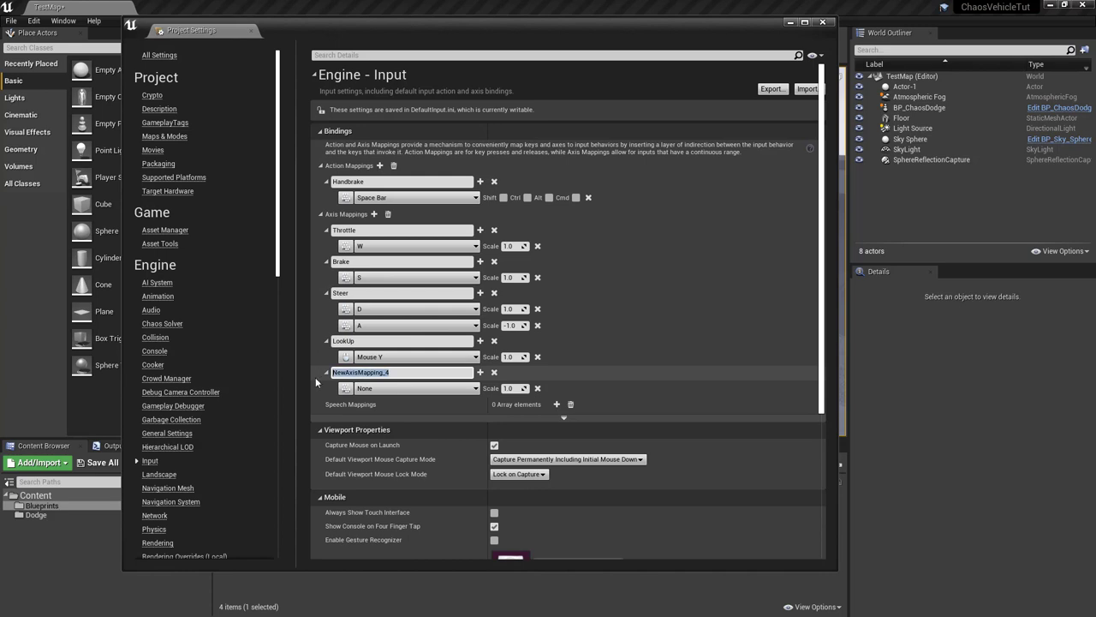
type("LookRight")
left_click(386, 389)
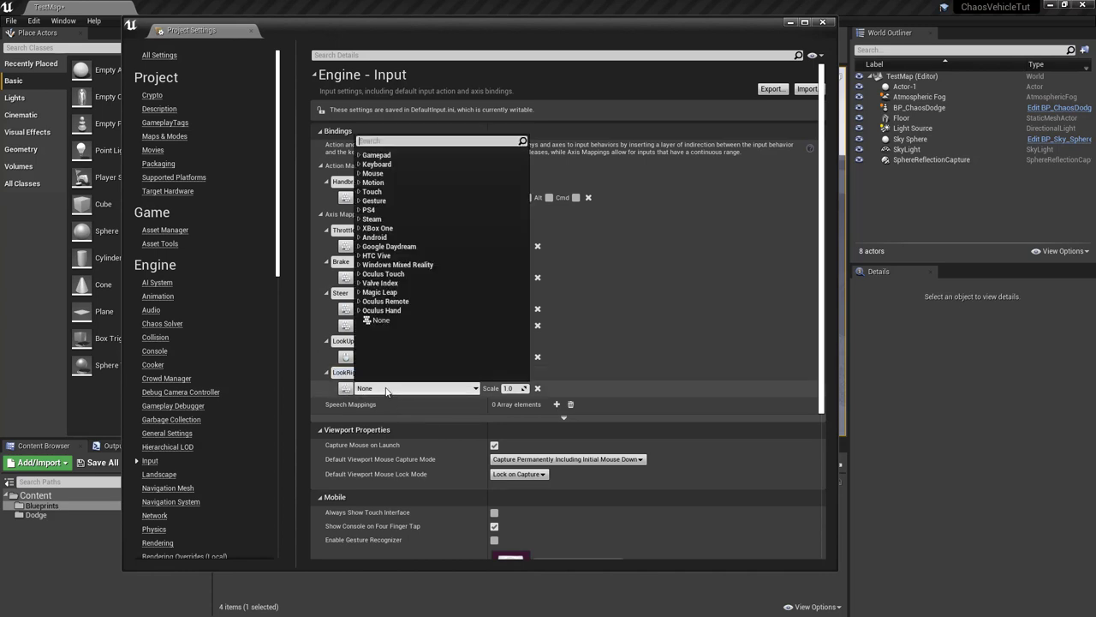
type("mouse x")
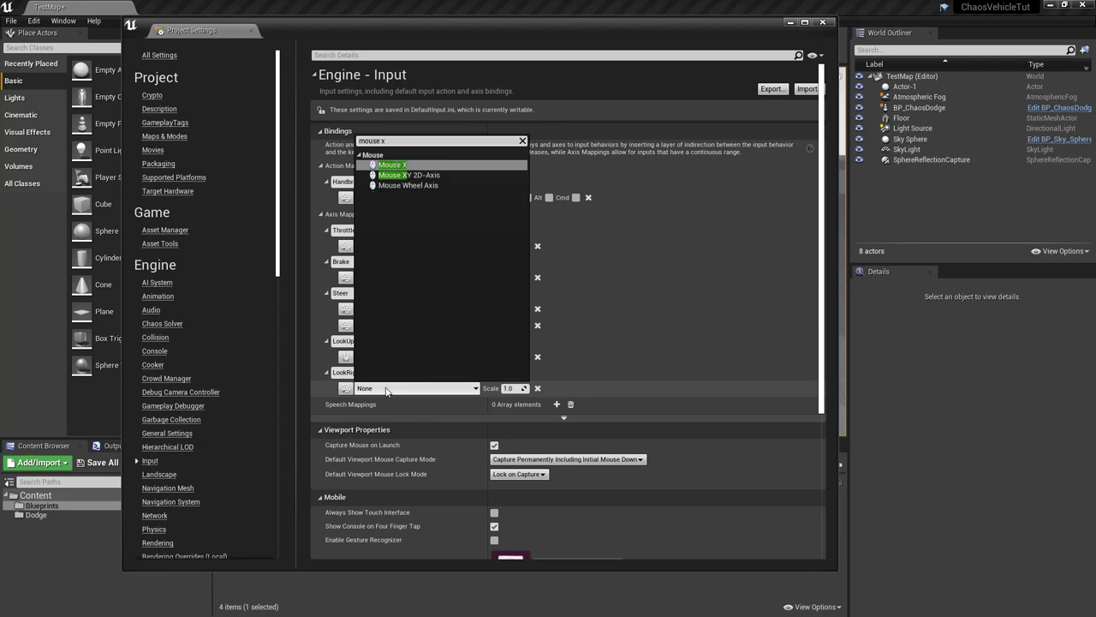
left_click(416, 164)
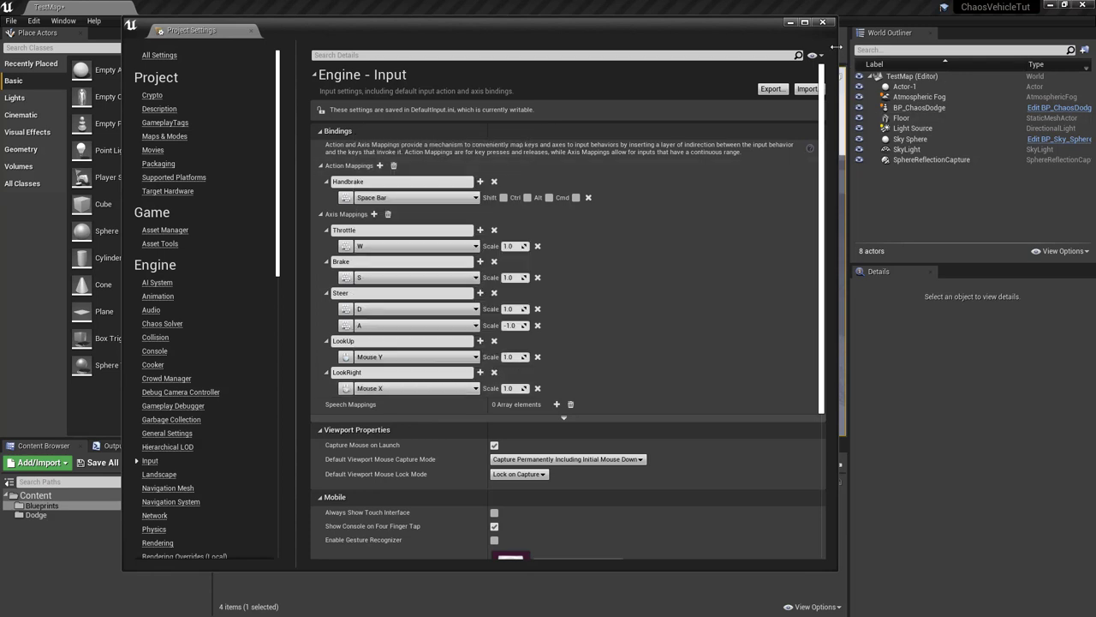
left_click(823, 22)
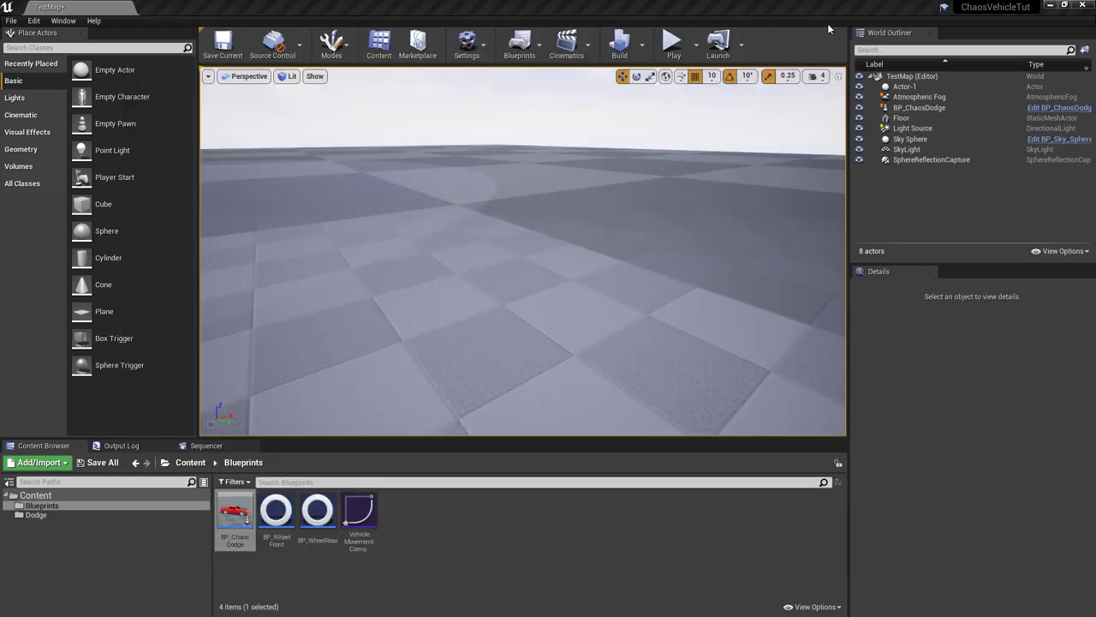
Step: In BP_ChaosDodge's event graph, place a SpringArm reference and an InputAxis LookRight event
double_click(234, 501)
right_click_drag(631, 288, 495, 286)
left_click_drag(46, 90, 568, 254)
right_click(561, 181)
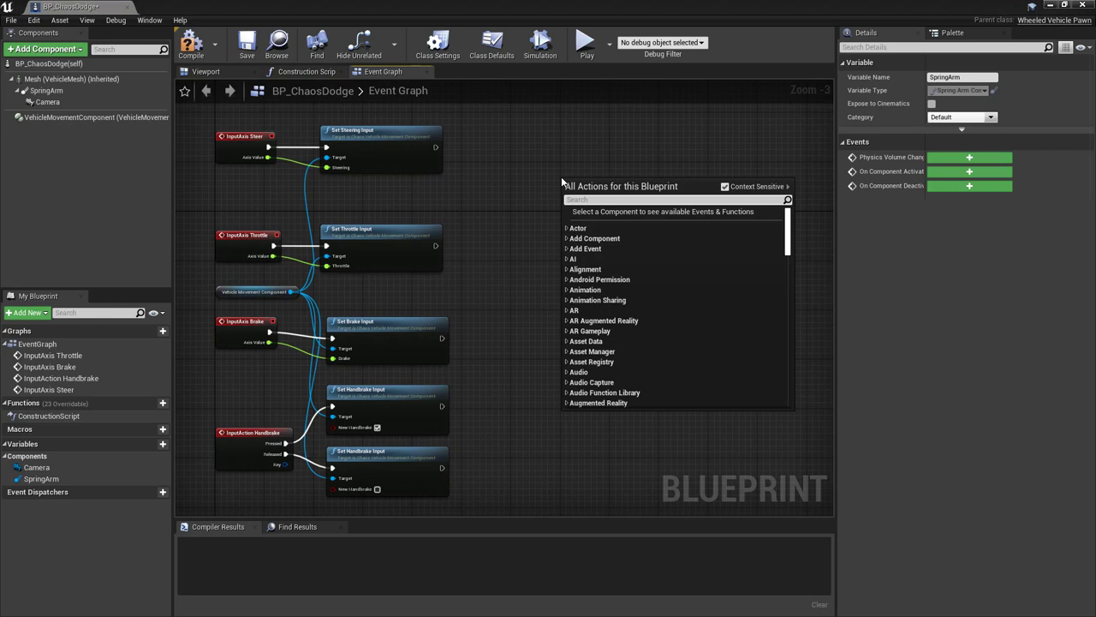
type("look right")
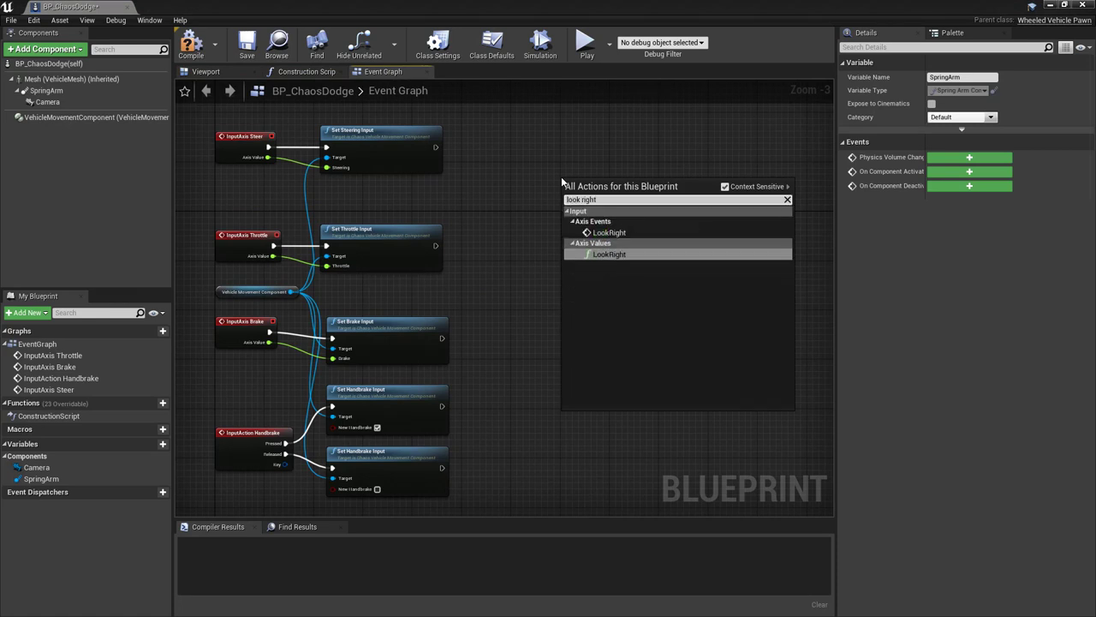
left_click(638, 234)
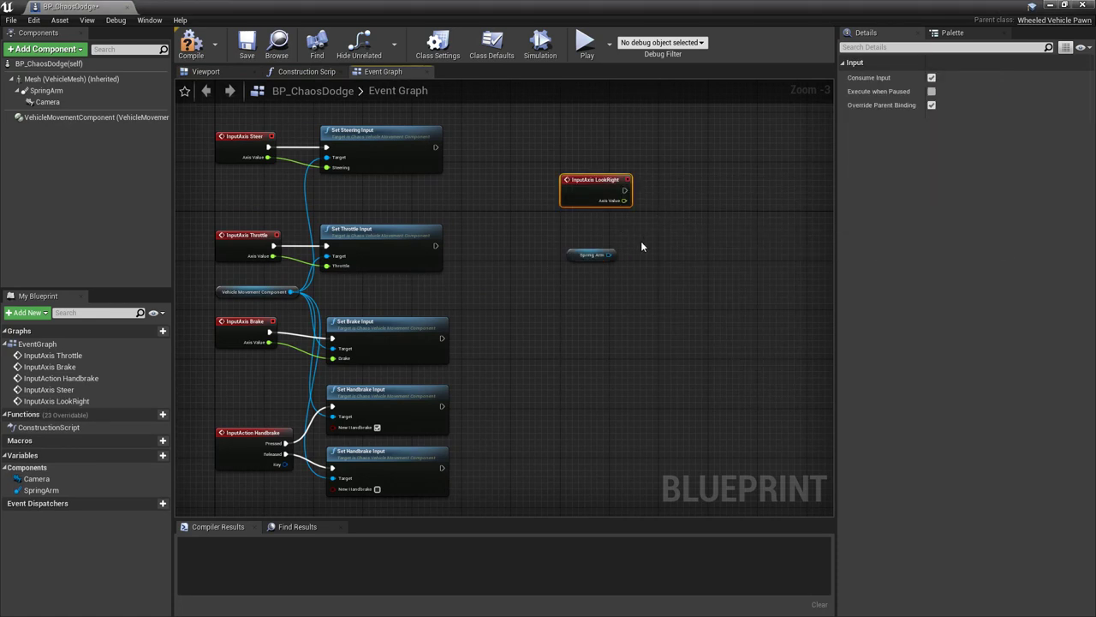
Step: Add AddRelativeRotation on the spring arm, triggered by LookRight, with Axis Value feeding split Delta Rotation's Yaw
left_click_drag(609, 254, 679, 201)
type("addrelative")
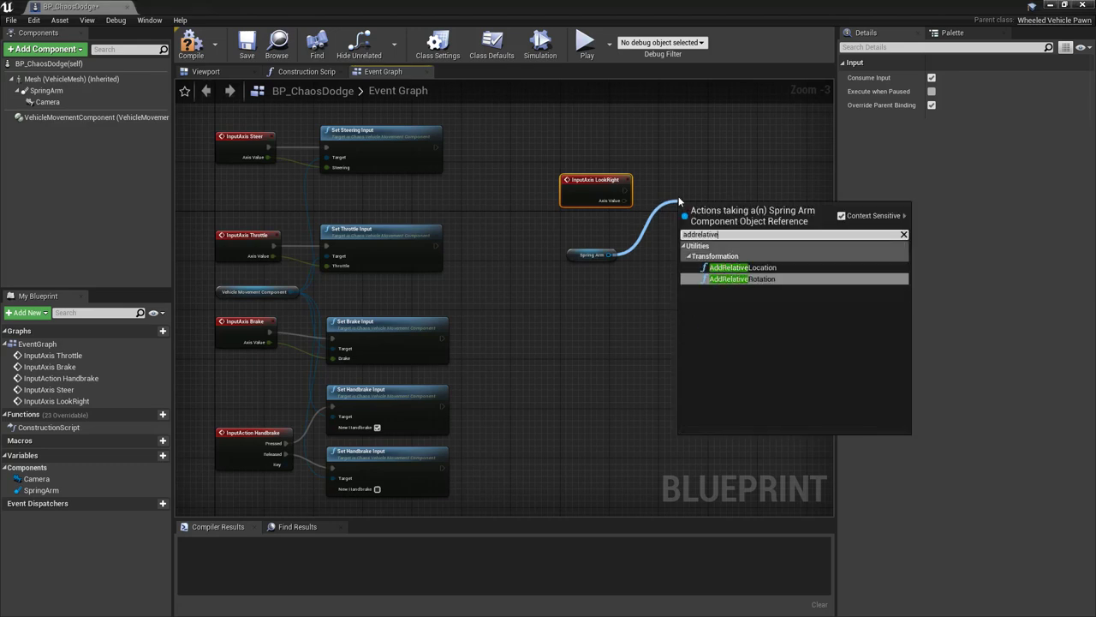
left_click(775, 279)
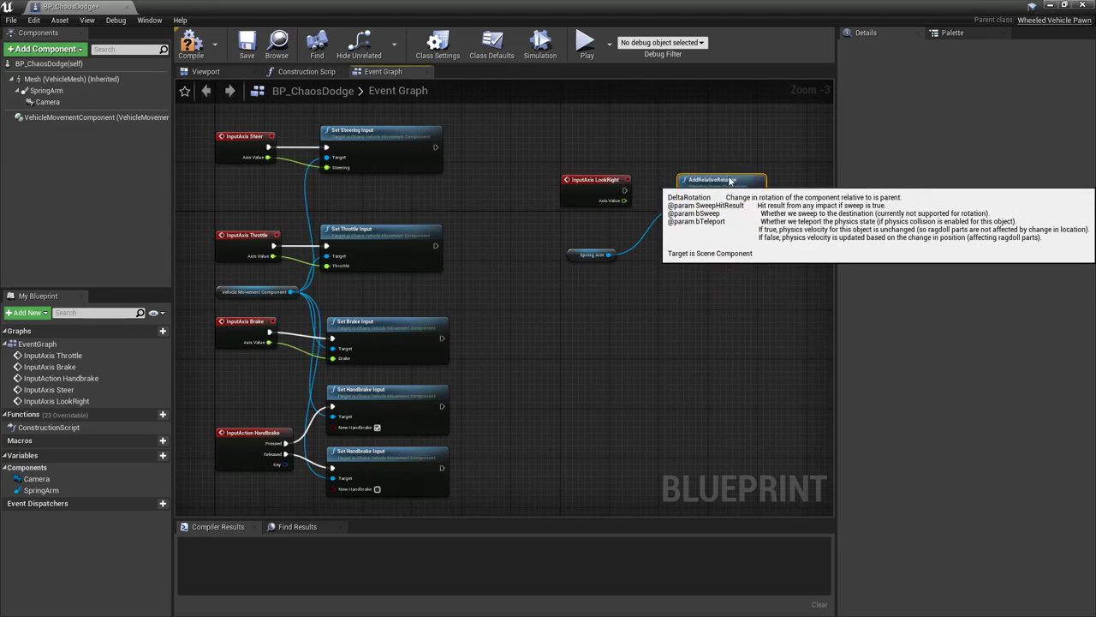
left_click_drag(624, 190, 684, 190)
right_click(685, 216)
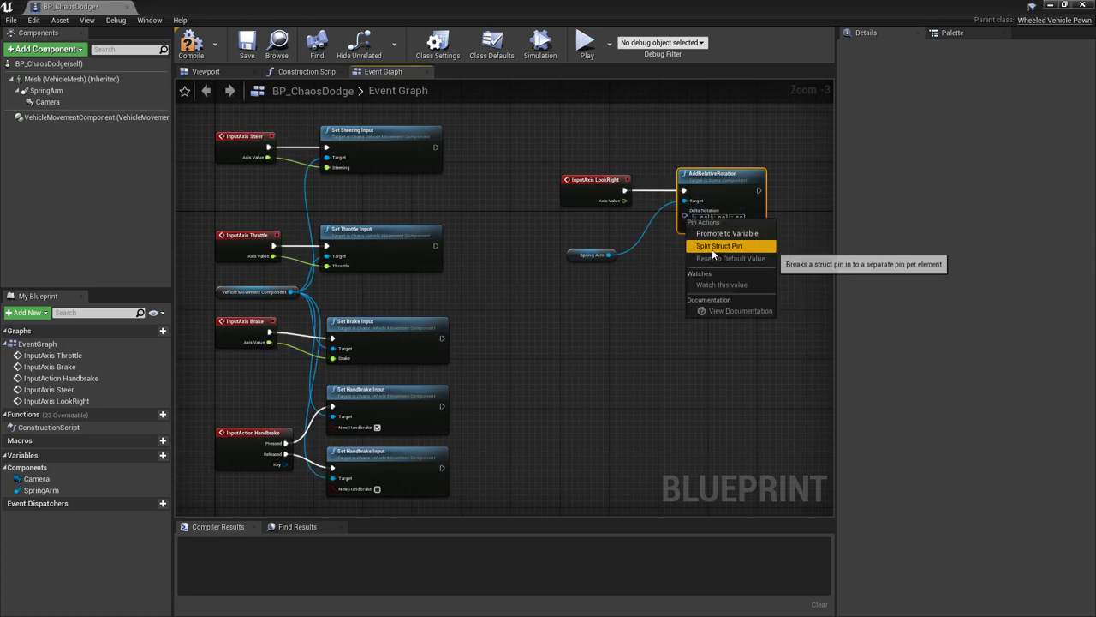
left_click(712, 247)
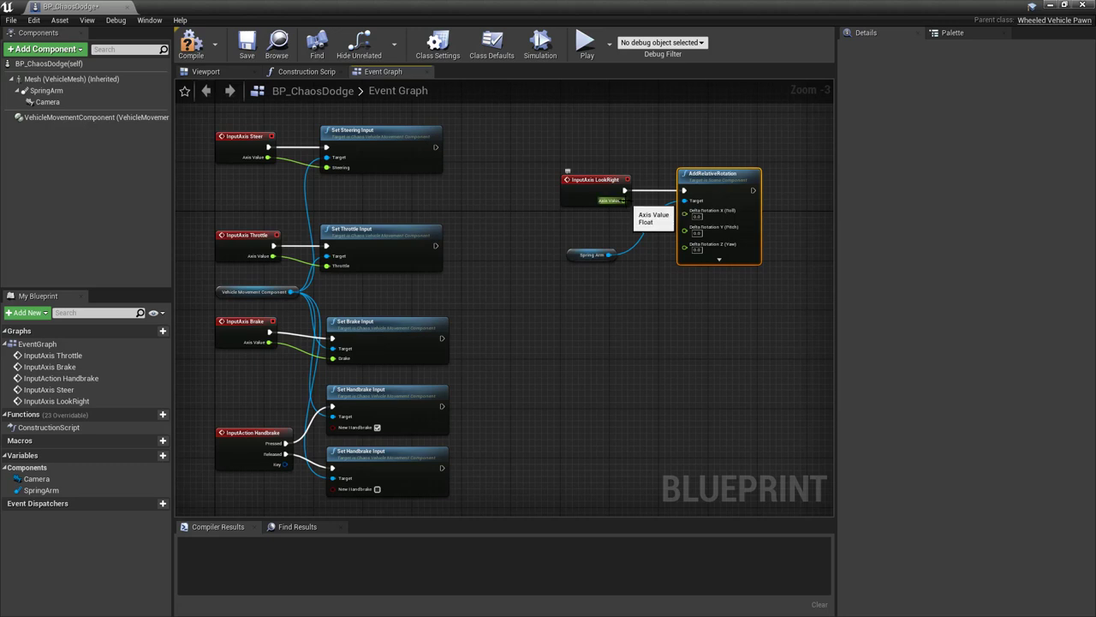
left_click_drag(624, 200, 684, 246)
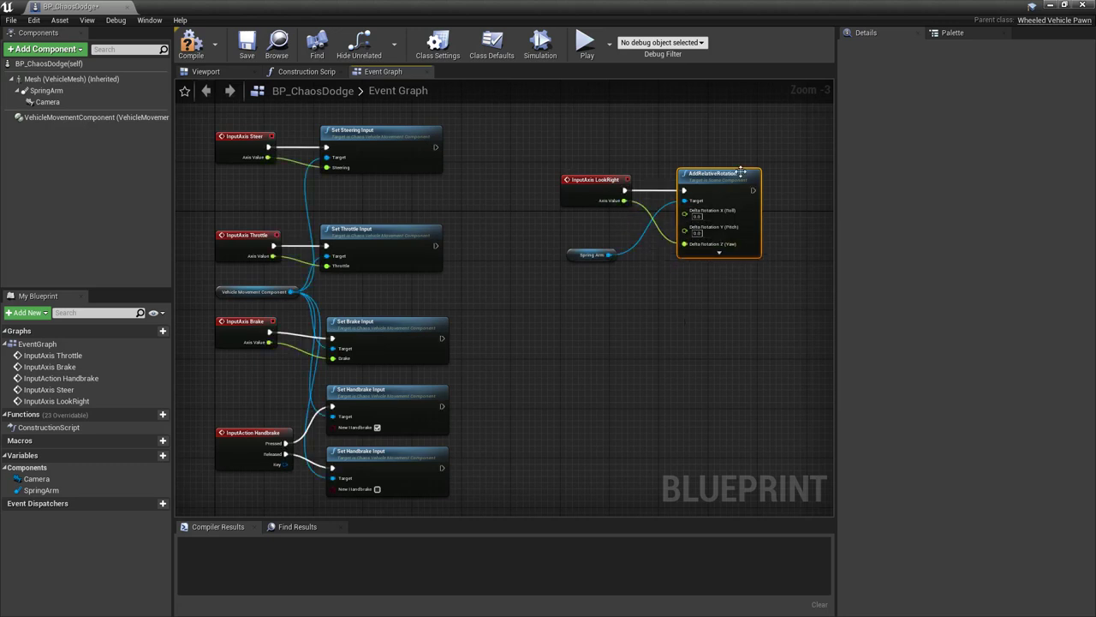
Step: Duplicate the rotation node and wire InputAxis LookUp and the spring arm to it, Axis Value into Pitch
key("ctrl+c")
key("ctrl+v")
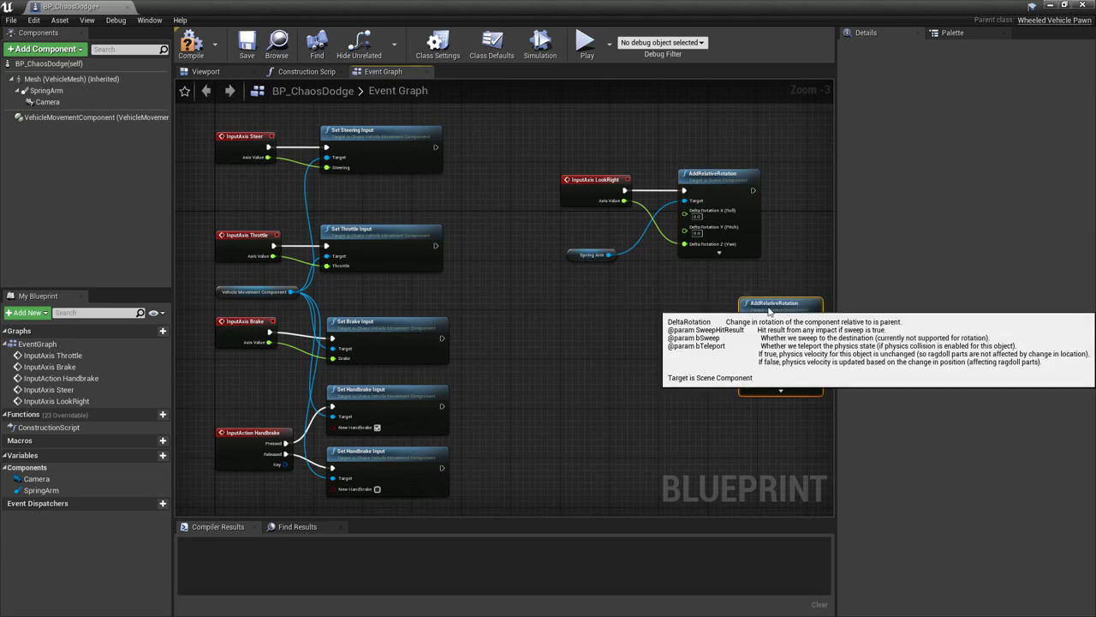
right_click(575, 326)
type("look")
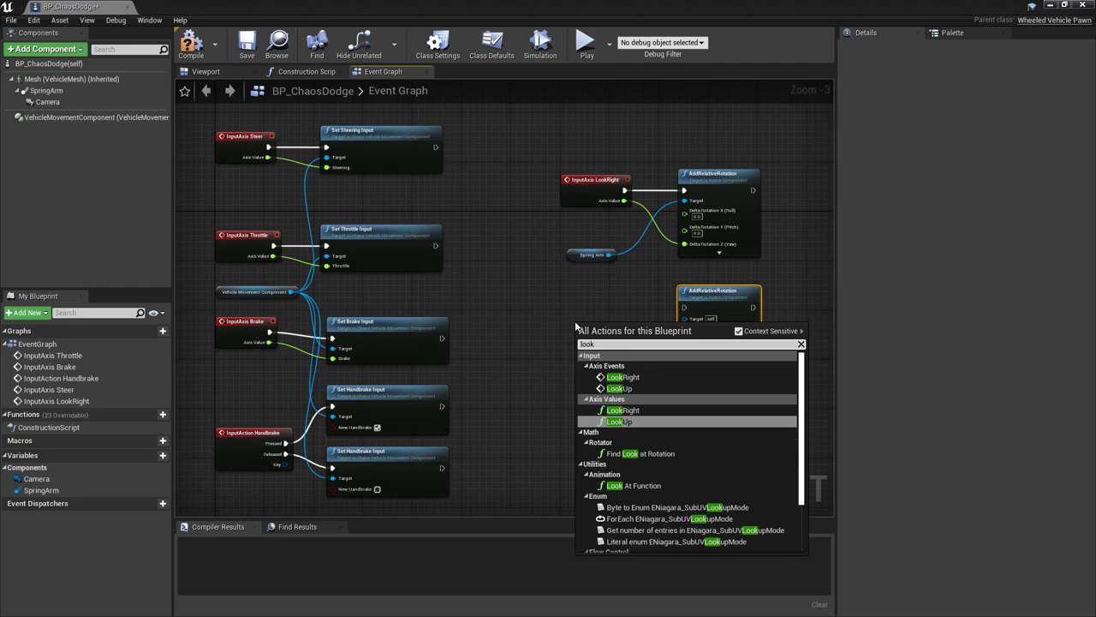
type("up")
left_click(619, 377)
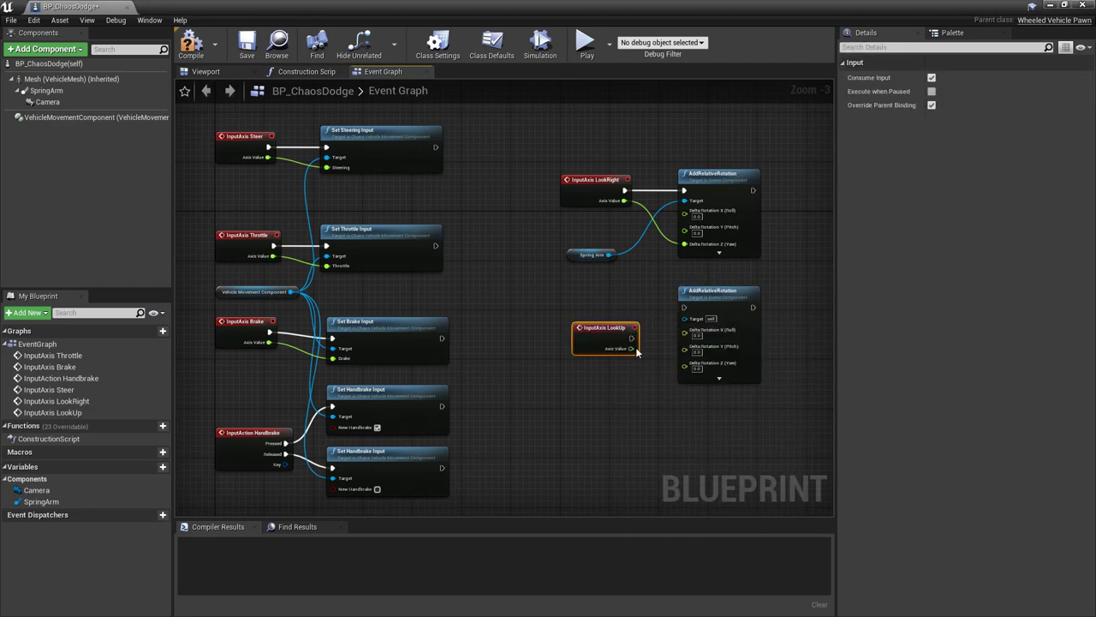
left_click_drag(610, 255, 686, 320)
left_click_drag(627, 338, 684, 308)
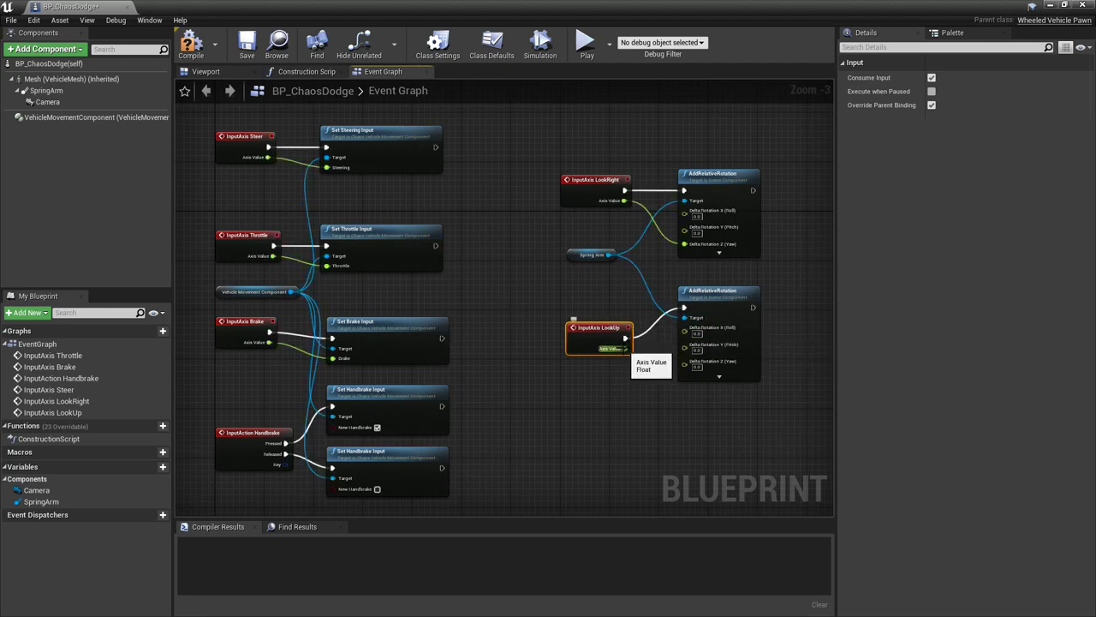
left_click_drag(626, 349, 688, 347)
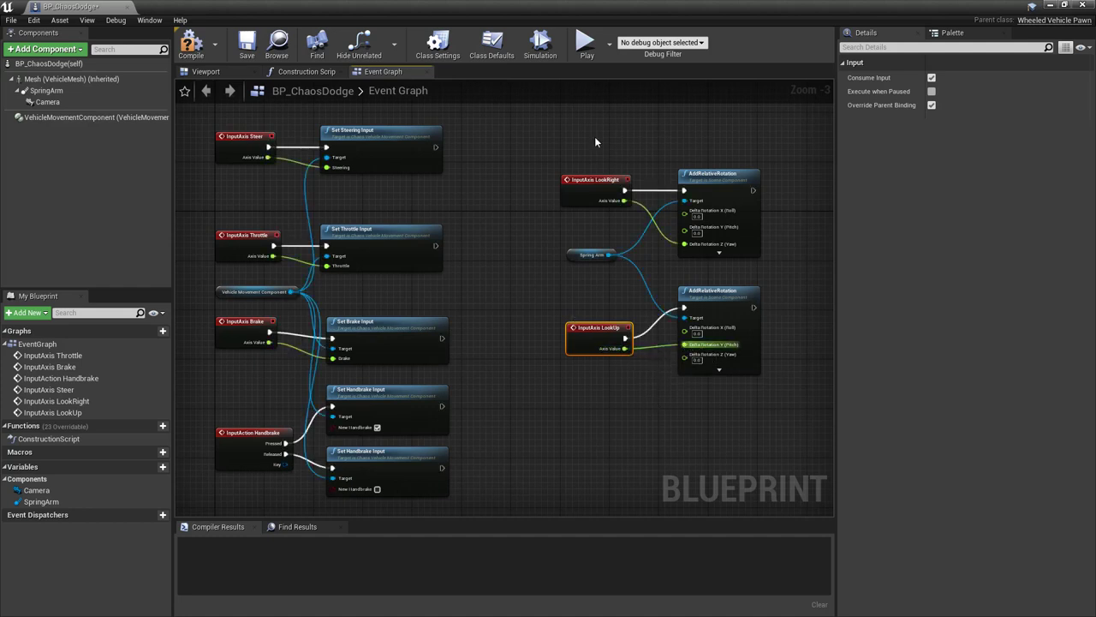
Step: Compile, save and close the BP_ChaosDodge Blueprint
left_click(194, 44)
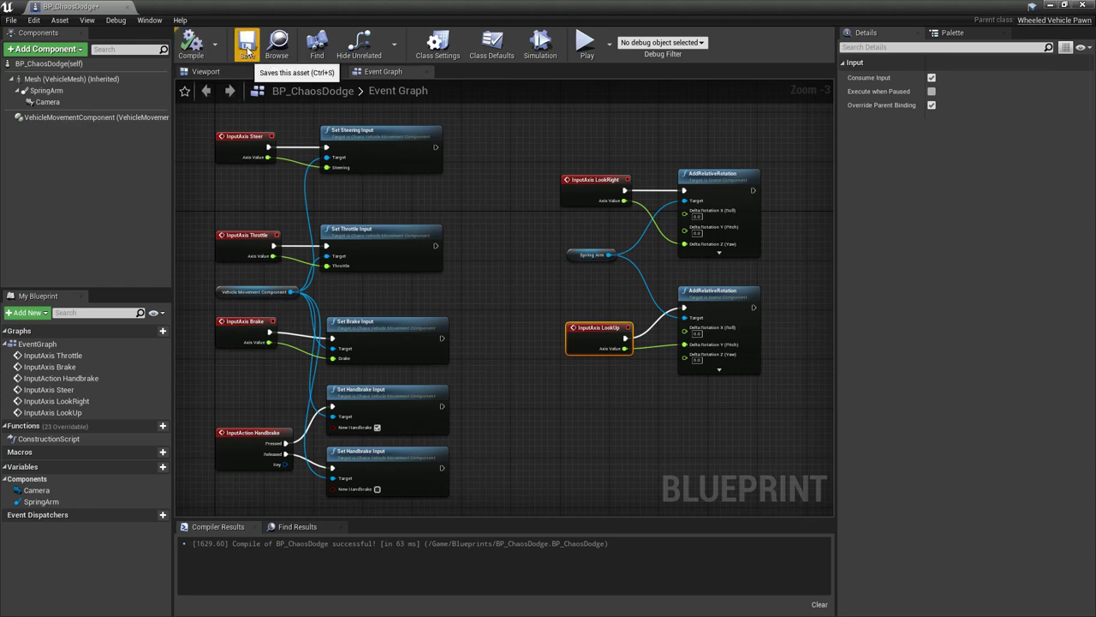
left_click(246, 50)
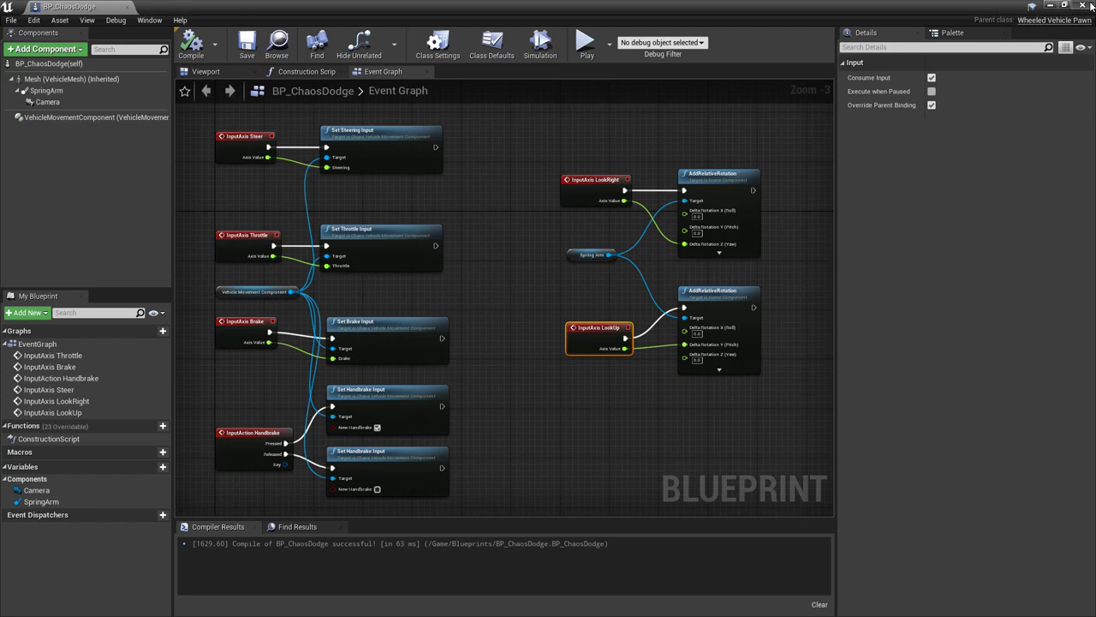
left_click(1086, 5)
Step: Play TestMap to try the new mouse-look camera around the red Dodge
left_click(675, 48)
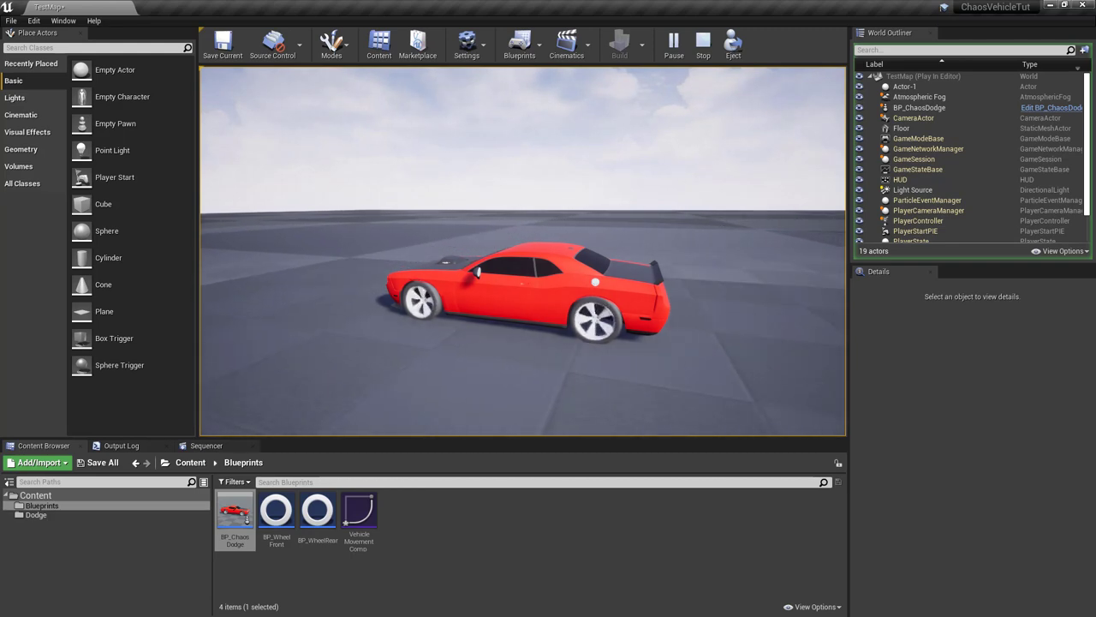
Step: Stop play, enable Affected by Engine on BP_WheelFront, save it, and play again
key("Escape")
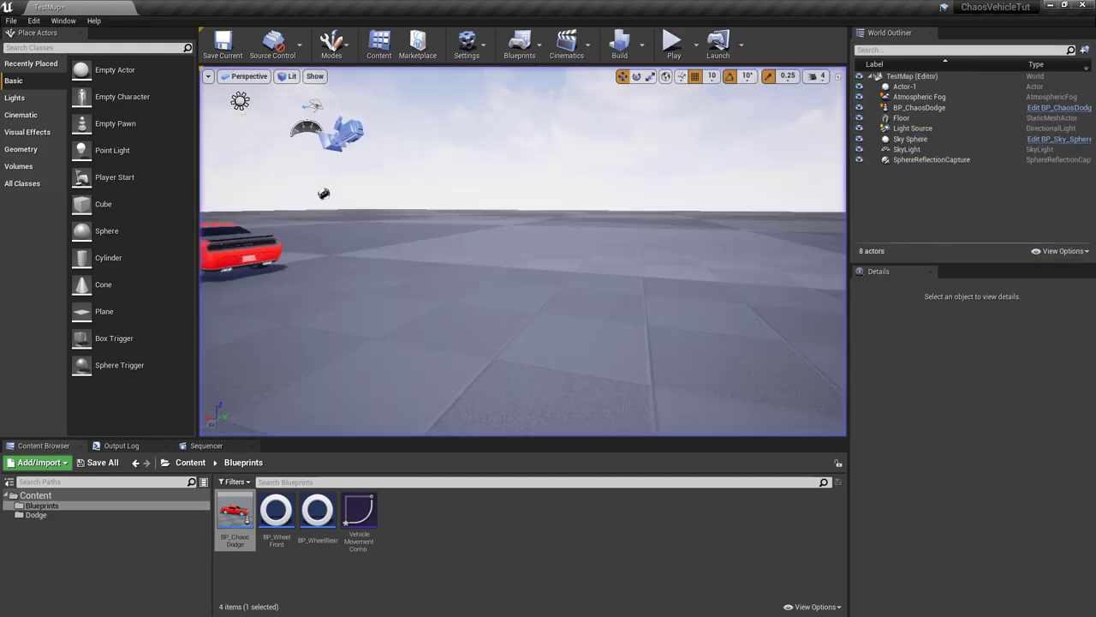
double_click(275, 510)
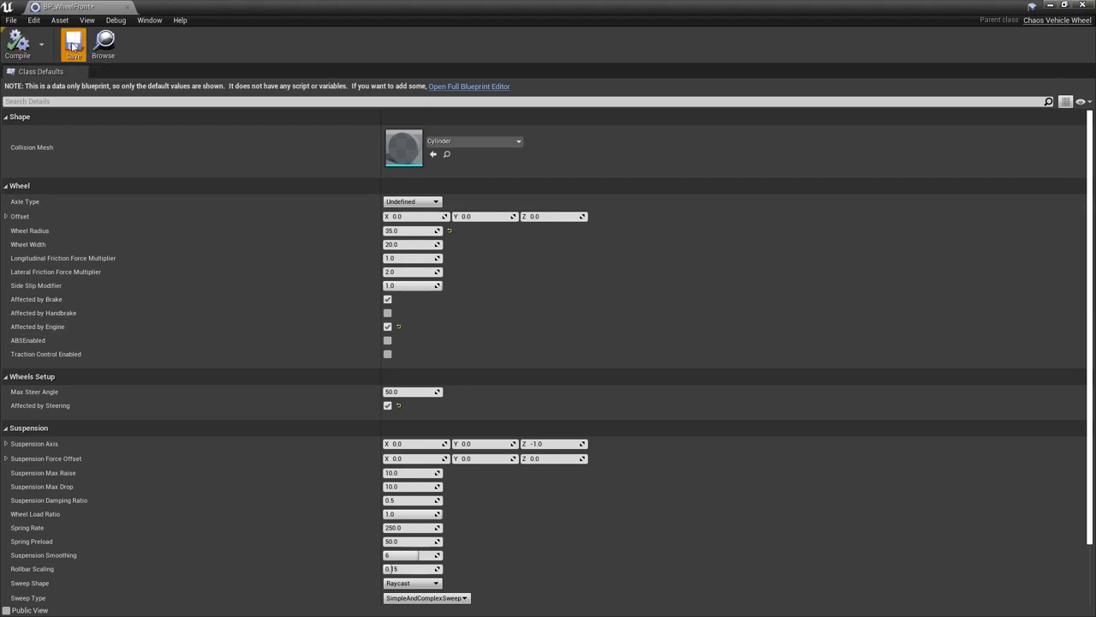
key("ctrl+s")
left_click(1085, 5)
left_click(673, 41)
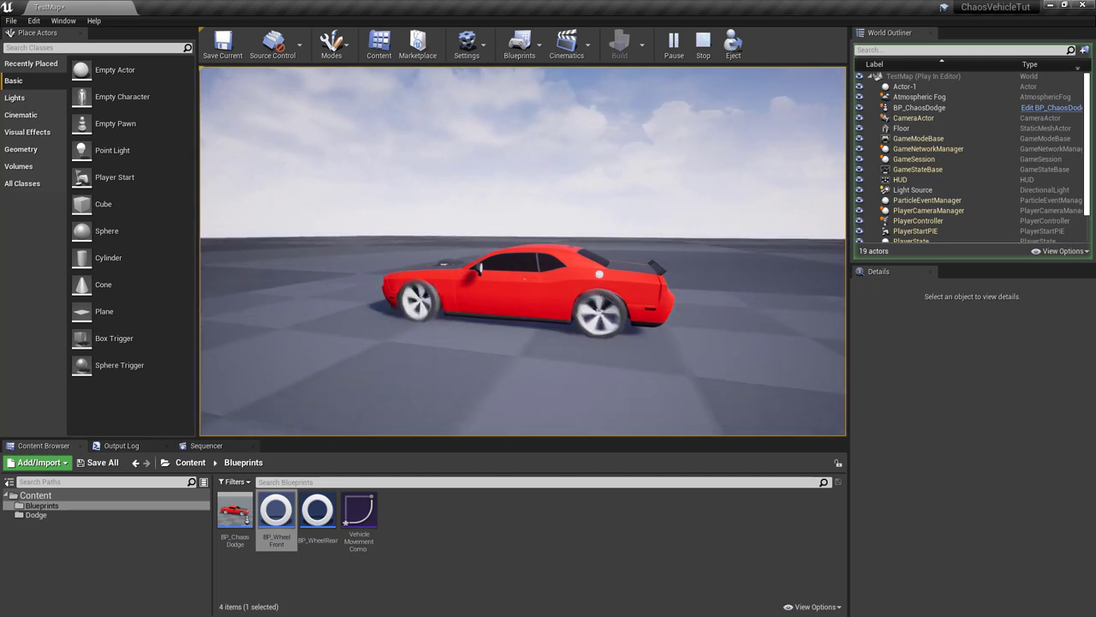
Step: Stop play, then save and close the BP_WheelFront blueprint
key("Escape")
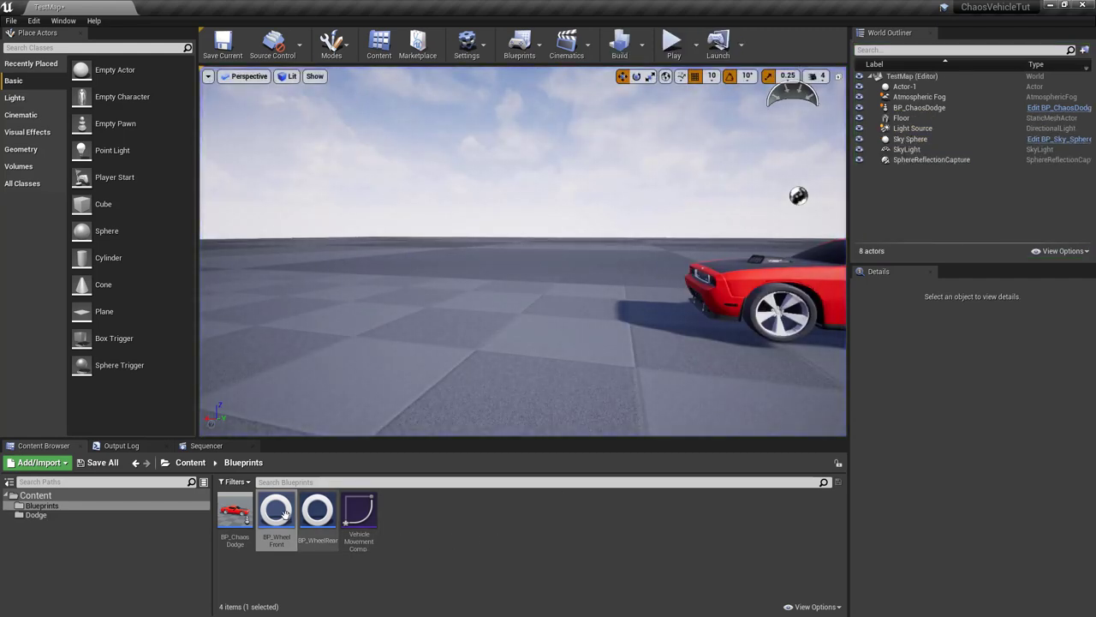
double_click(285, 511)
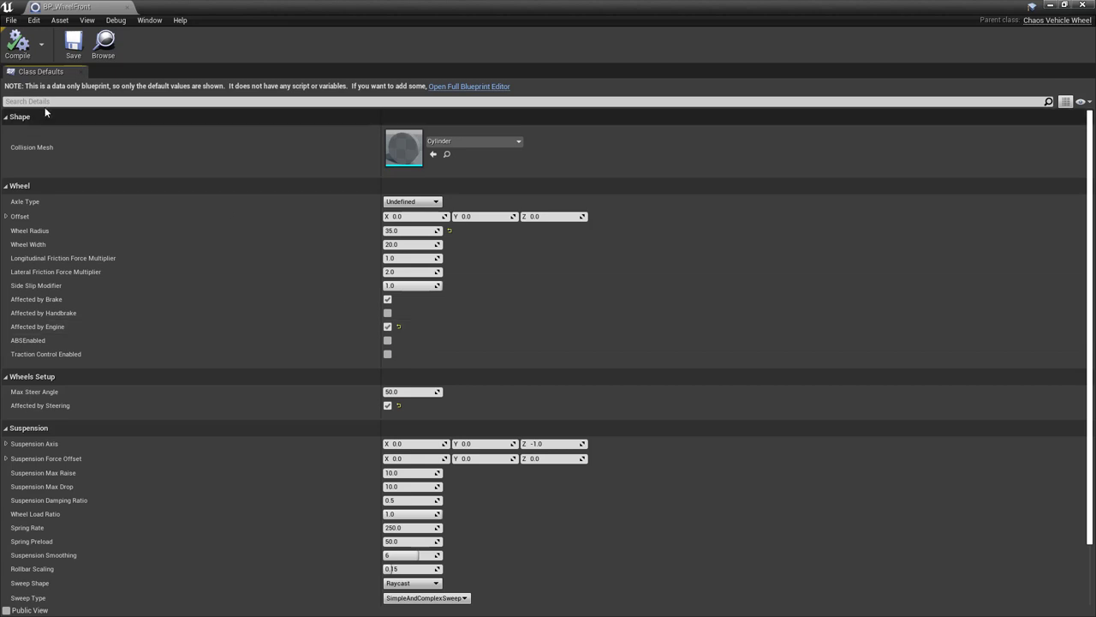
left_click(74, 45)
left_click(1082, 5)
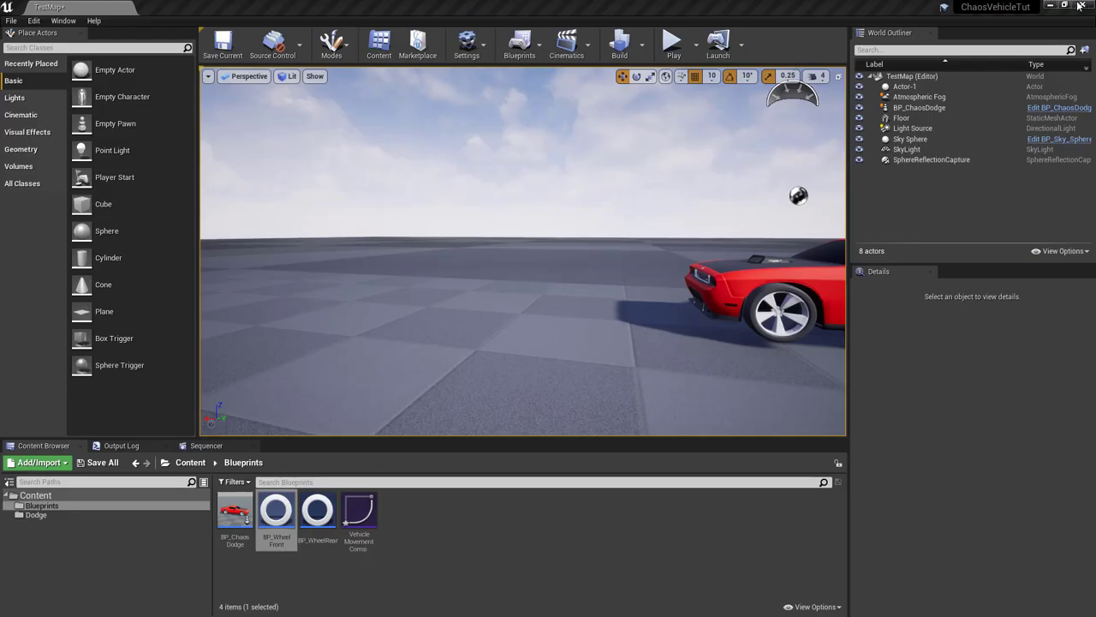
Step: Set BP_ChaosDodge's VehicleMovementComponent Differential Type to All Wheel Drive and compile
double_click(233, 513)
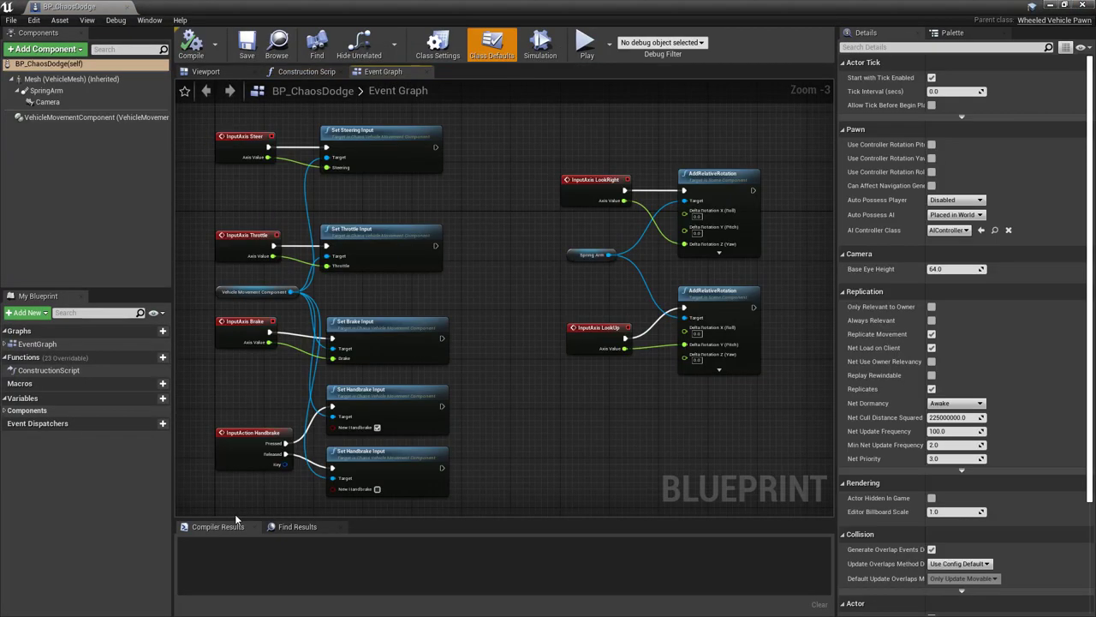
left_click(103, 118)
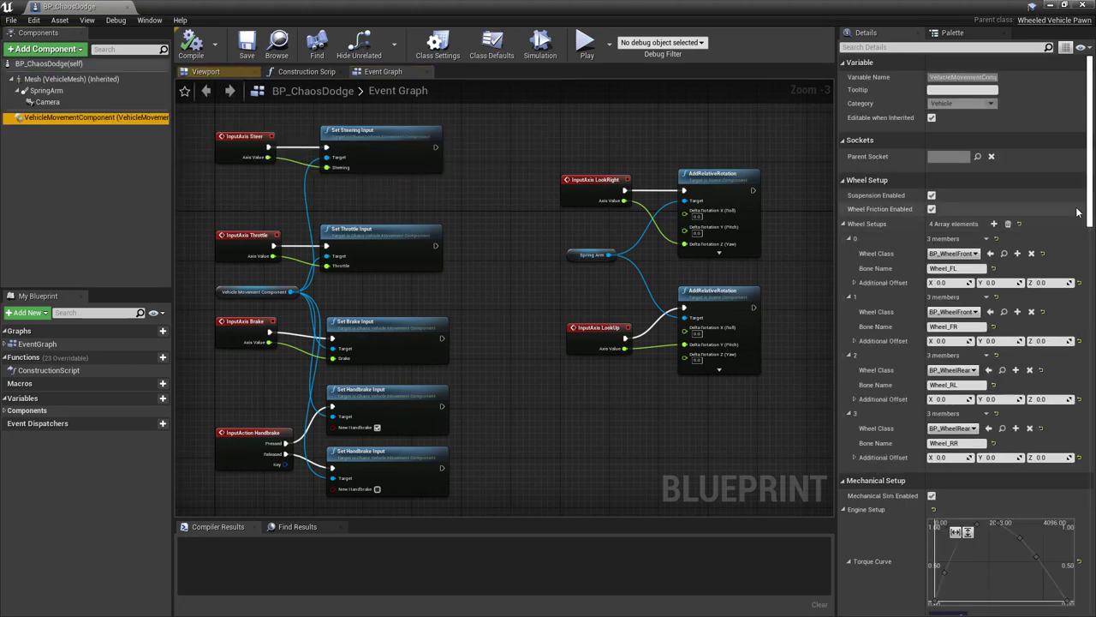
scroll(1092, 273, "down", 2)
scroll(1092, 273, "down", 5)
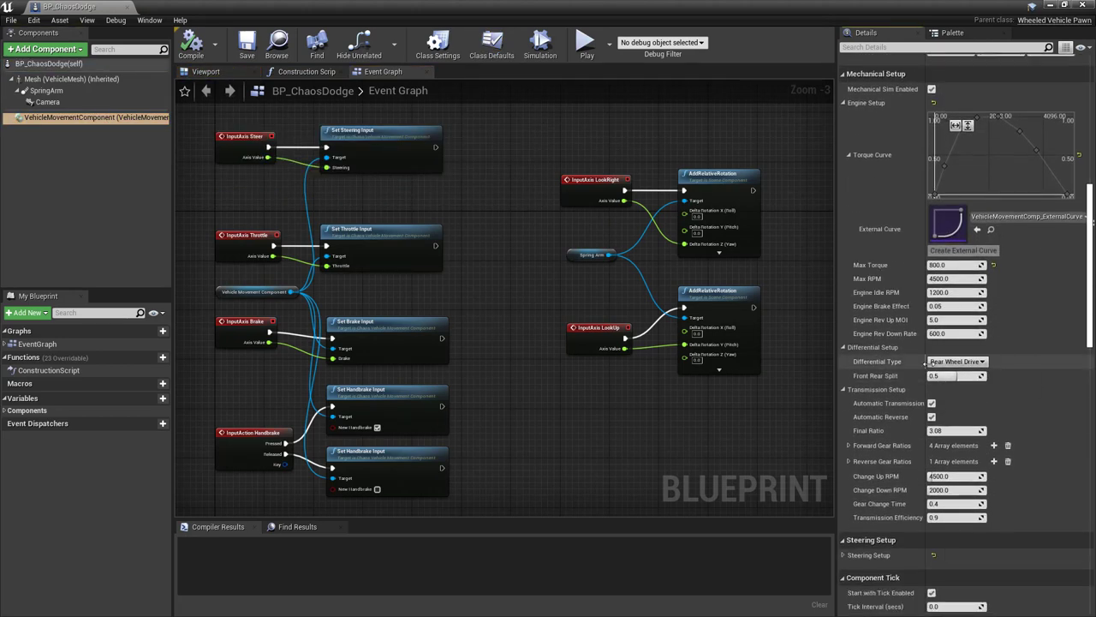
left_click(971, 363)
left_click(969, 372)
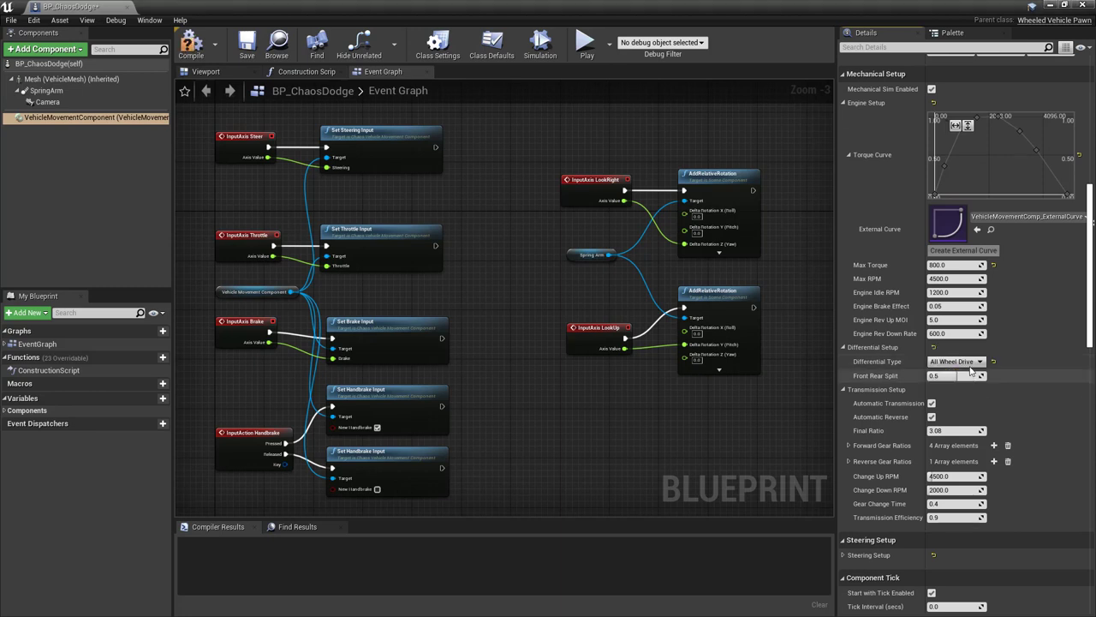
left_click(190, 47)
left_click(1092, 5)
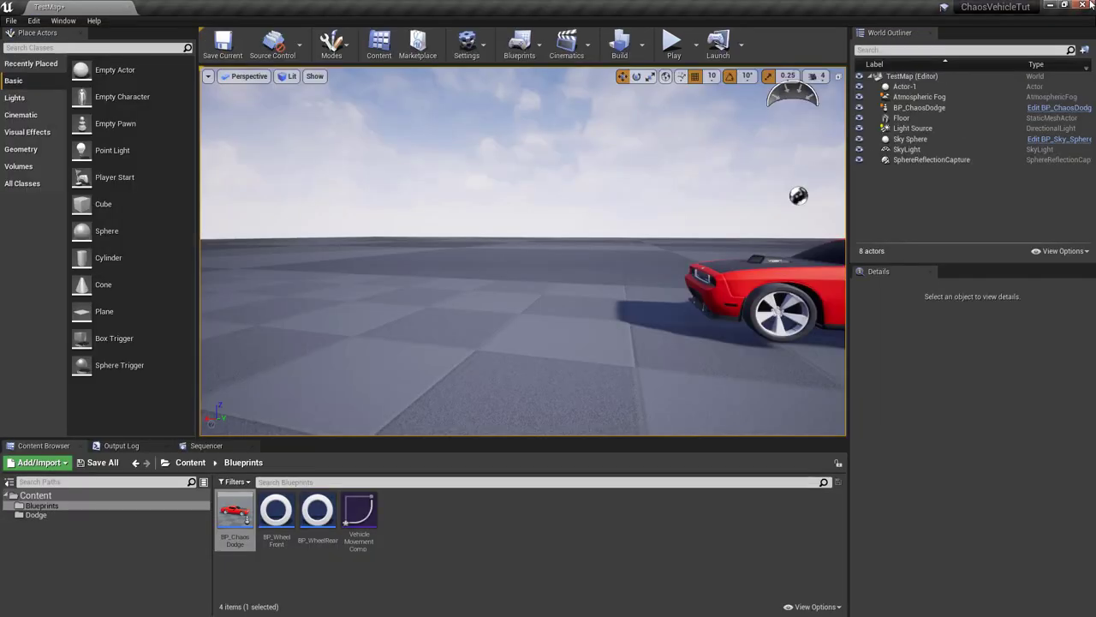
Step: Play TestMap and drive the all-wheel-drive car forward with W
left_click(675, 43)
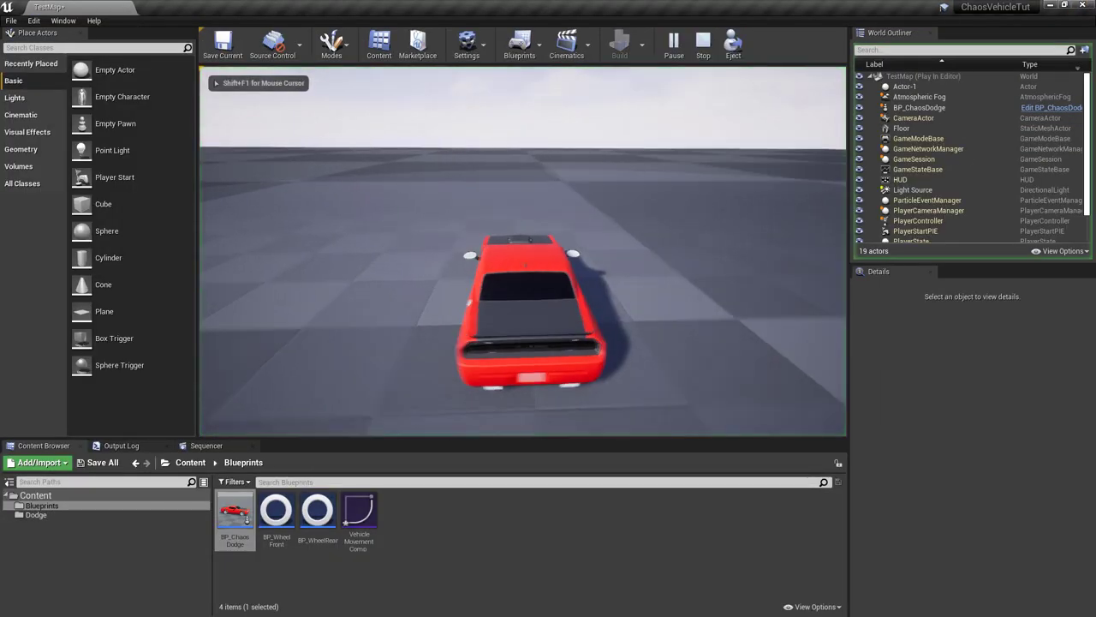
key("w")
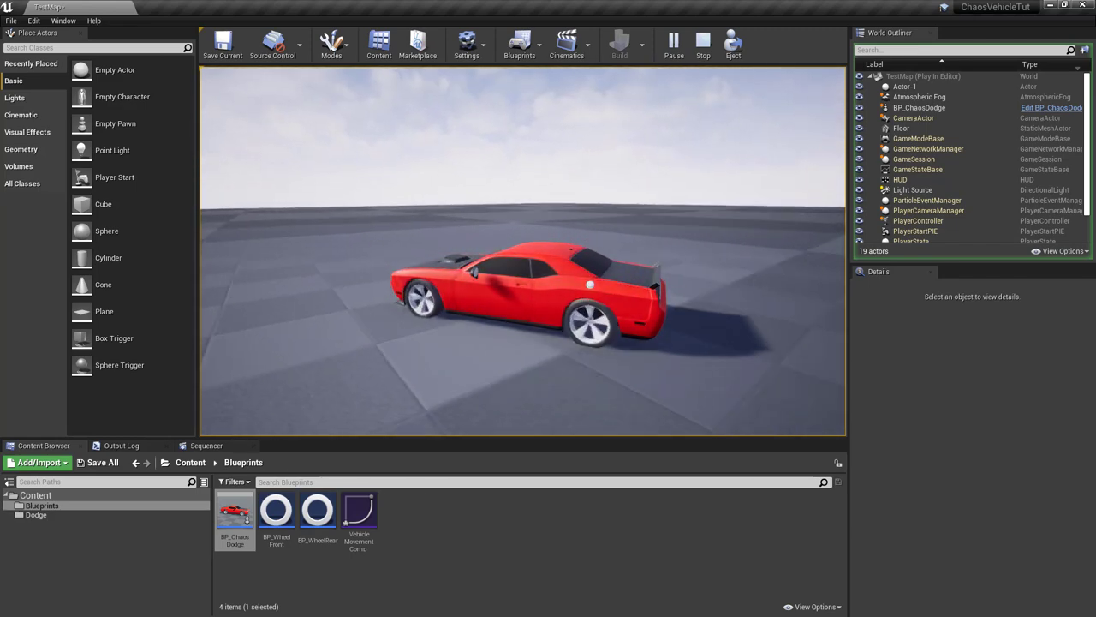
Step: Set BP_WheelFront's Spring Rate to 300.0 and save it
key("Escape")
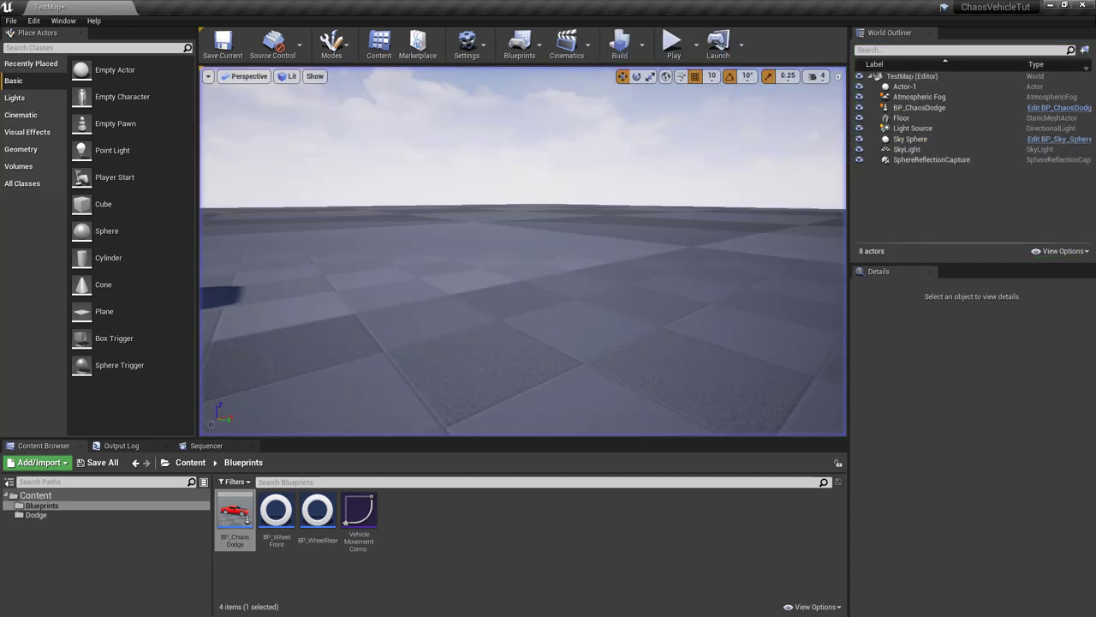
double_click(274, 517)
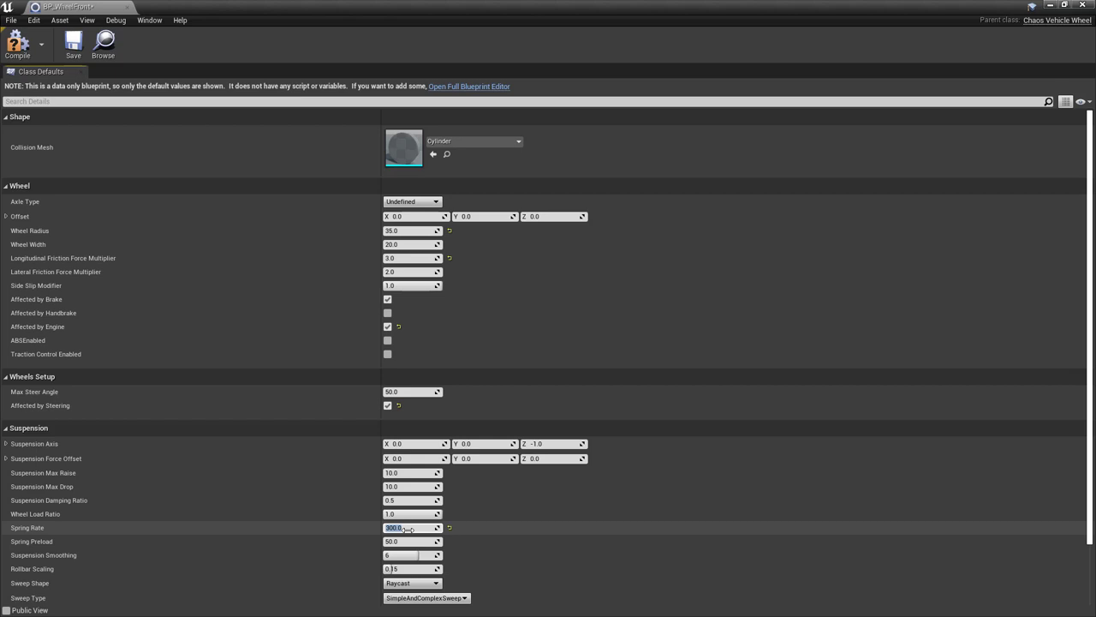
key("Return")
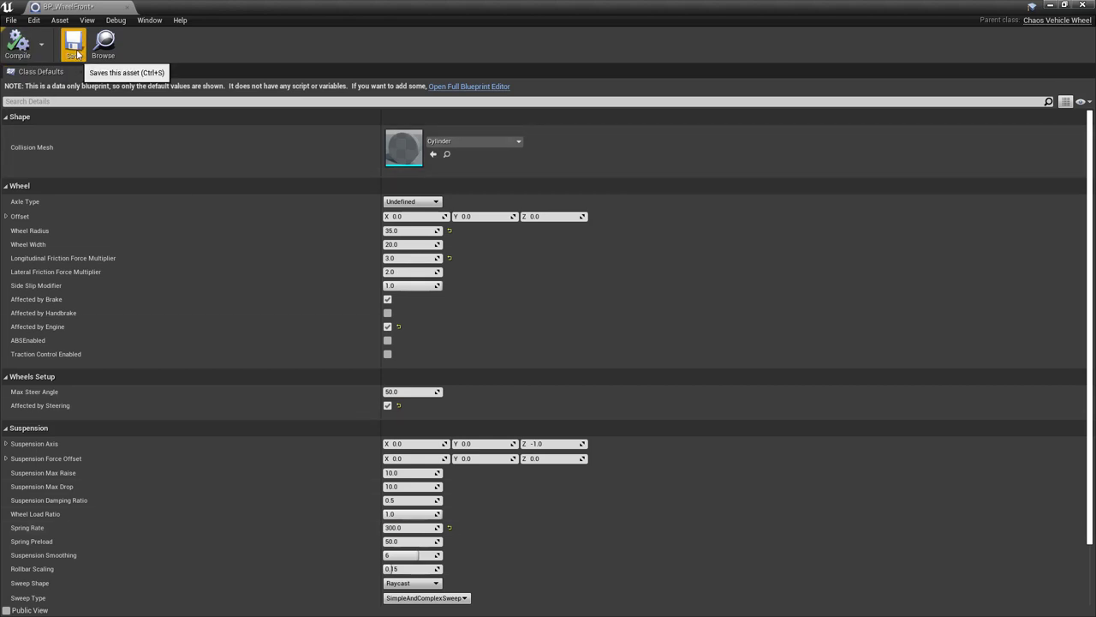
left_click(74, 43)
left_click(1083, 6)
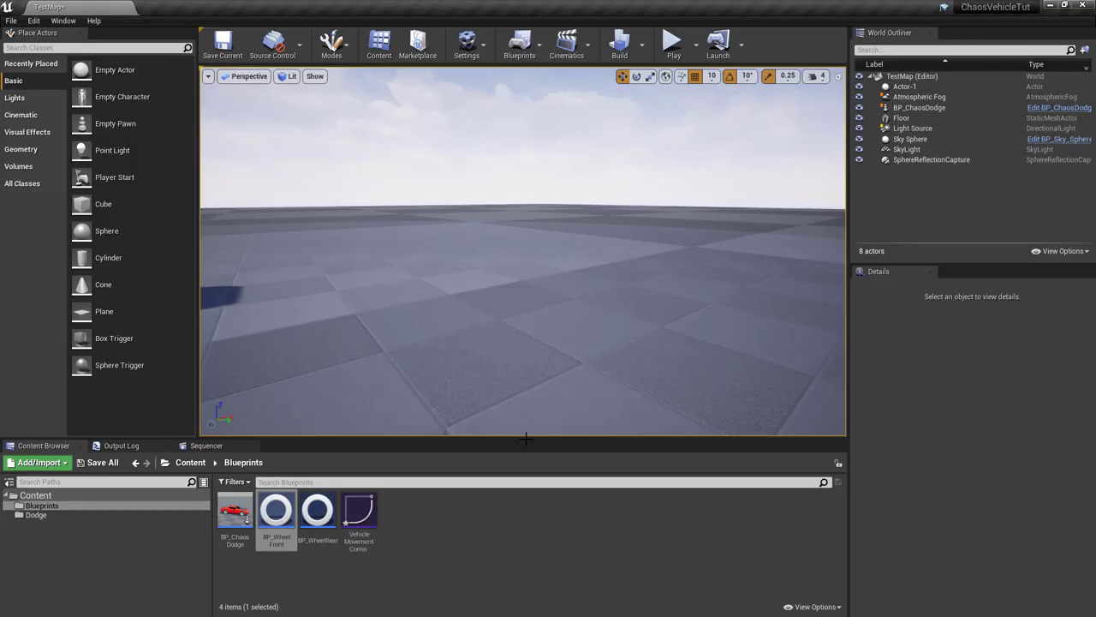
Step: Set BP_WheelRear's Spring Rate to 300.0 and save it
double_click(317, 517)
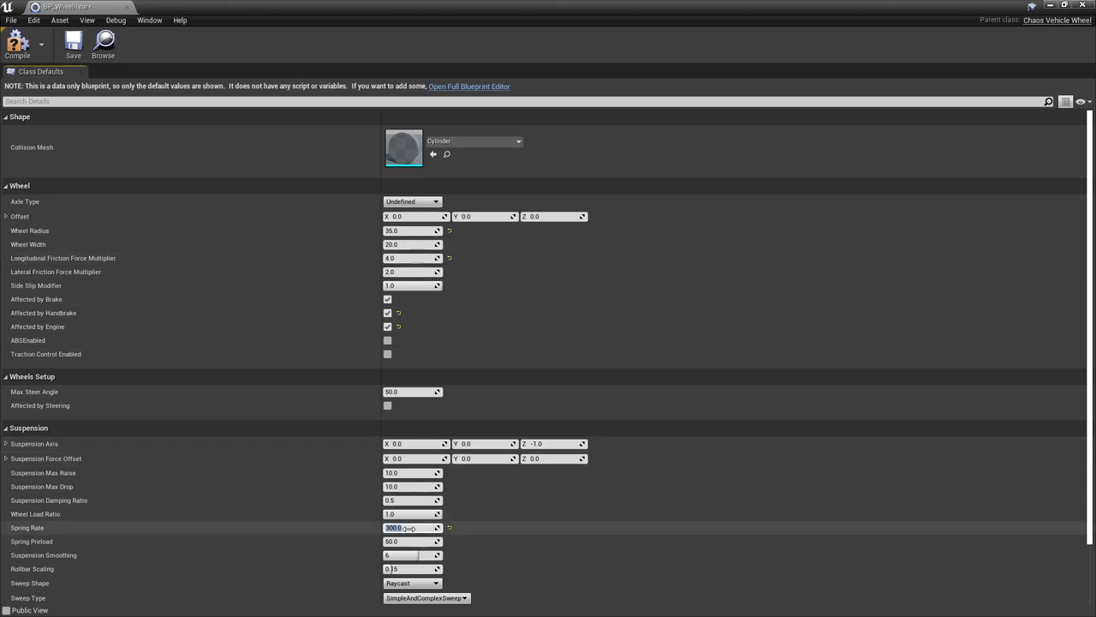
left_click(74, 41)
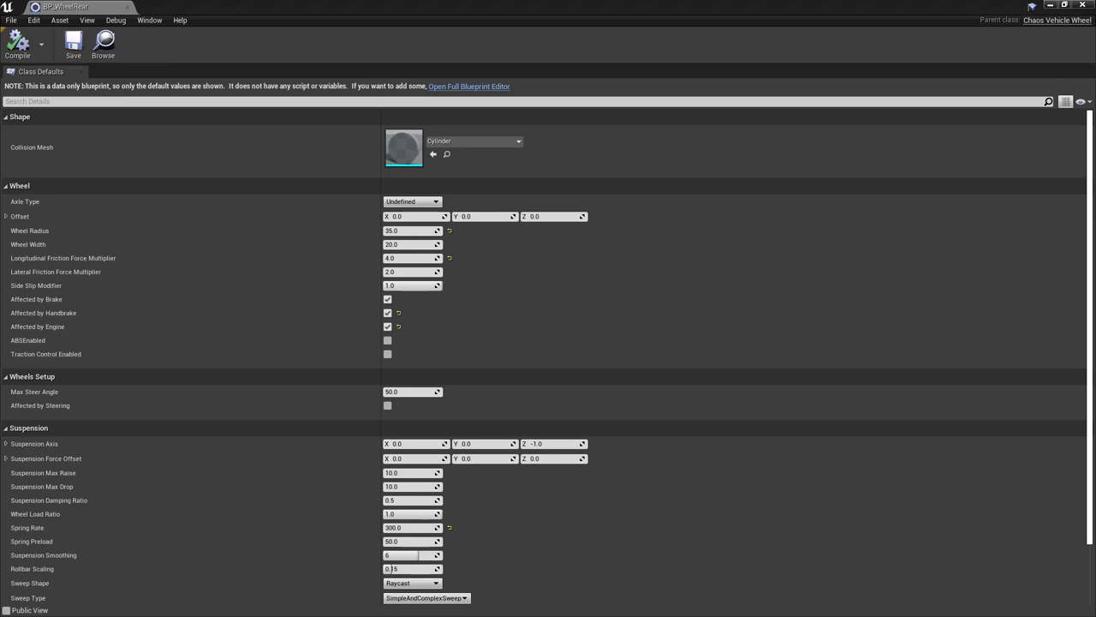
left_click(1084, 4)
Step: Play and drift the stiffer-sprung car around the floor using W and A
left_click(673, 41)
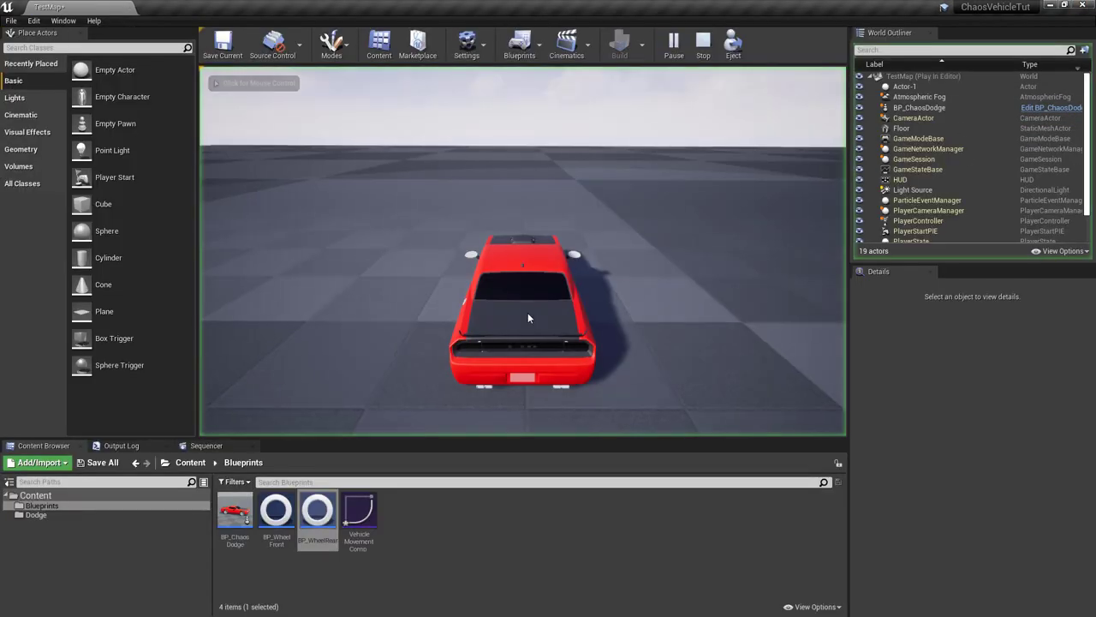
left_click(528, 313)
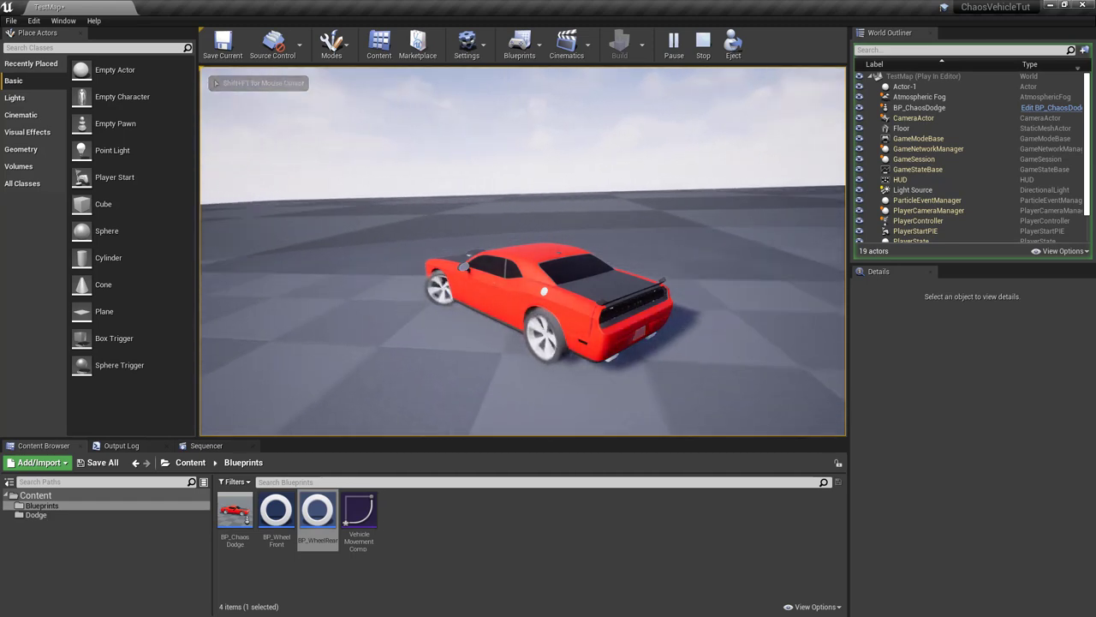
key("w")
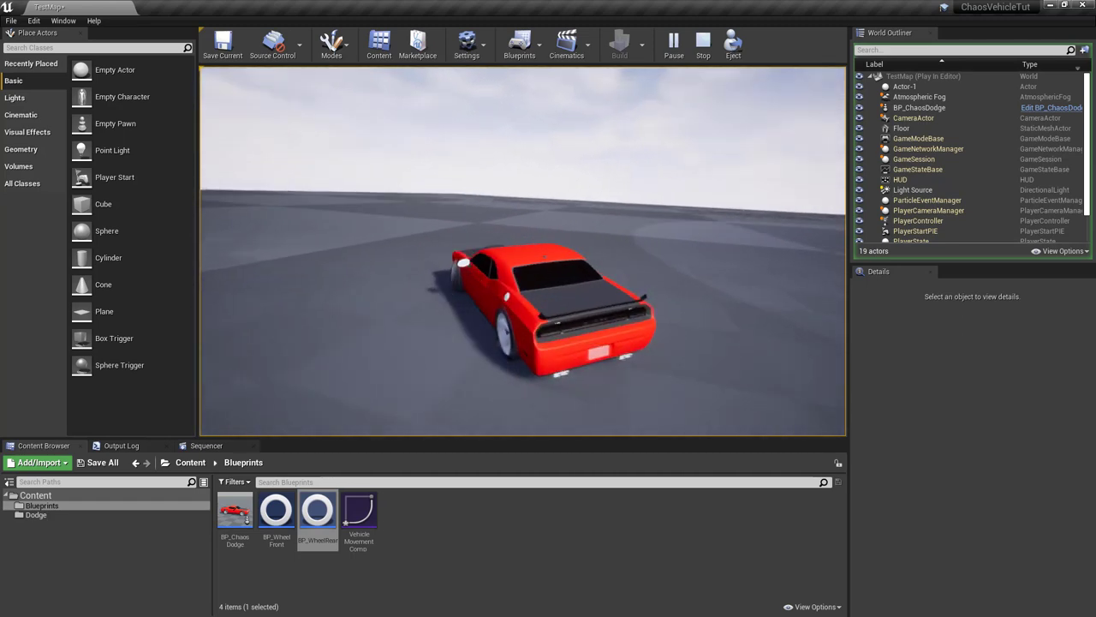
key("a")
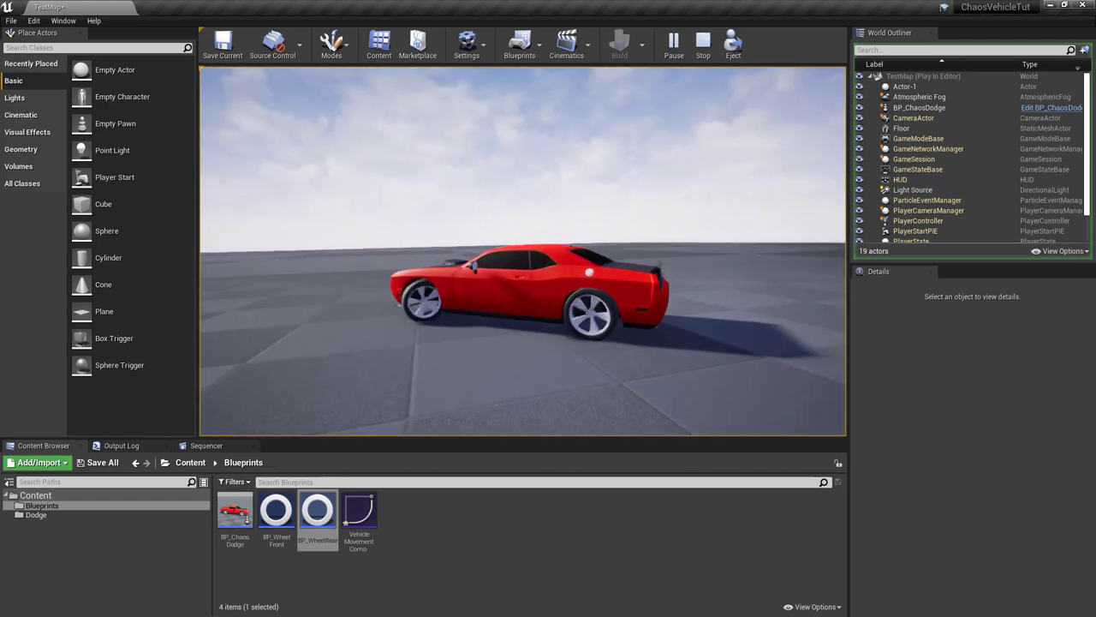
key("w")
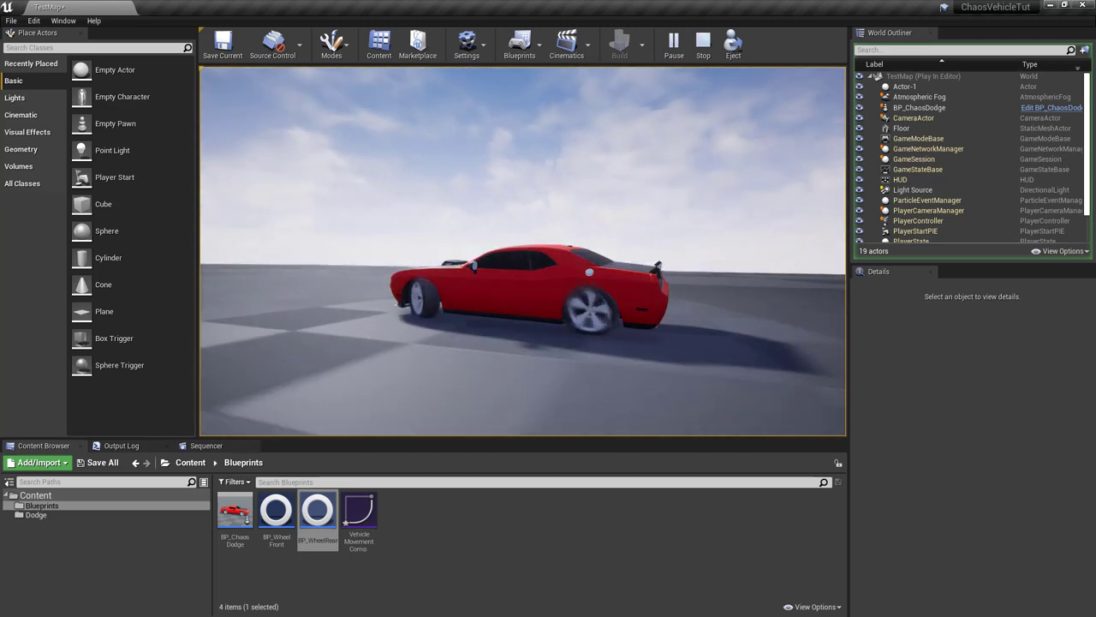
key("w")
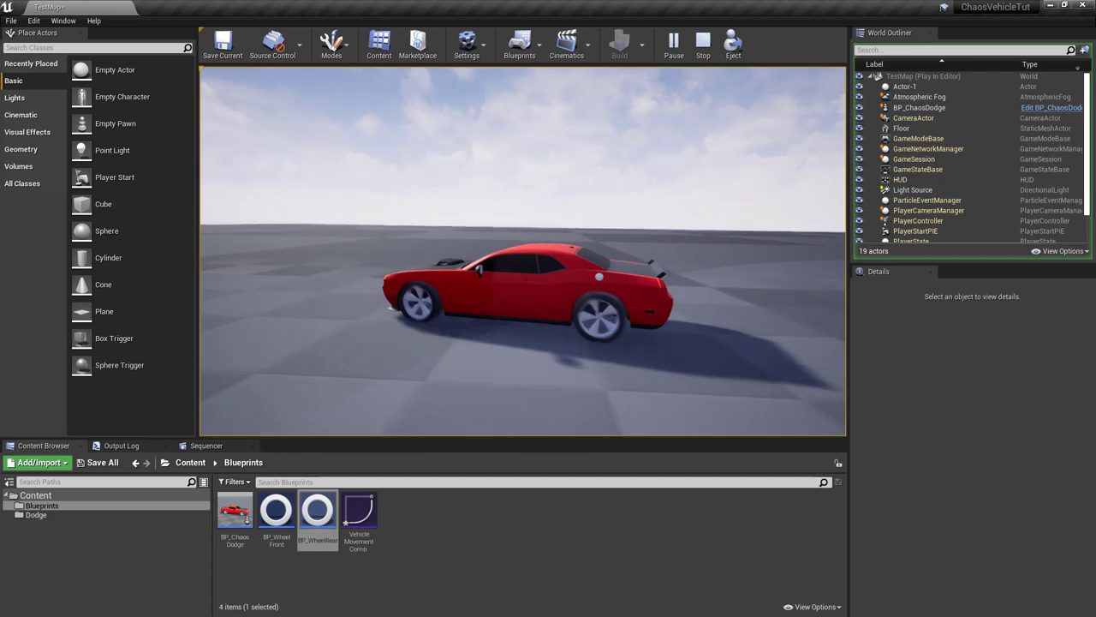
Step: Uncheck Motion Blur in Project Settings (searching 'motio'), then play the level
key("Escape")
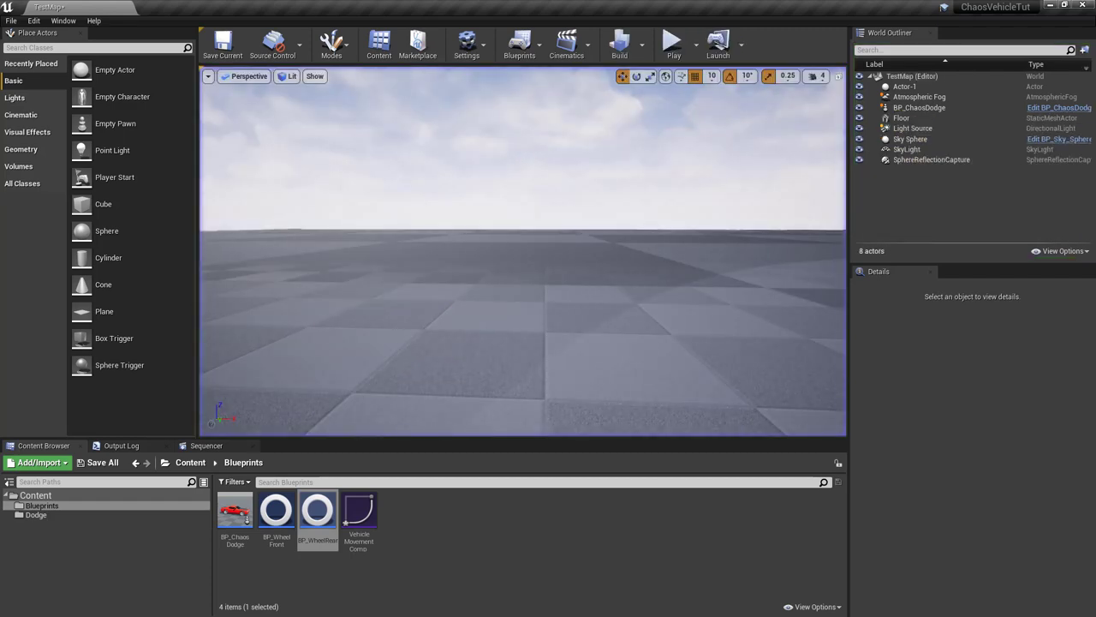
left_click(34, 21)
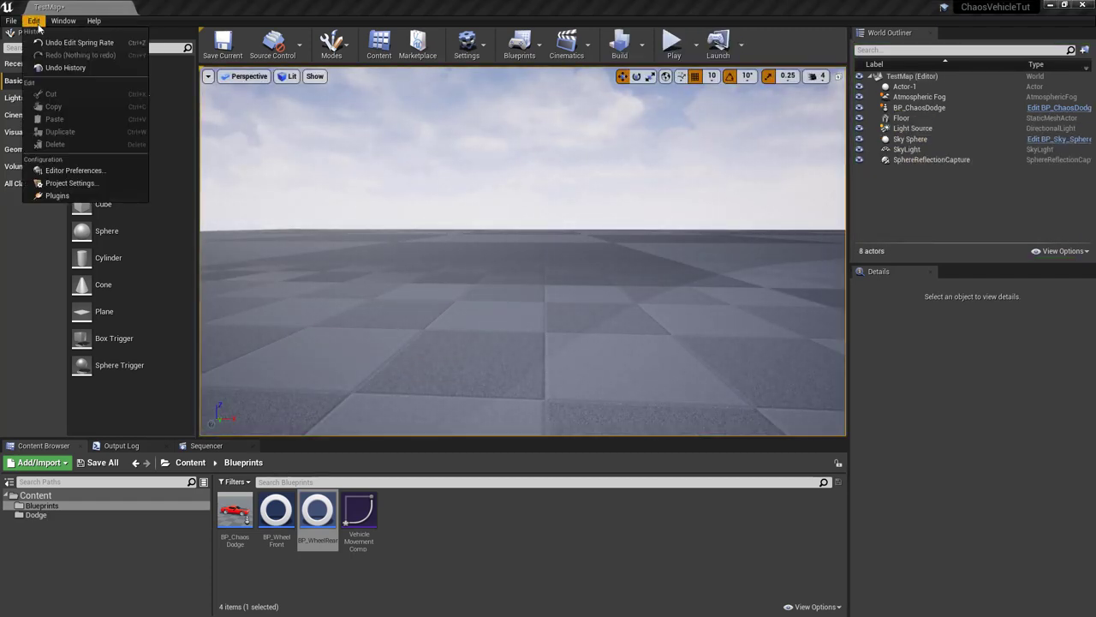
left_click(84, 182)
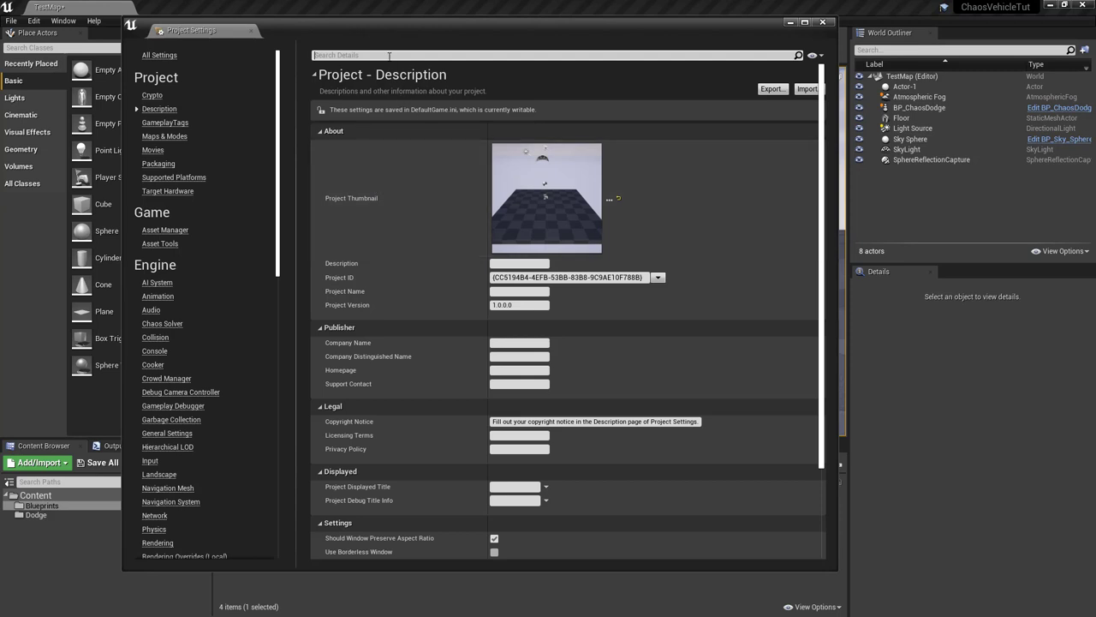
left_click(389, 56)
type("motion")
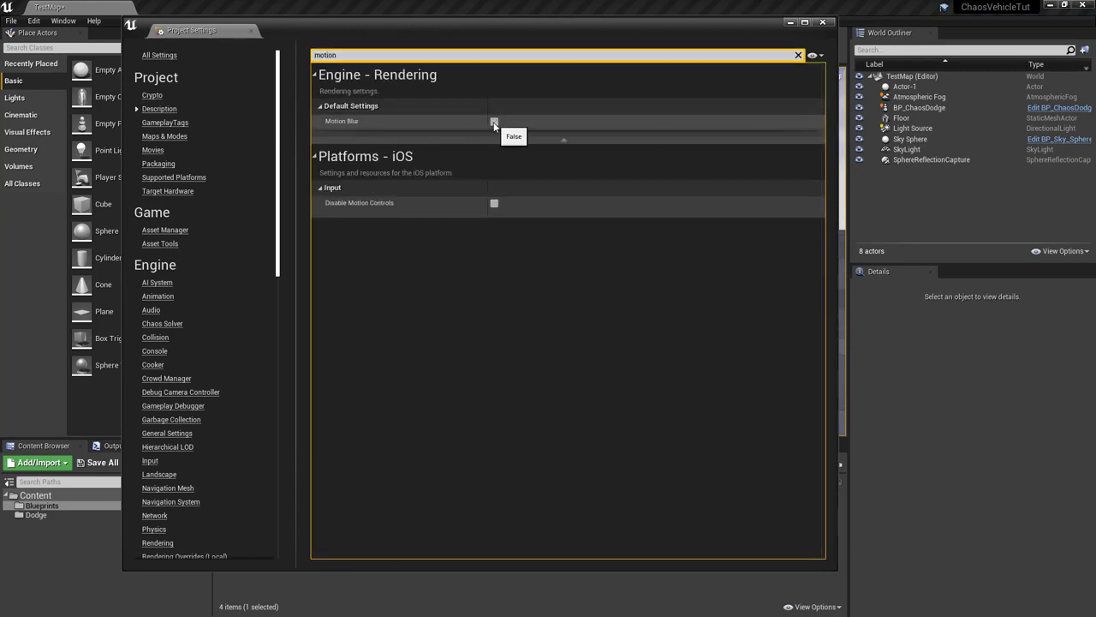
left_click(823, 23)
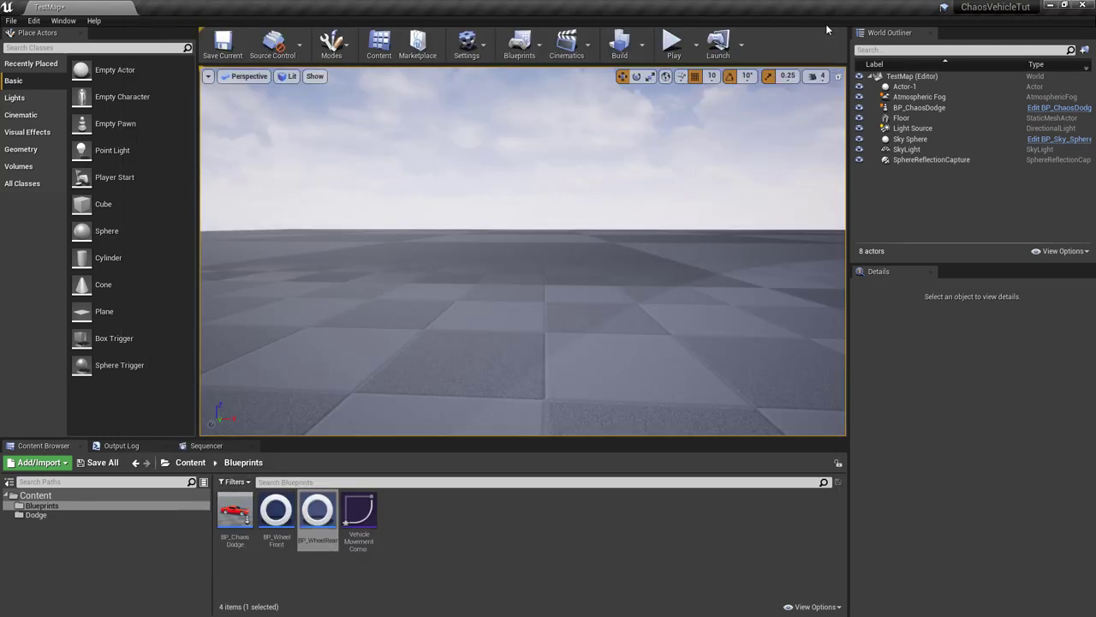
left_click(674, 41)
Step: Take control in the running game and drive the car with W
left_click(641, 292)
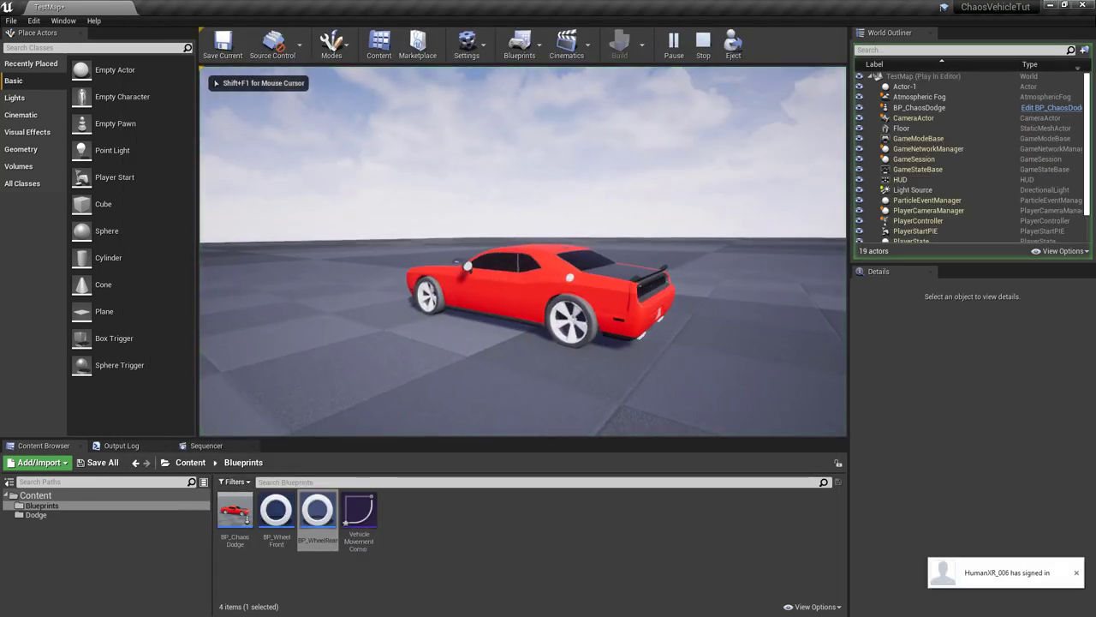
key("w")
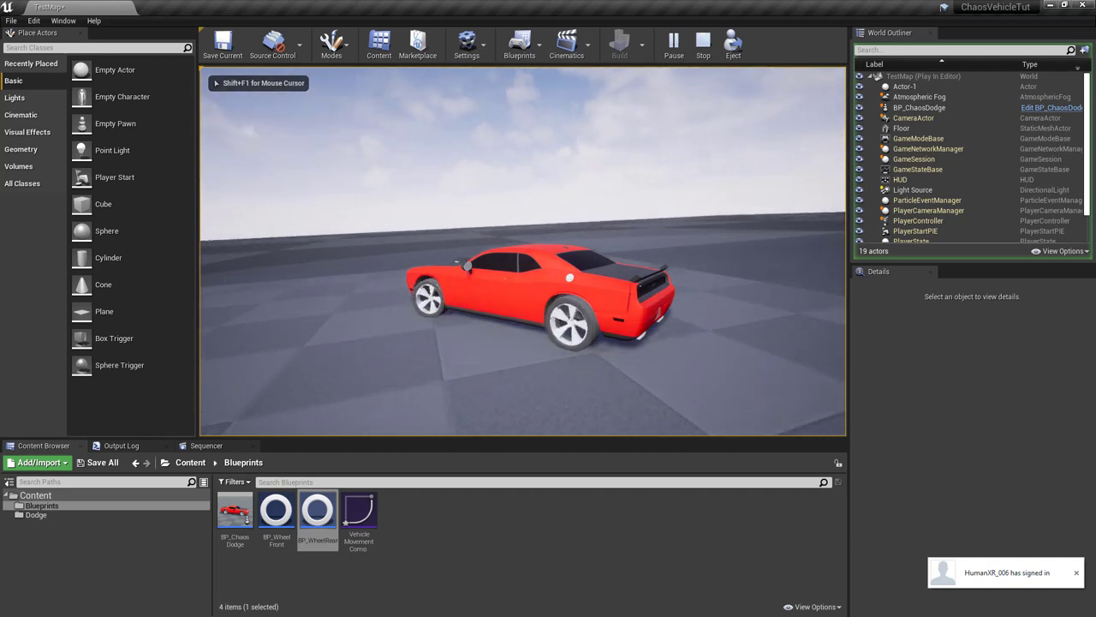